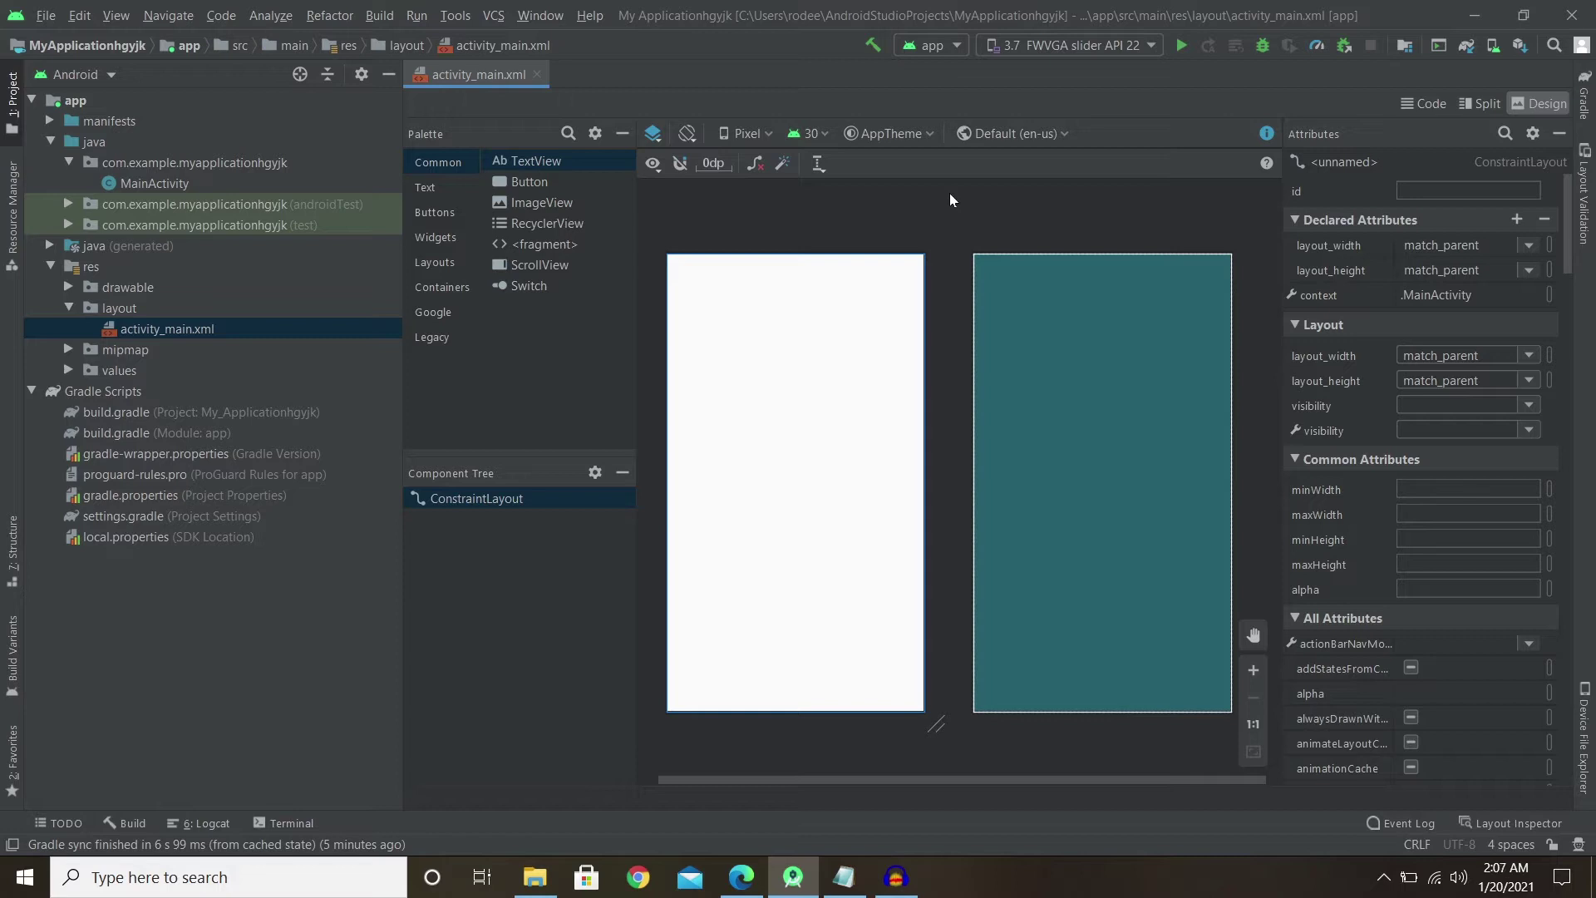
Find the RecyclerView among the Palette's common widgets in the main activity layout.
click(825, 226)
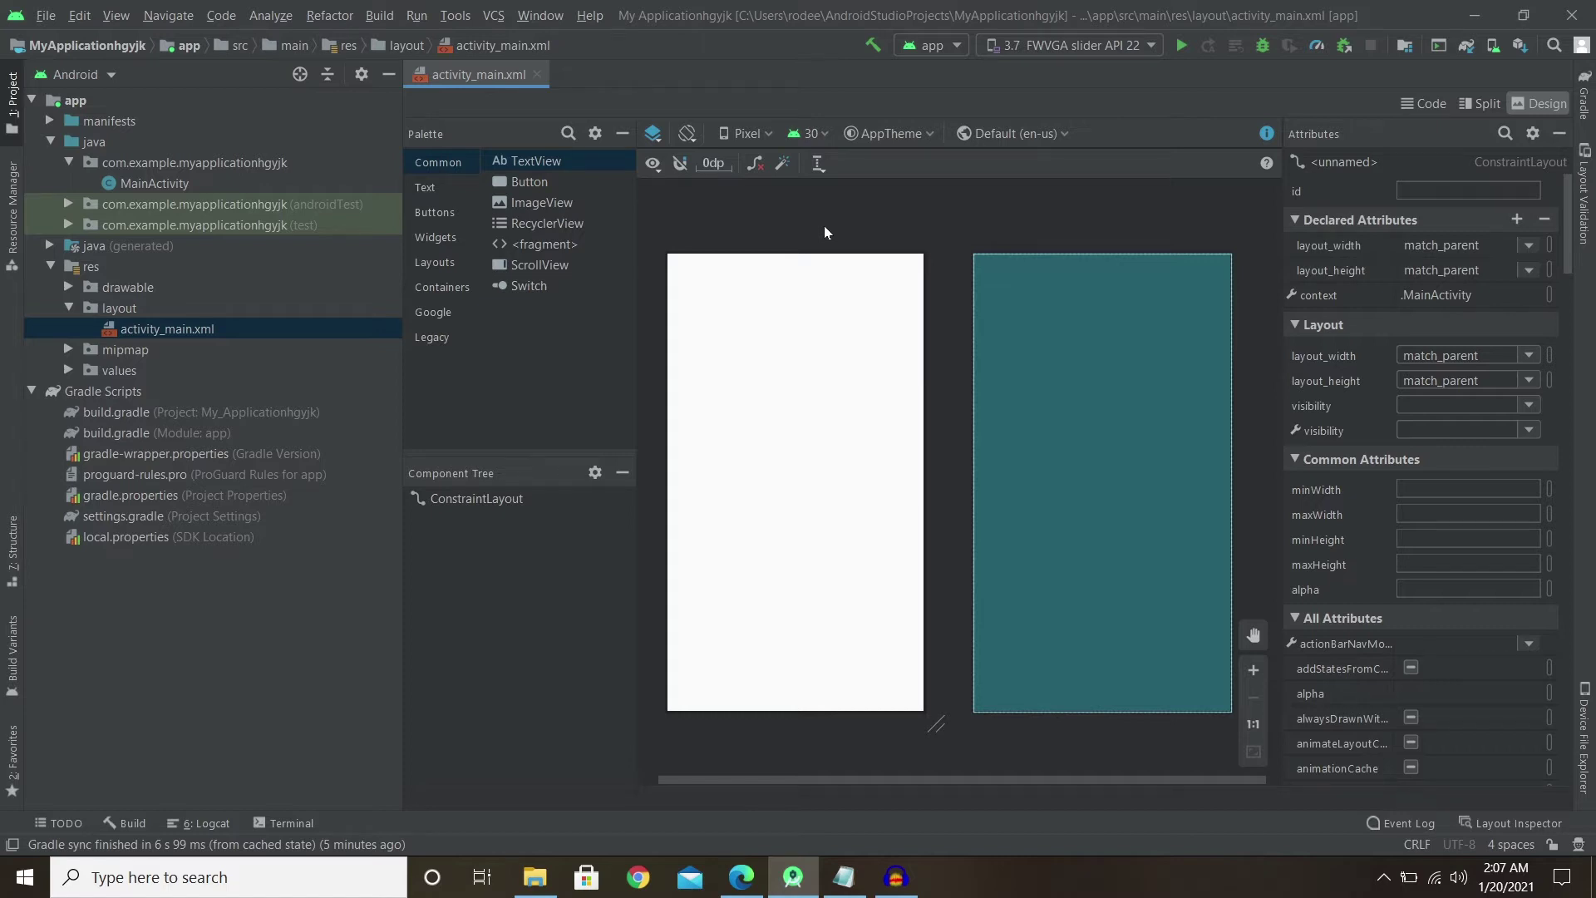
click(853, 453)
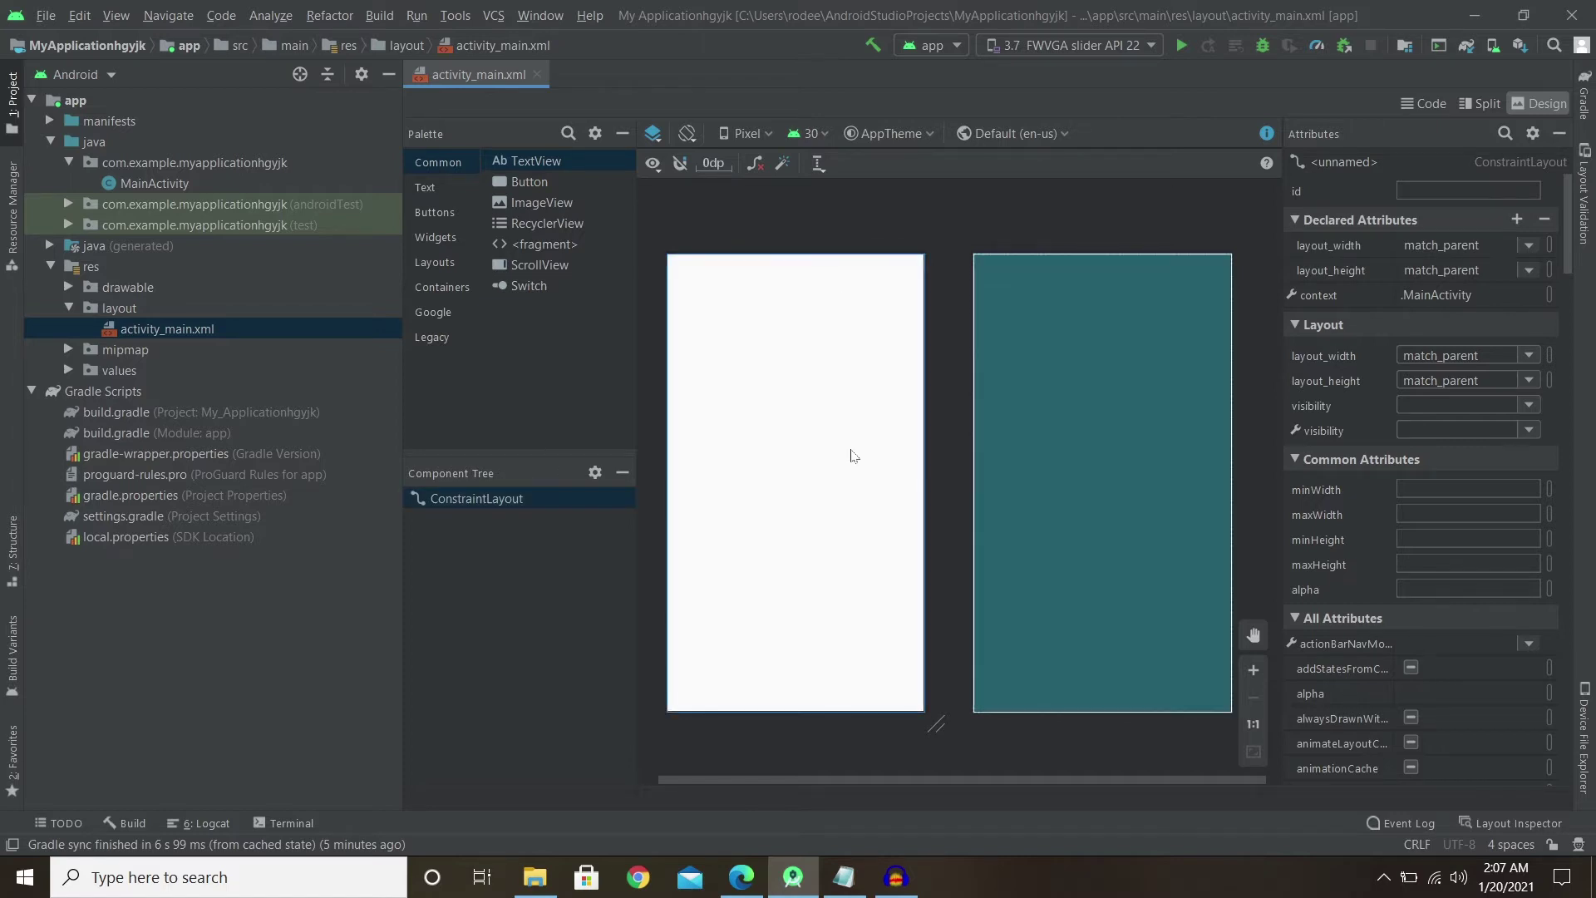
click(955, 471)
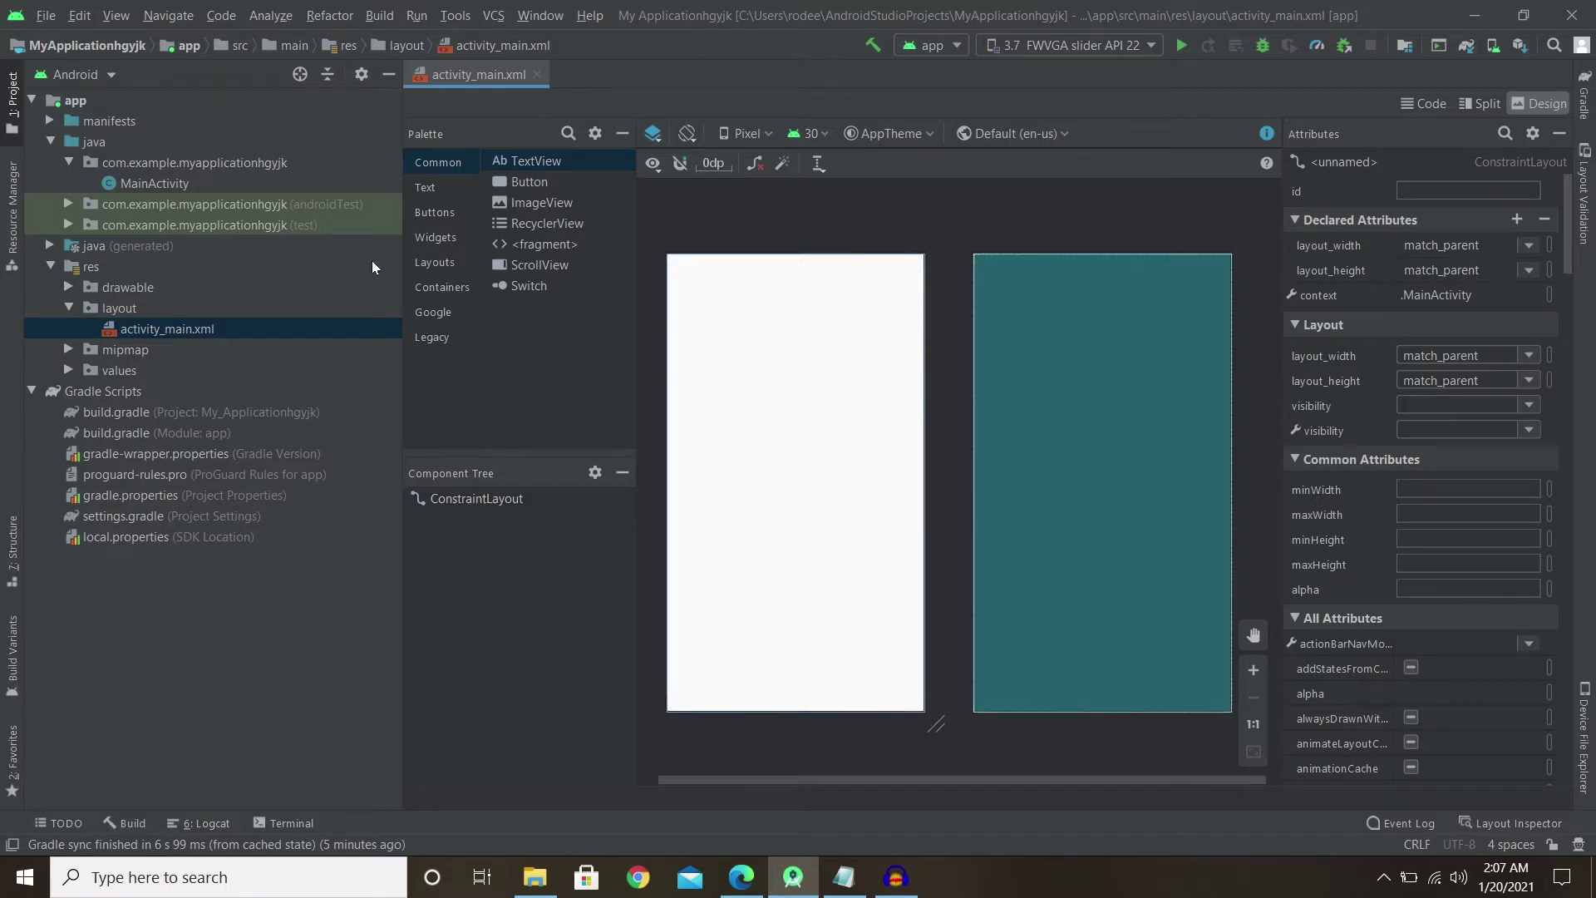
mouse_move(406, 319)
mouse_down()
mouse_move(548, 327)
mouse_move(434, 344)
mouse_up()
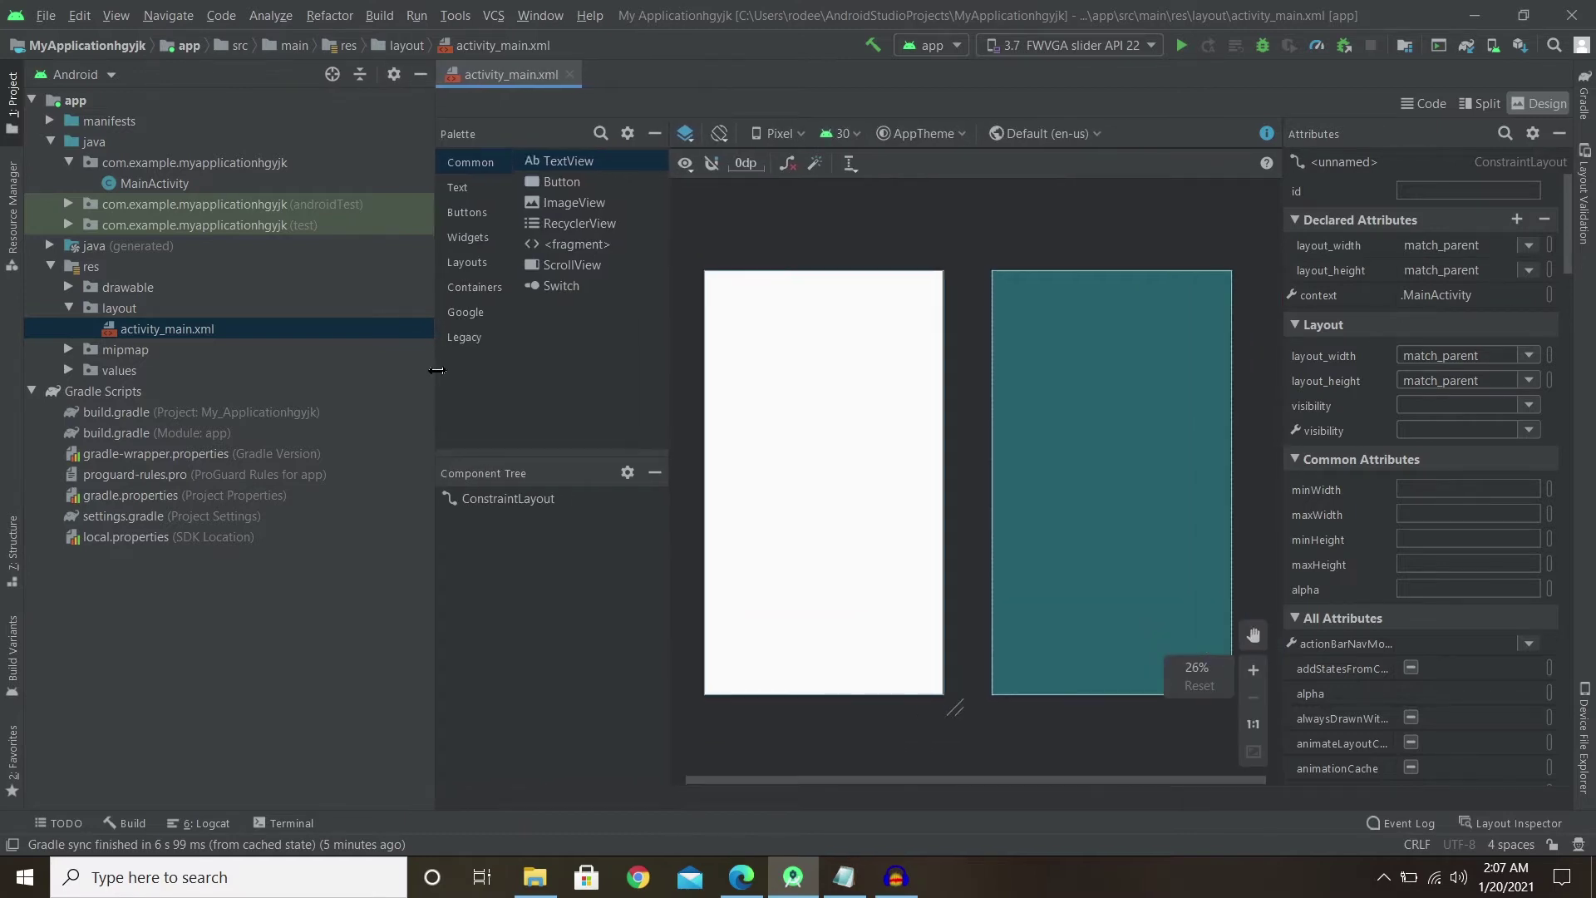
click(845, 248)
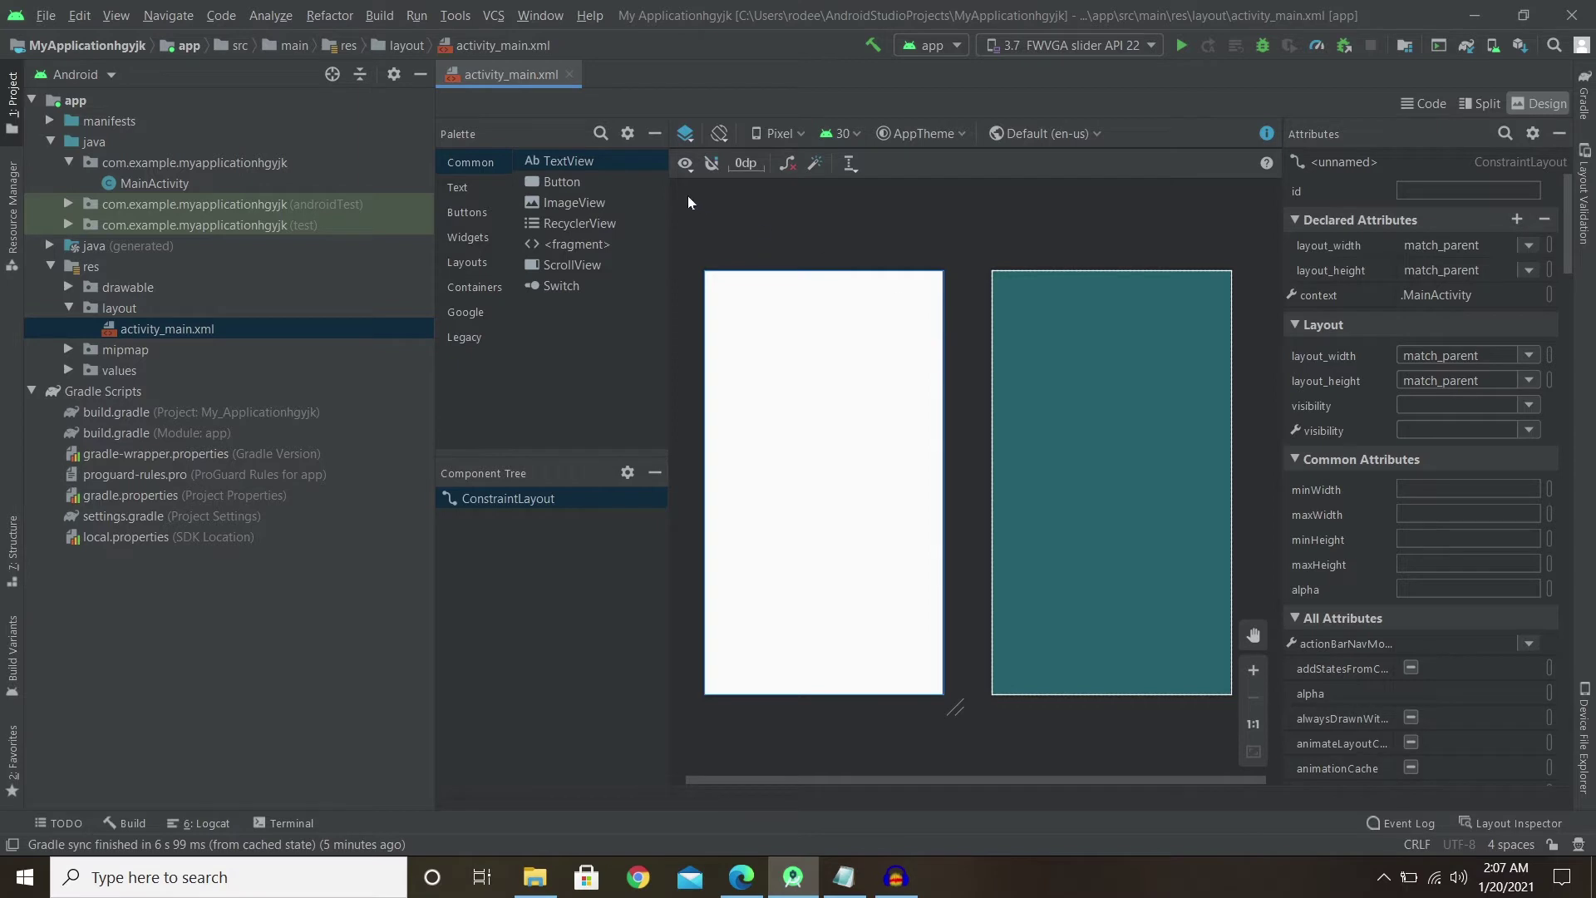
click(649, 186)
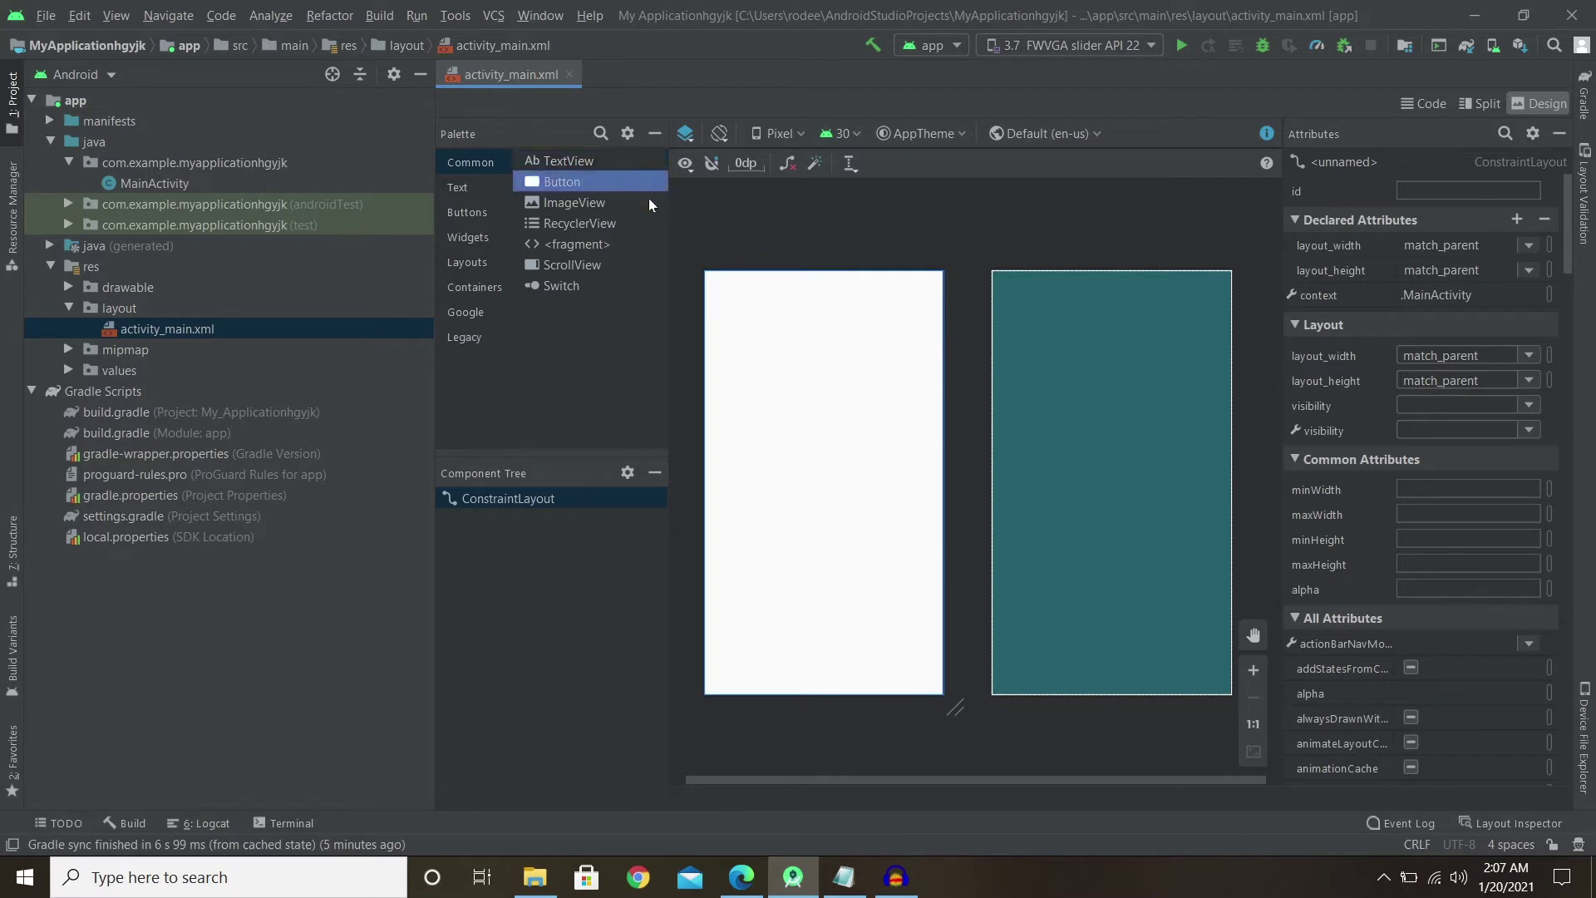
click(649, 199)
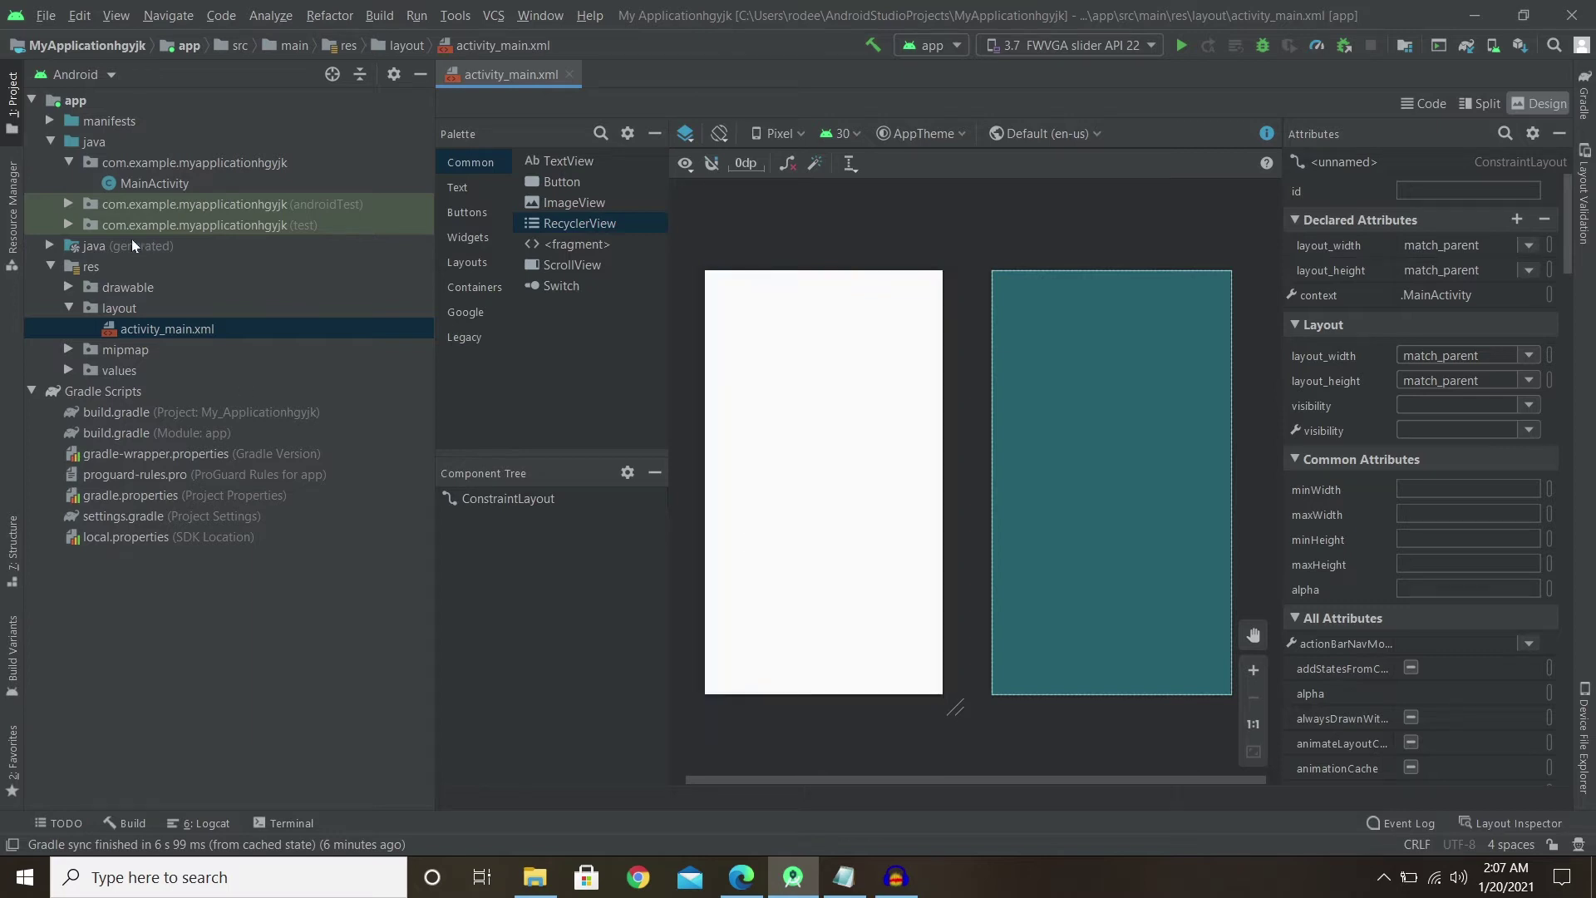
double_click(219, 181)
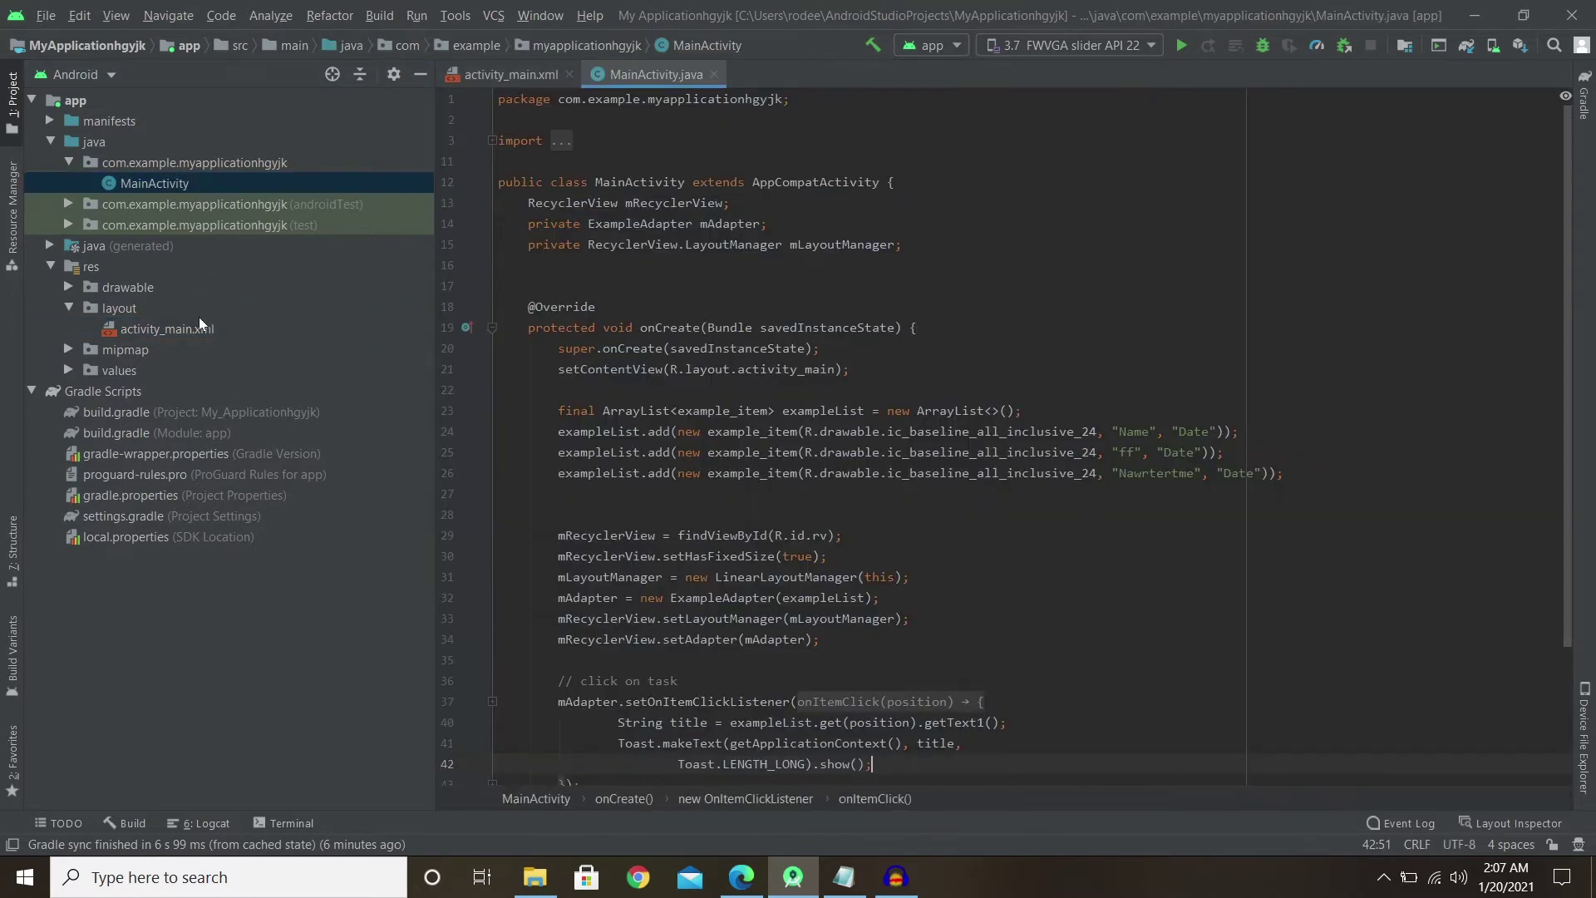
double_click(203, 330)
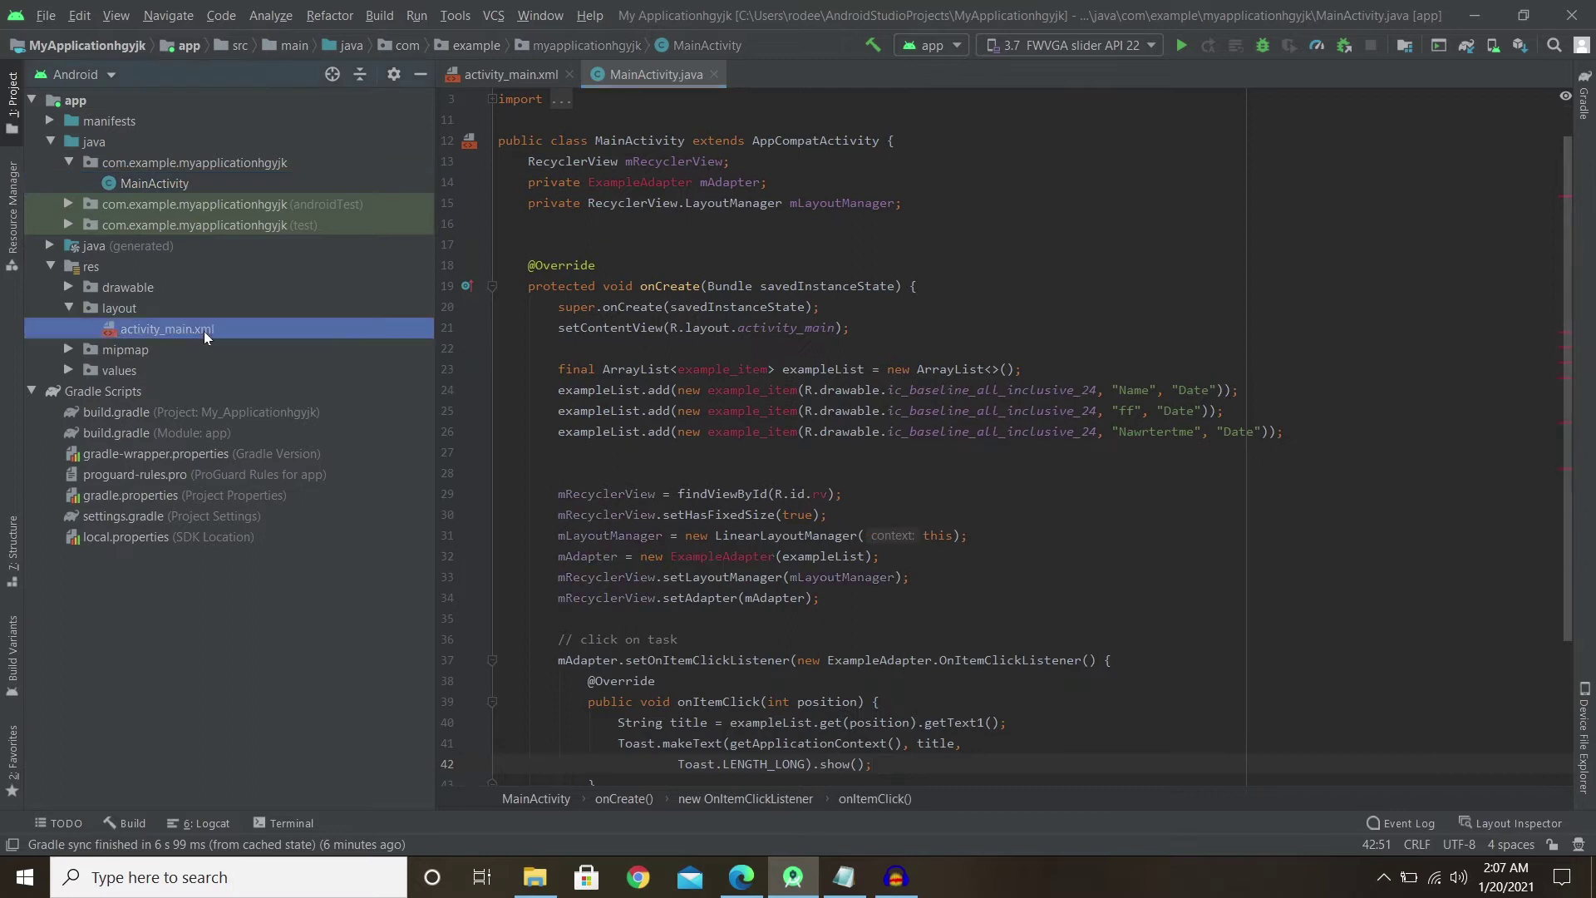
Place a RecyclerView on the ConstraintLayout canvas and give it the id rv.
click(897, 235)
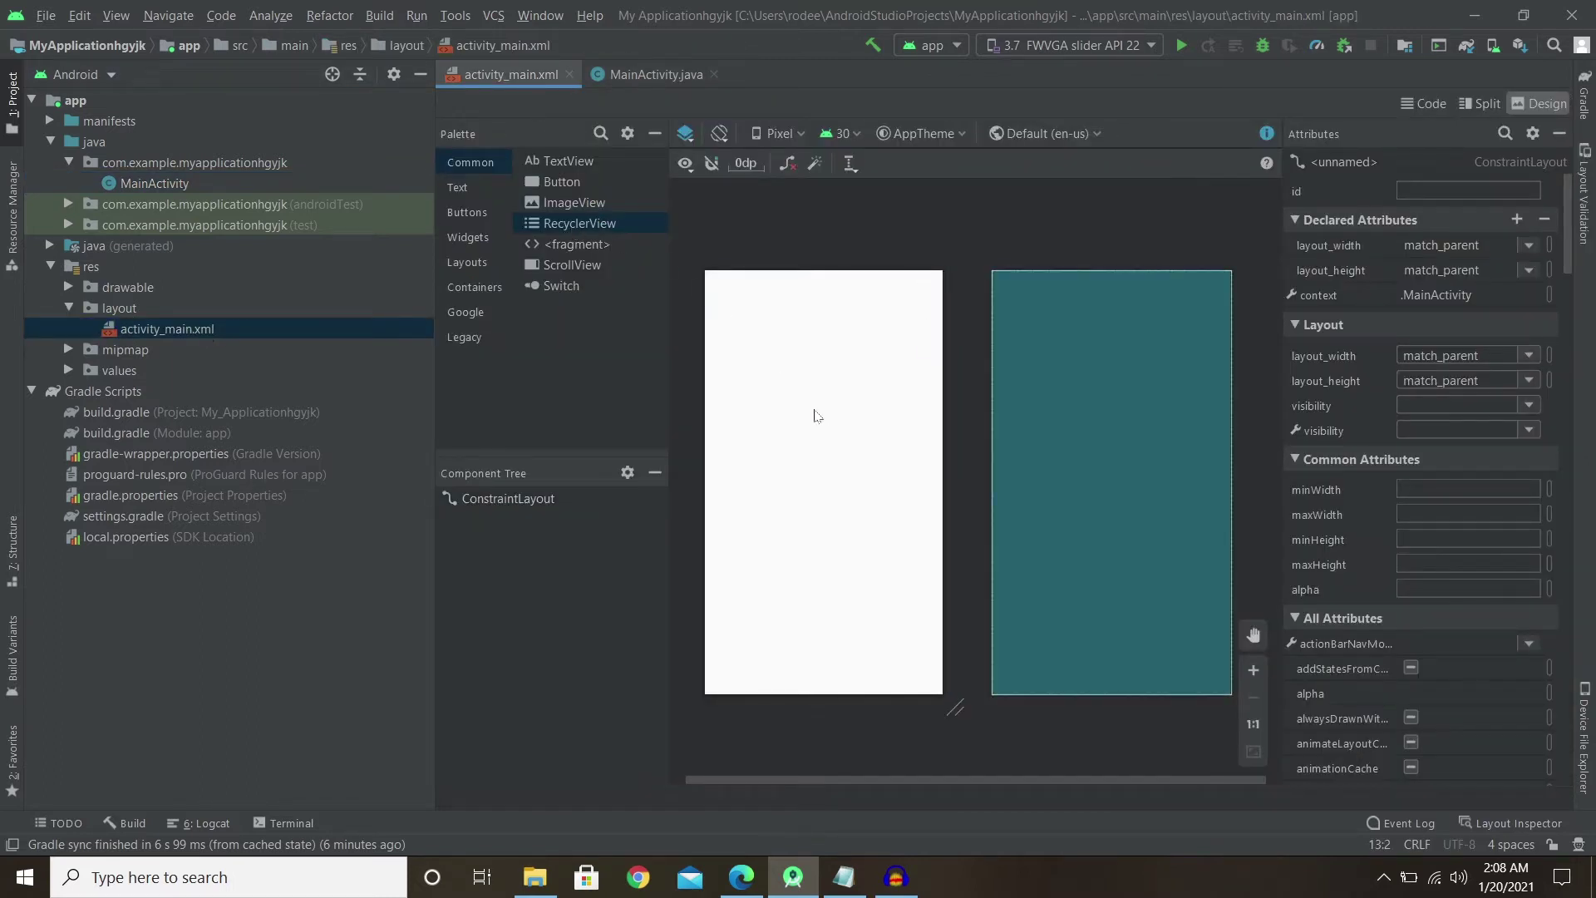
drag(569, 226, 826, 430)
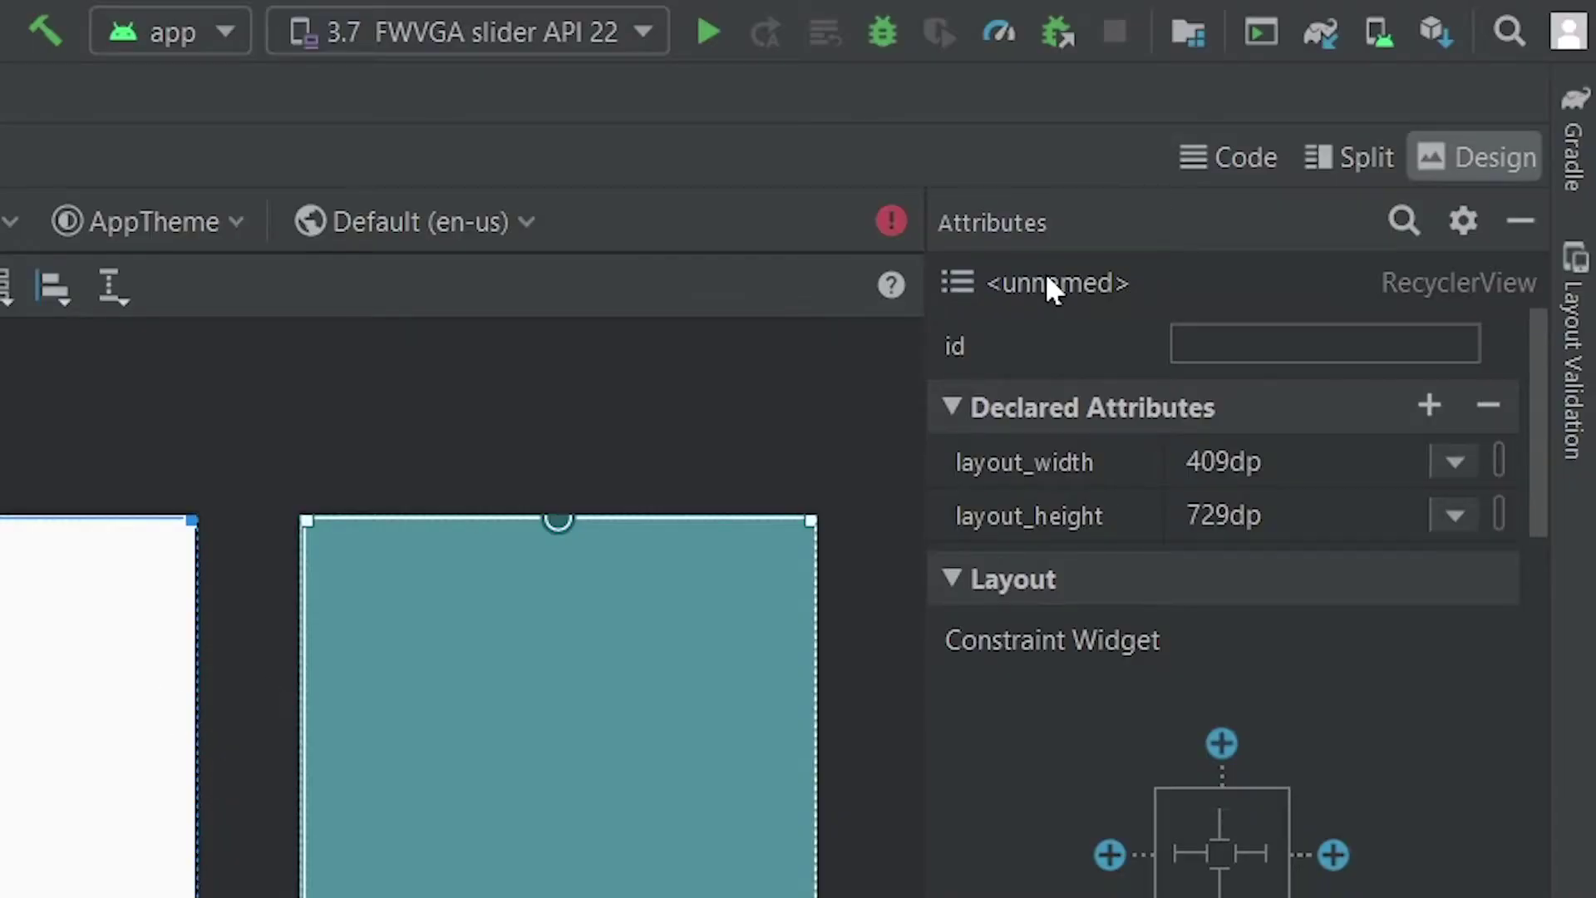
click(1324, 344)
text(r)
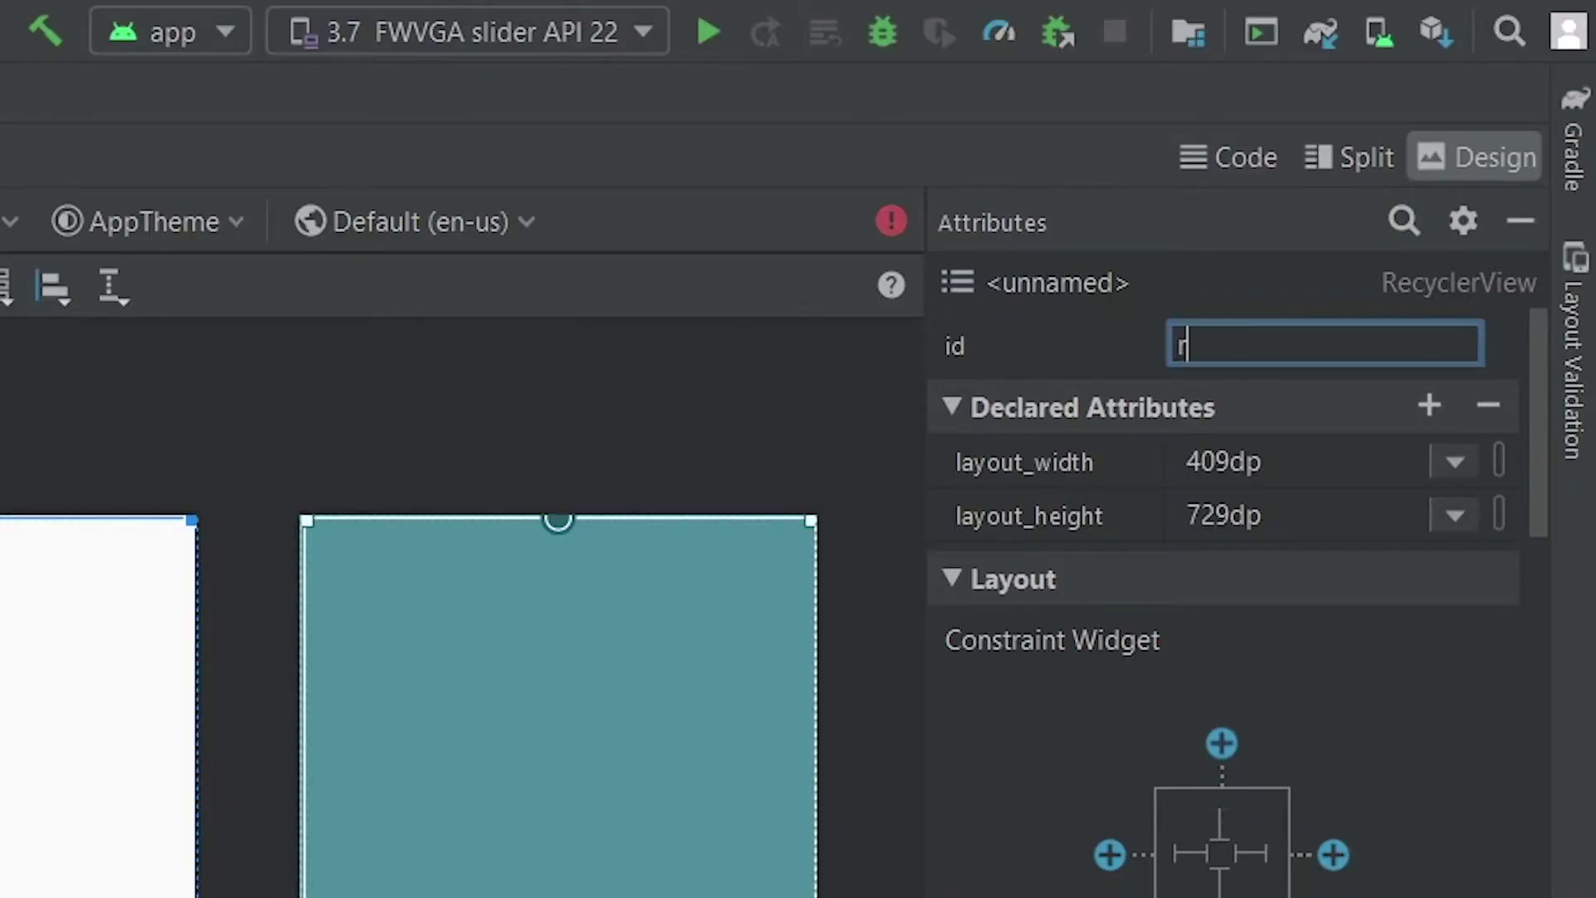
text(v)
key(Return)
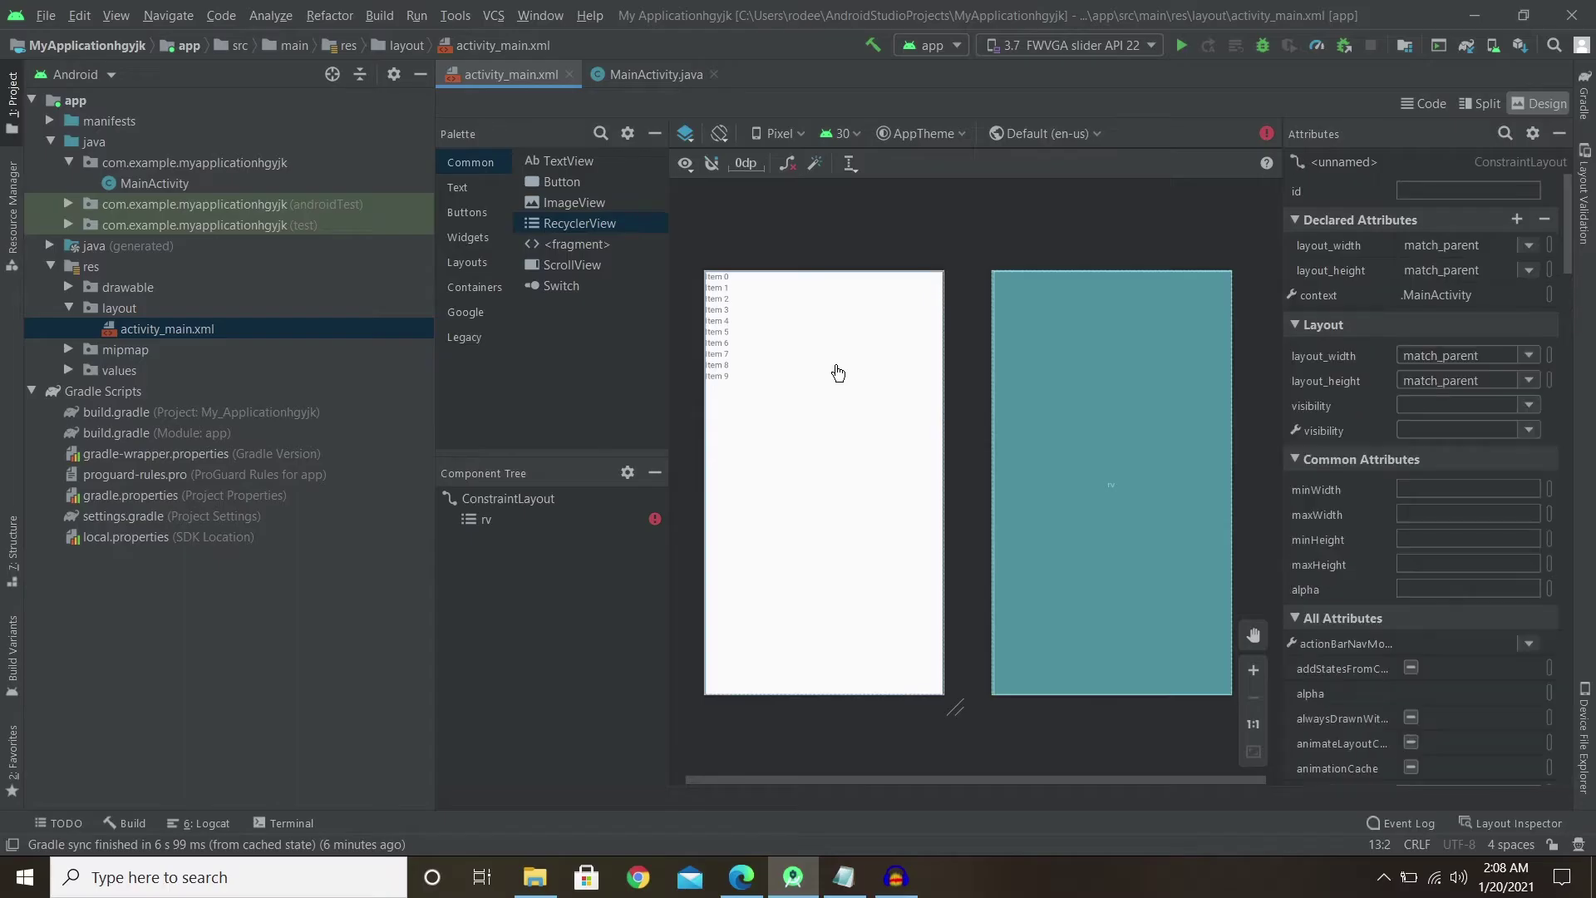
click(836, 368)
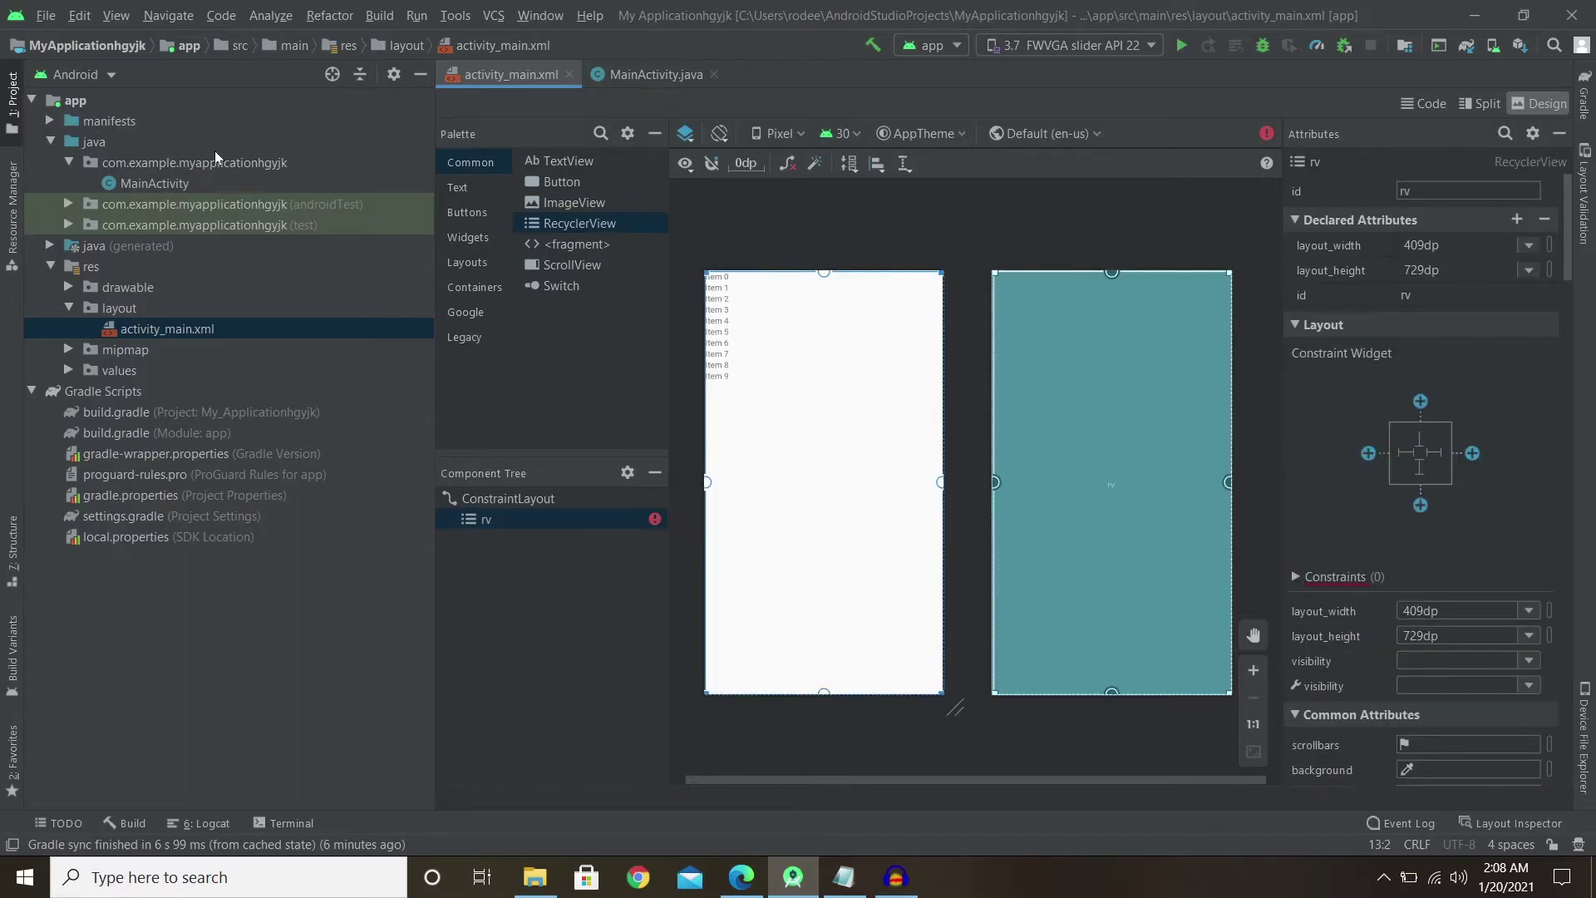
click(130, 319)
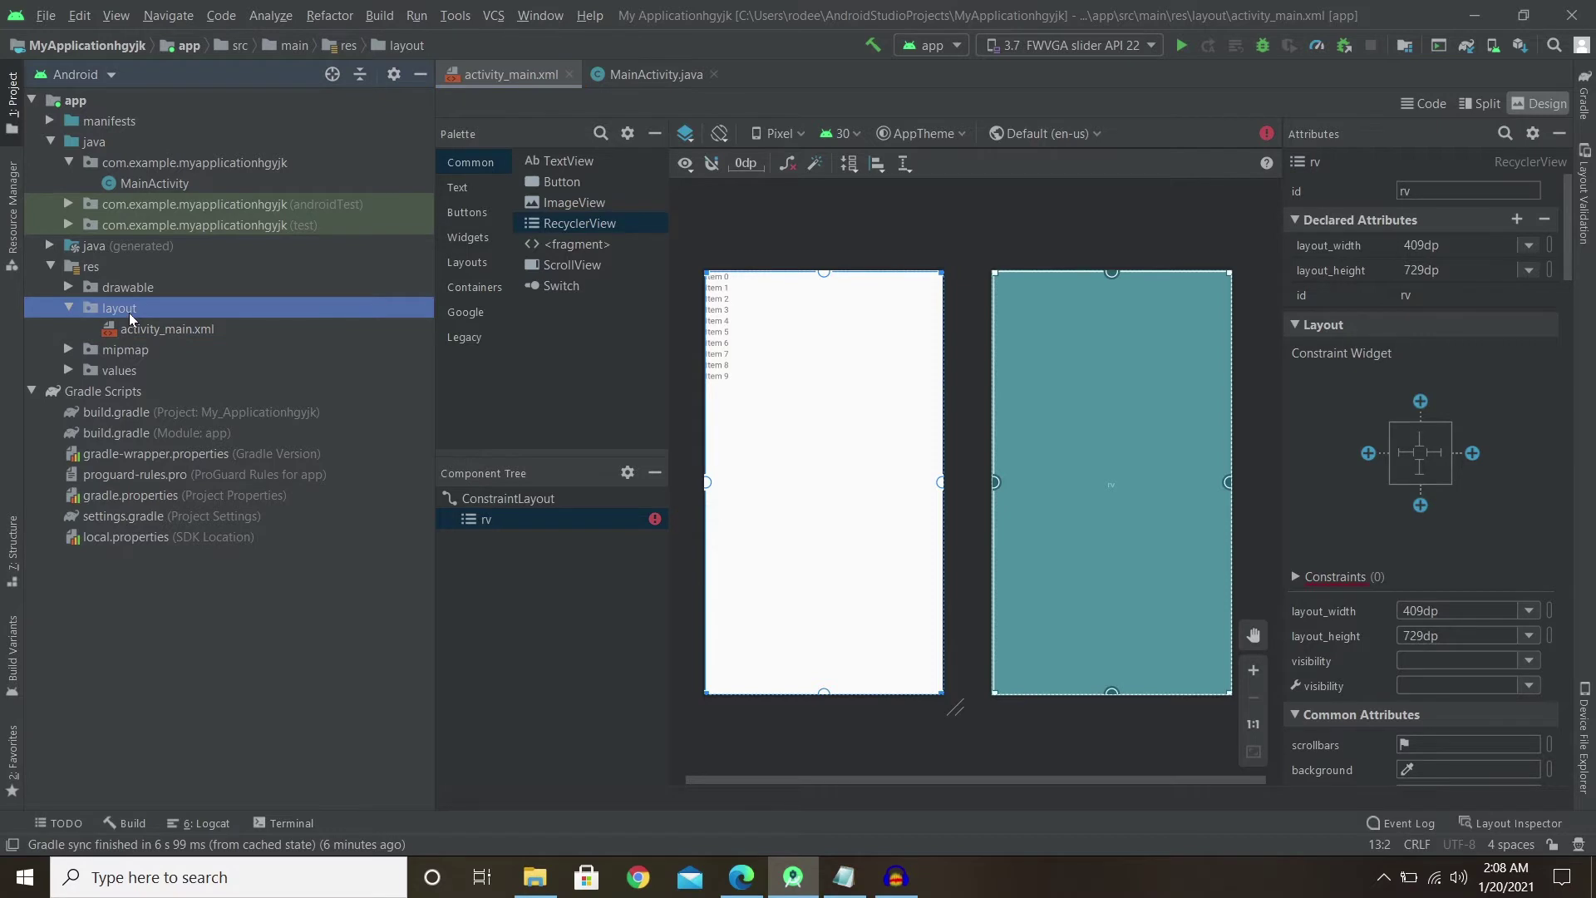
Create layout resource file example_item with root element androidx.cardview.widget.CardView.
right_click(130, 319)
mouse_move(199, 194)
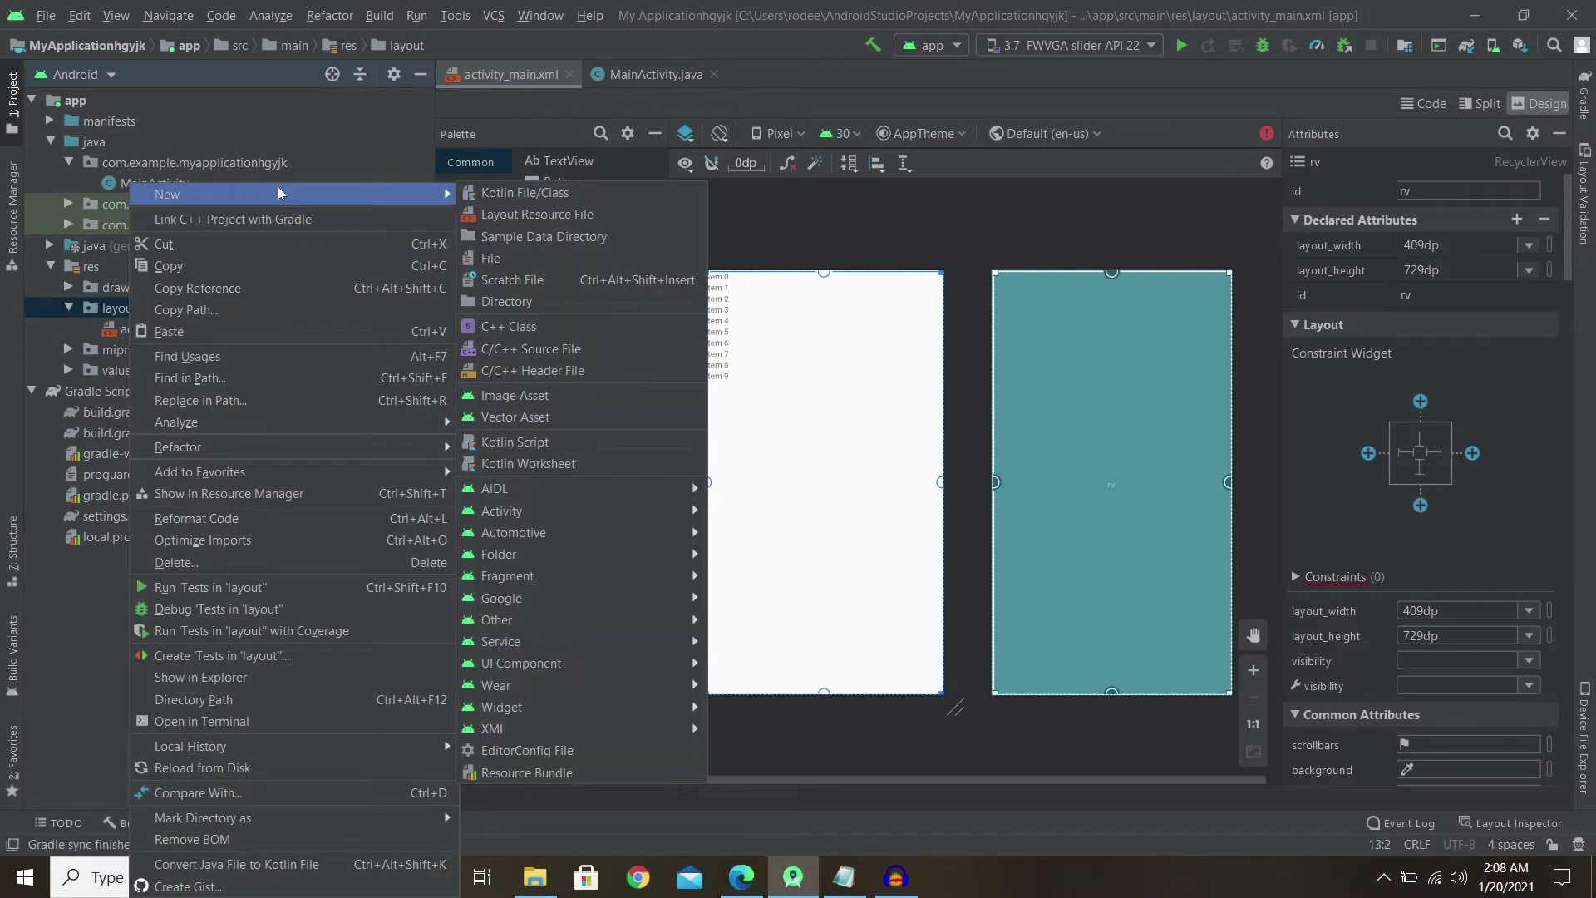
click(570, 213)
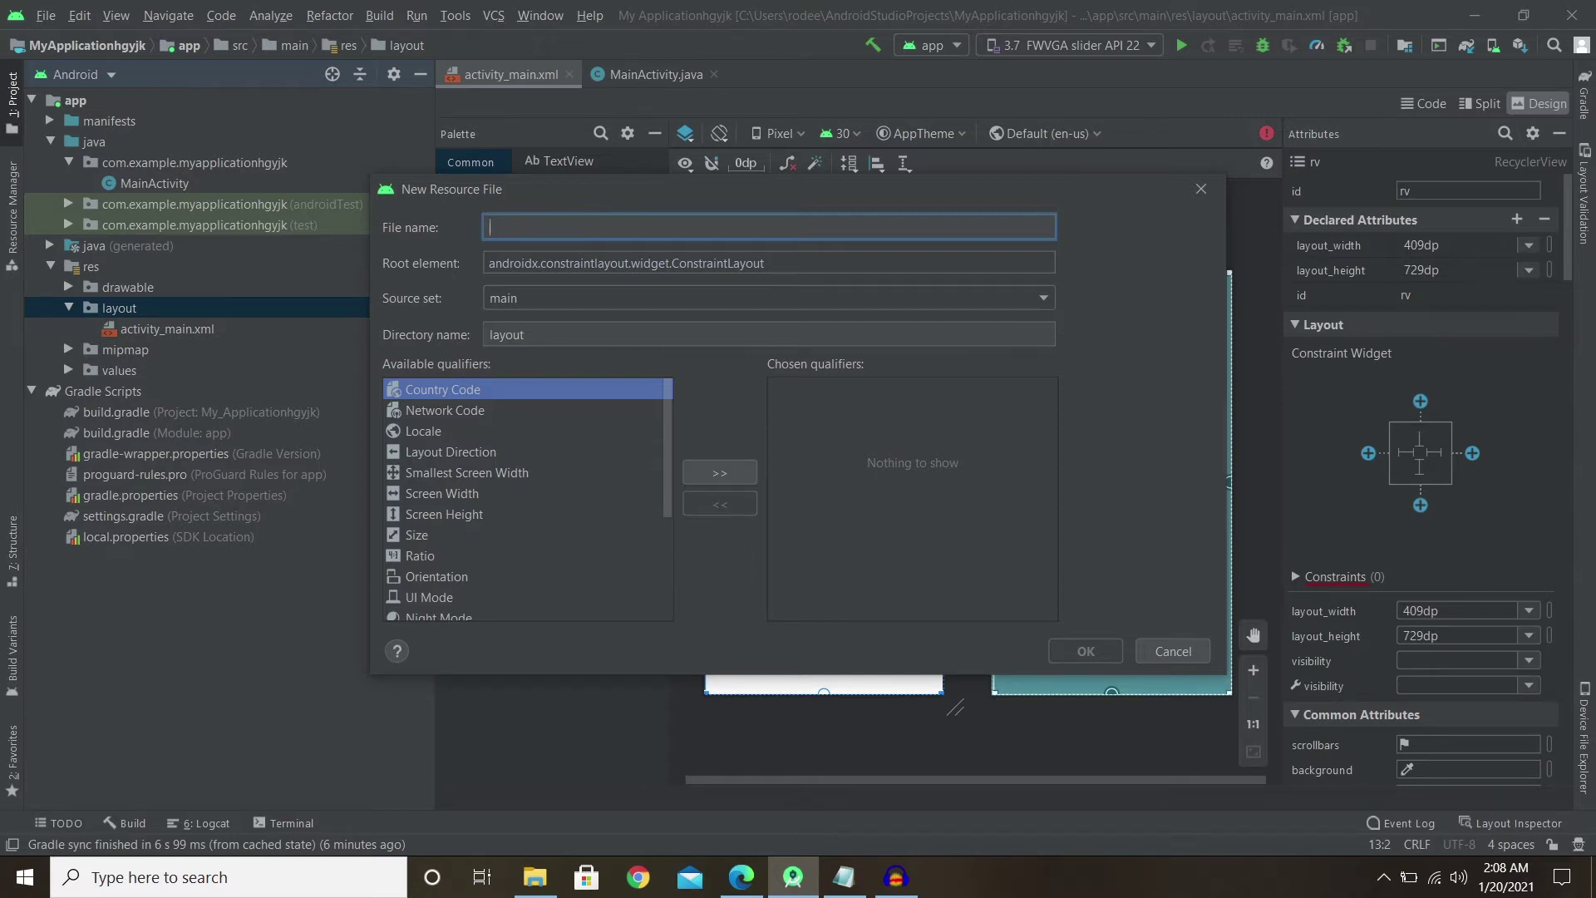
text(example)
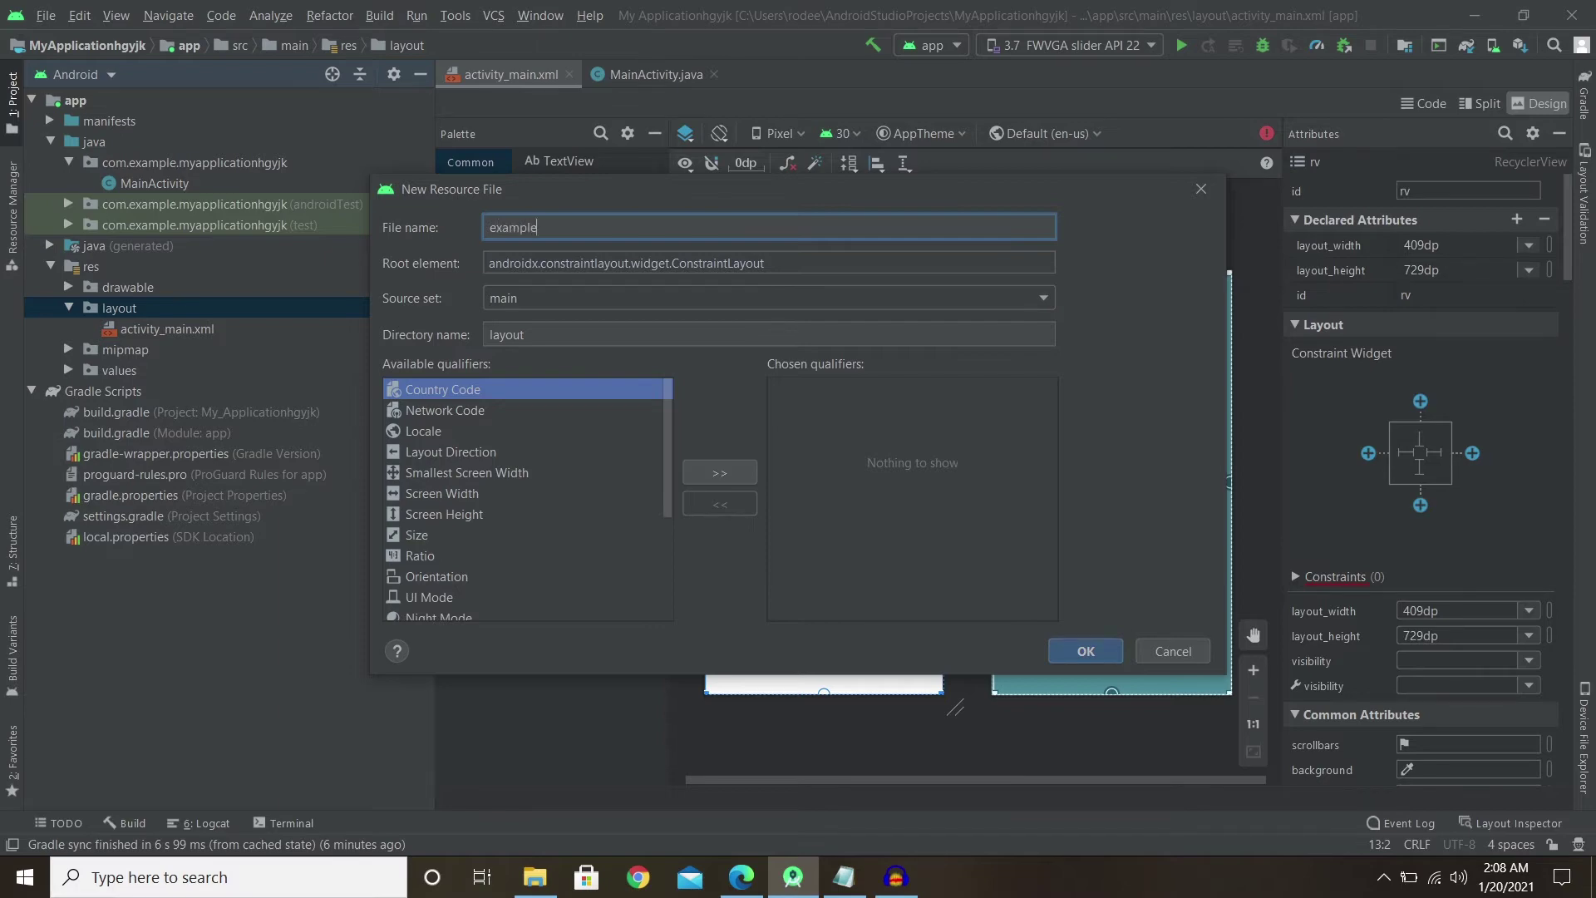
text(_item)
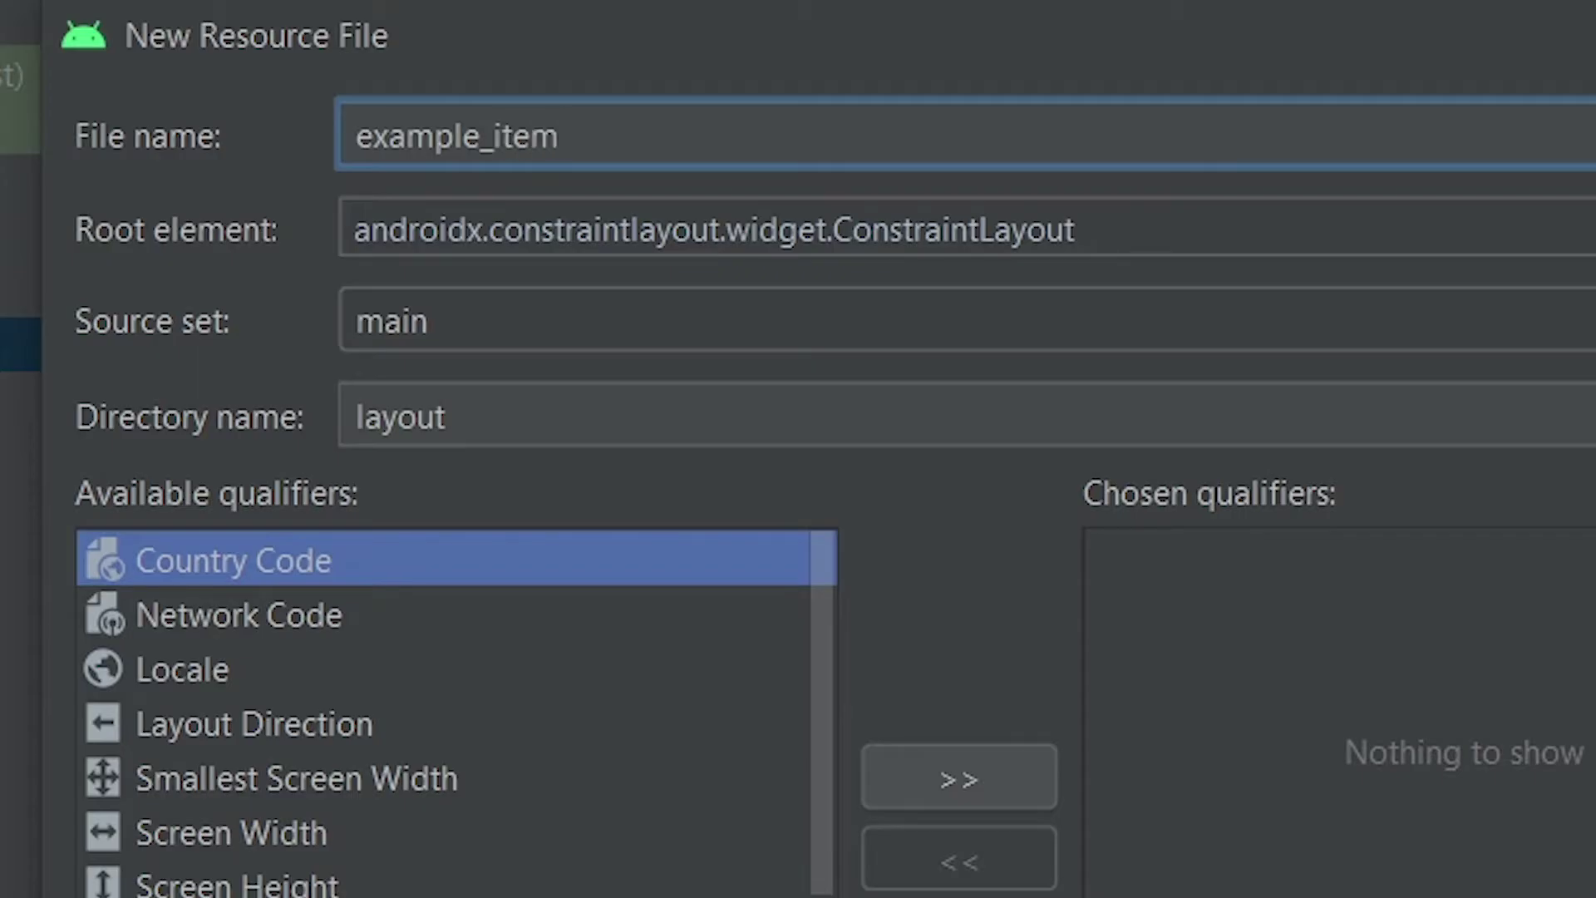
key(Tab)
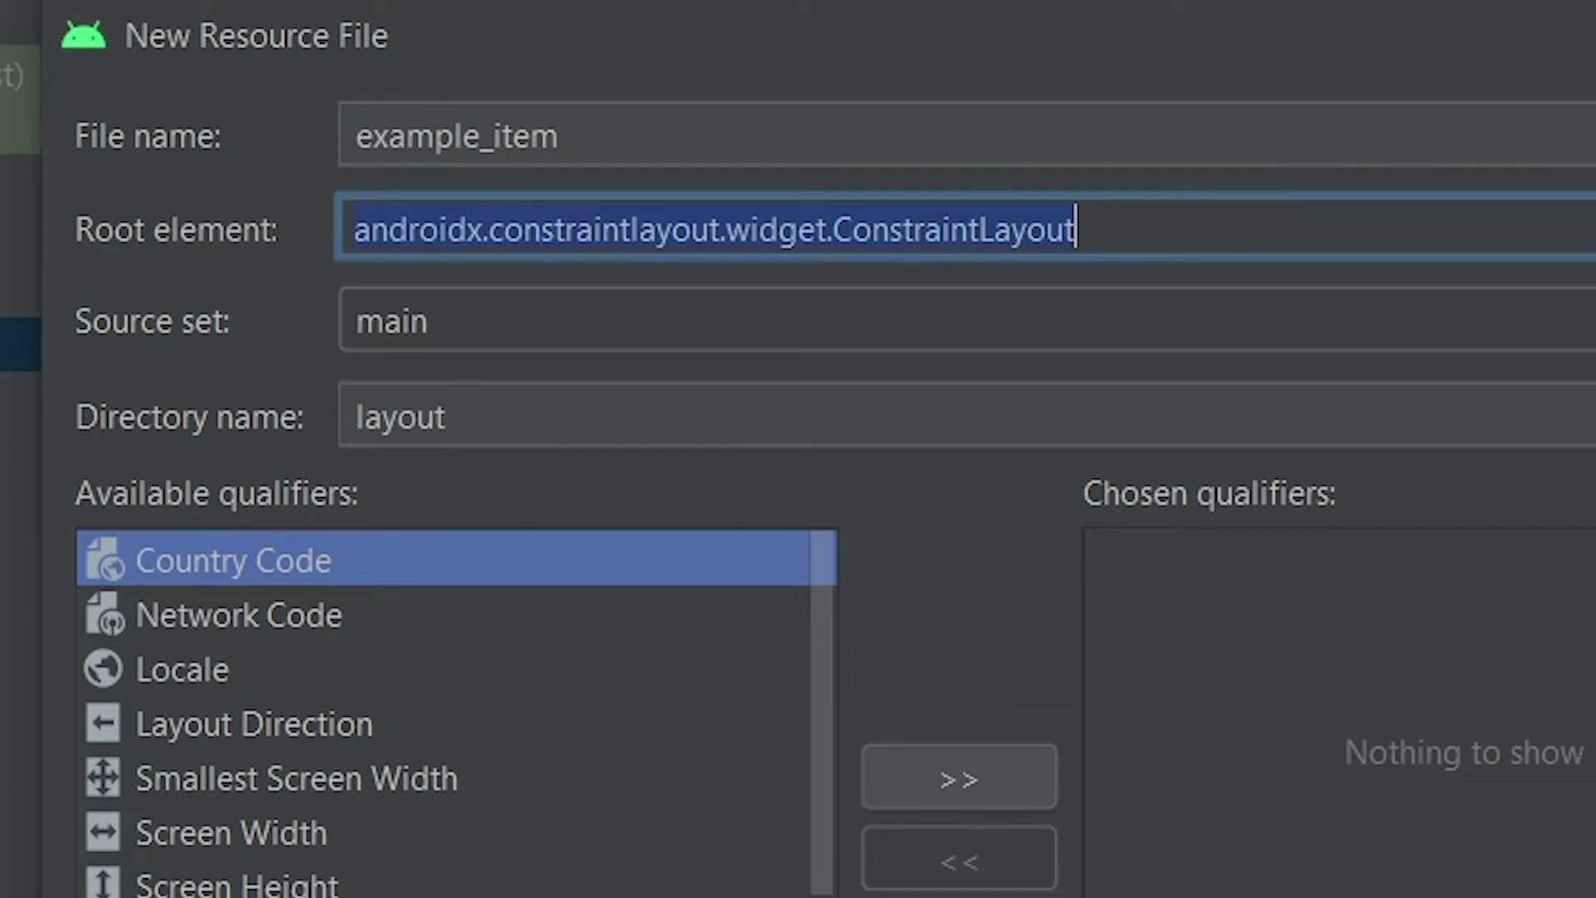
key(BackSpace)
text(ca)
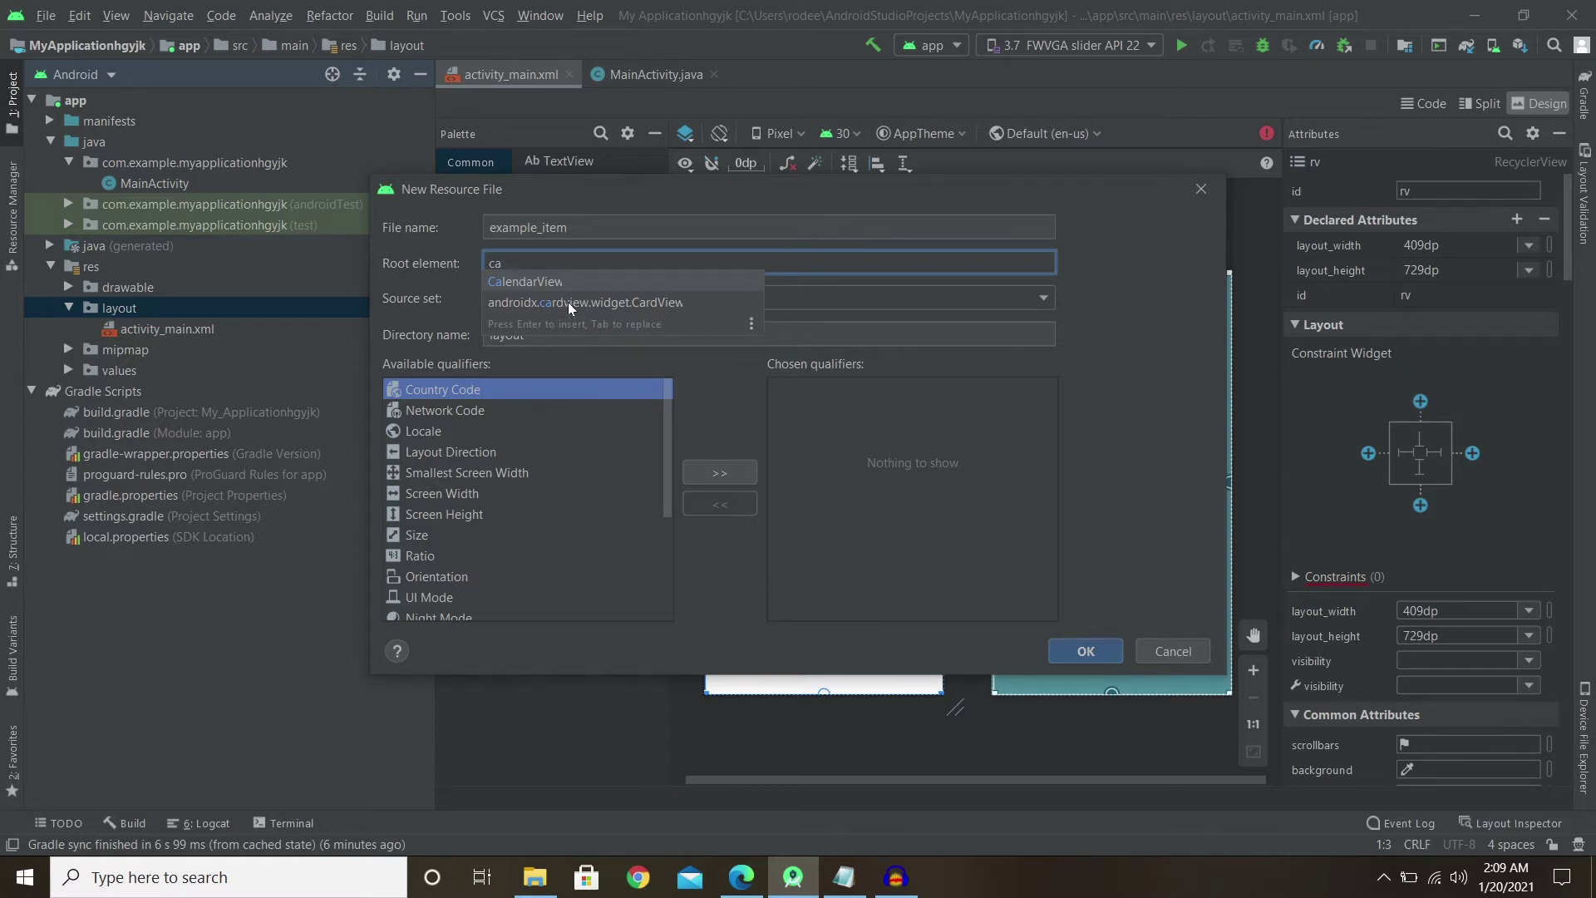
click(608, 306)
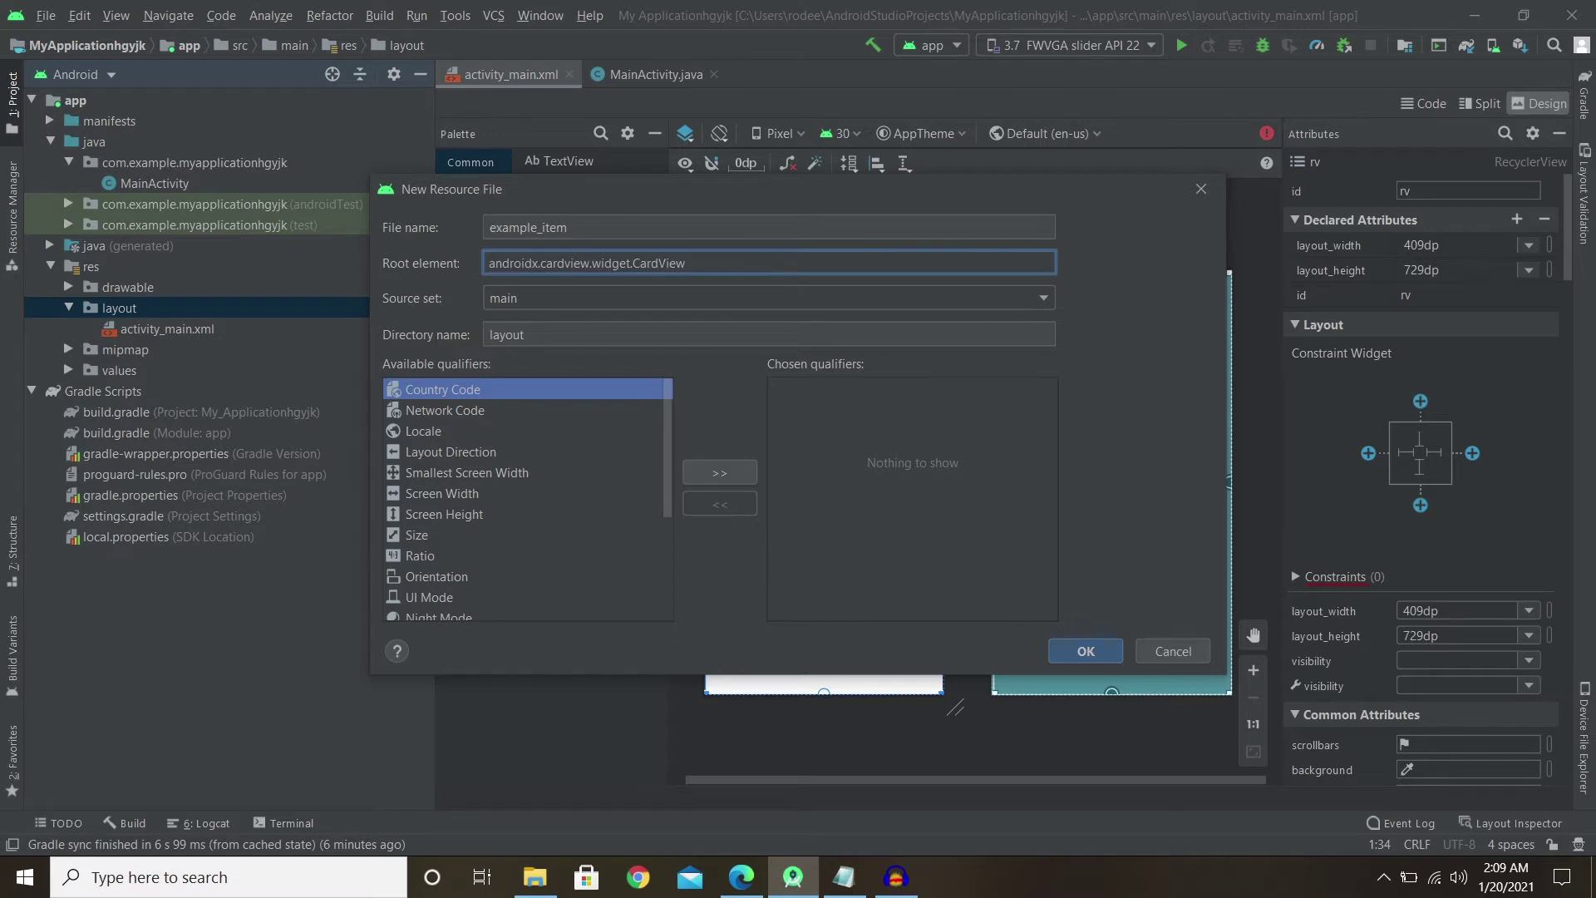
click(1077, 650)
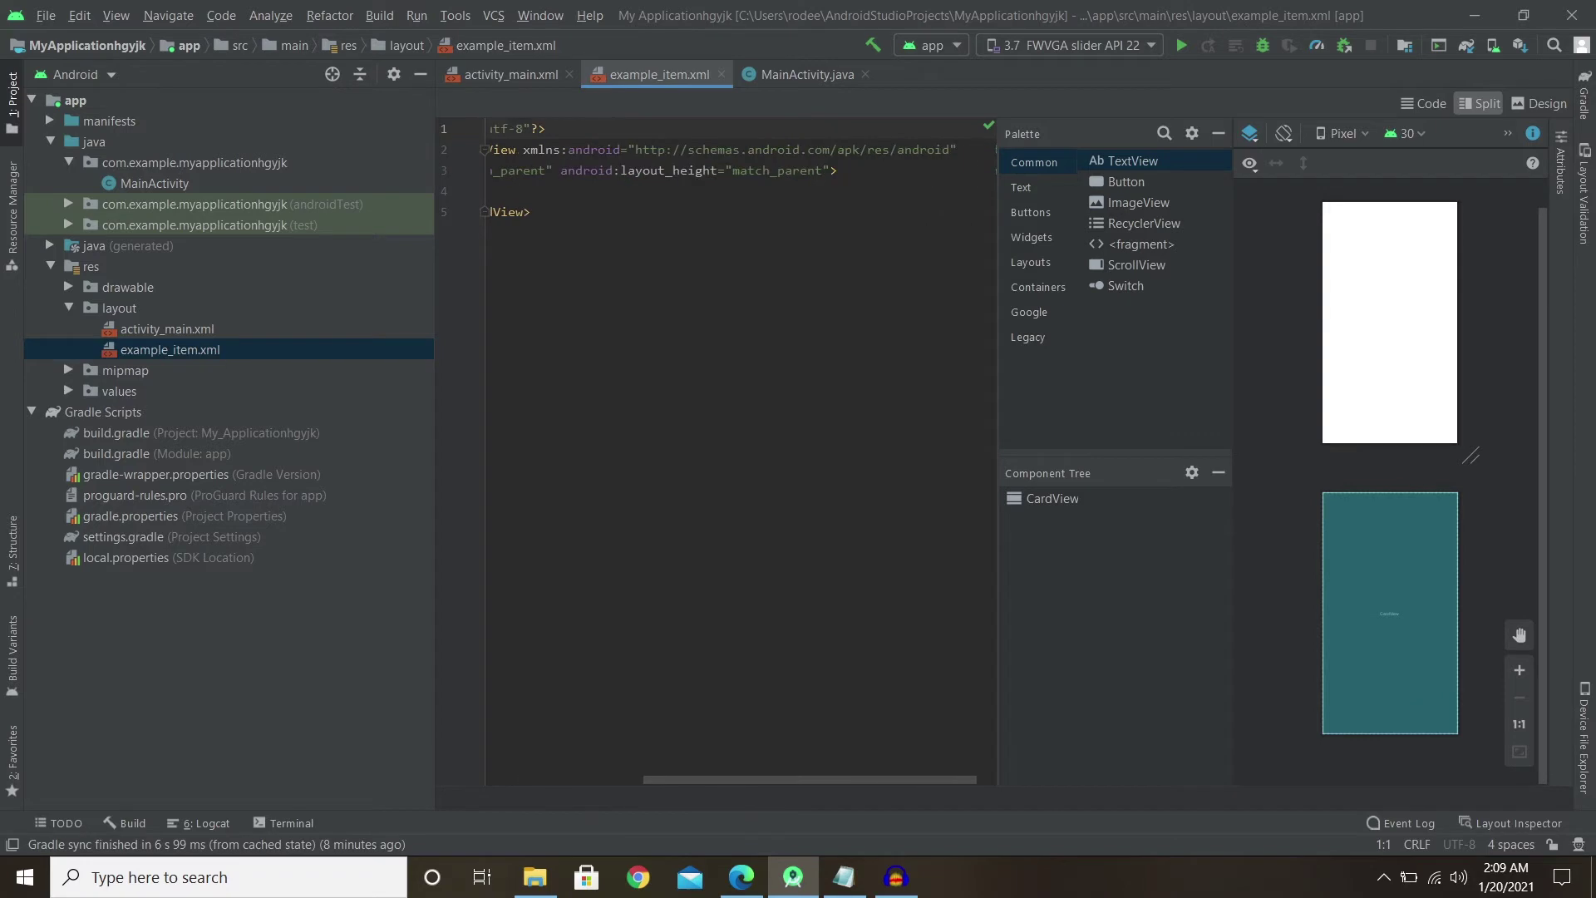
Change the CardView's layout_height from match_parent to wrap_content.
double_click(775, 171)
key(BackSpace)
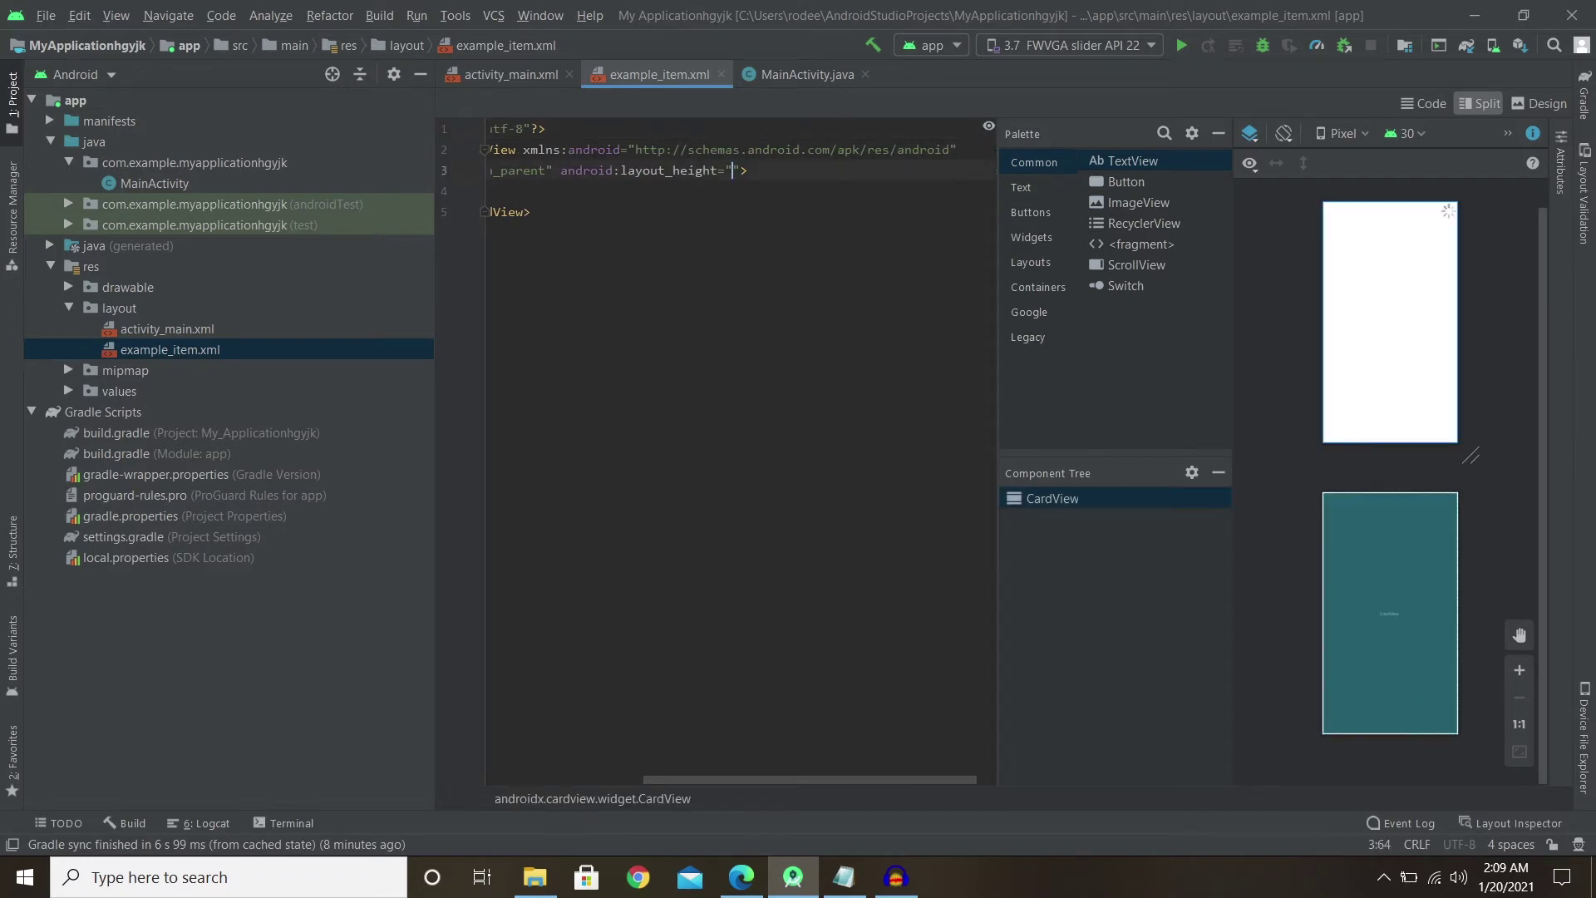
text(wr)
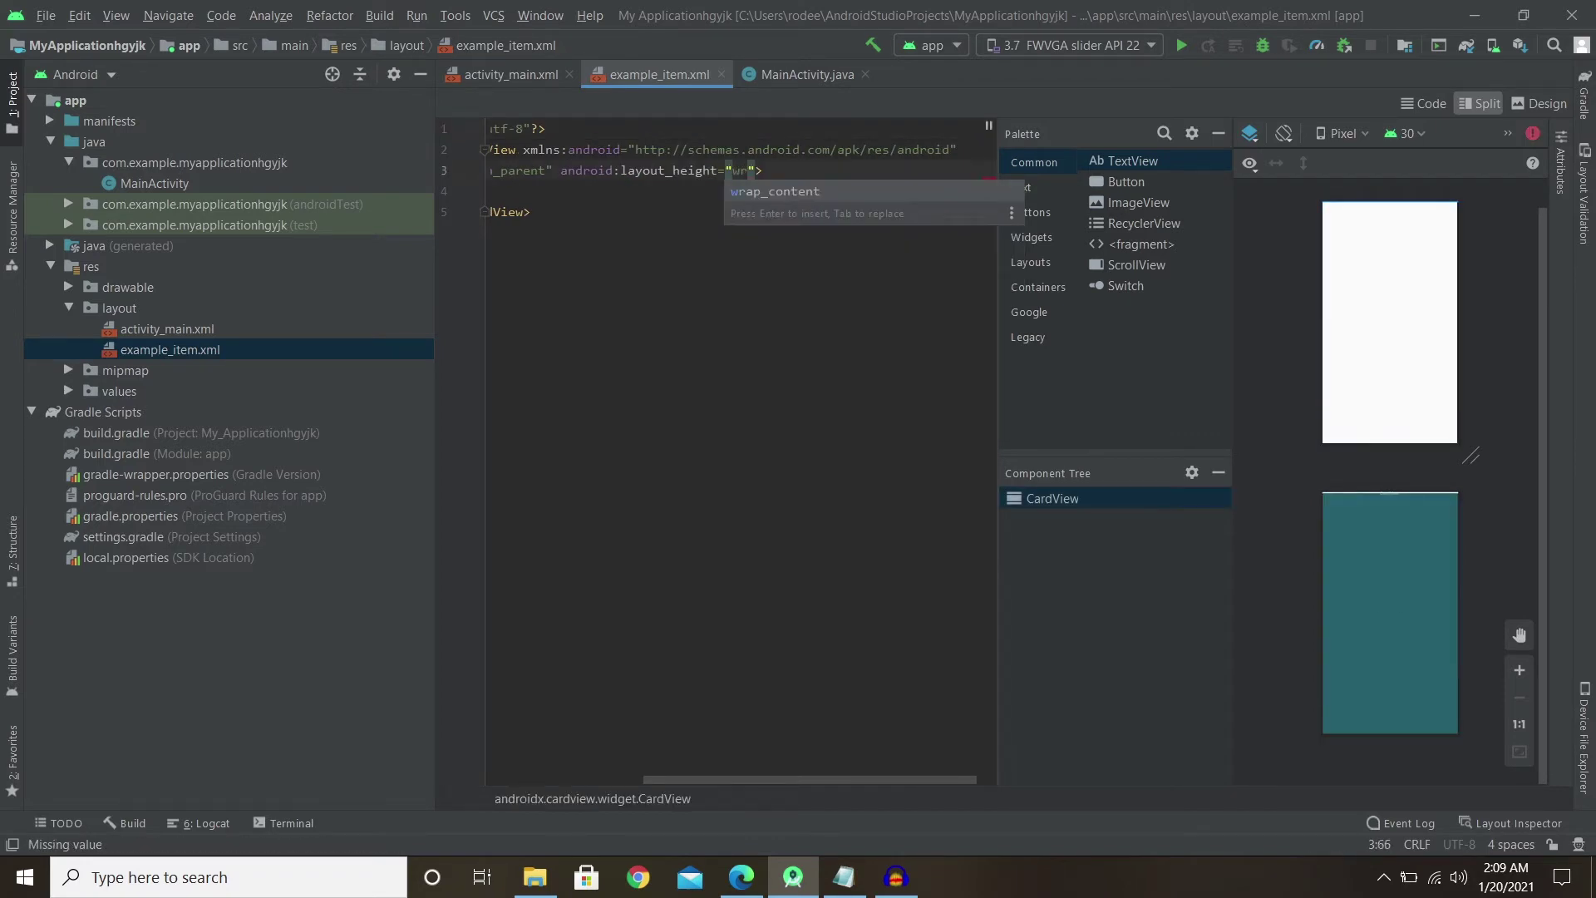
key(Return)
scroll(737, 375, left, 2)
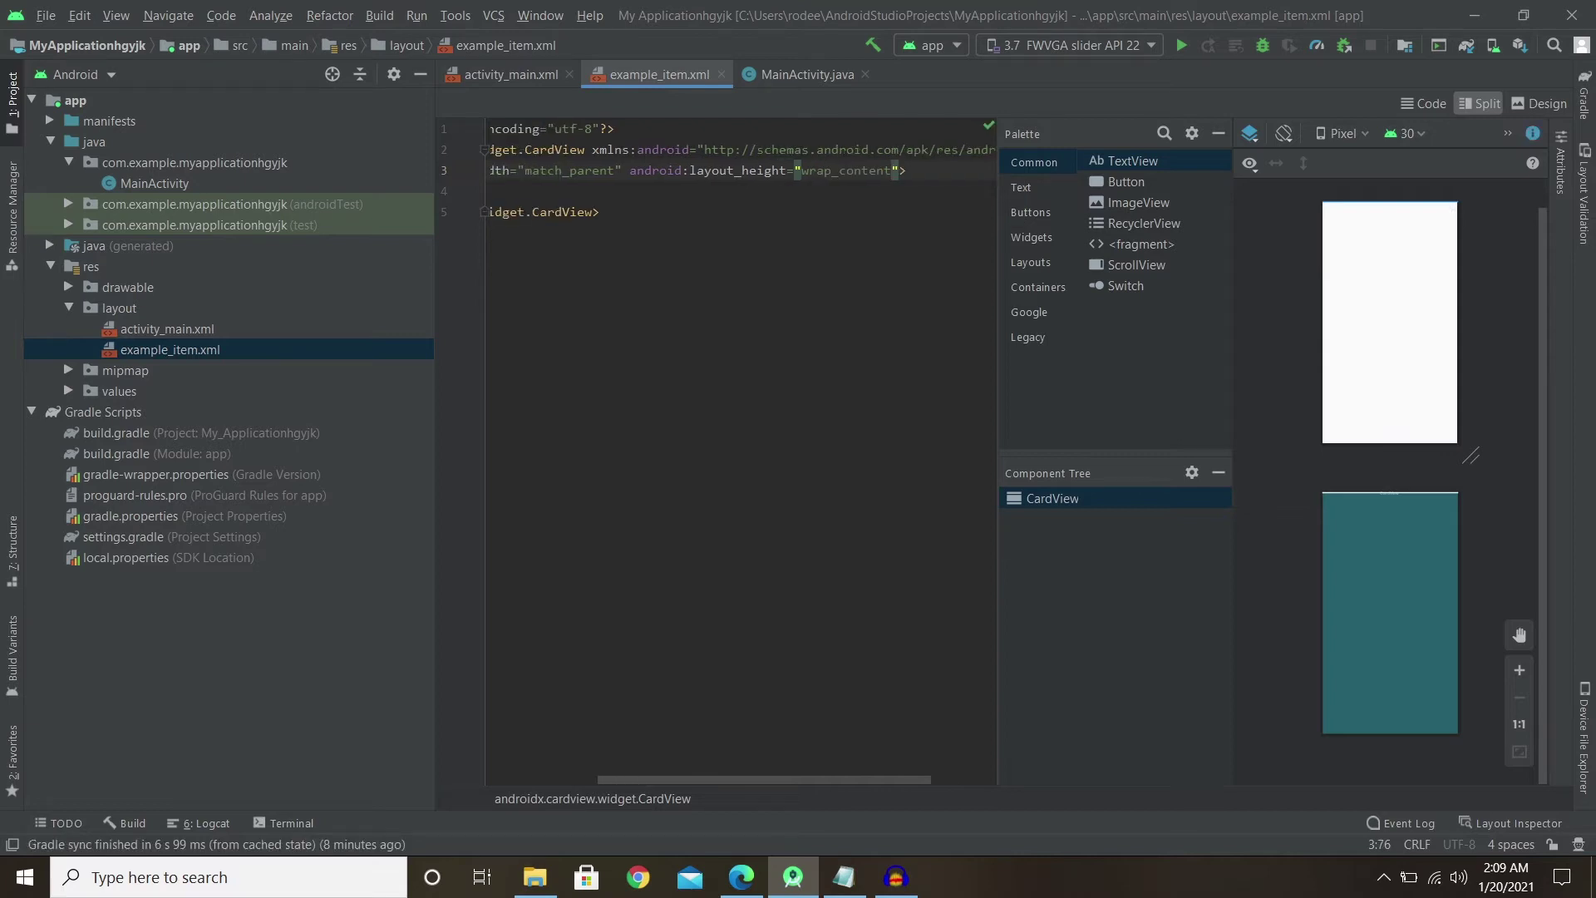
scroll(737, 374, left, 2)
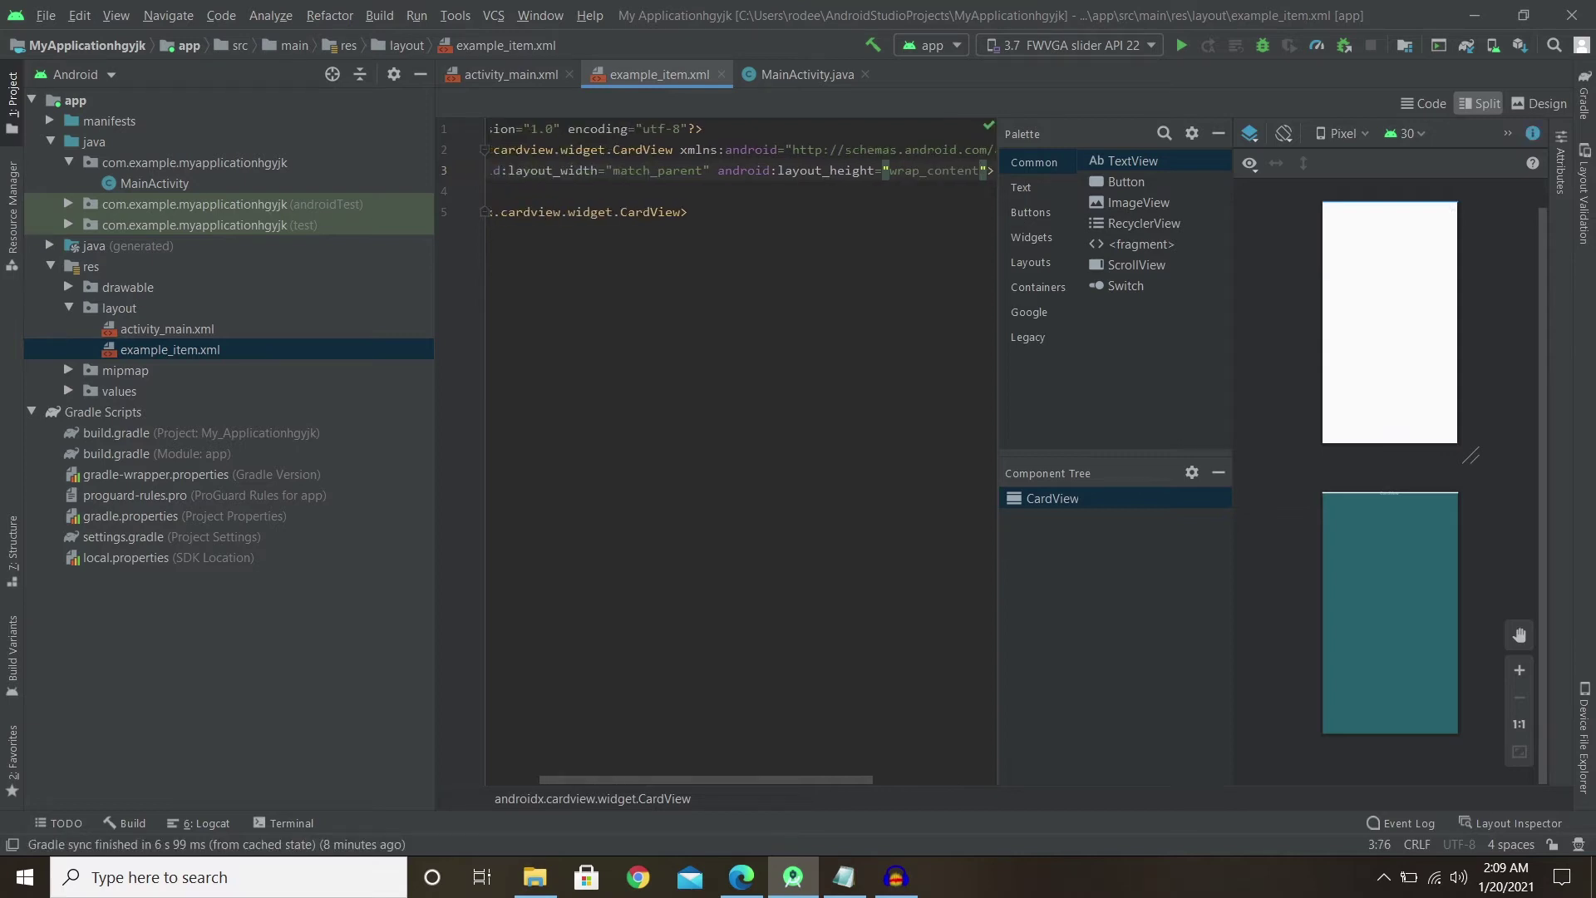
click(1397, 229)
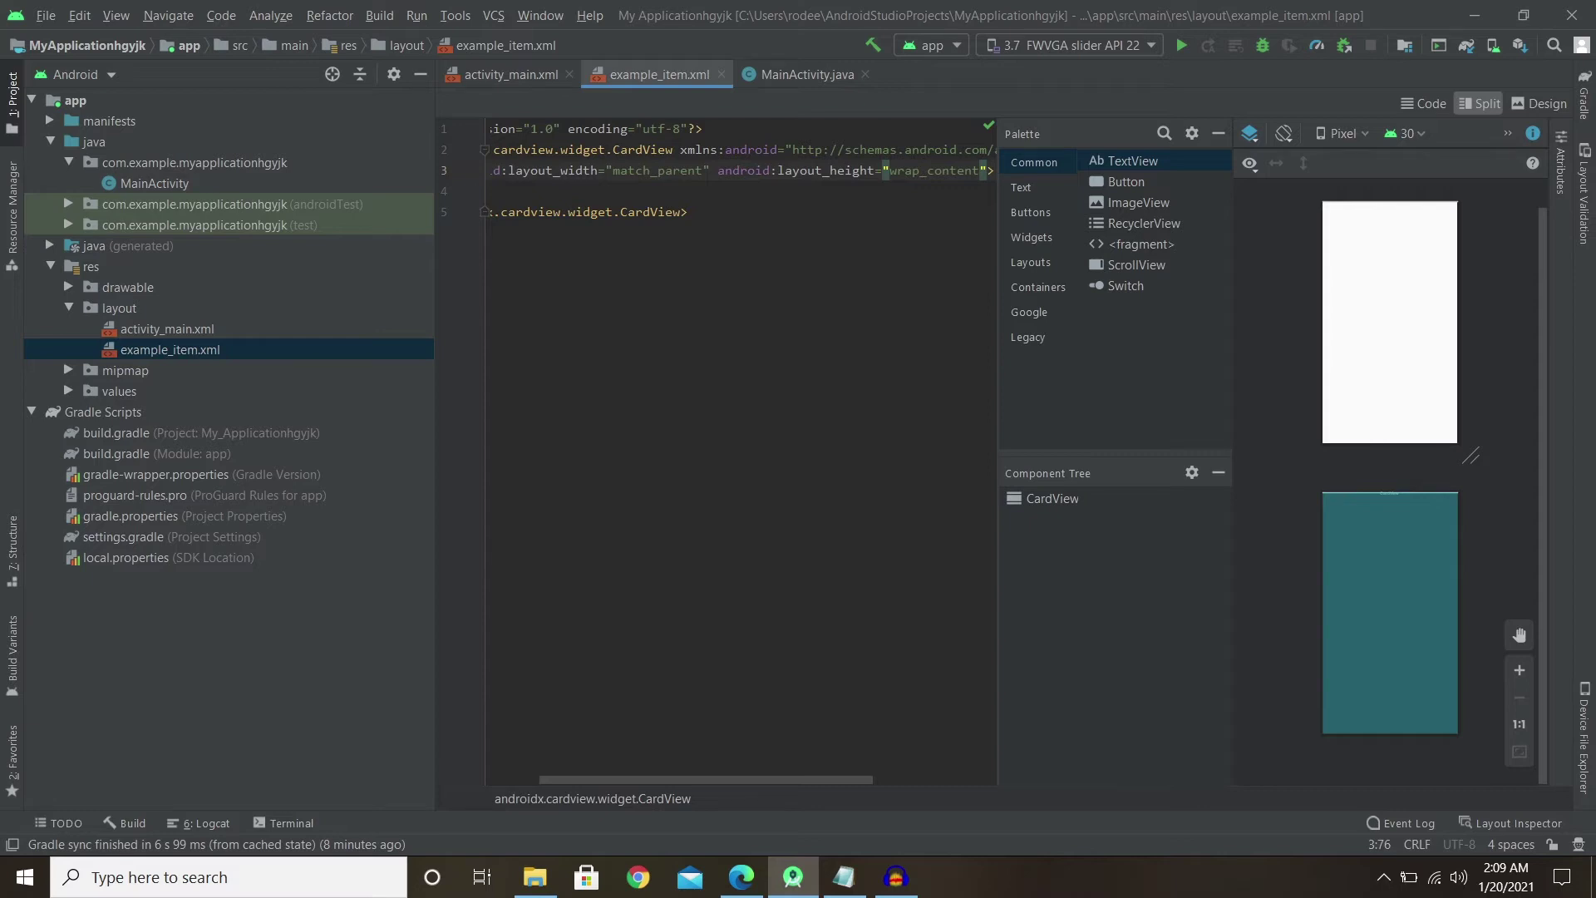
scroll(736, 375, left, 3)
Open blank lines inside the CardView element.
click(798, 213)
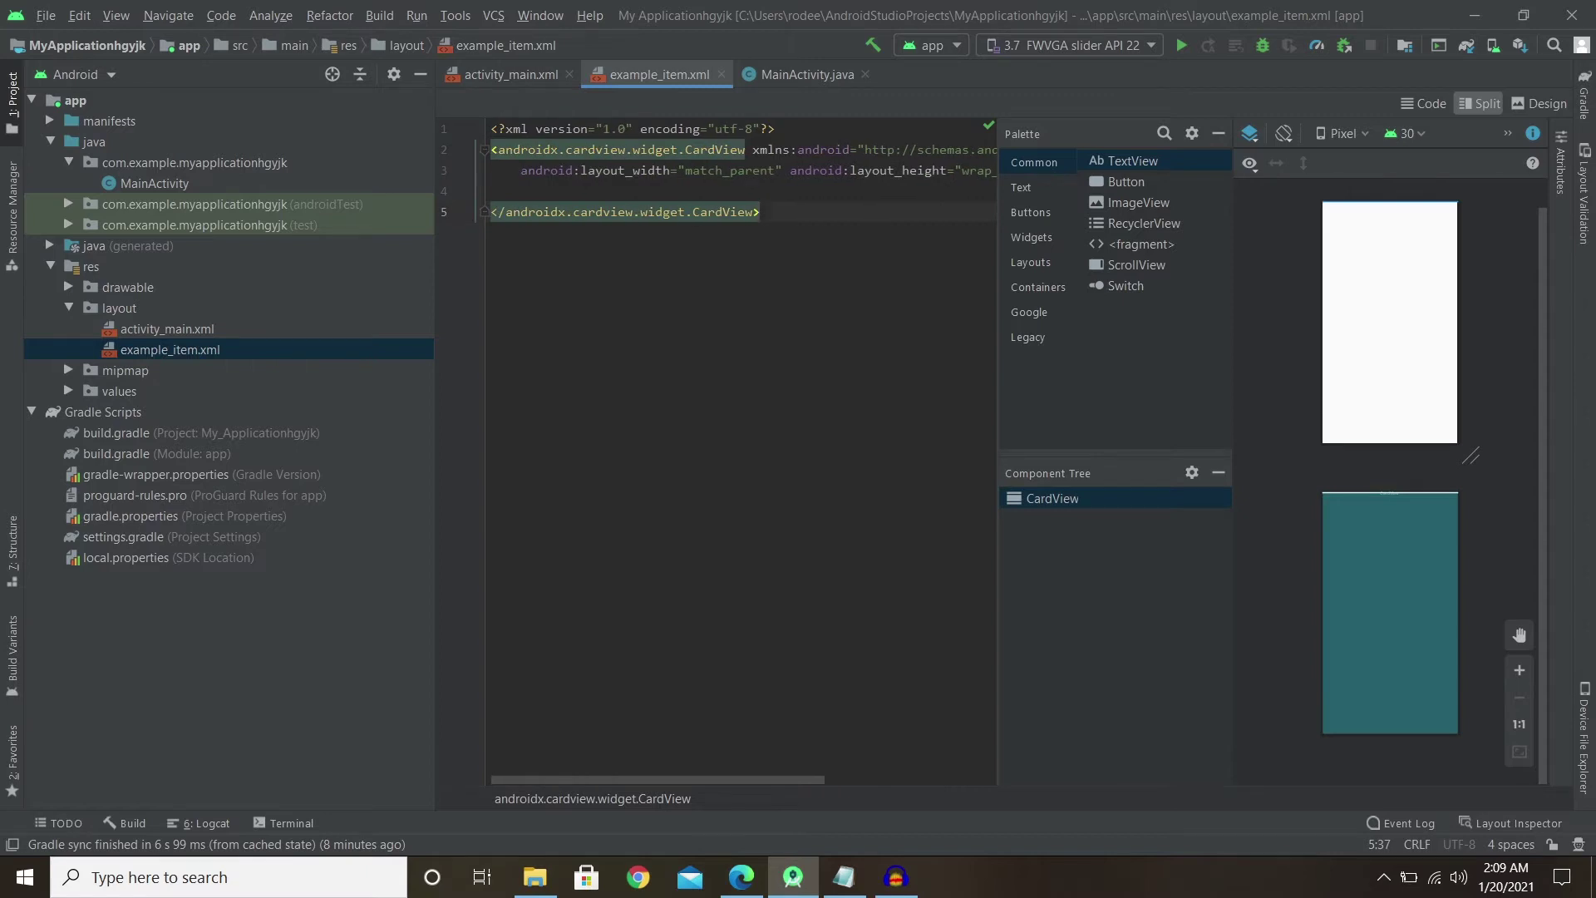
key(Up)
key(Return)
key(Return)
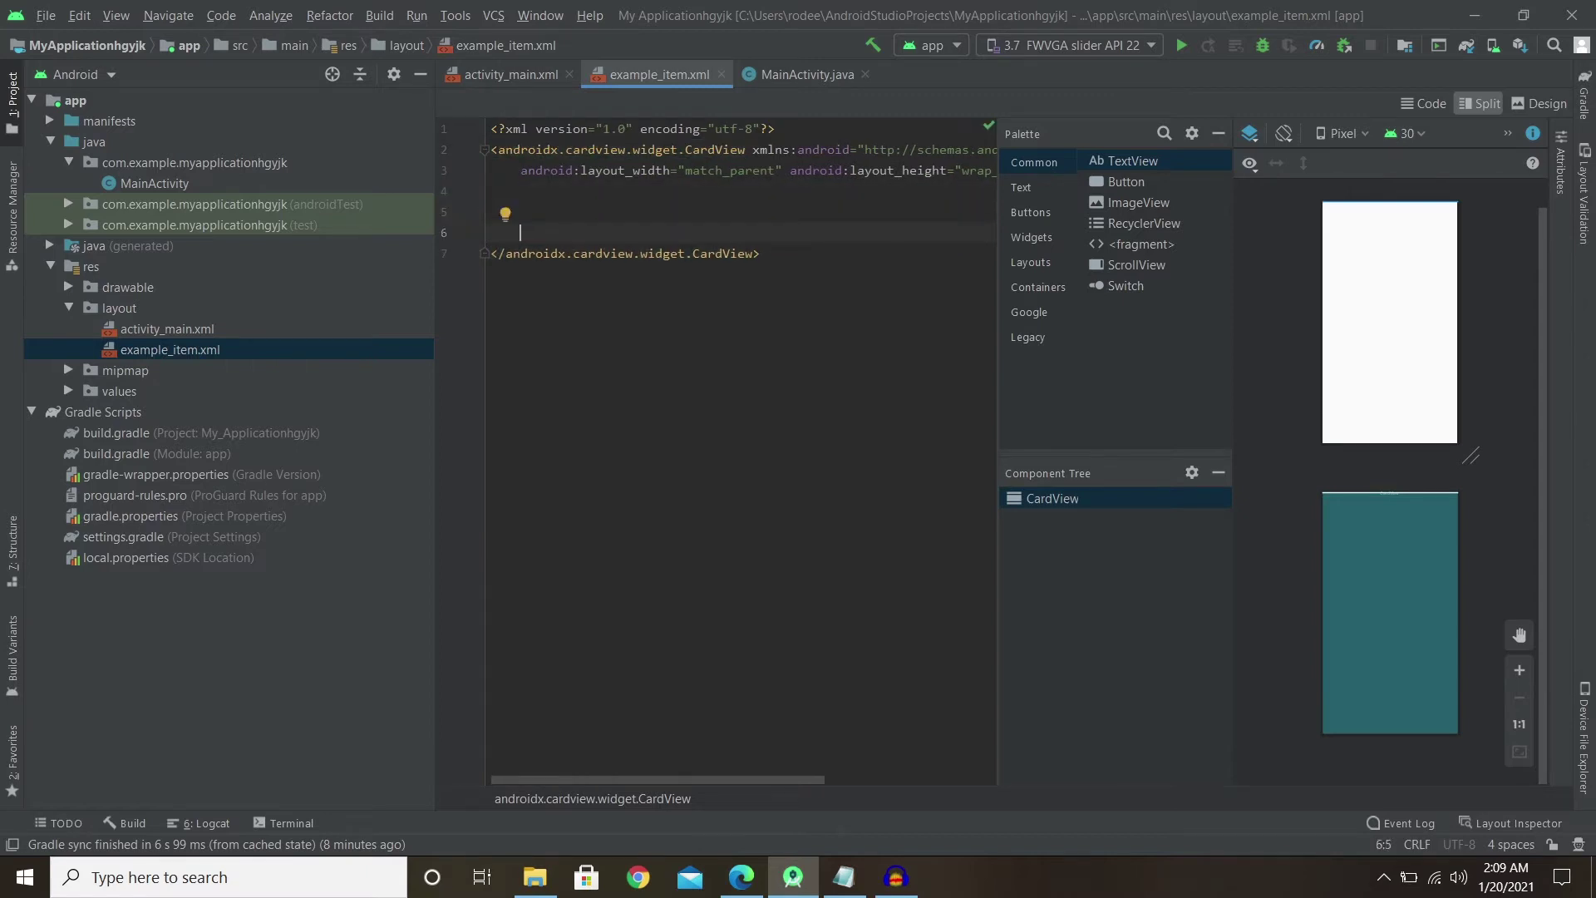
key(Up)
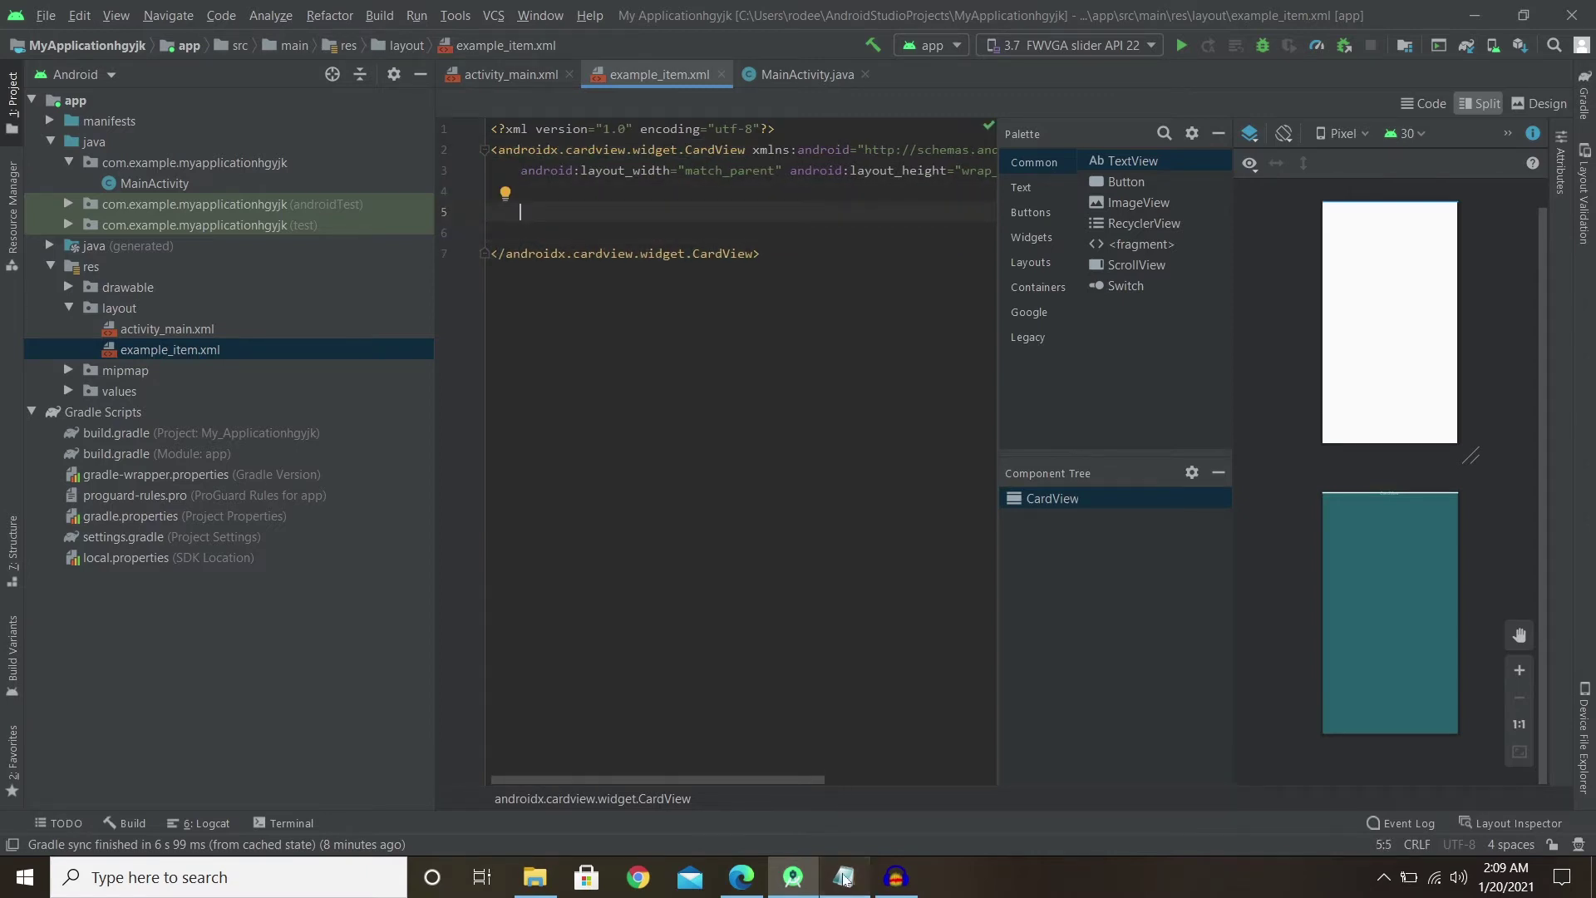
Select the whole RelativeLayout item markup in the Notepad notes.
click(845, 879)
drag(5, 365, 113, 531)
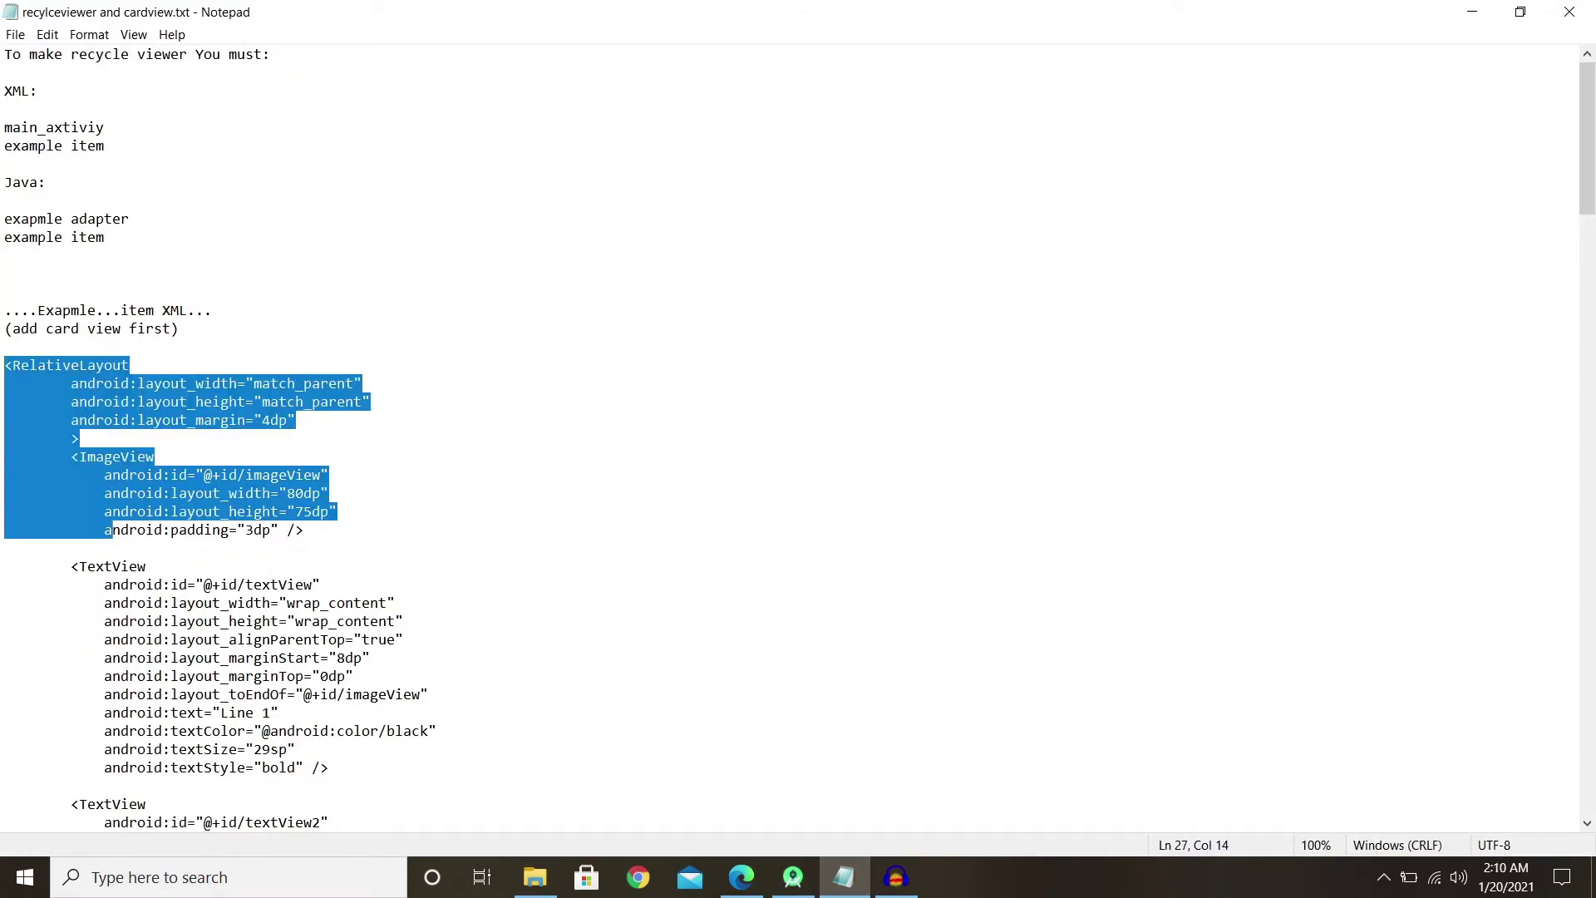
drag(112, 531, 196, 824)
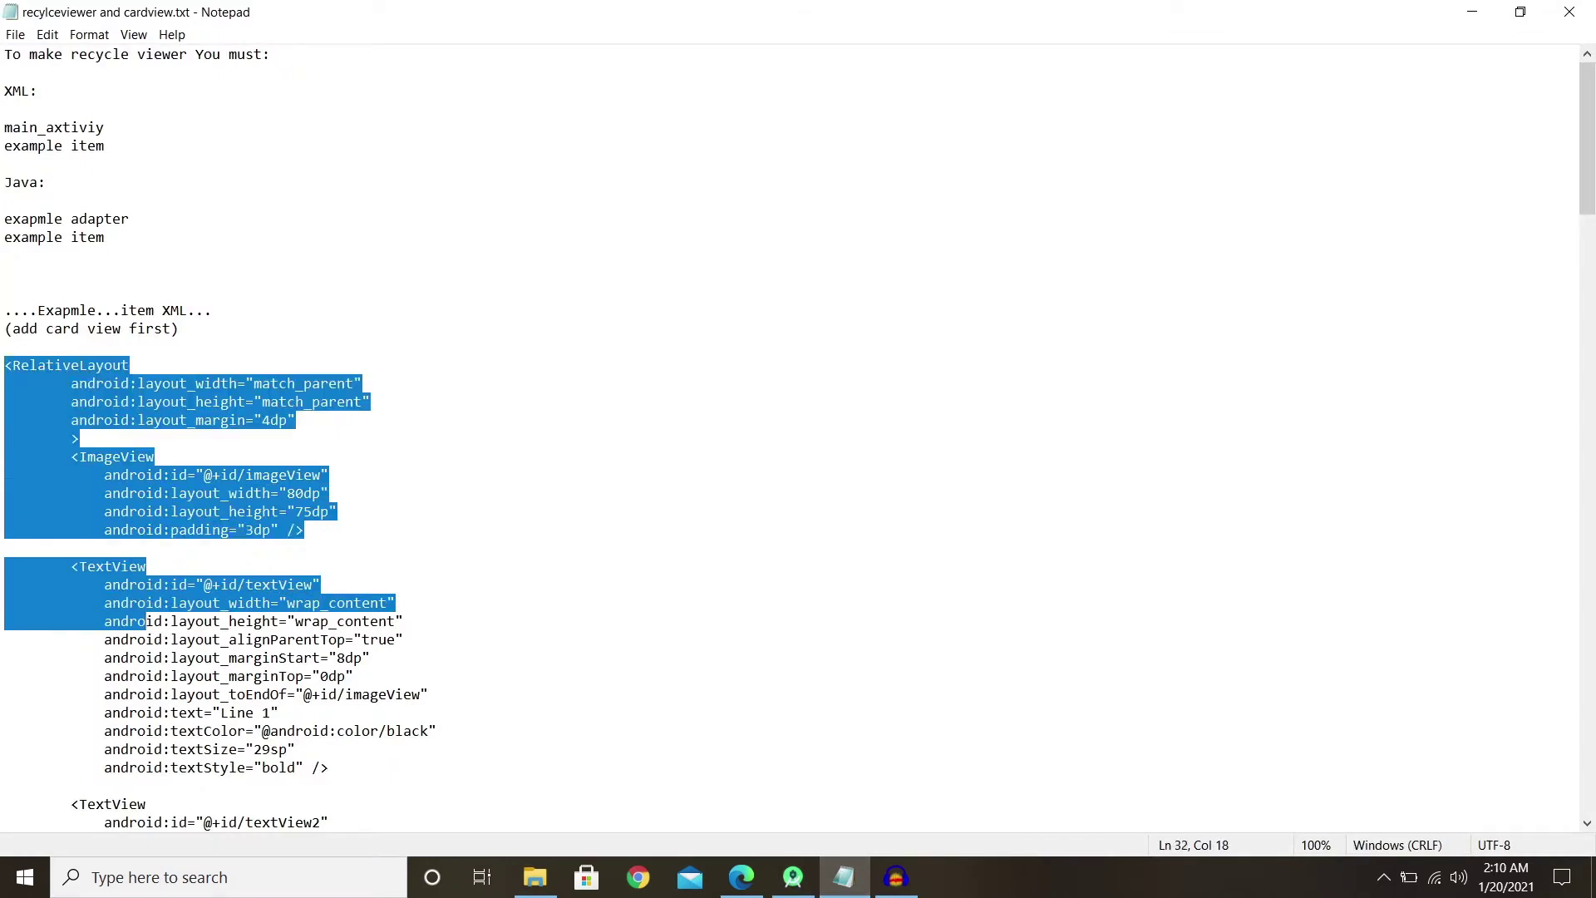
Paste the RelativeLayout with ImageView, Line 1 and Line 2 into the CardView, then check the preview.
key(alt+Tab)
right_click(582, 209)
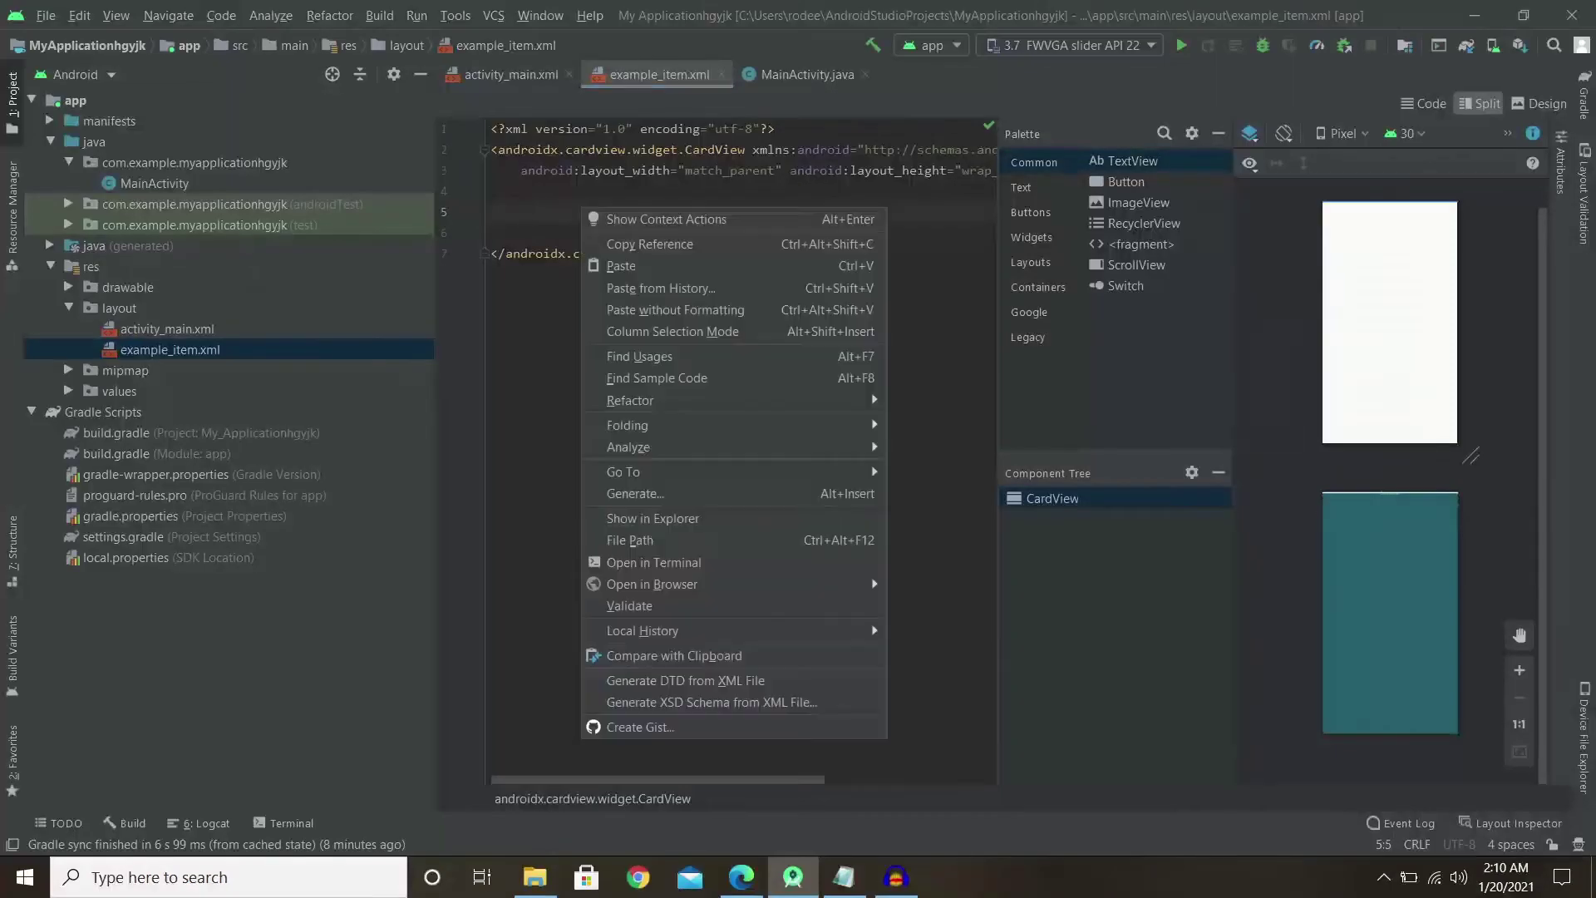
click(619, 273)
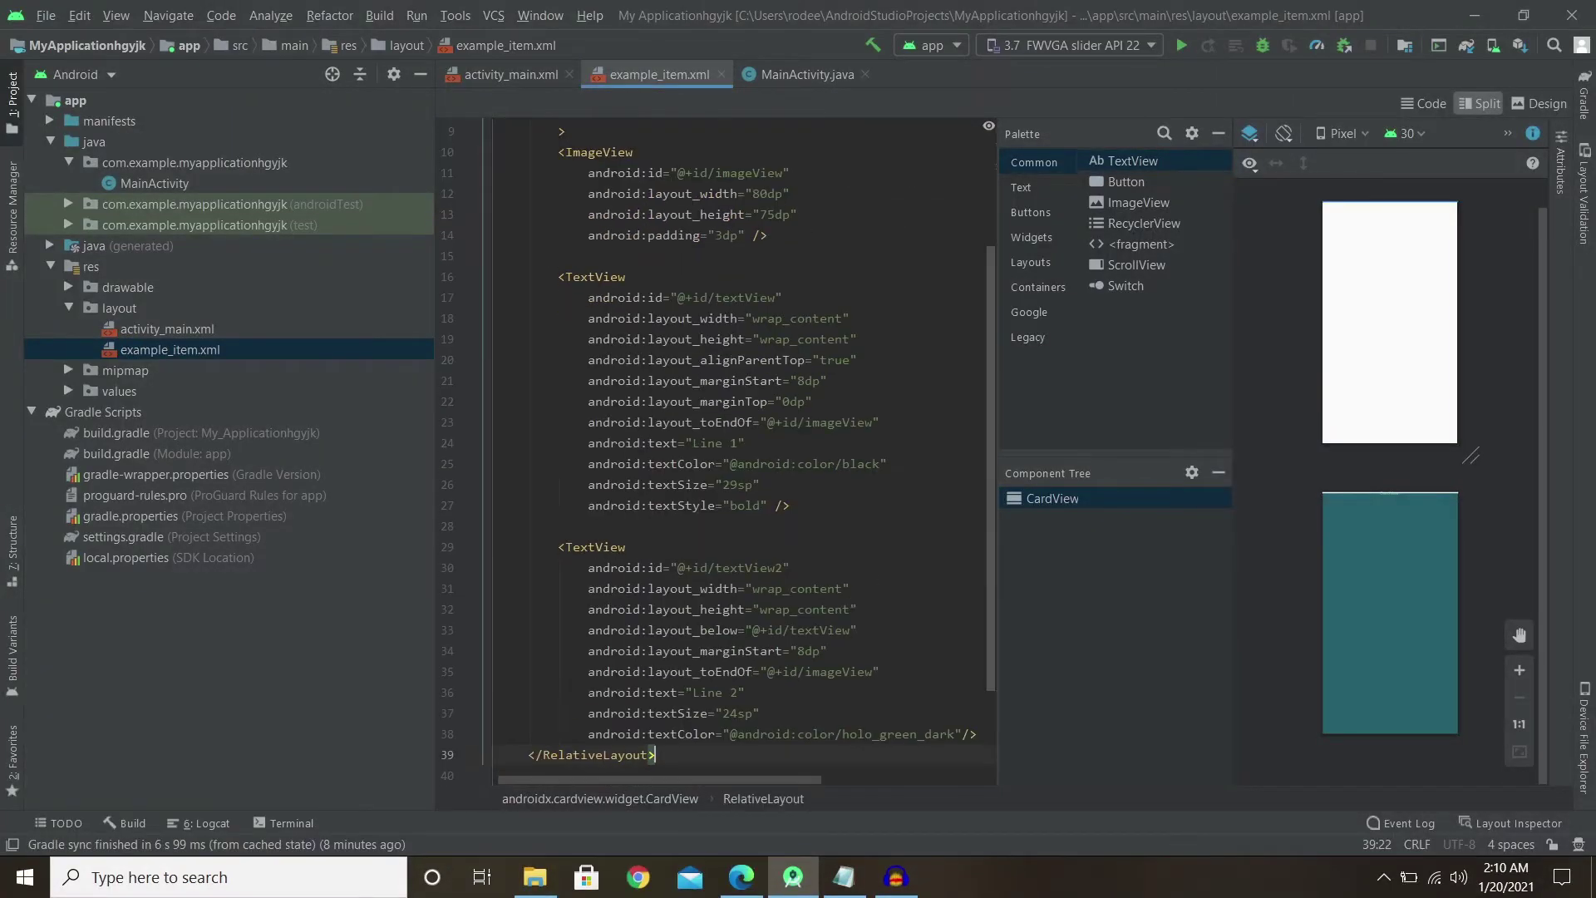
scroll(737, 449, up, 10)
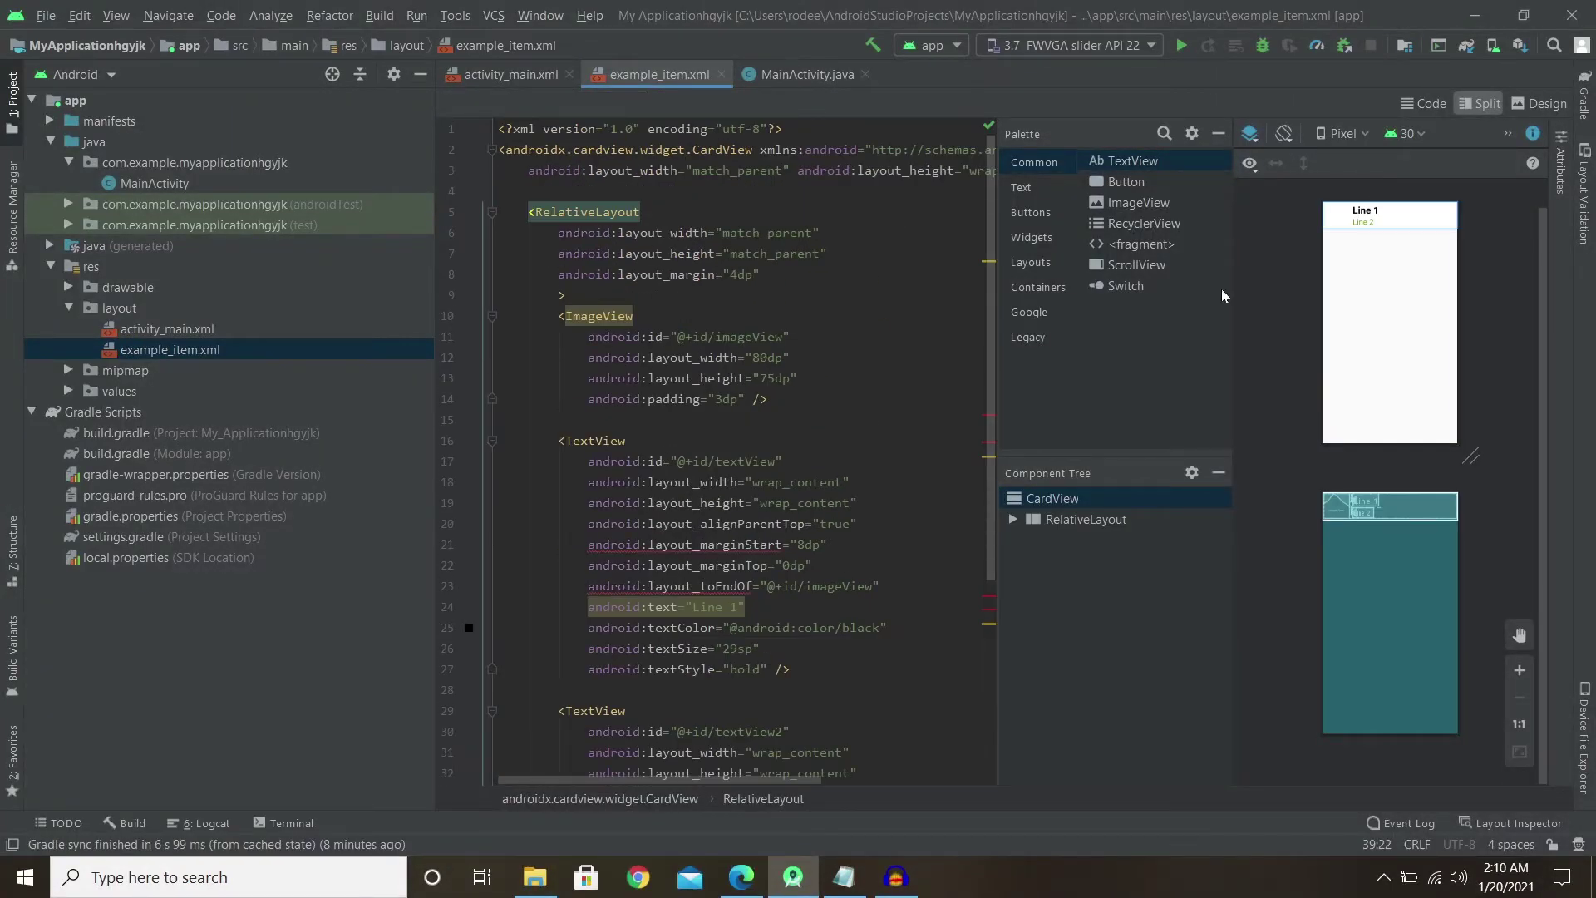
scroll(1378, 232, up, 3)
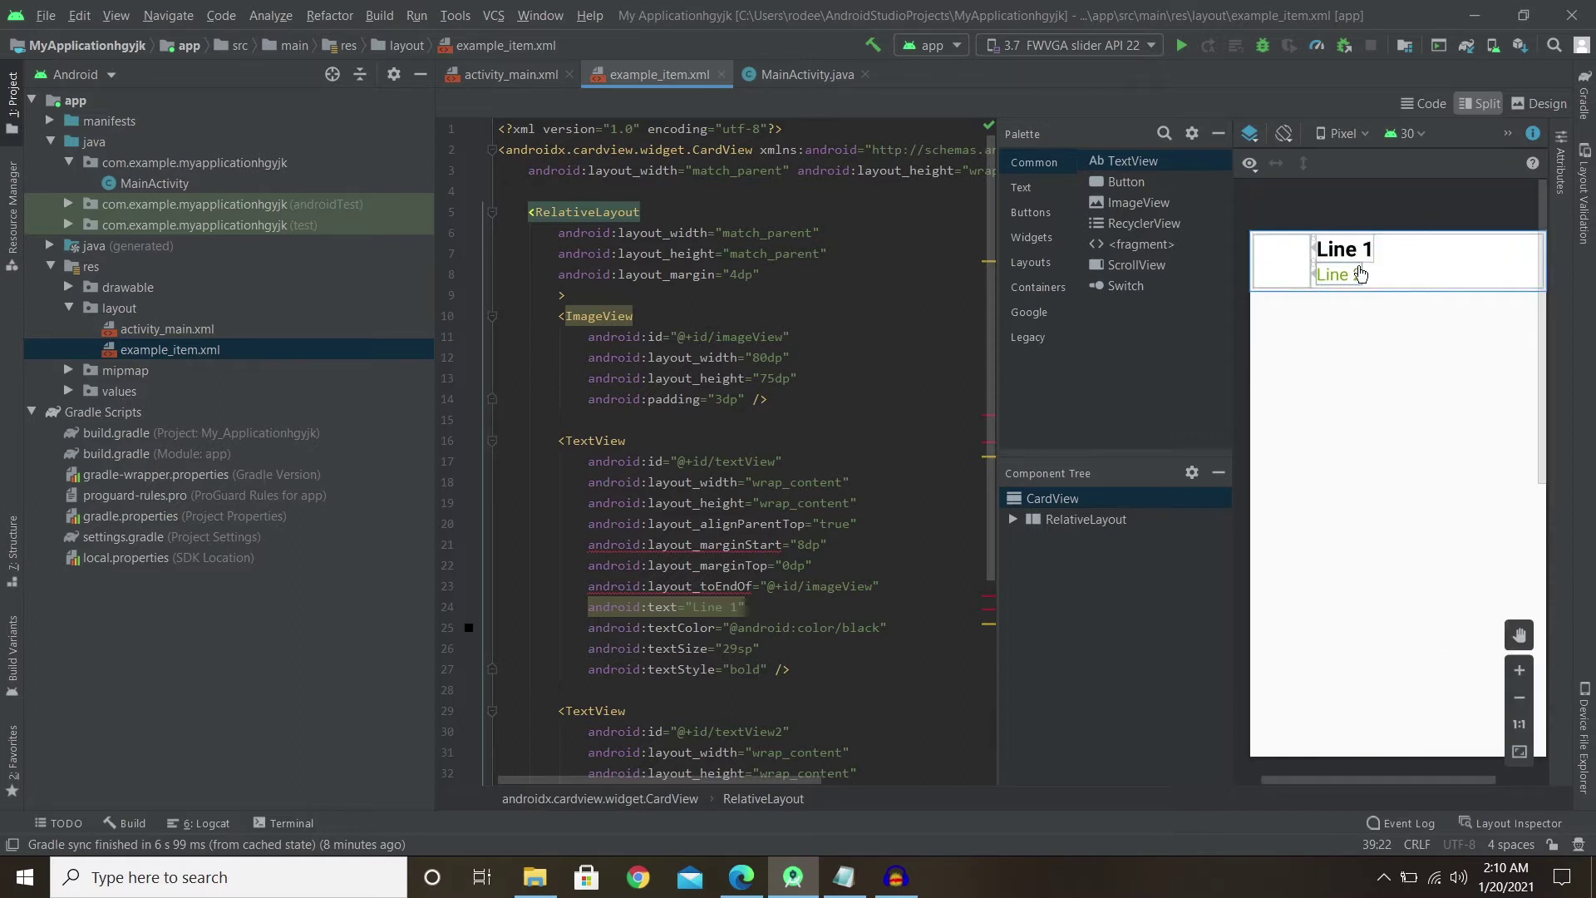
click(1359, 276)
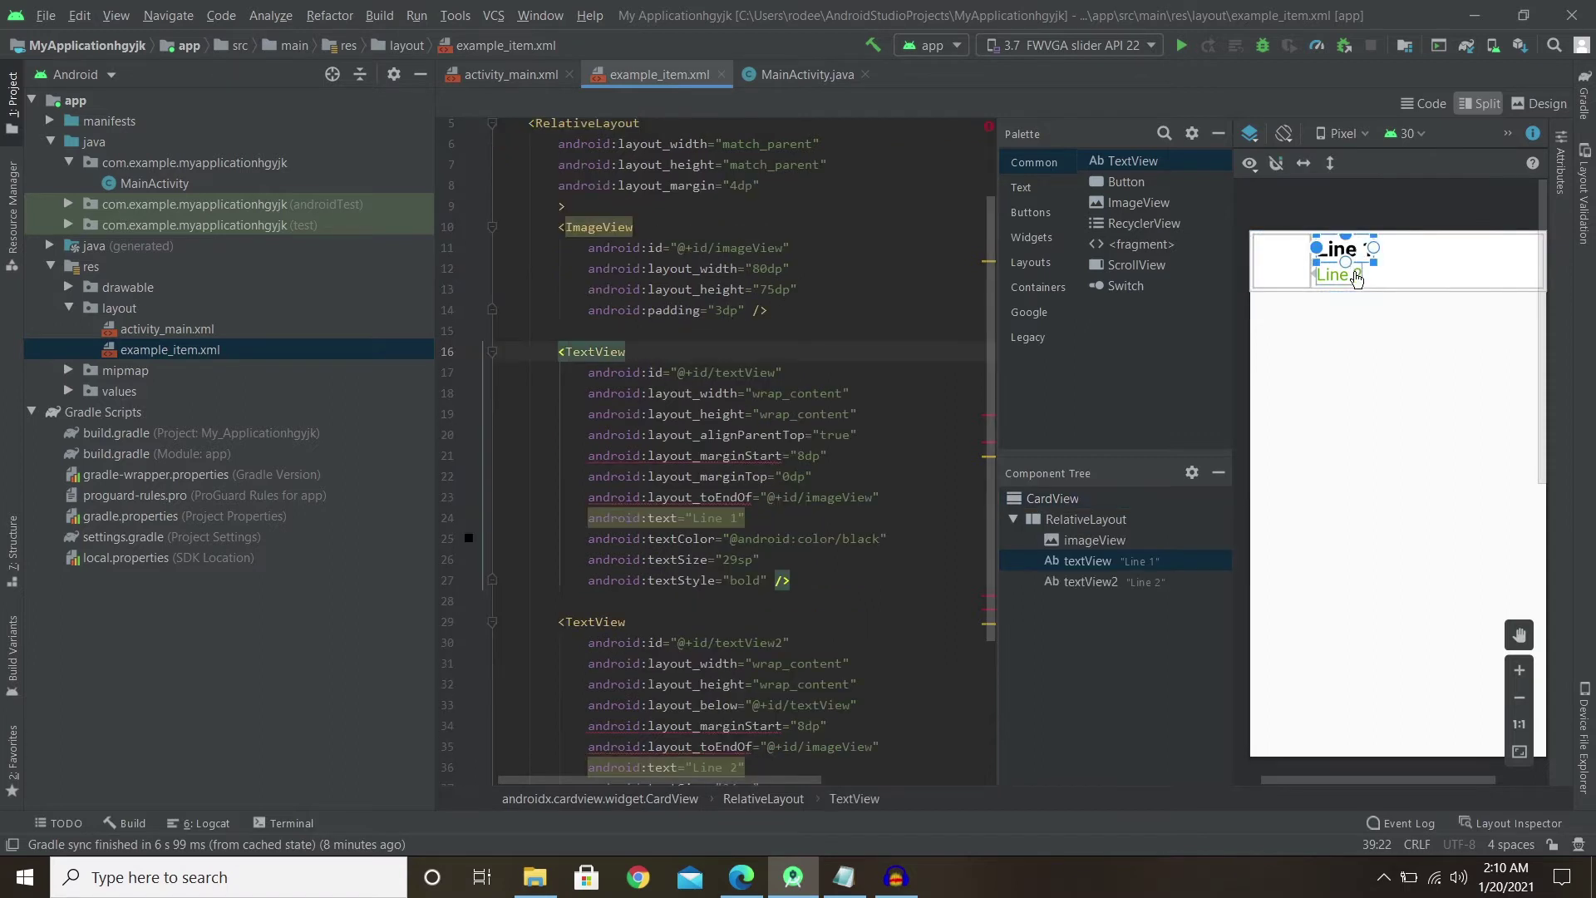
click(1264, 267)
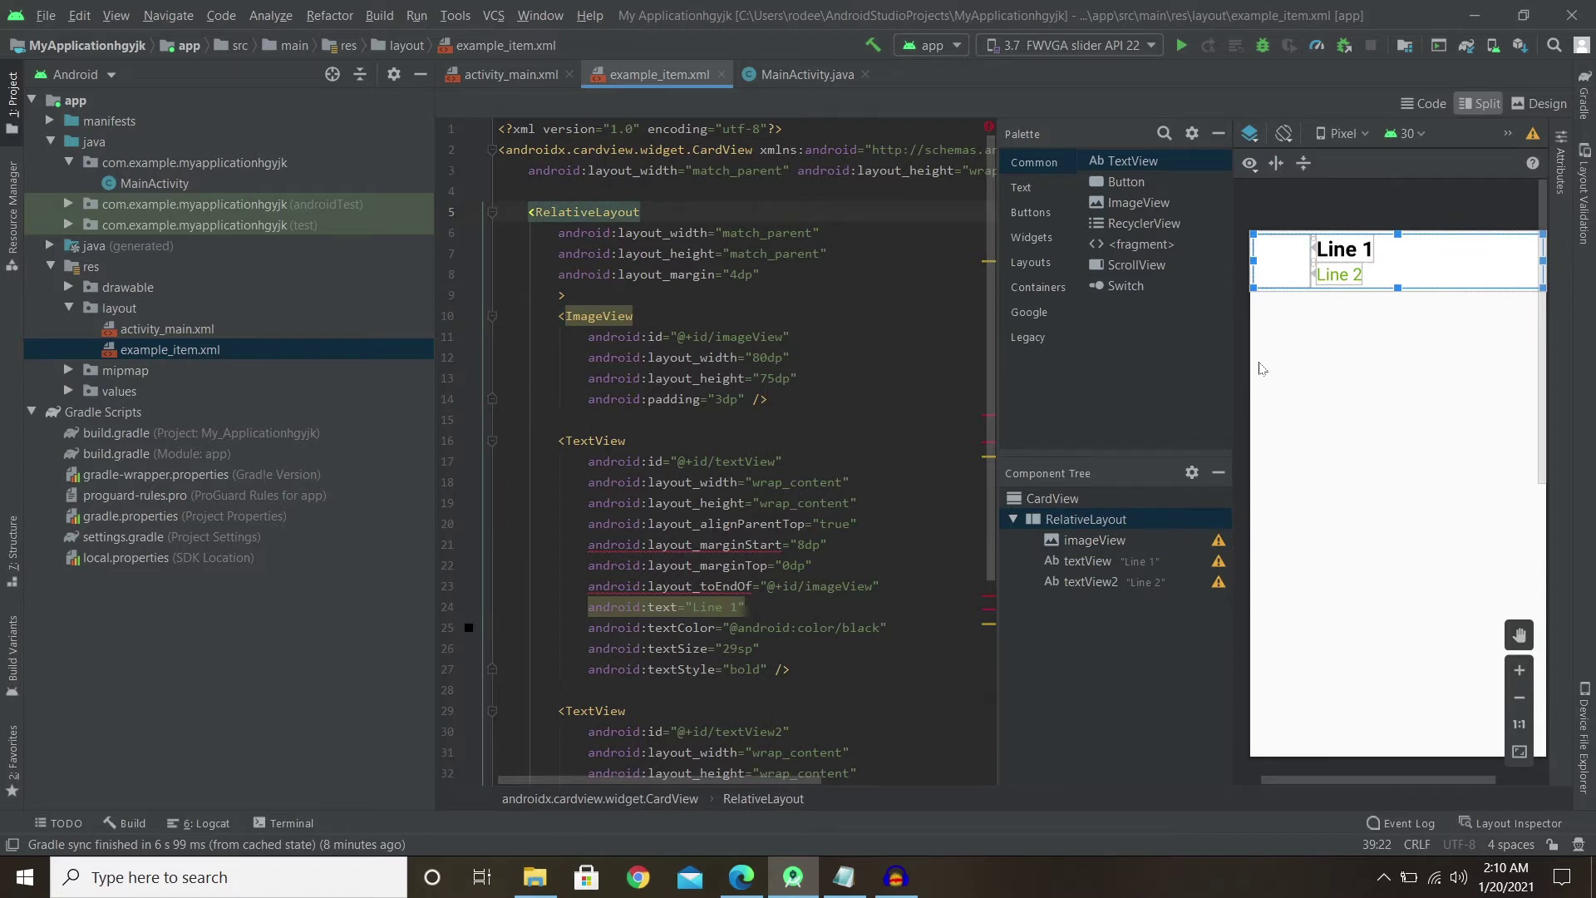
click(1212, 322)
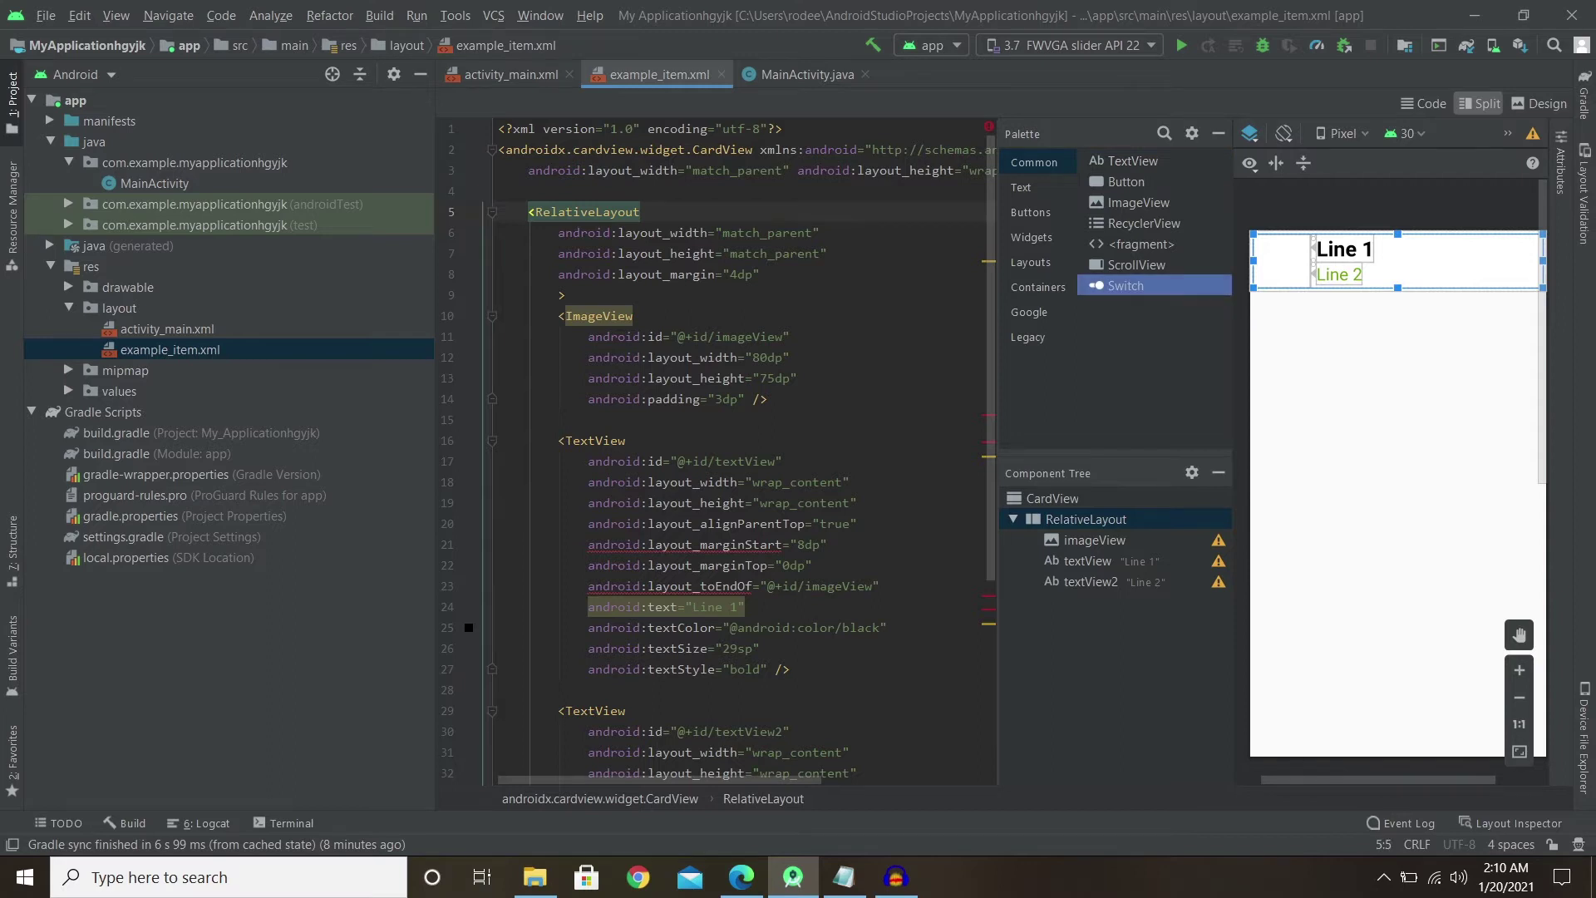
Open MainActivity and add blank lines after setContentView in onCreate.
double_click(191, 182)
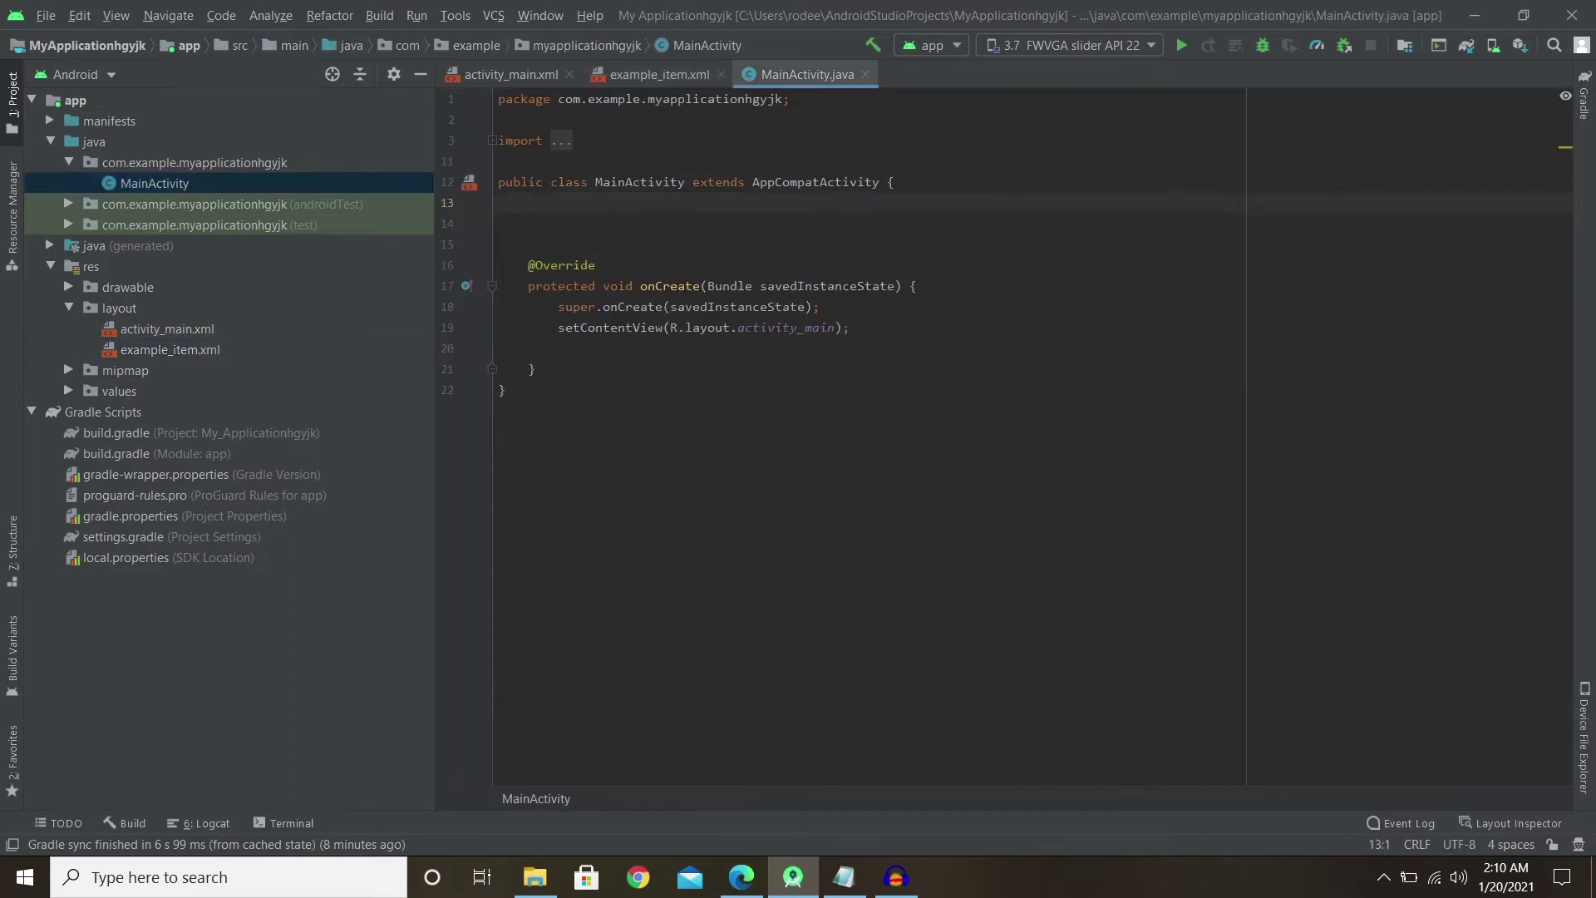
click(851, 328)
key(Return)
key(Return)
key(Return)
key(Up)
Copy the exampleList ArrayList declaration from the notes and paste it into onCreate.
click(843, 877)
click(147, 401)
scroll(799, 436, up, 3)
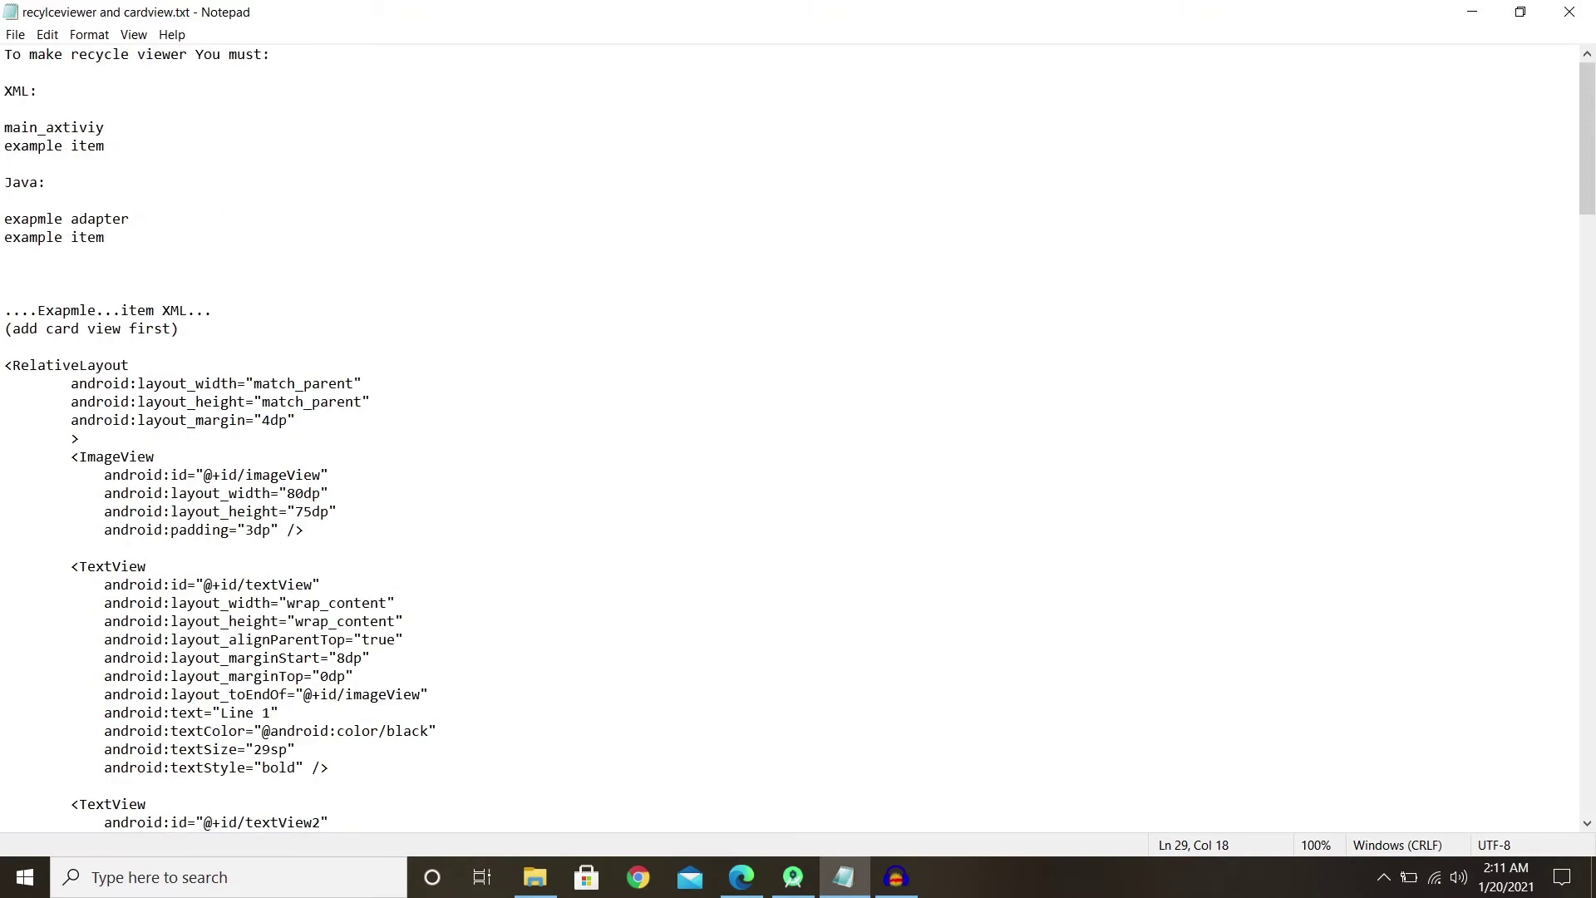
scroll(798, 438, down, 10)
drag(5, 622, 520, 621)
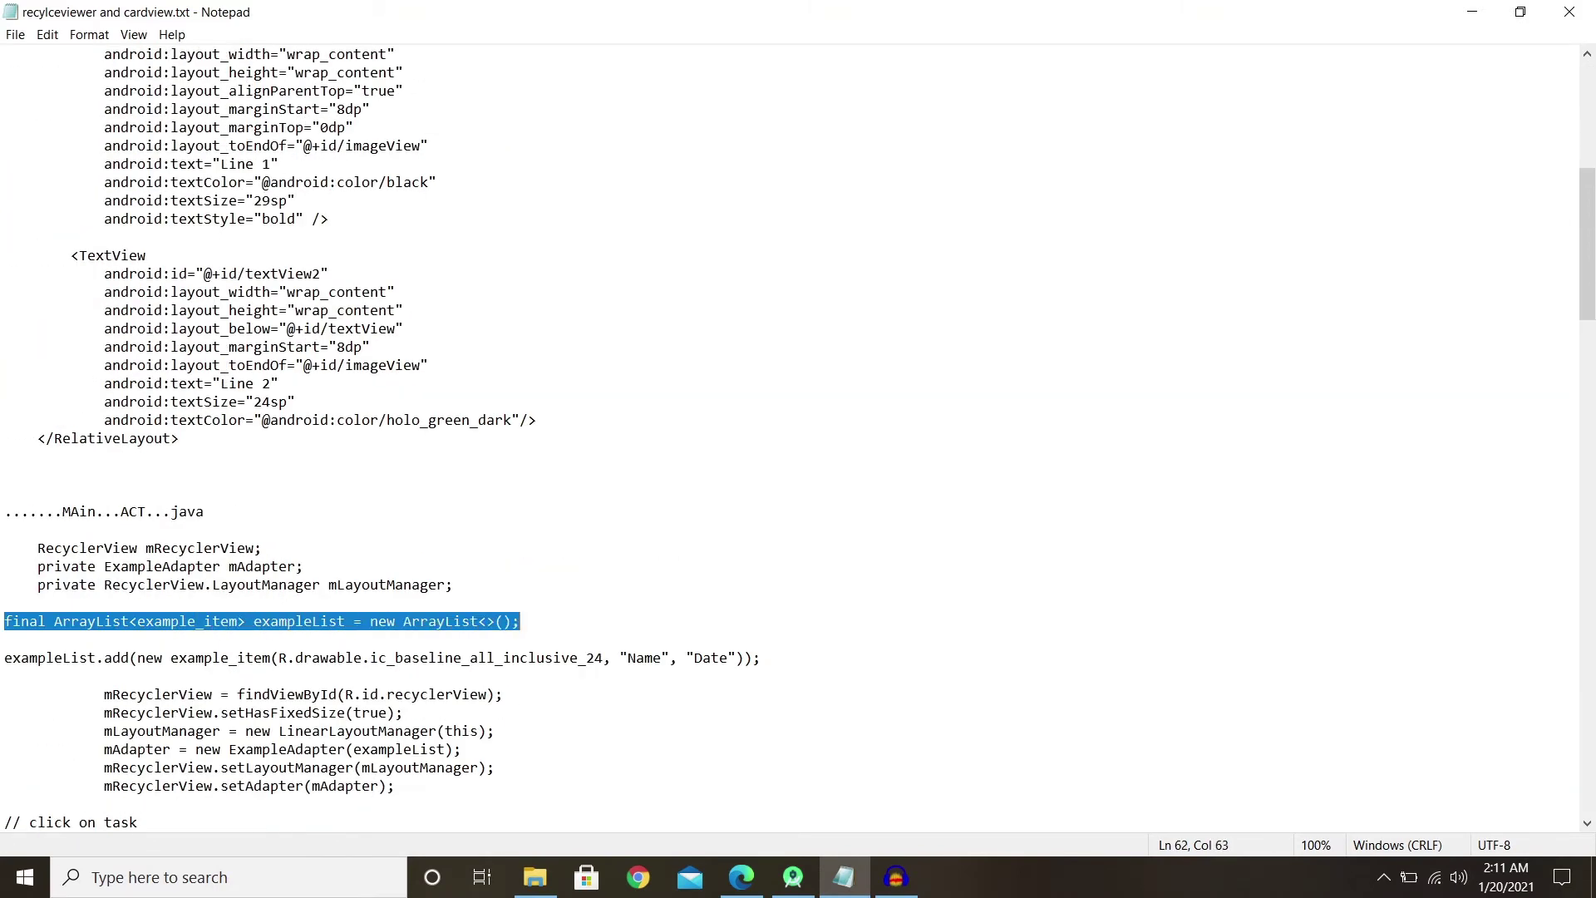
right_click(241, 624)
click(287, 406)
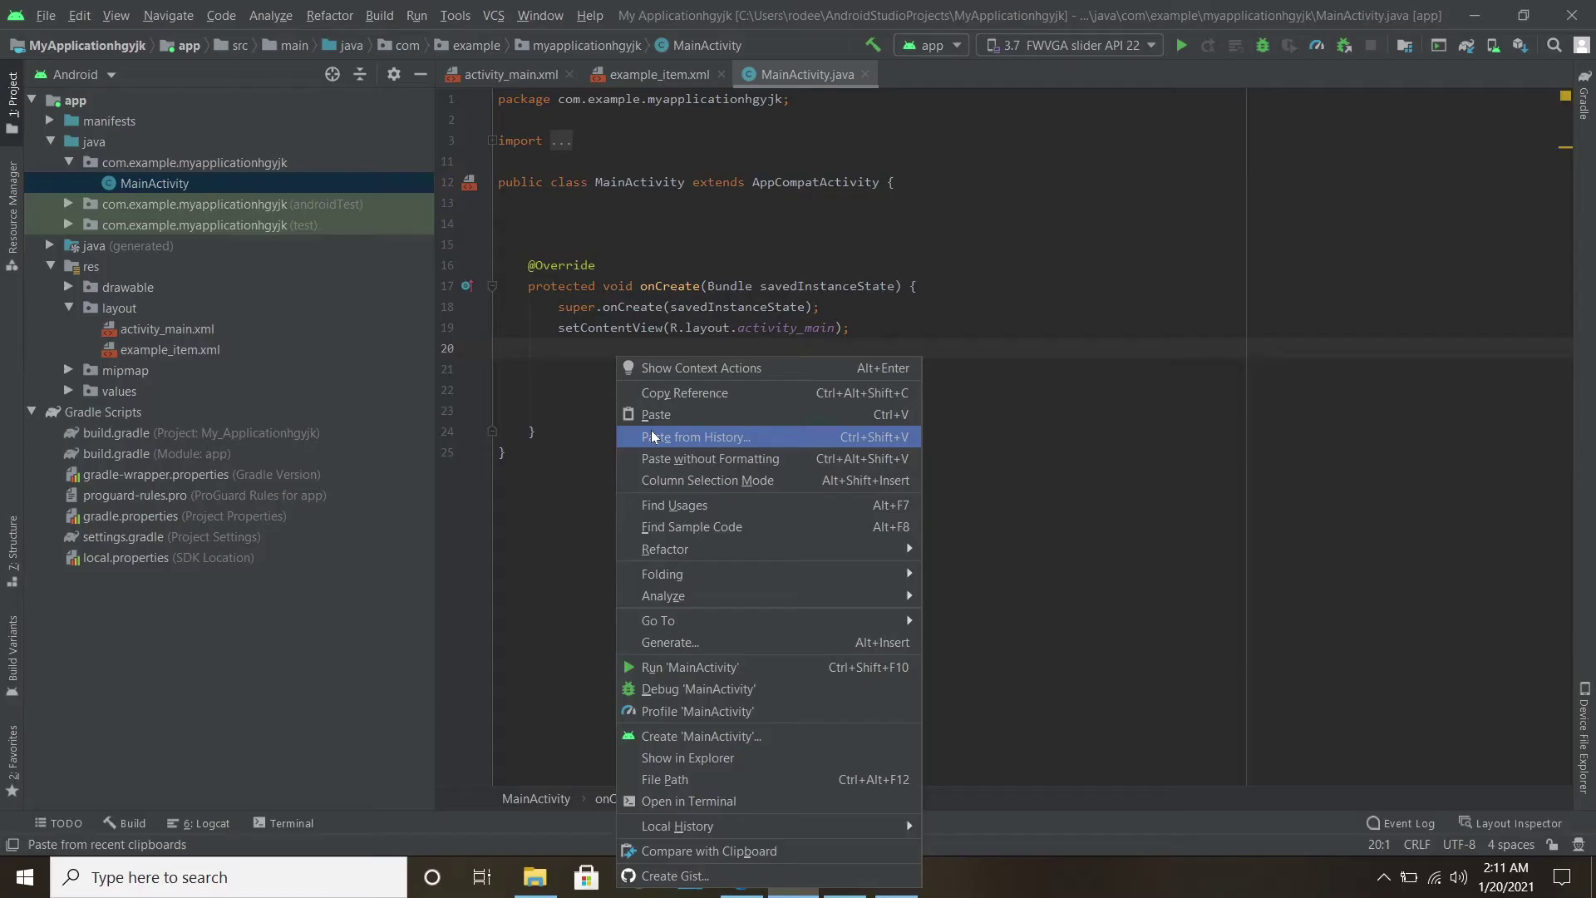
click(655, 414)
key(ctrl+alt+Return)
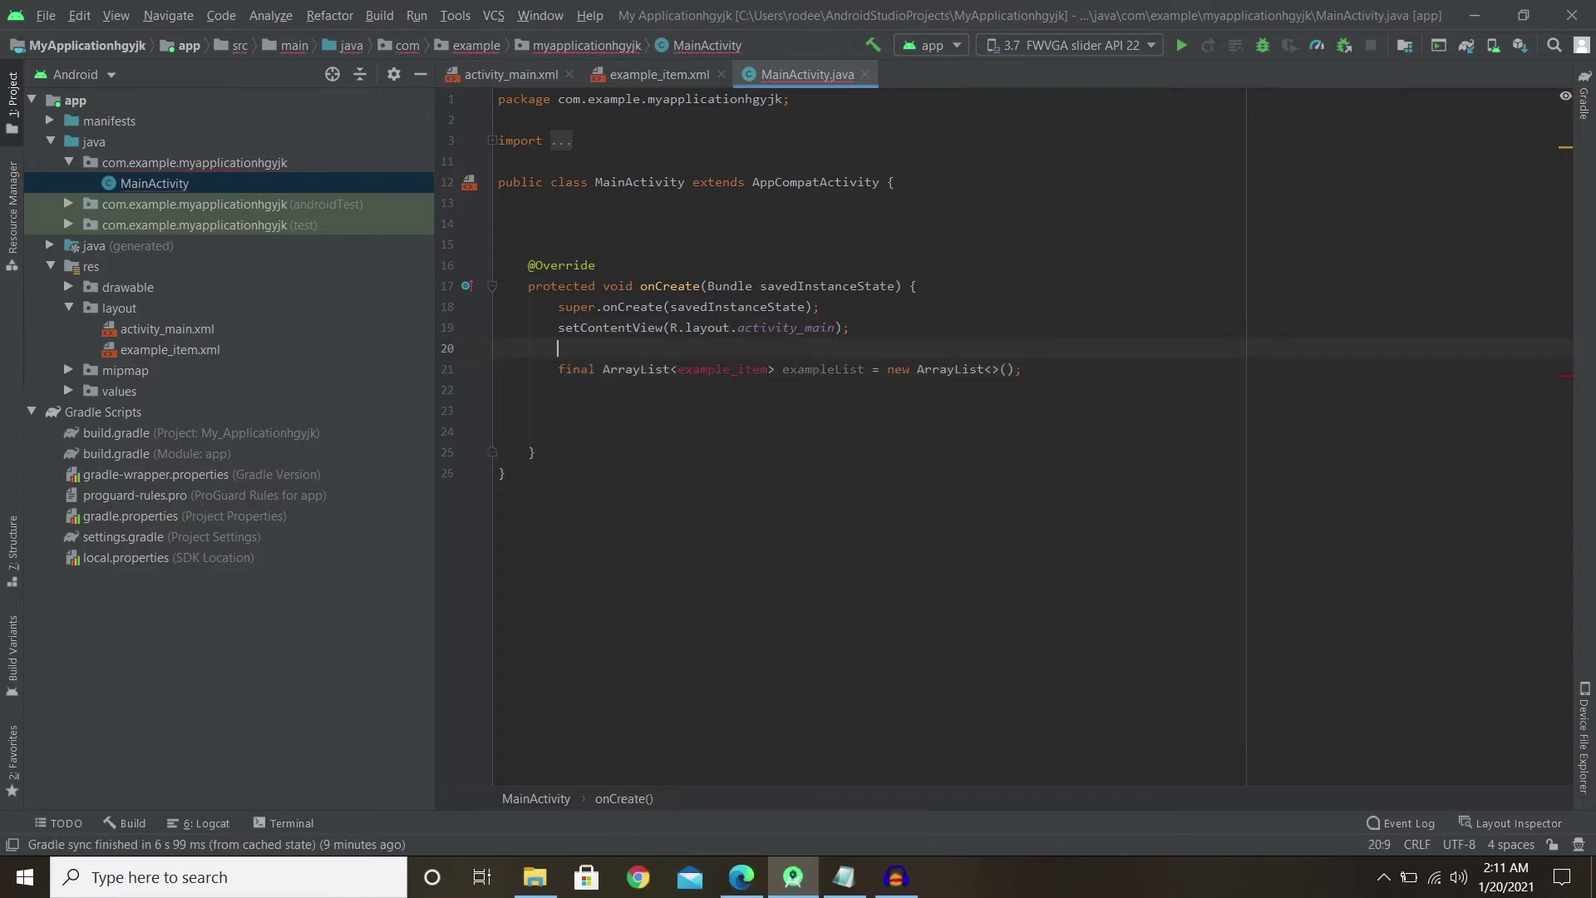
click(500, 410)
Paste the mRecyclerView, mAdapter and mLayoutManager field declarations from the notes into MainActivity.
click(843, 877)
drag(38, 547, 454, 585)
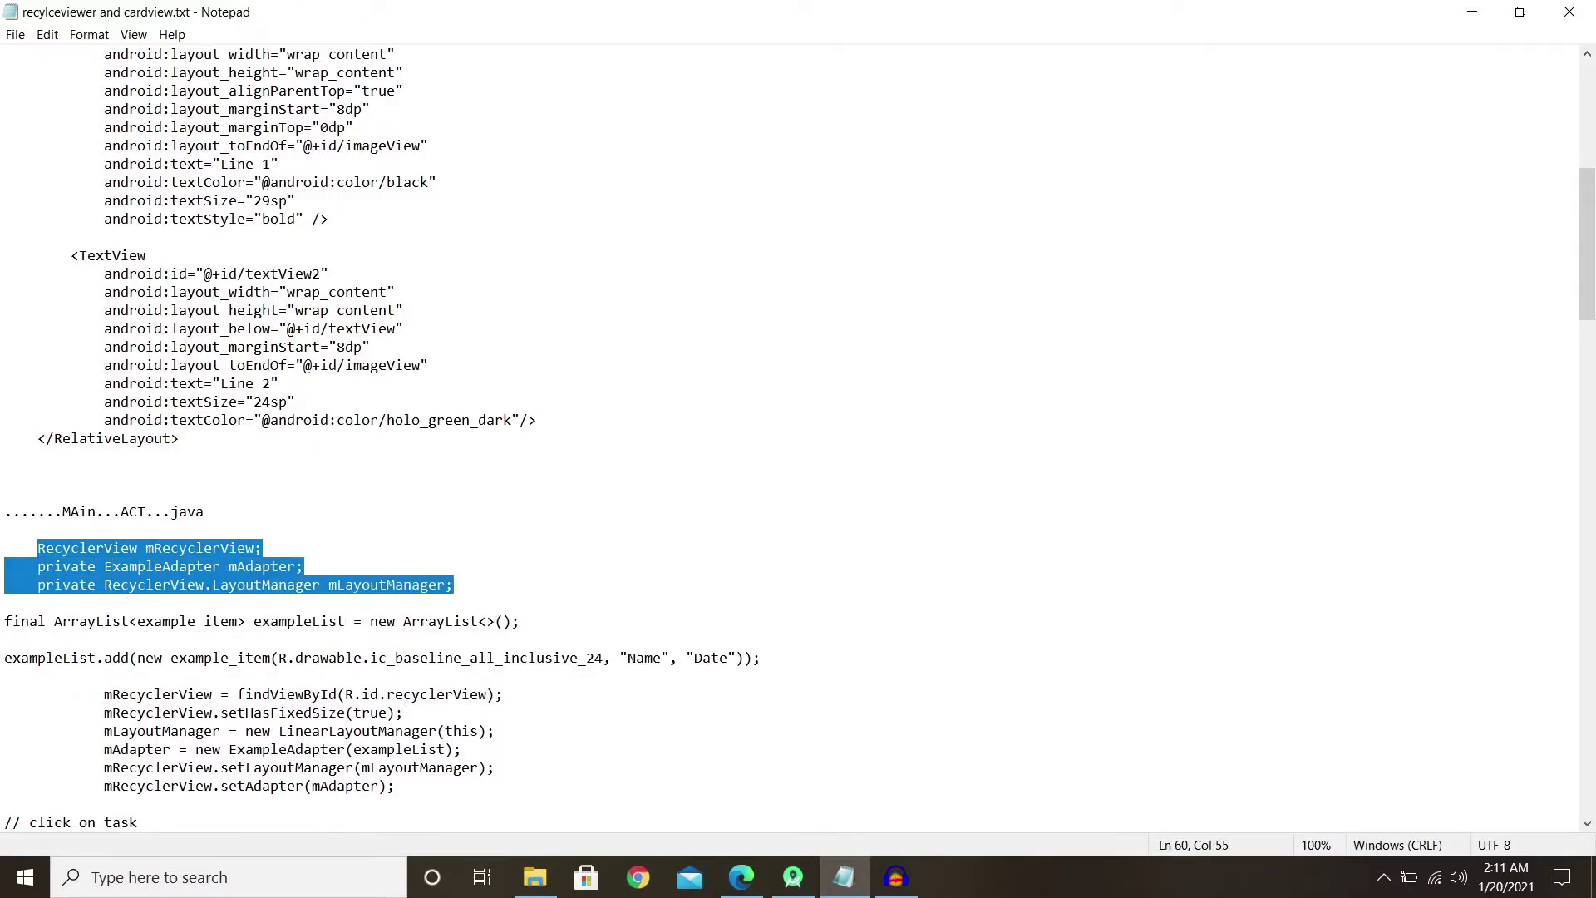
right_click(4, 589)
click(118, 373)
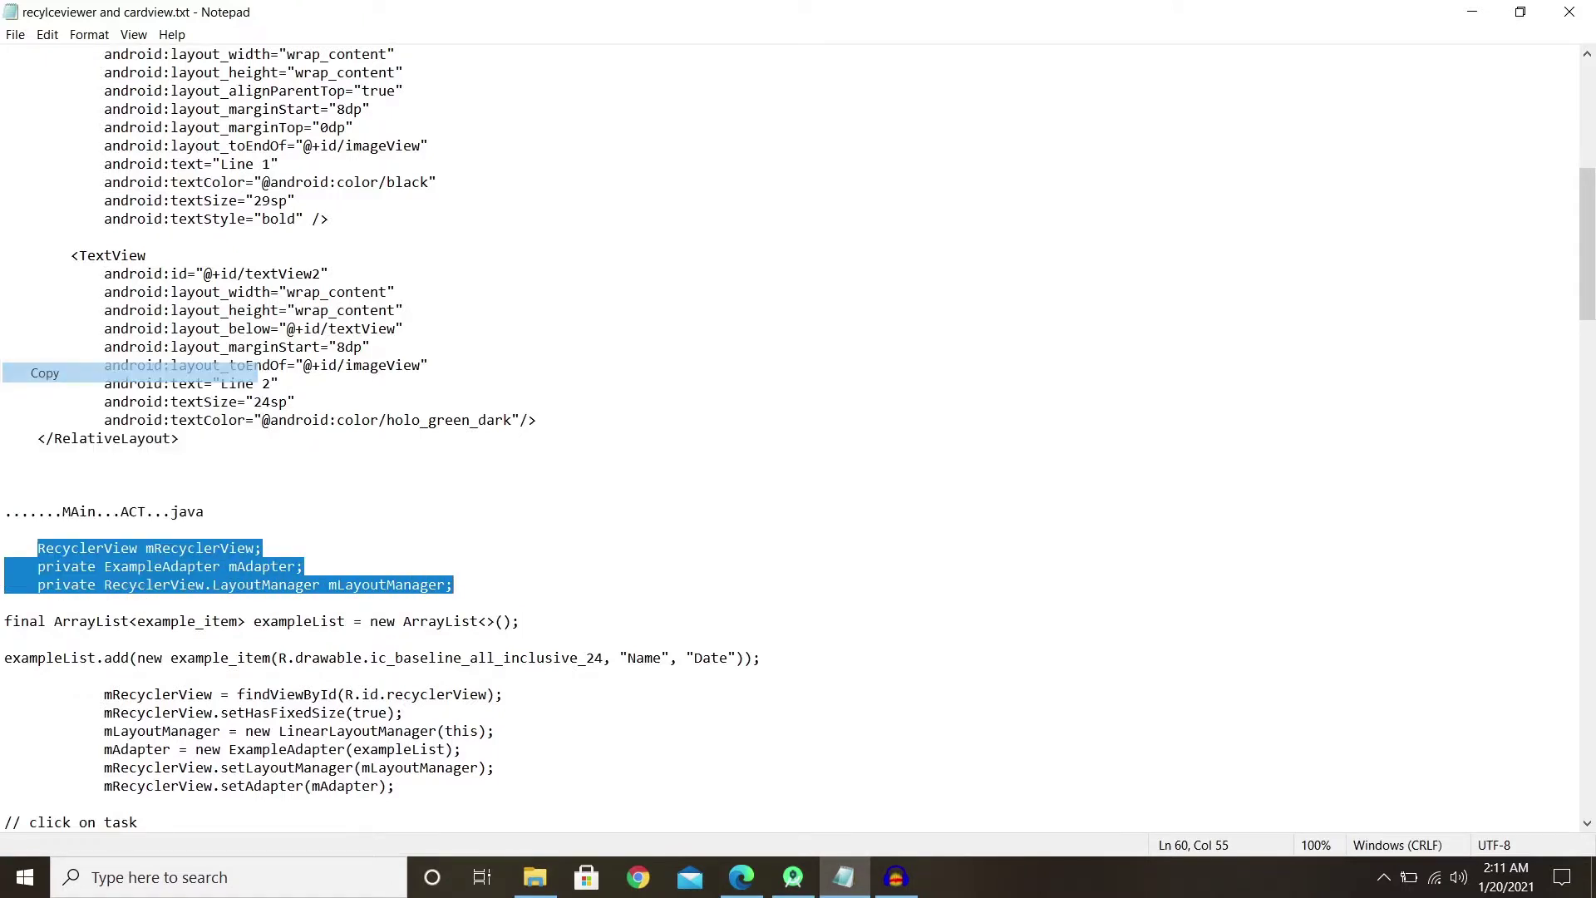
click(1472, 12)
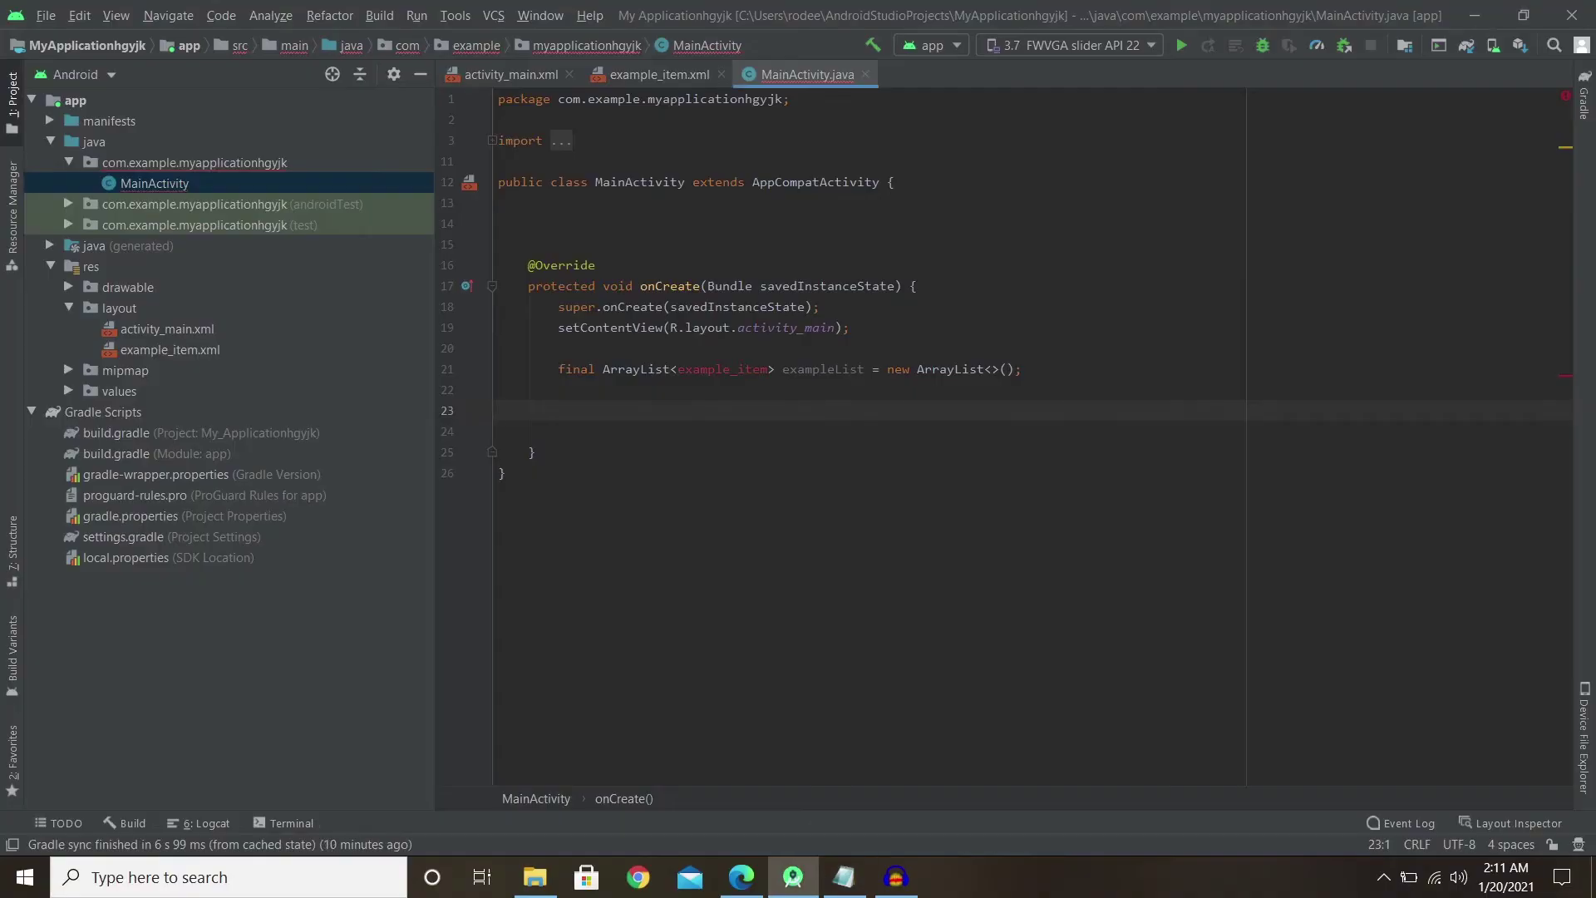
right_click(720, 224)
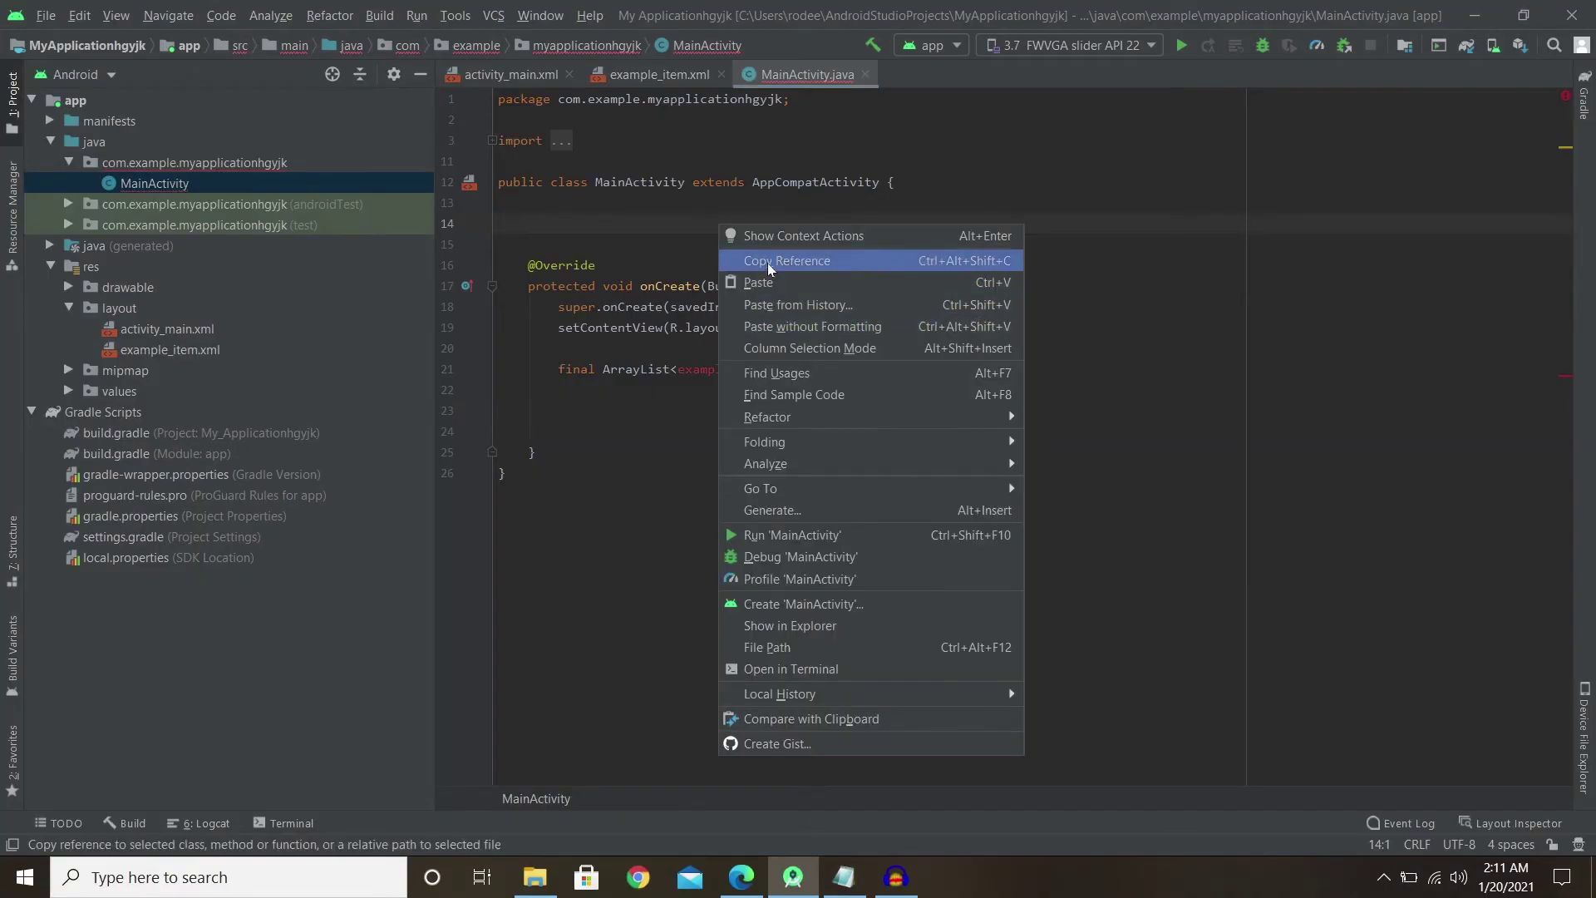
click(761, 283)
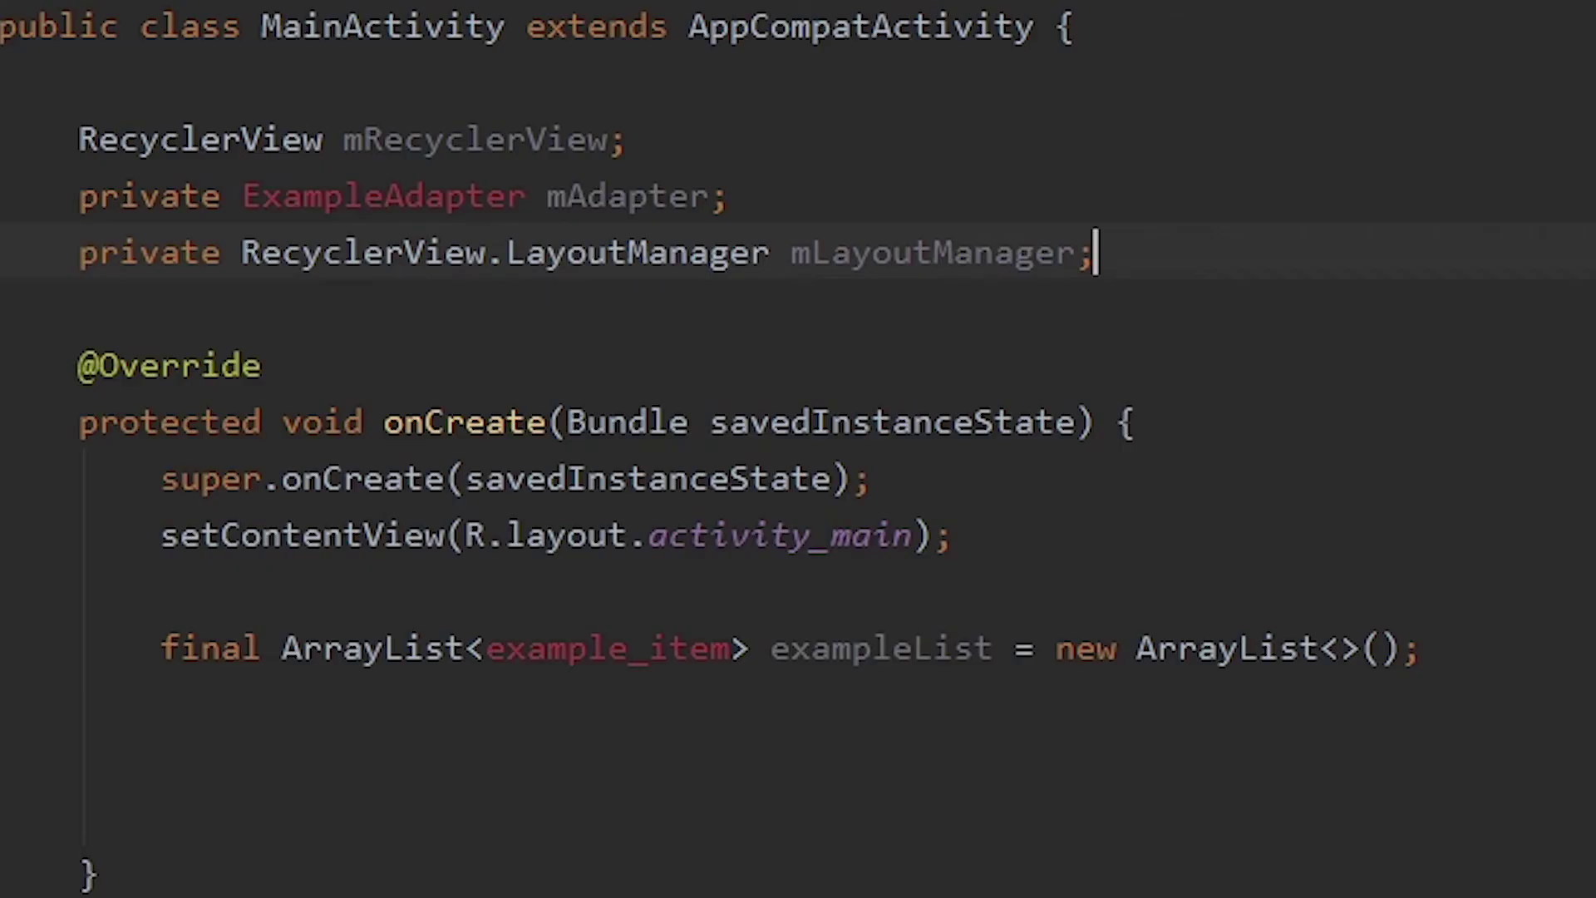
Inspect the mRecyclerView, mLayoutManager, mAdapter and ExampleAdapter names in the new fields.
click(403, 139)
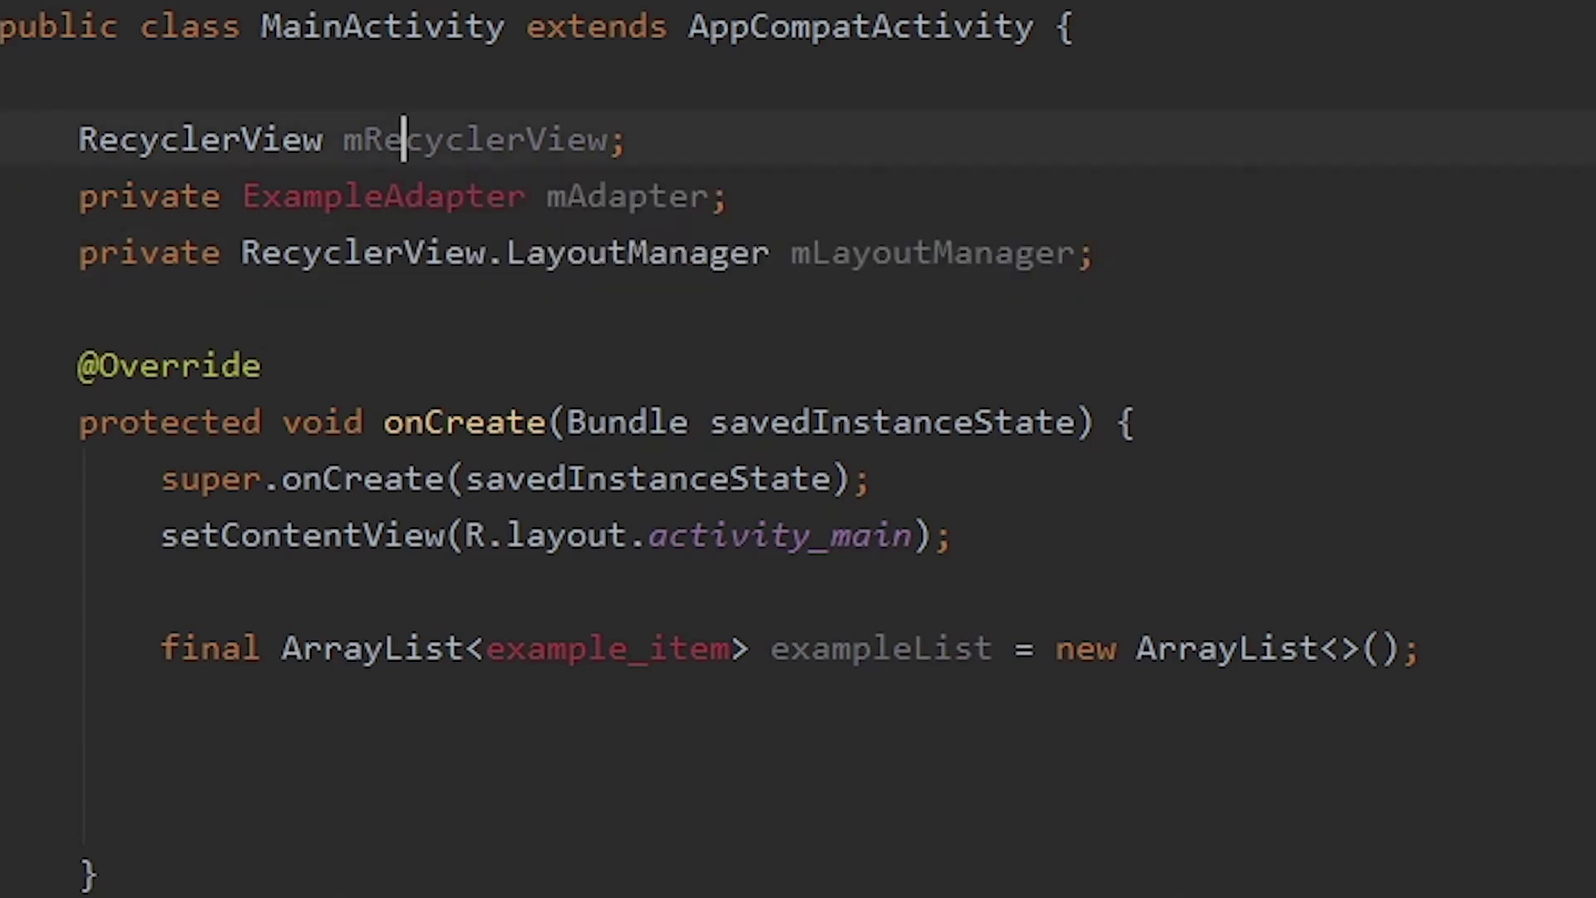
key(ctrl+w)
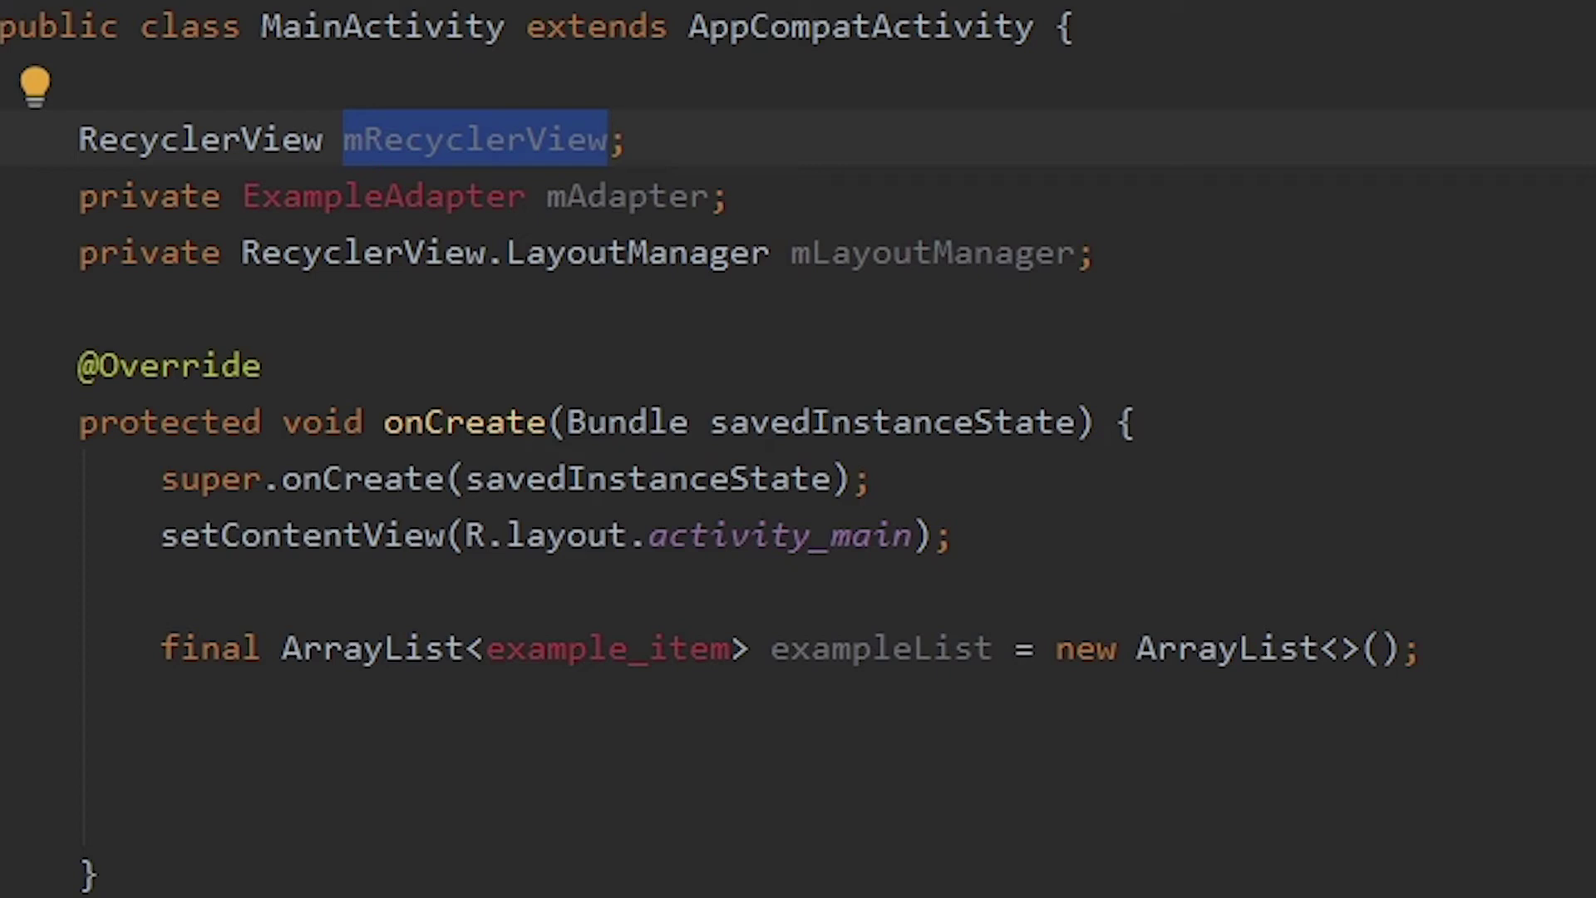
click(870, 254)
key(ctrl+w)
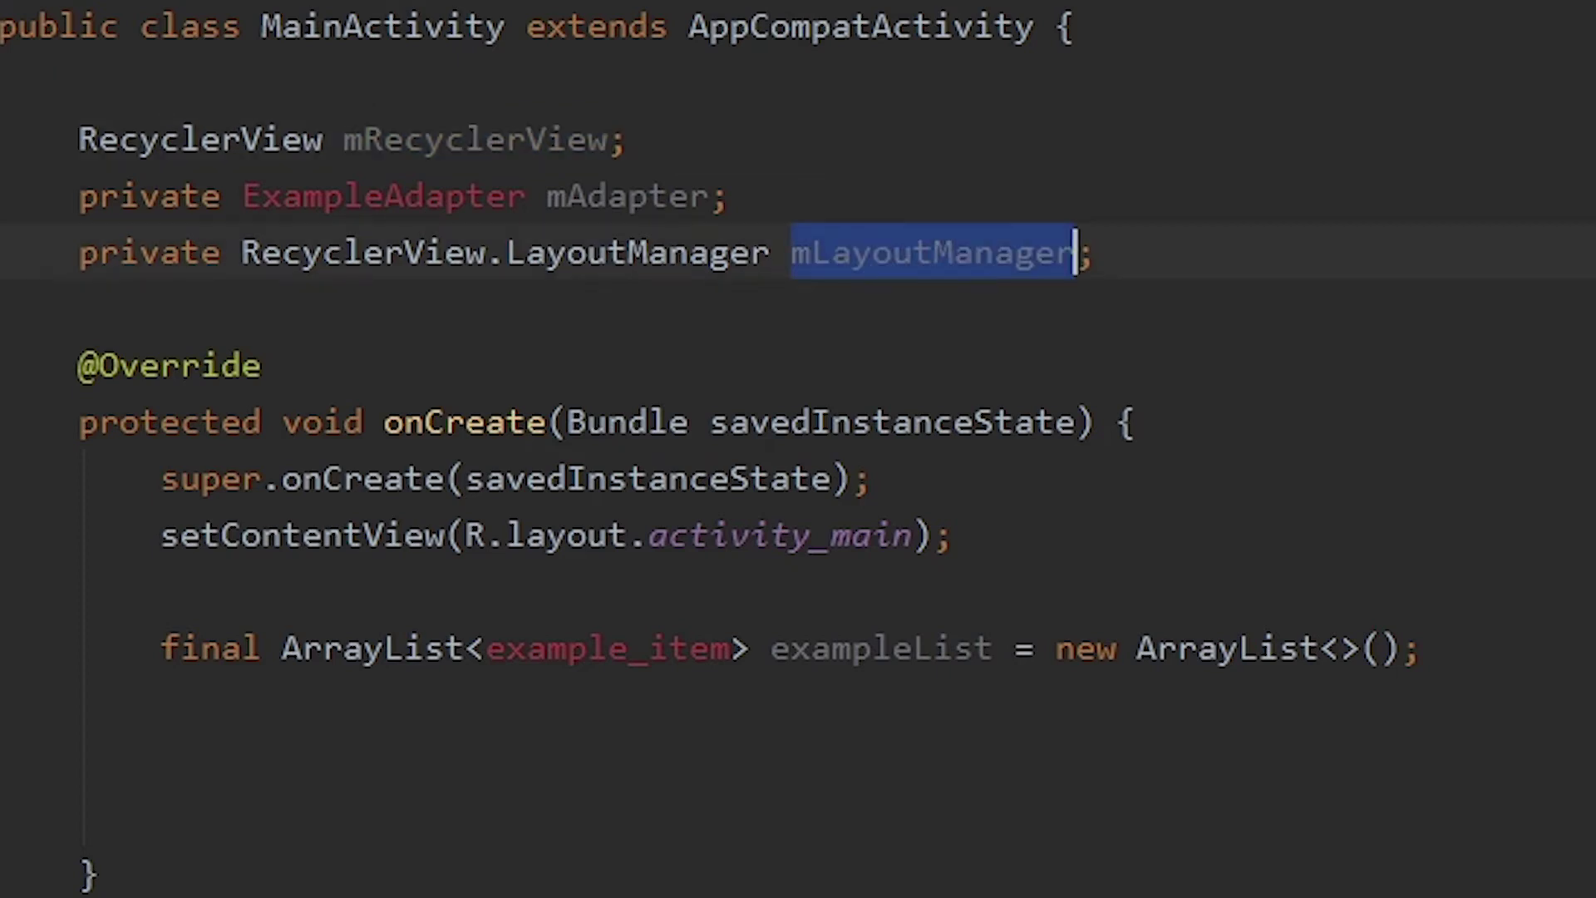
double_click(344, 196)
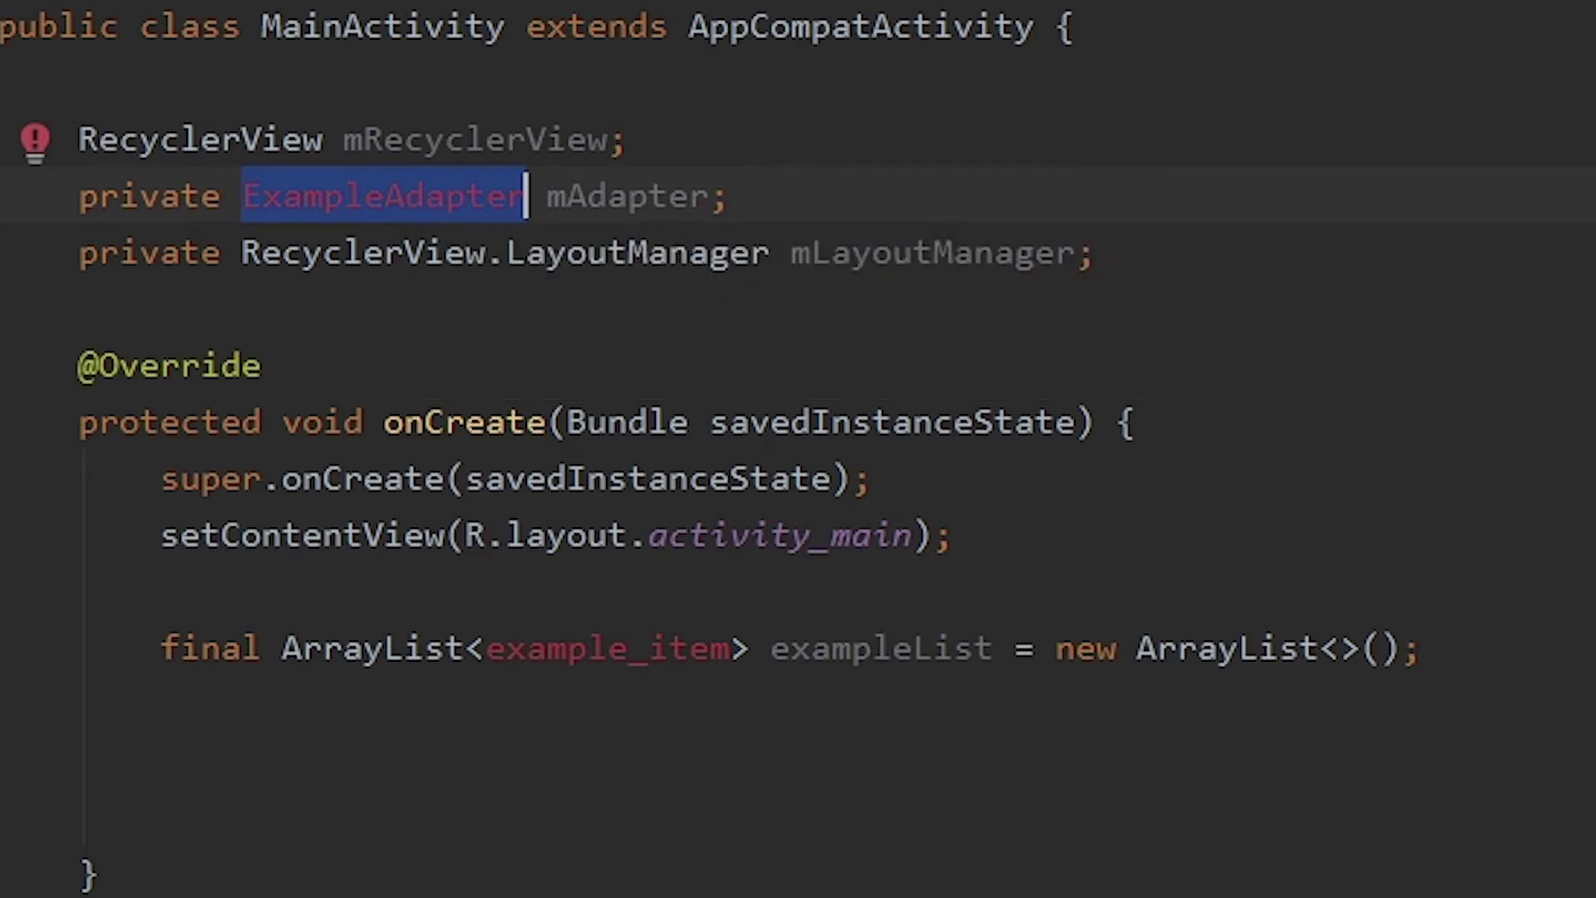
key(ctrl+Right)
key(ctrl+shift+Left)
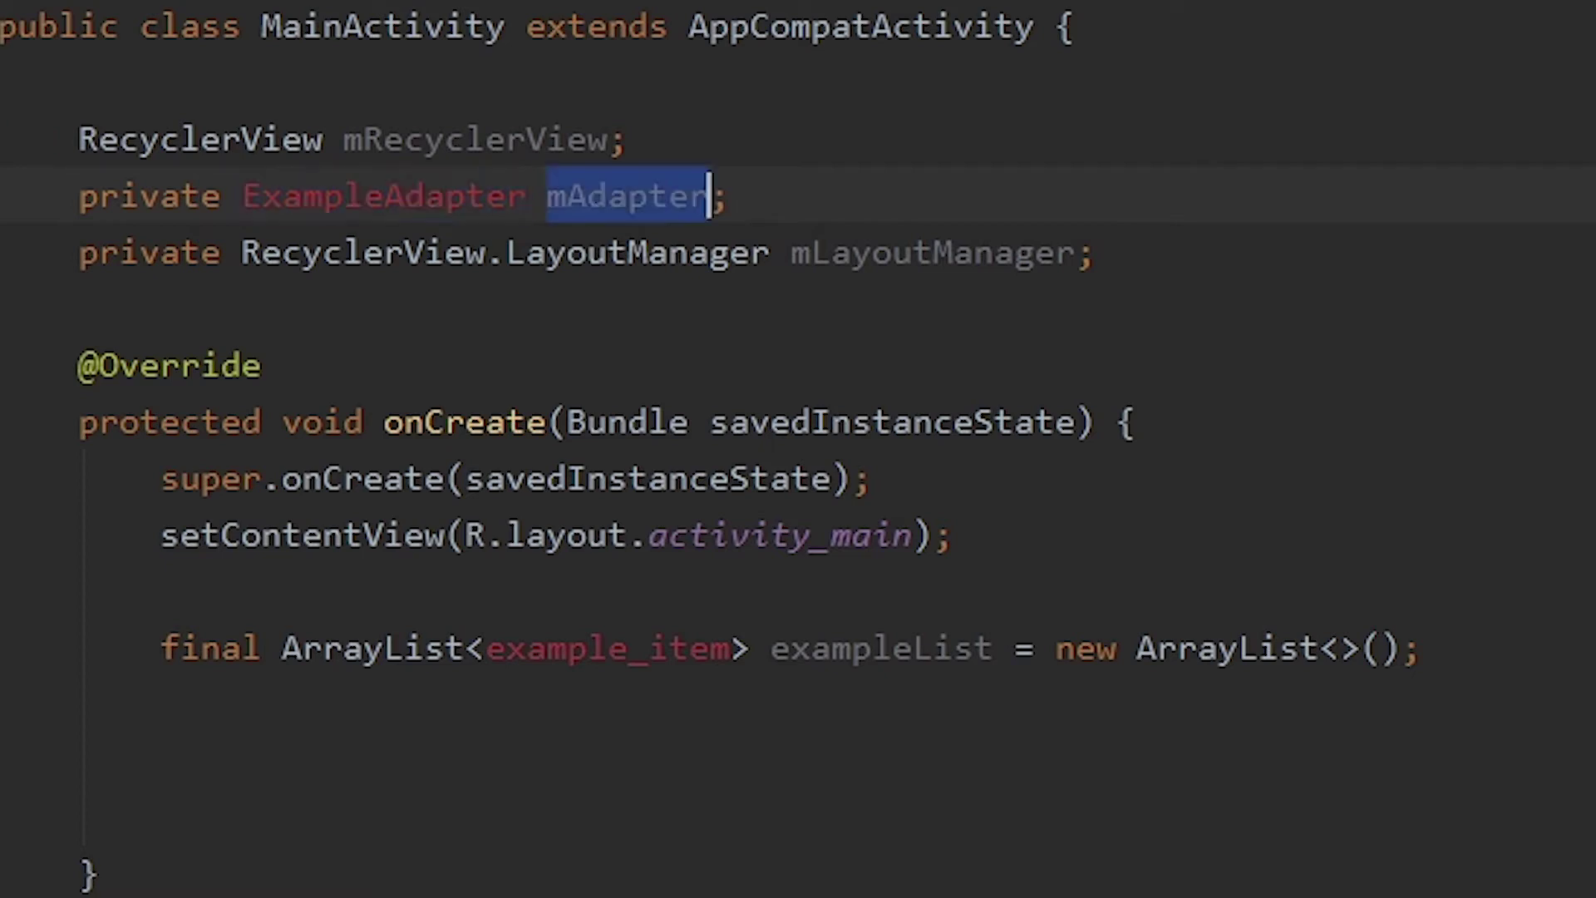
key(Down)
key(Down)
key(Down)
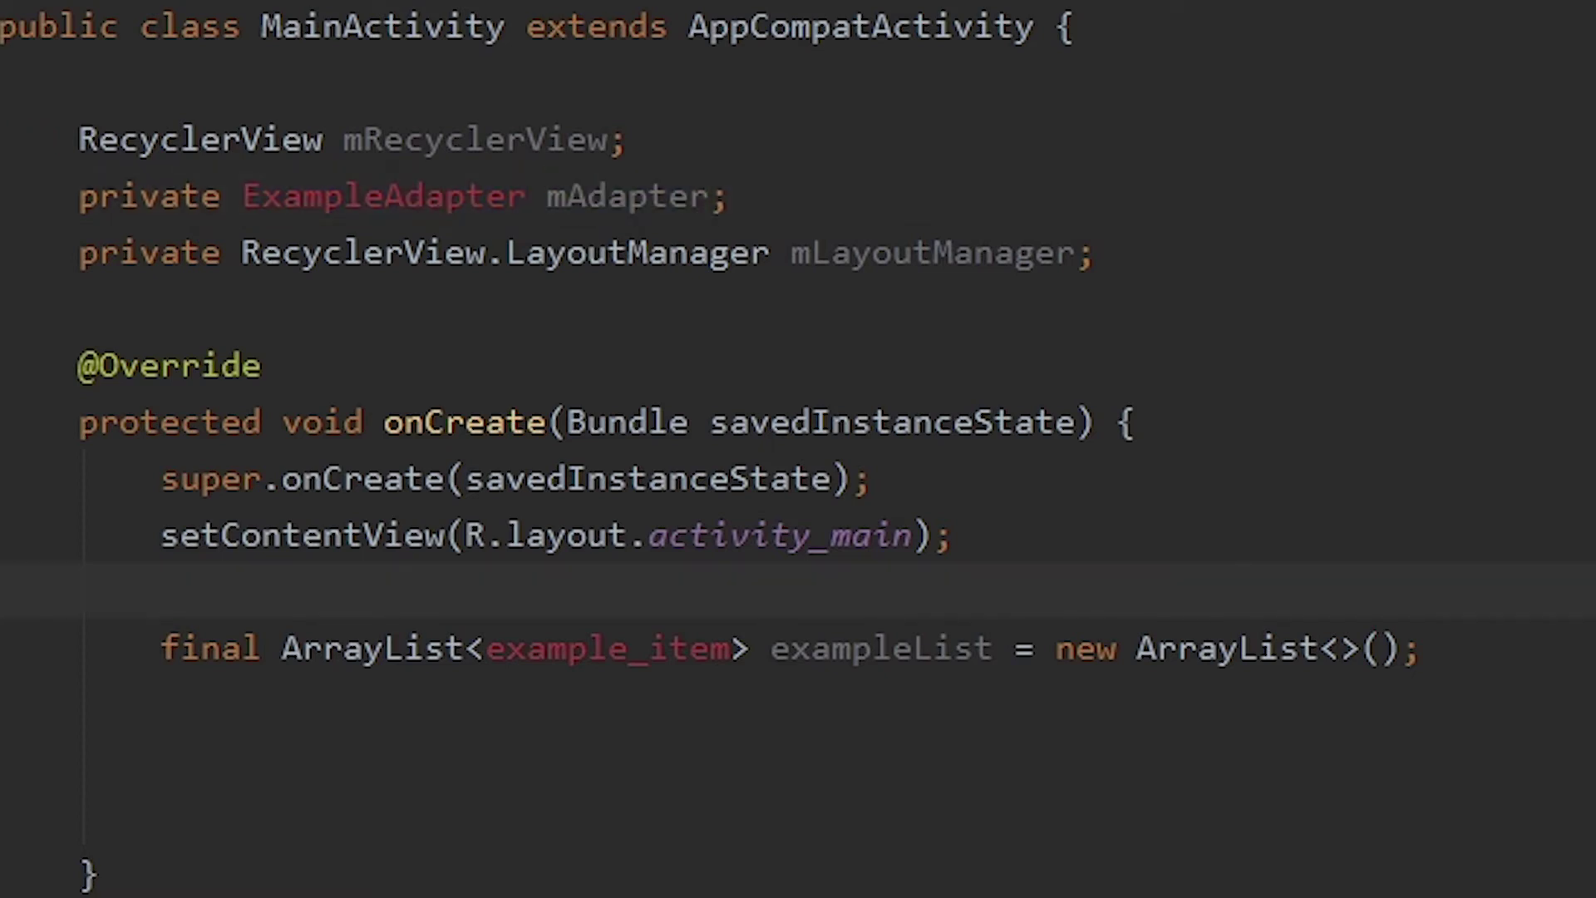
click(687, 195)
double_click(687, 196)
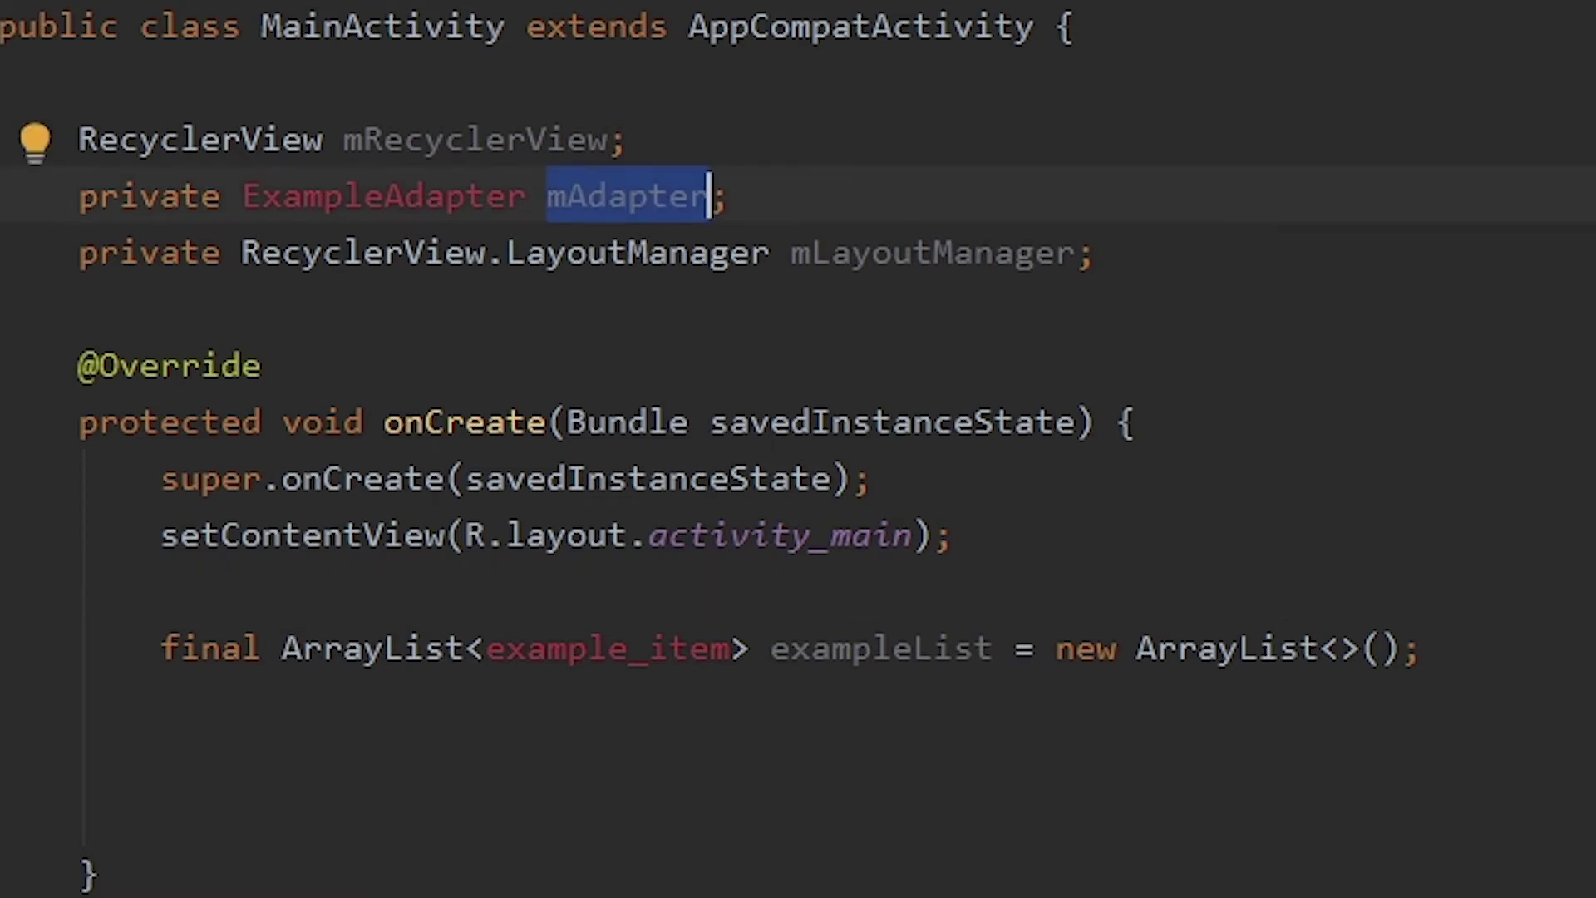
key(ctrl+Left)
key(ctrl+Left)
key(ctrl+shift+Right)
Add blank lines below the exampleList declaration in onCreate.
key(Down)
key(Down)
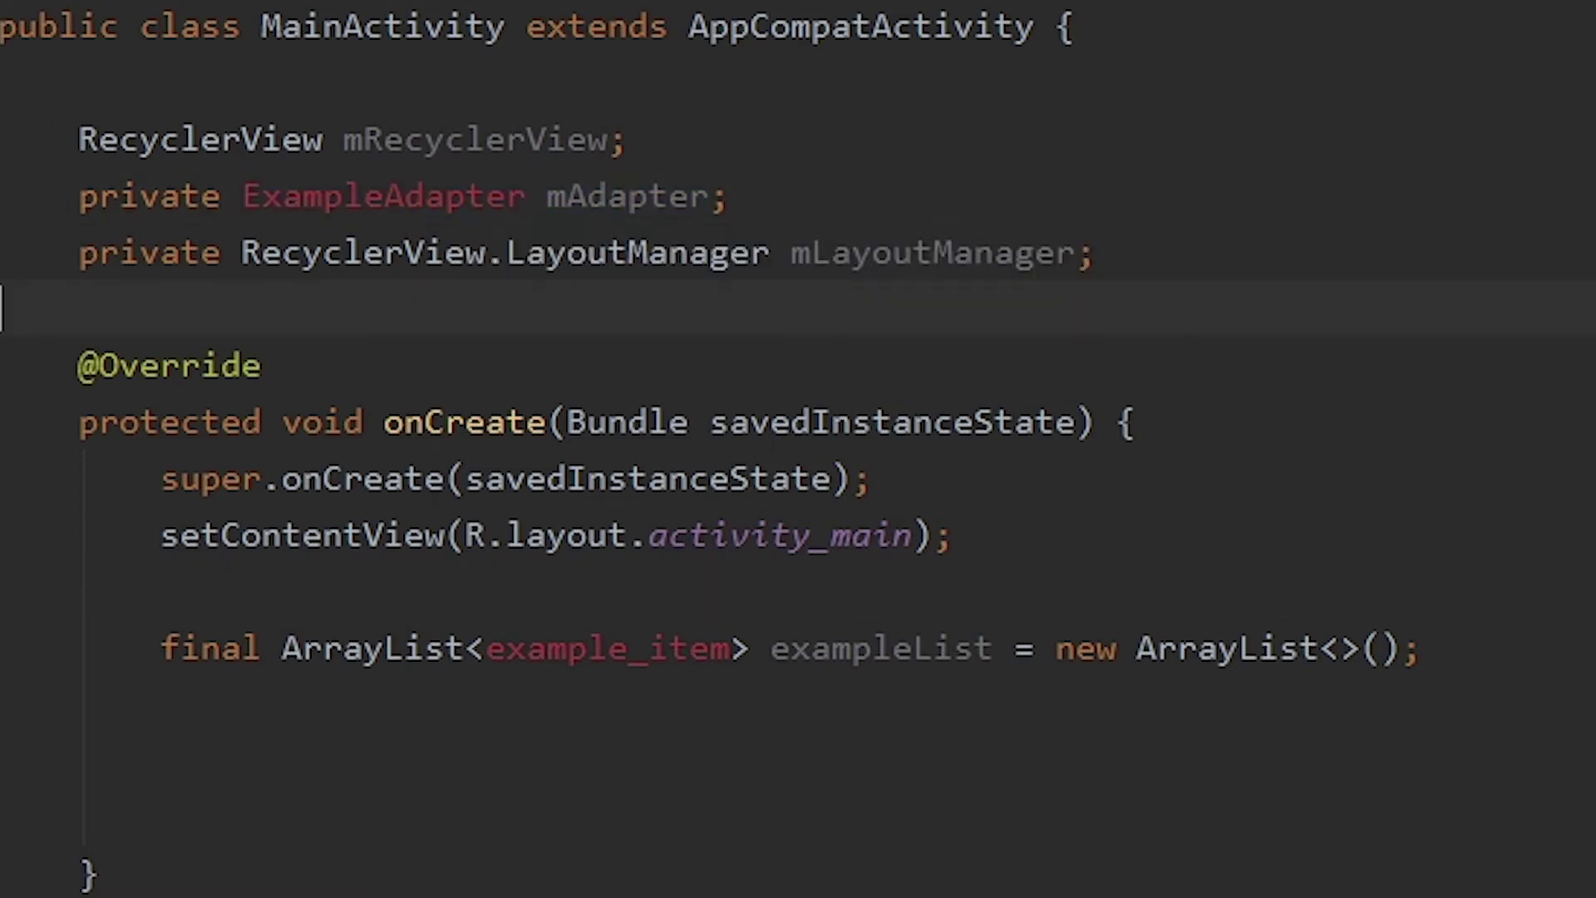
key(Down)
key(Down)
key(Down)
key(End)
key(Return)
key(Return)
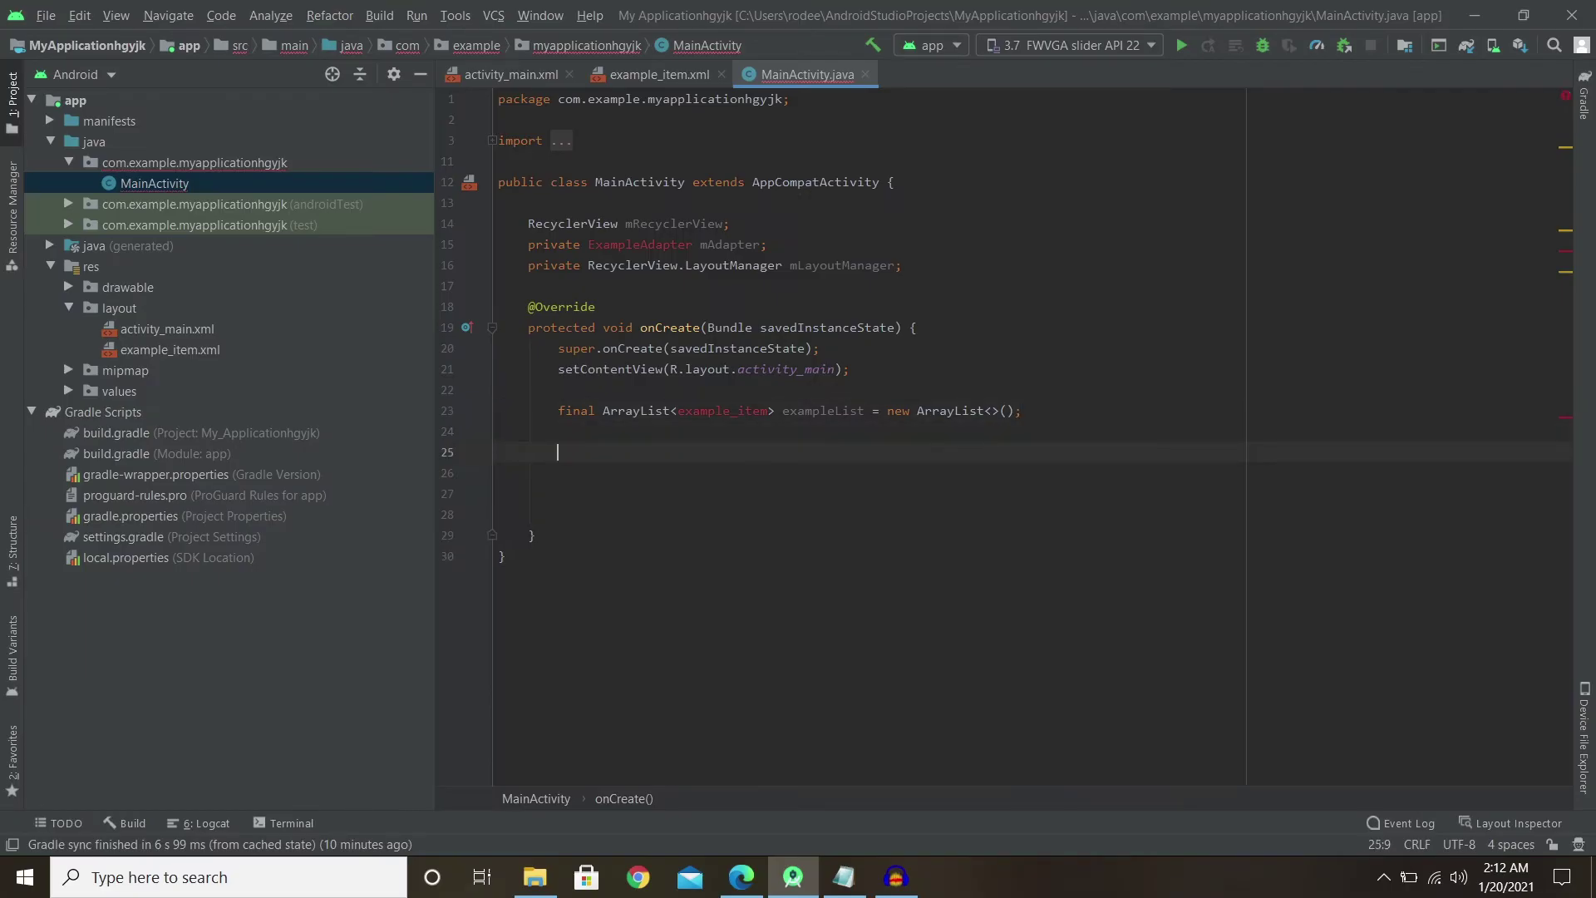
Copy the exampleList.add line with ic_baseline_all_inclusive_24, 'Name' and 'Date' from the notes.
click(843, 878)
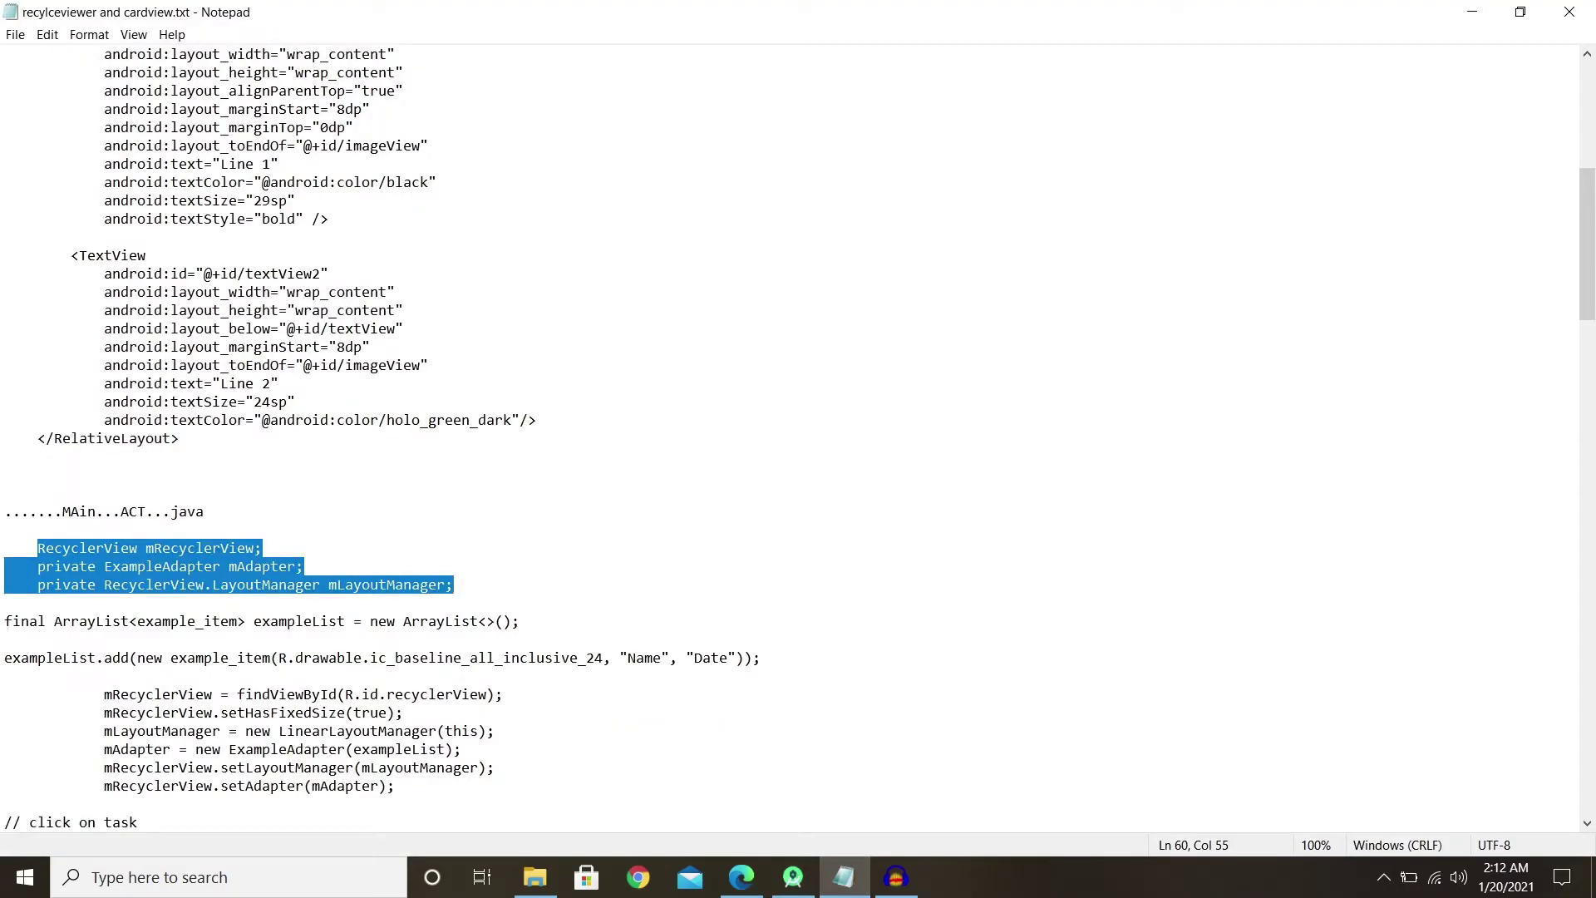
drag(3, 658, 759, 658)
right_click(462, 659)
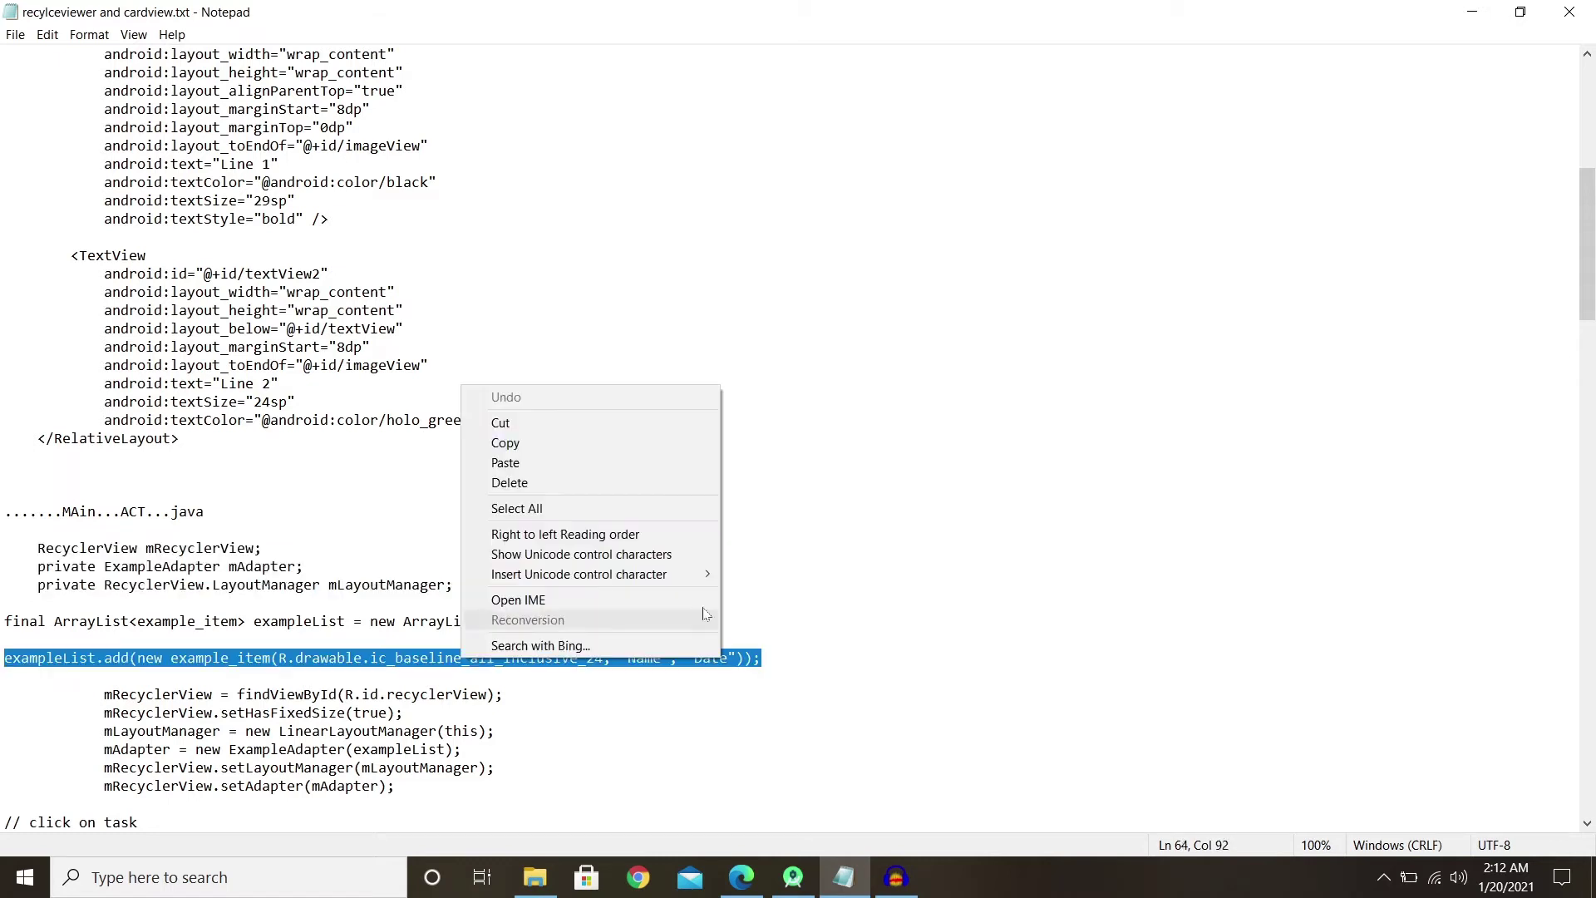
click(612, 438)
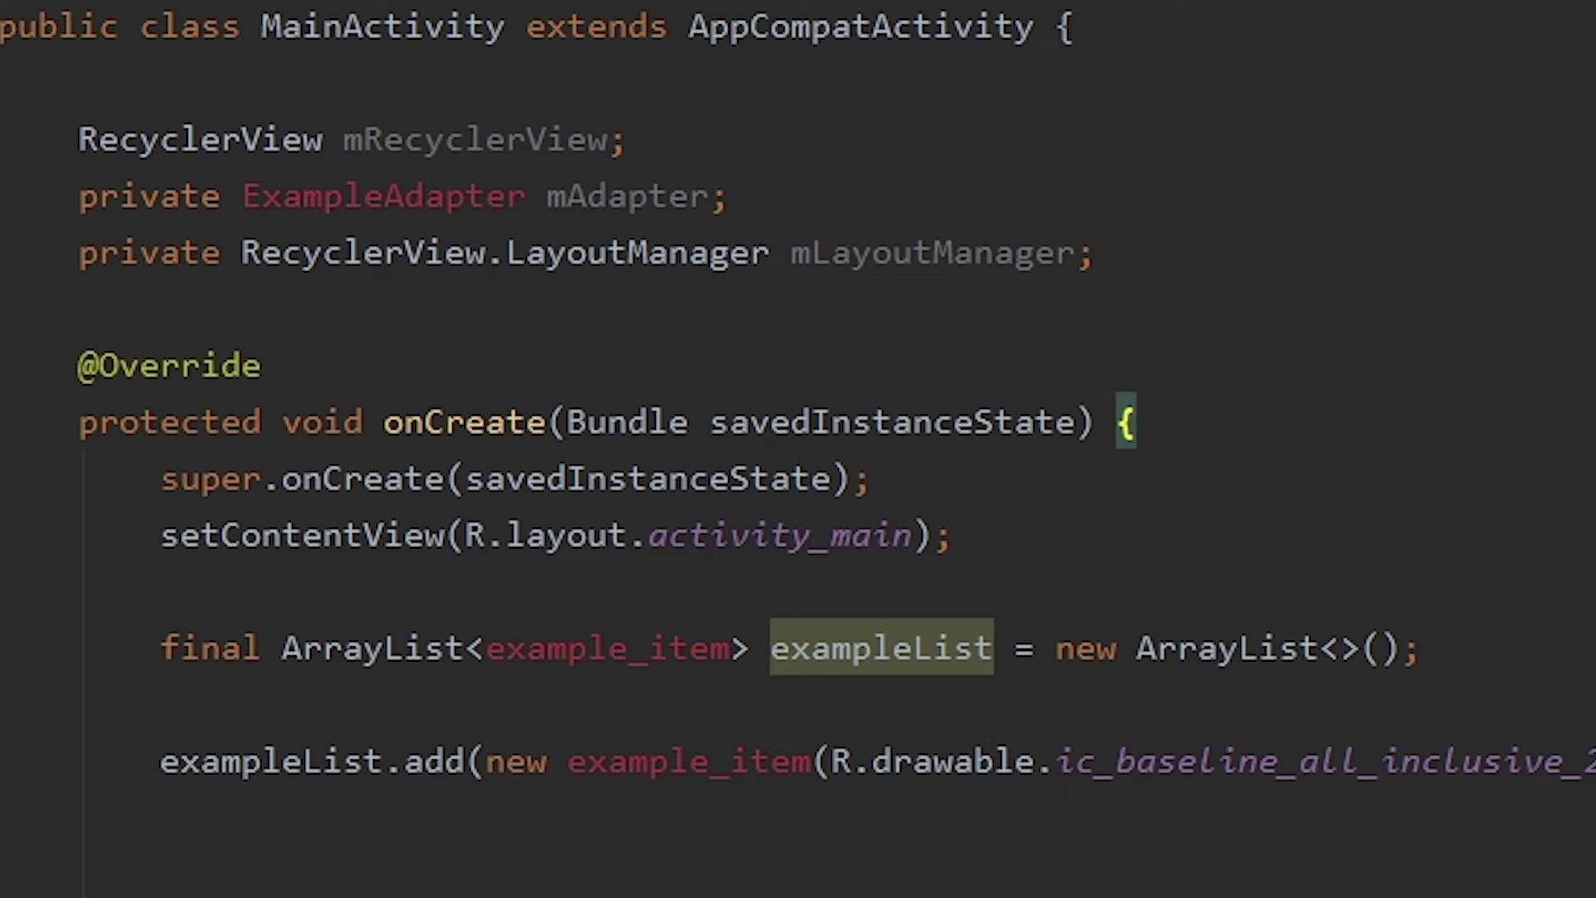
key(ctrl+w)
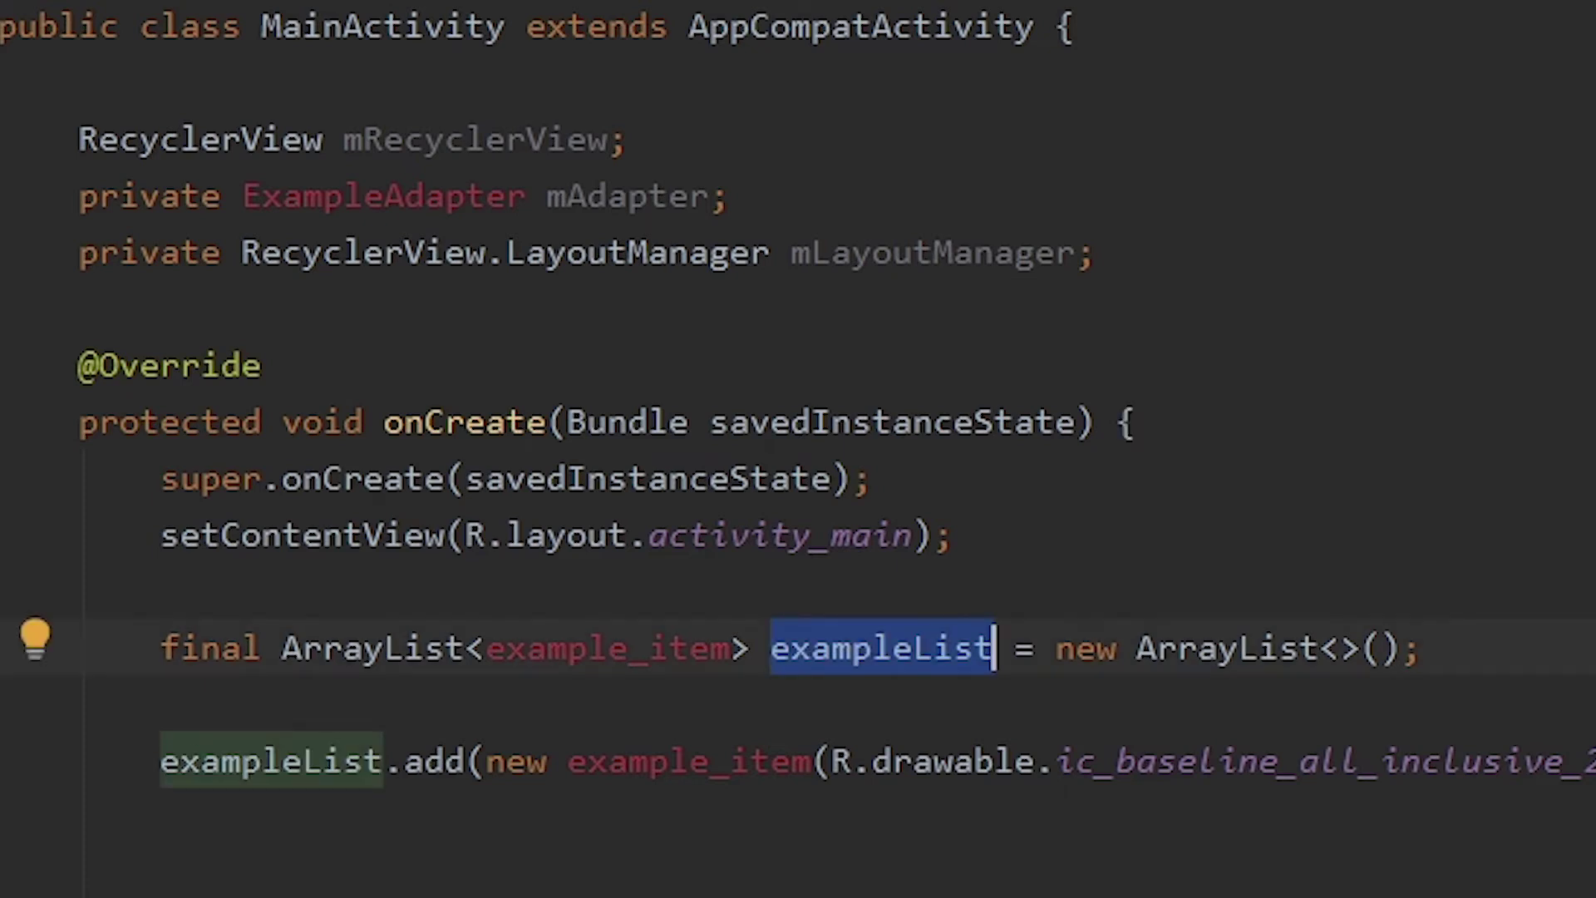
Review the pasted add line's icon reference, 'Name' and 'Date' values.
drag(242, 761, 1591, 765)
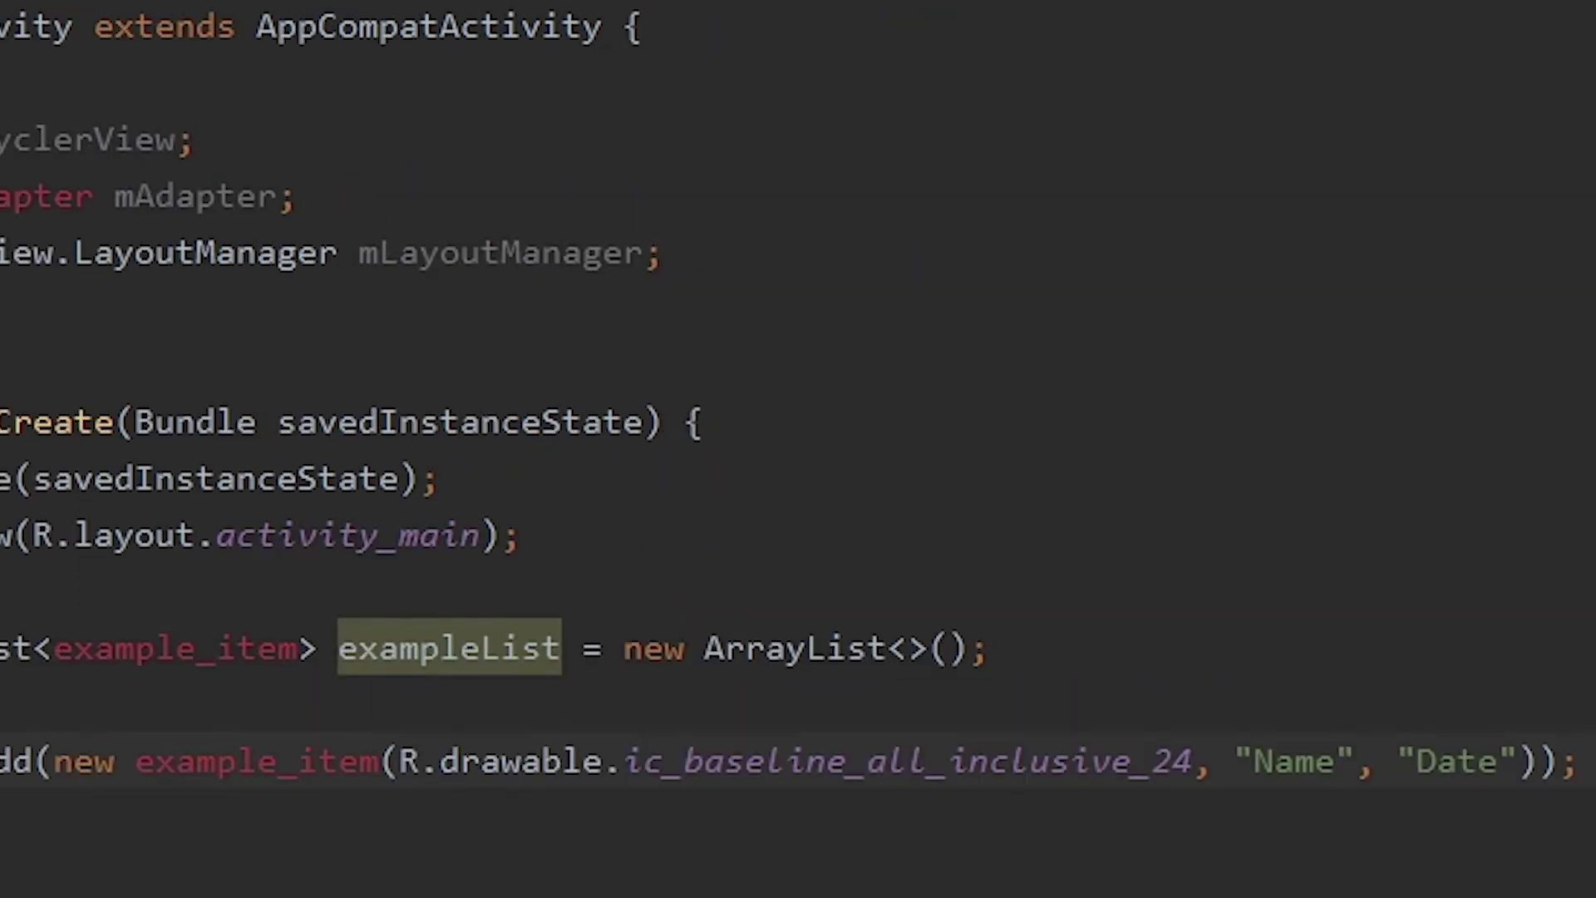
drag(1194, 761, 439, 761)
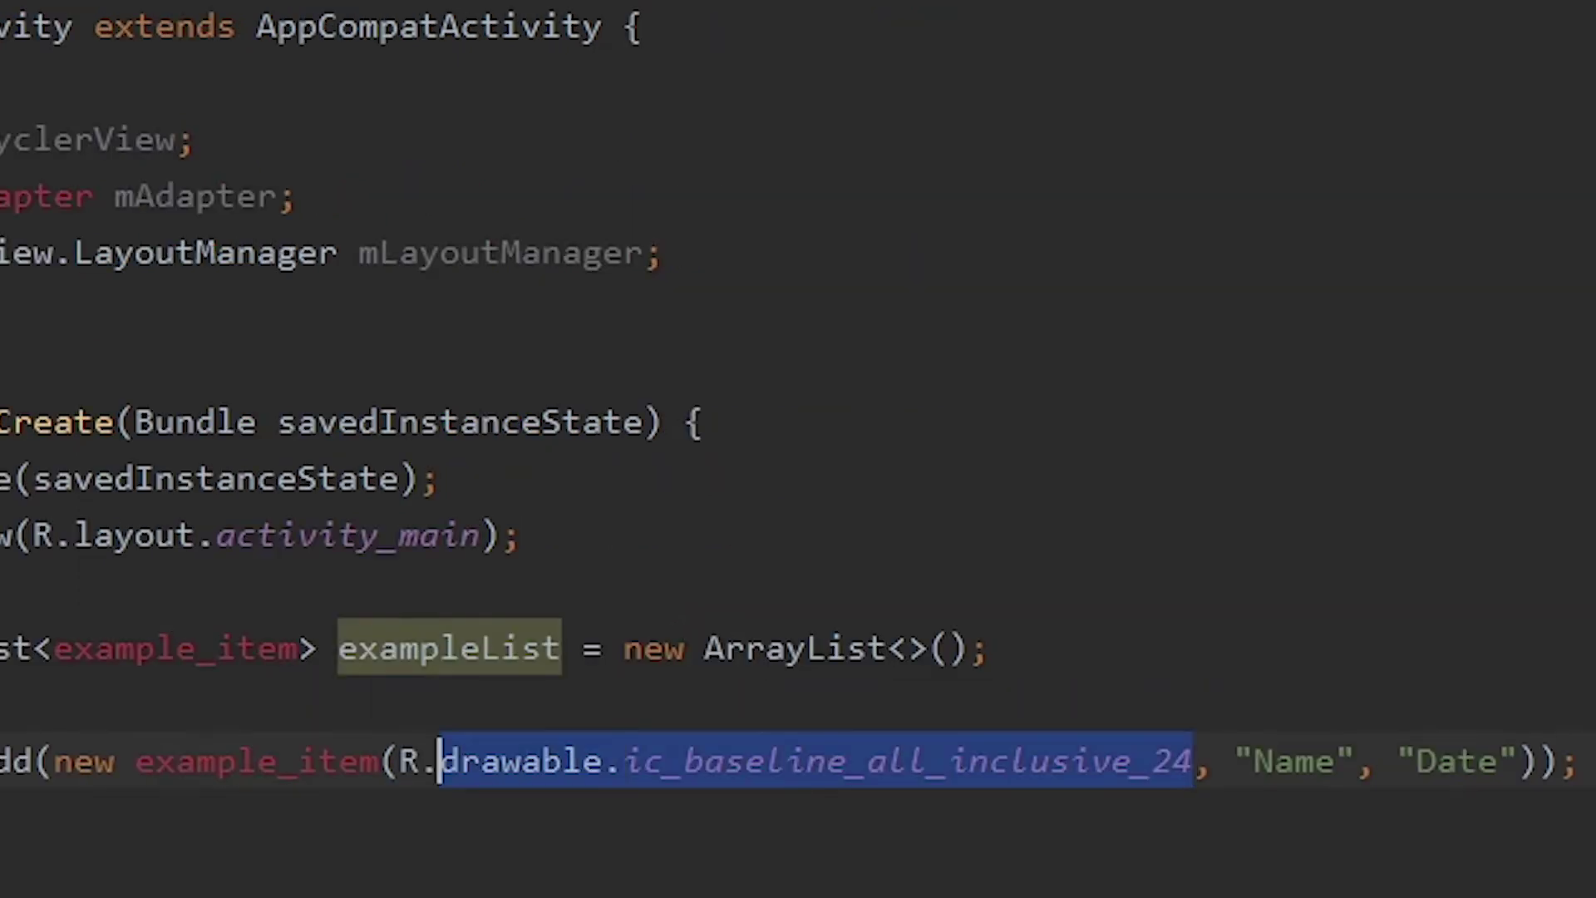
double_click(1294, 761)
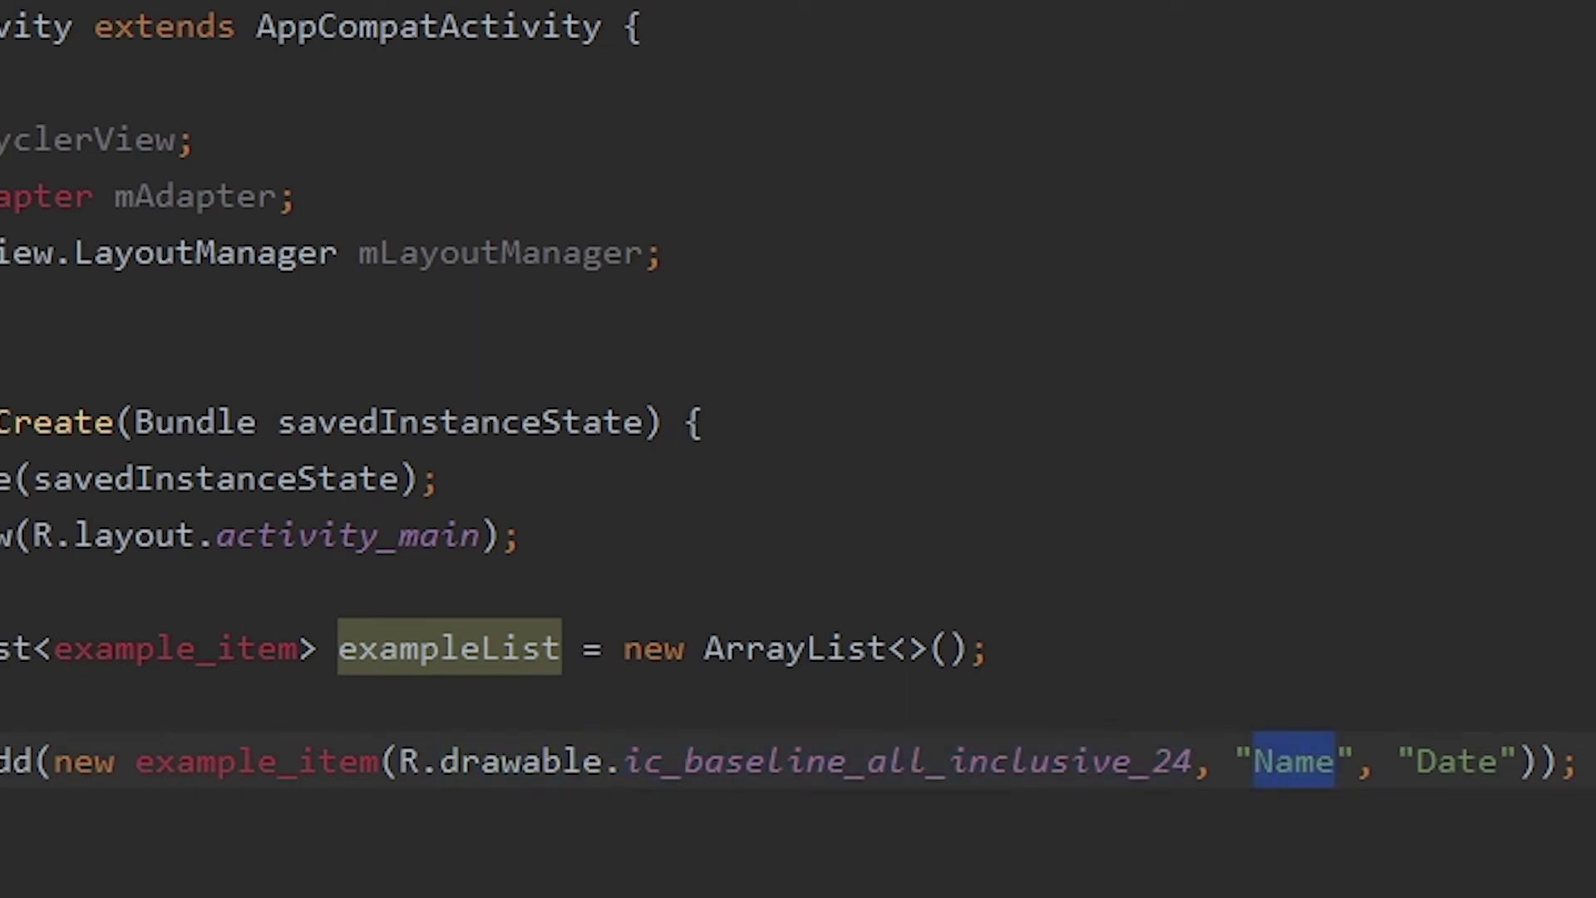
double_click(1457, 762)
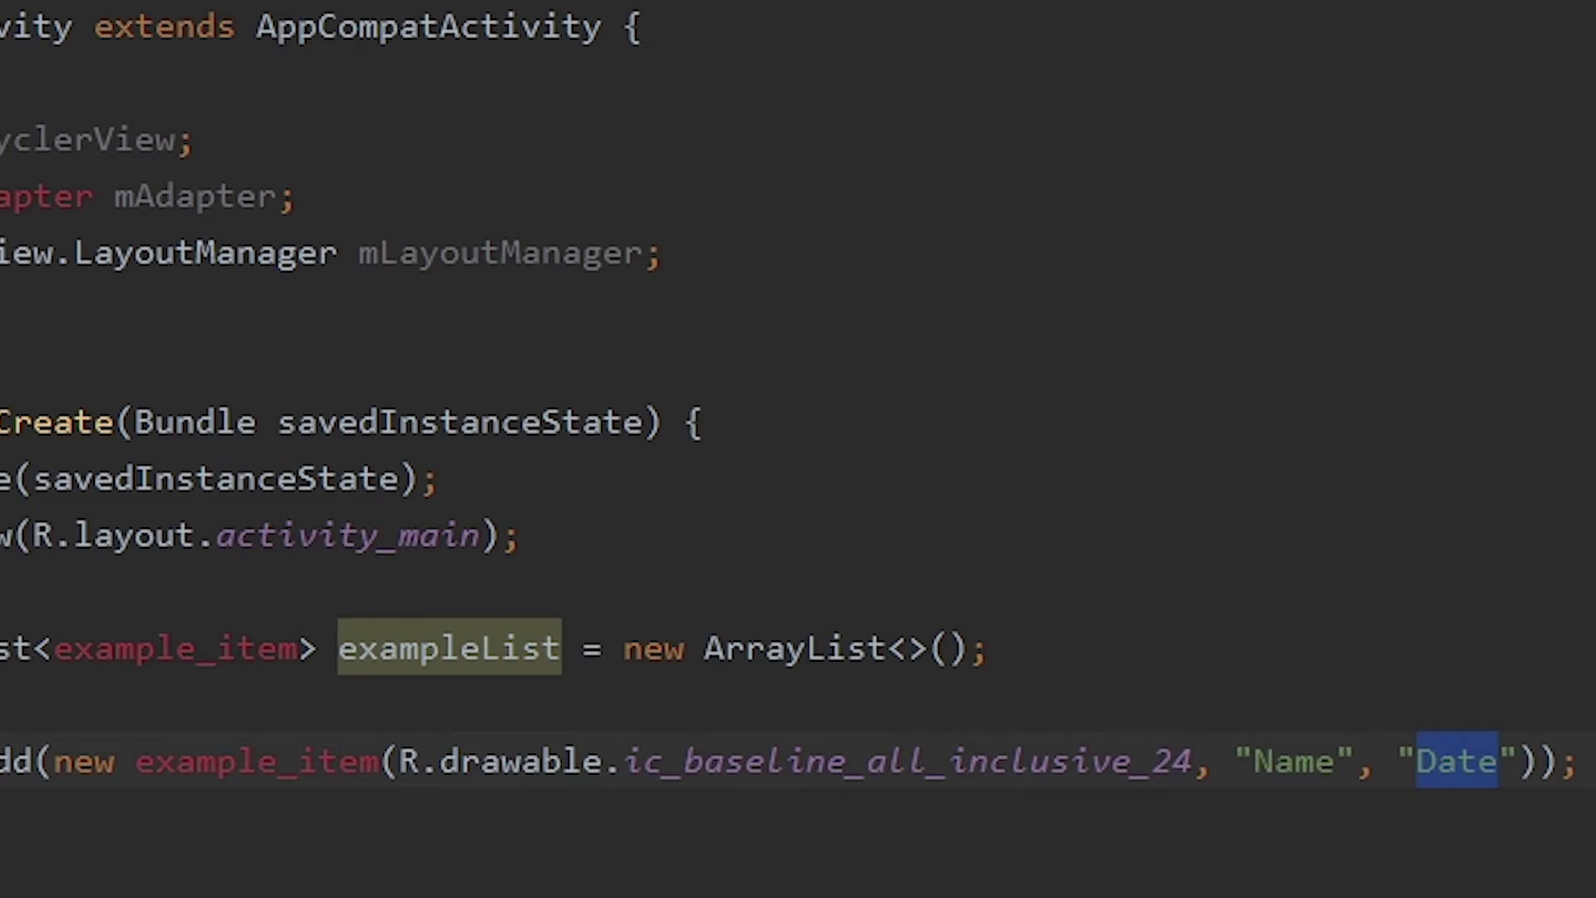
click(221, 761)
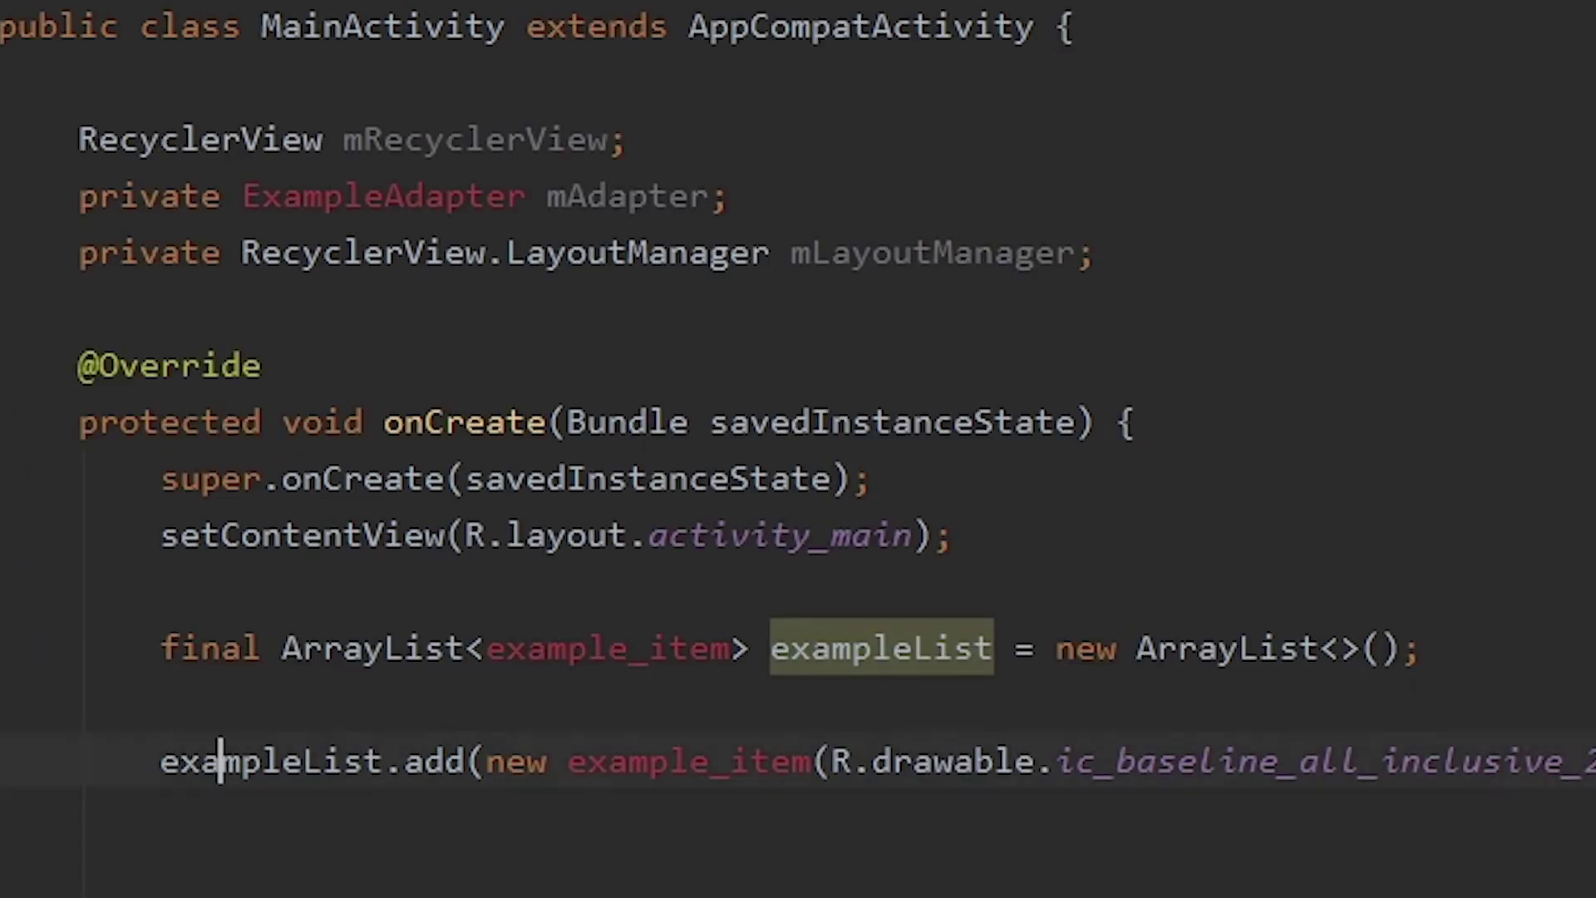
click(770, 761)
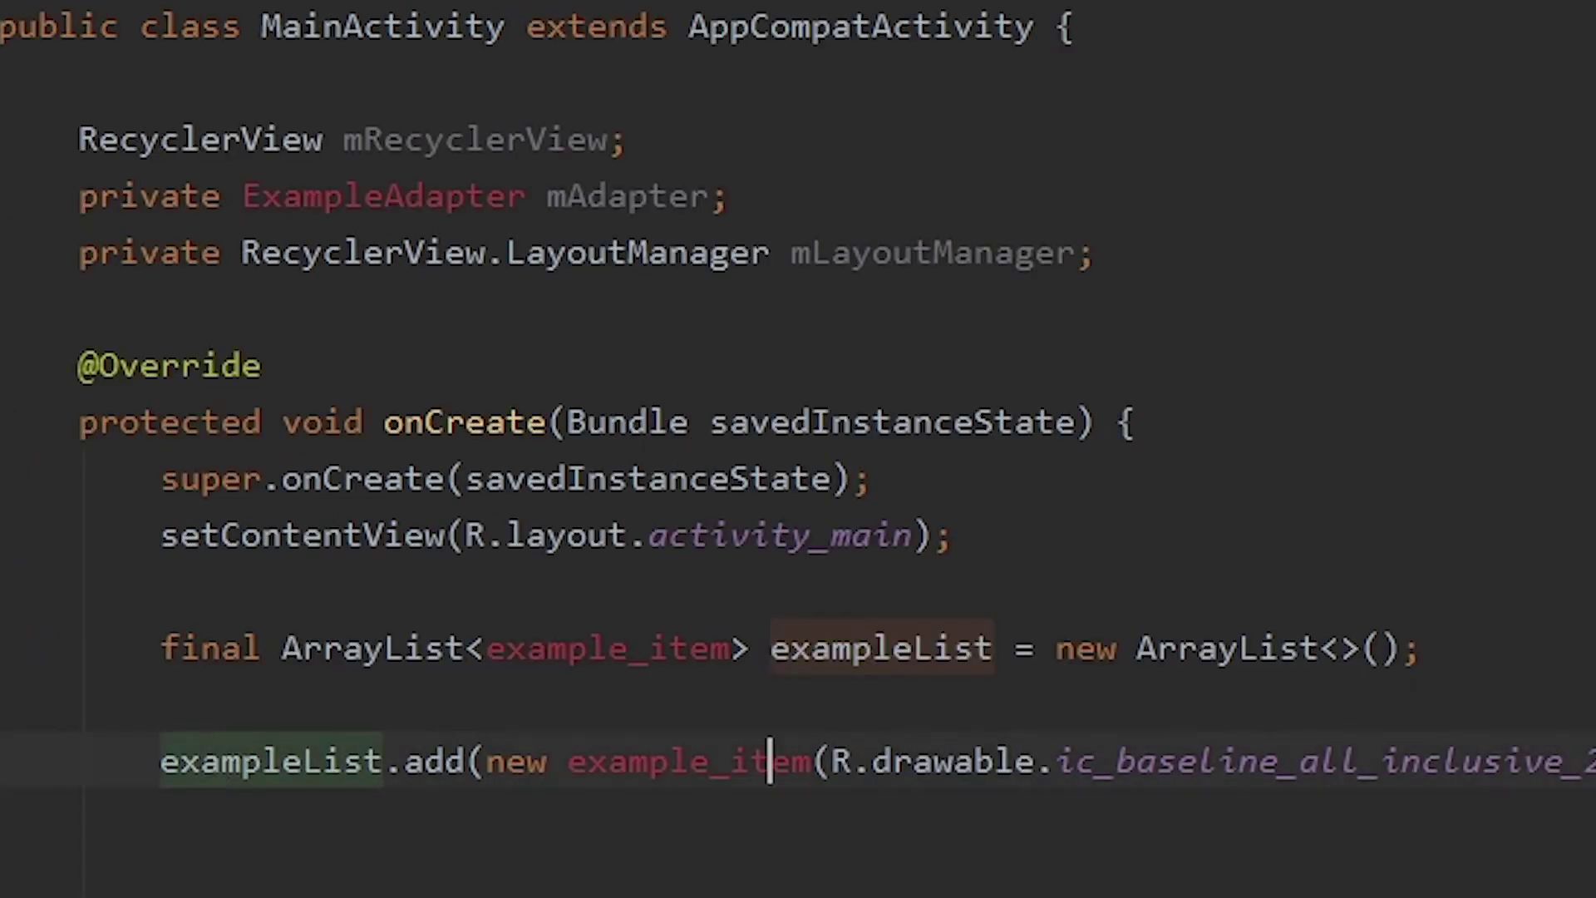
Check the example_item and ExampleAdapter type names, then open a new line below the add line.
double_click(608, 650)
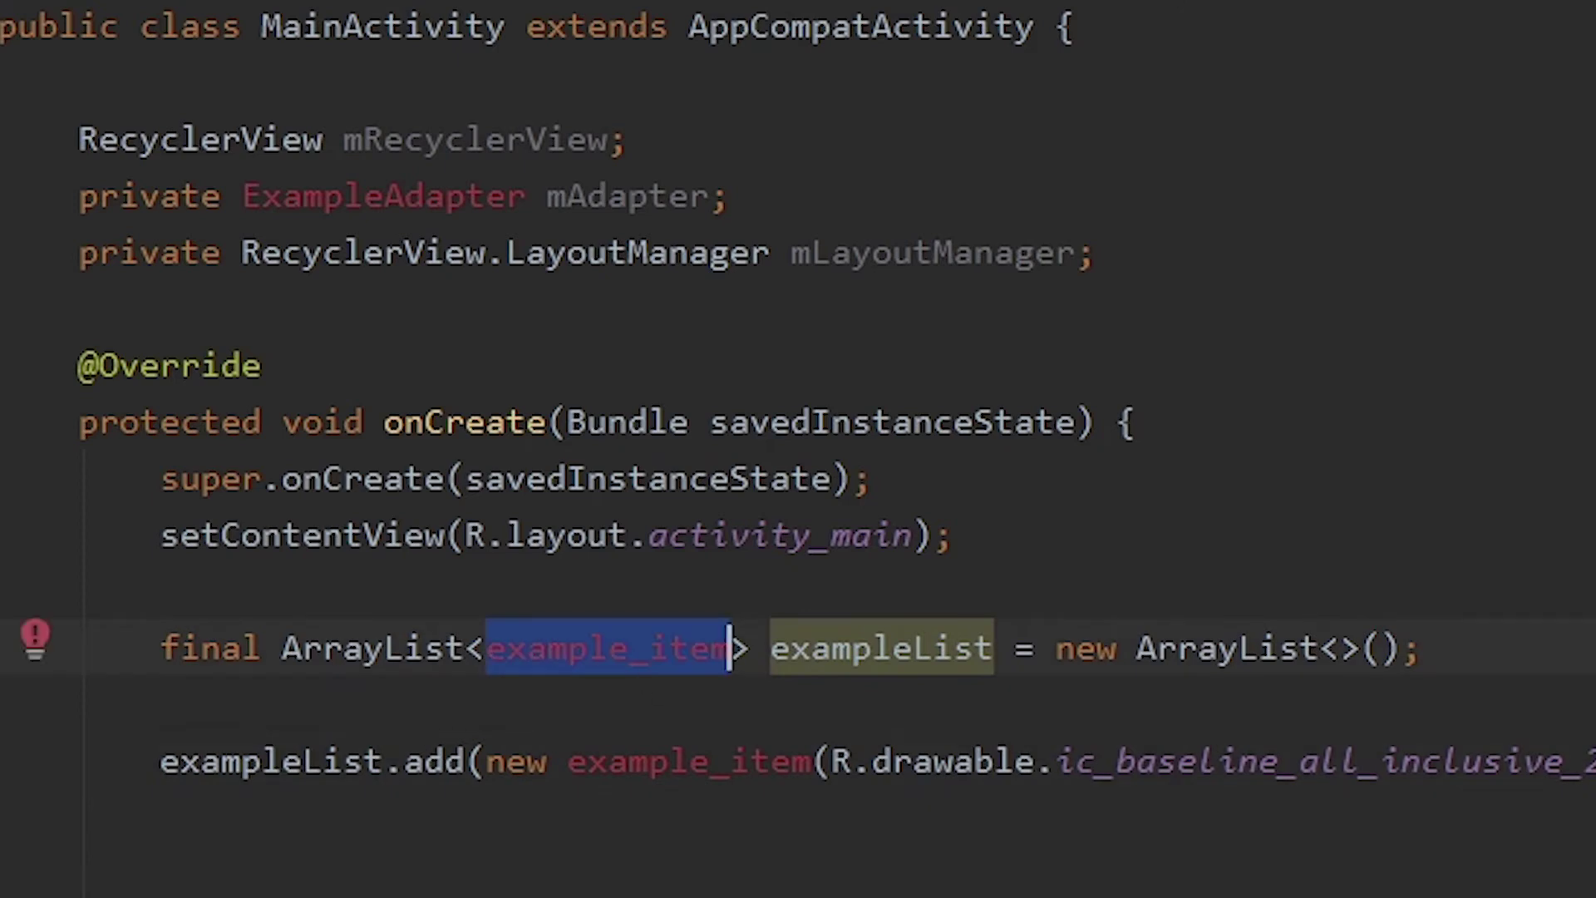
click(399, 195)
double_click(399, 196)
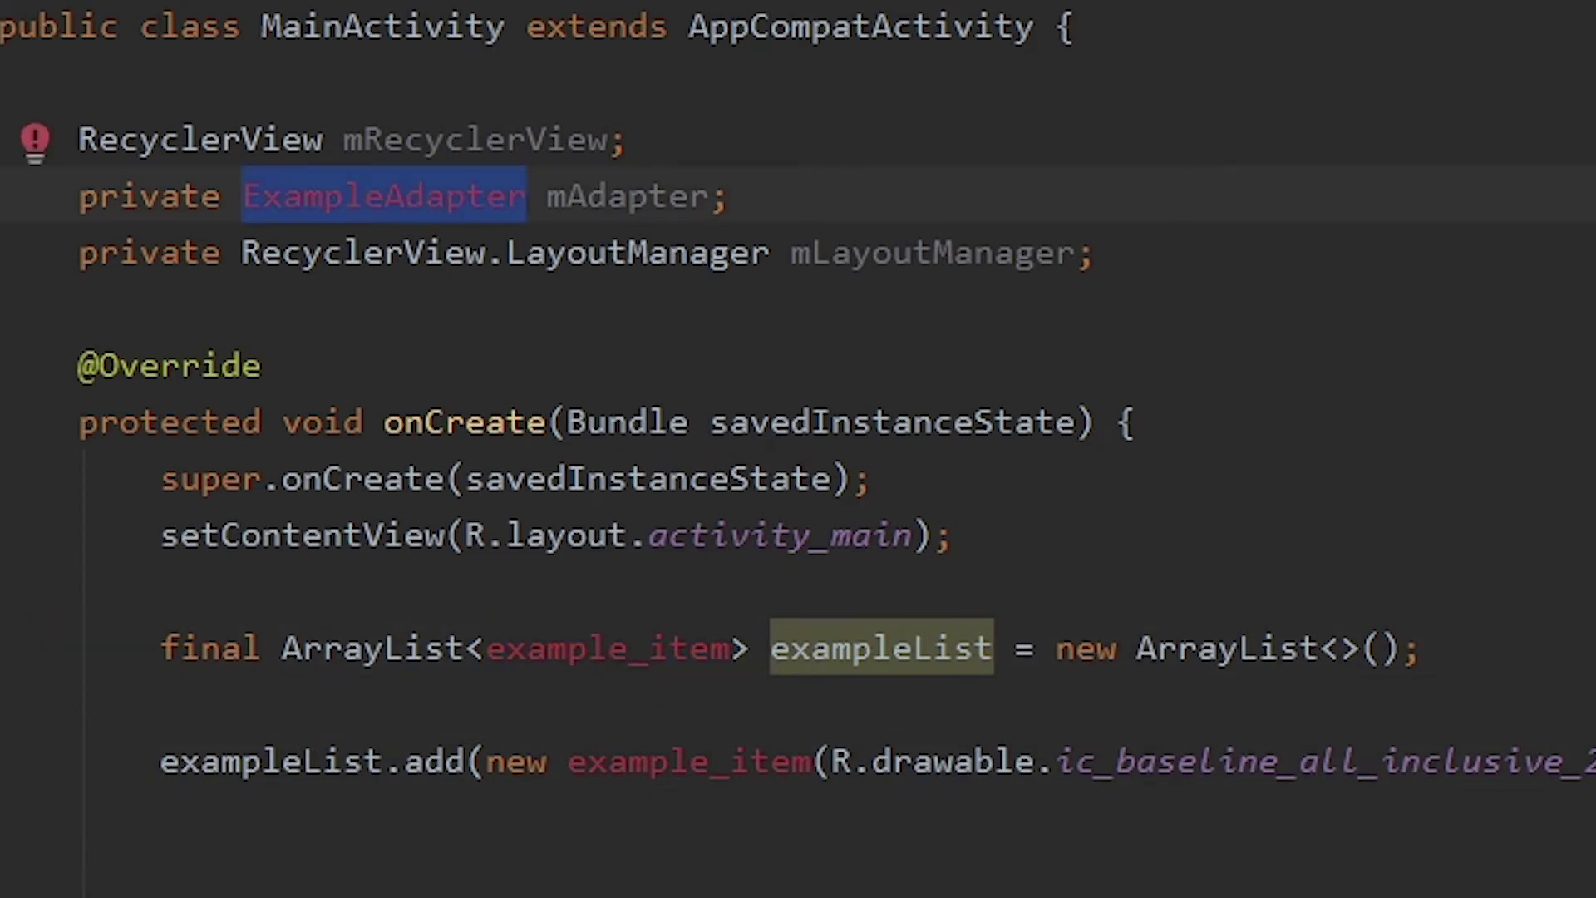
double_click(607, 650)
drag(14, 480, 2, 818)
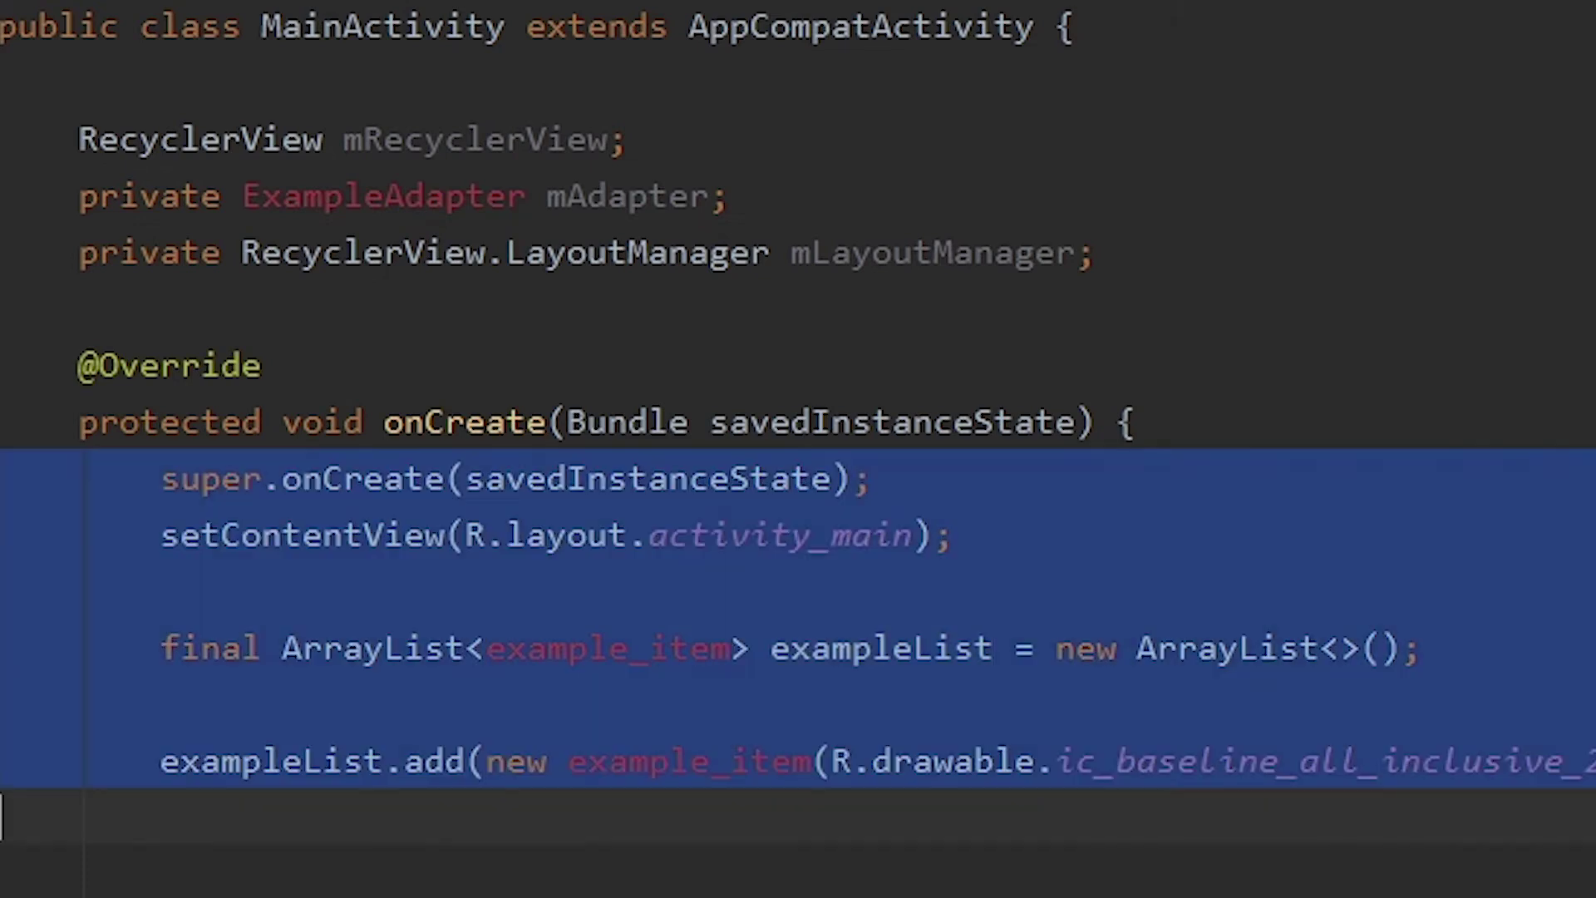
key(Escape)
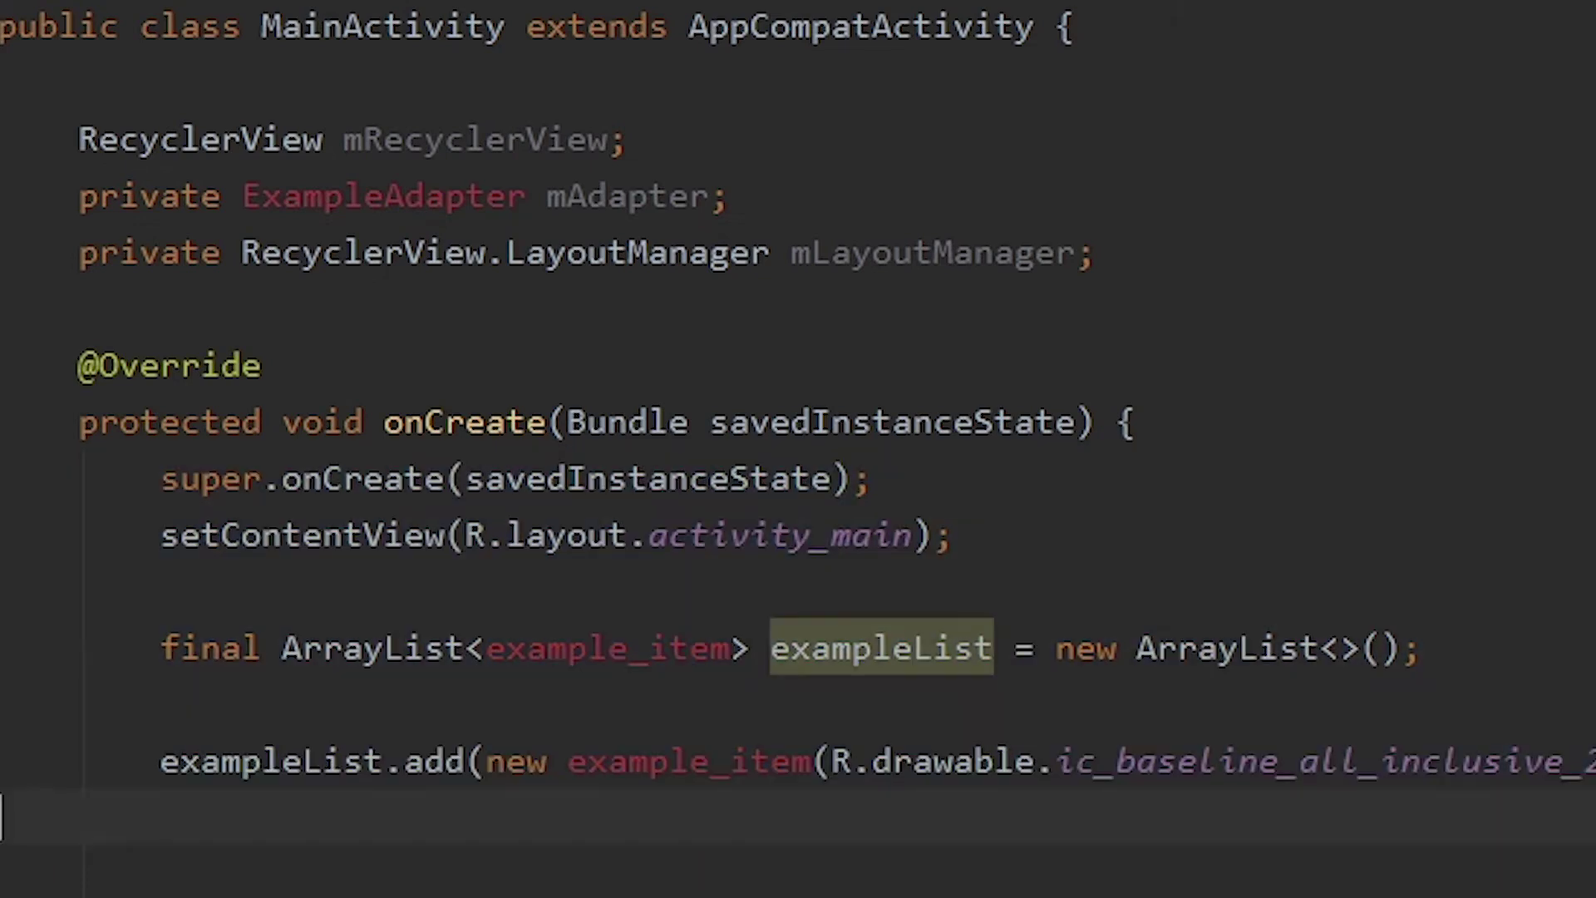
key(Return)
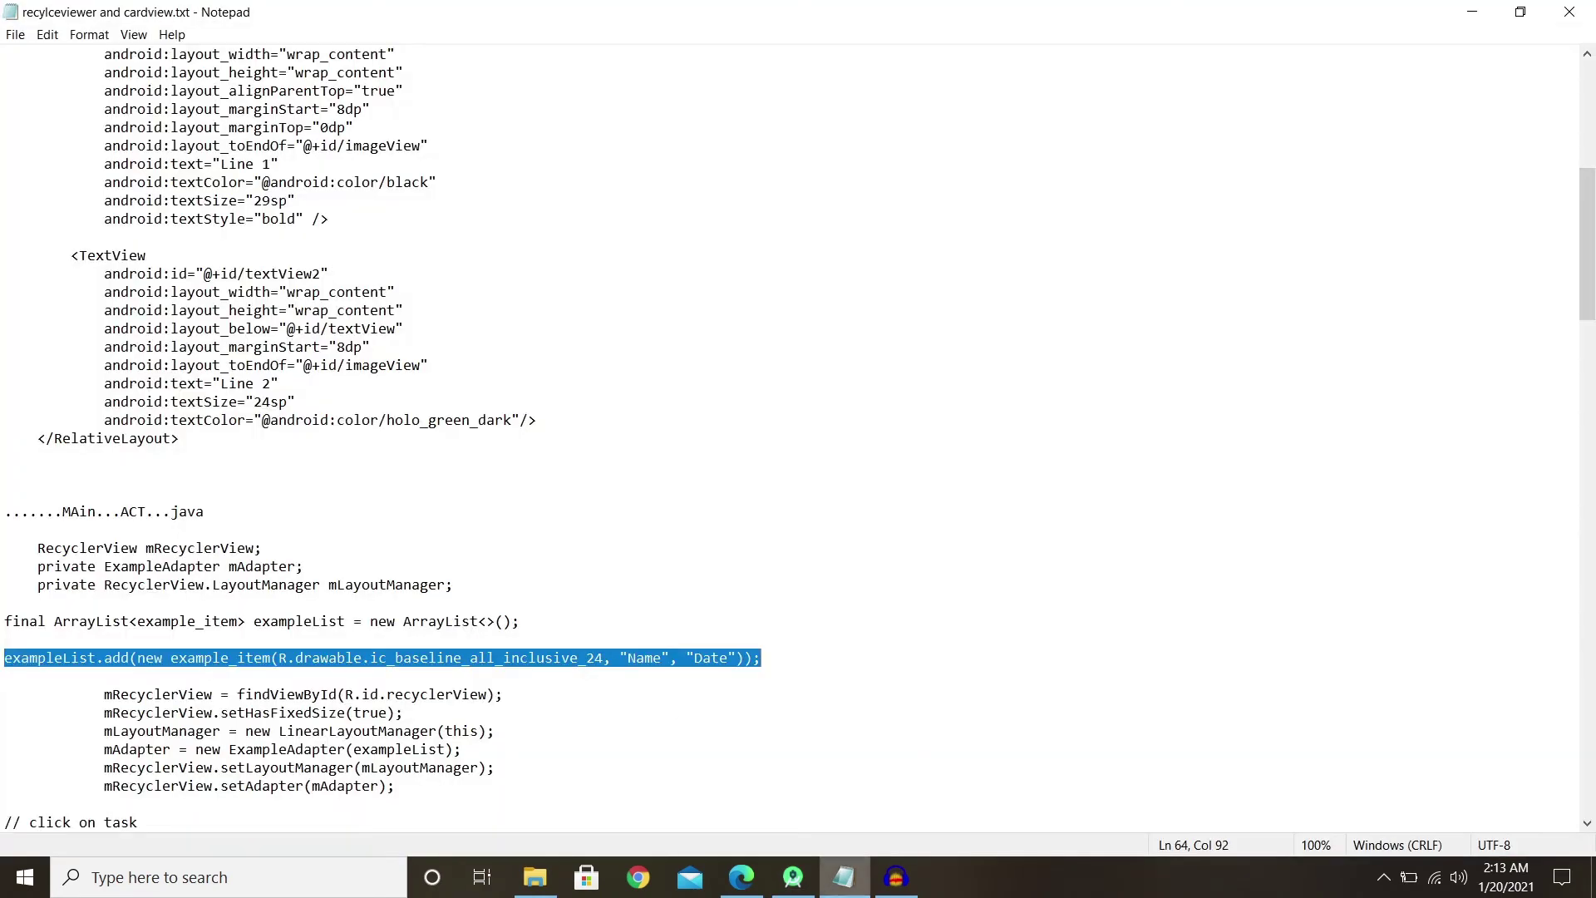
Paste the six RecyclerView setup lines (fixed size, LinearLayoutManager, ExampleAdapter) into onCreate.
mouse_move(793, 877)
click(845, 878)
scroll(799, 436, down, 5)
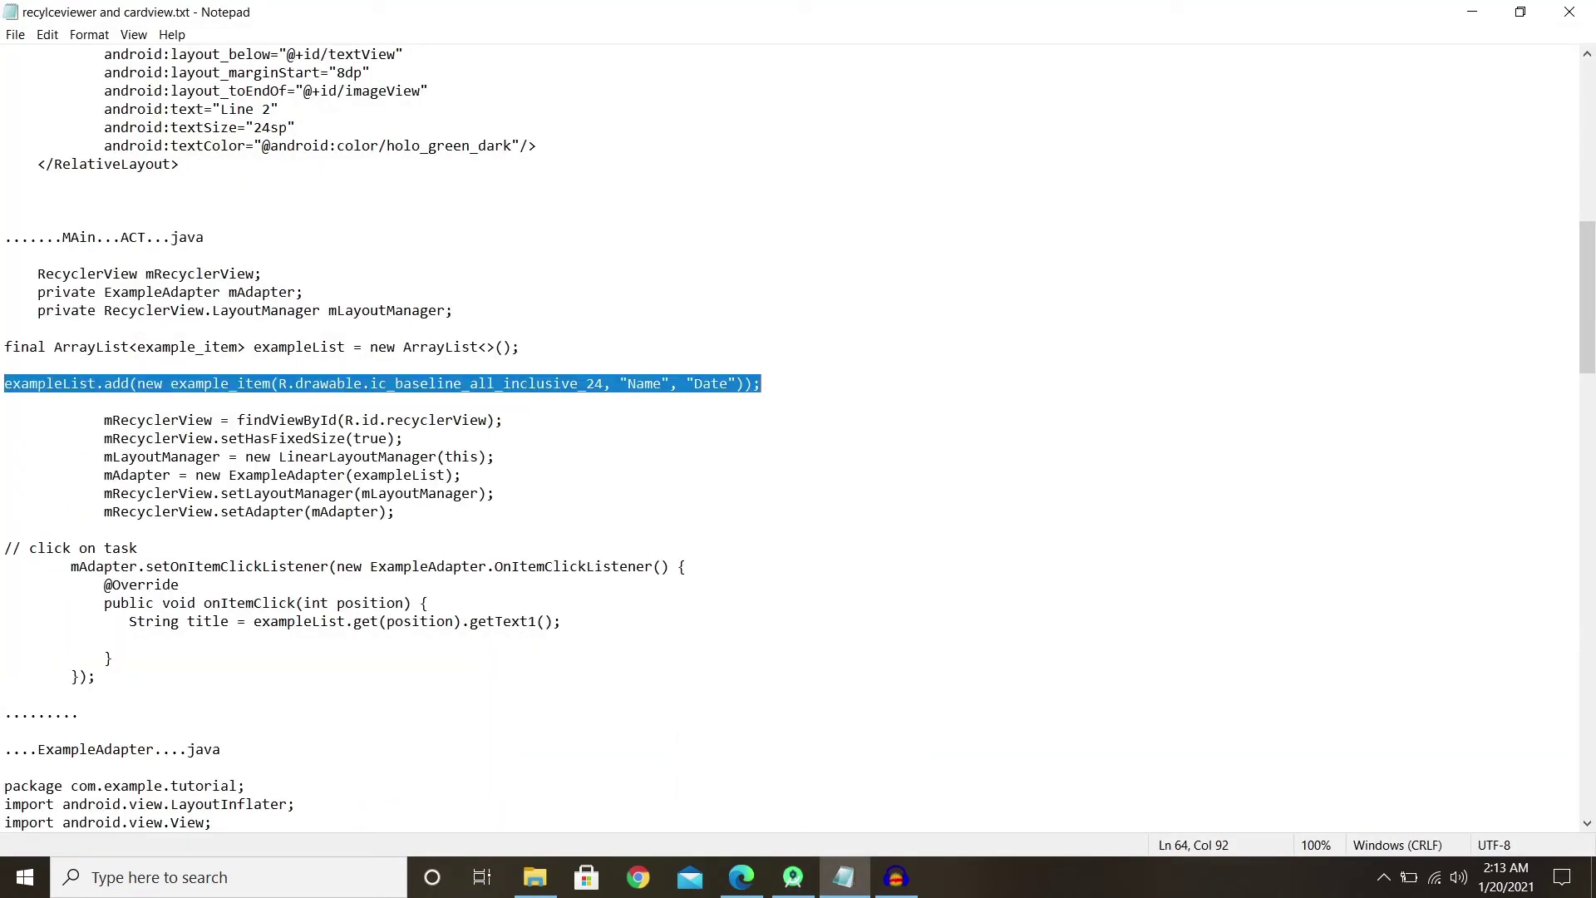
mouse_move(395, 512)
mouse_down()
mouse_move(391, 494)
mouse_move(4, 401)
mouse_up()
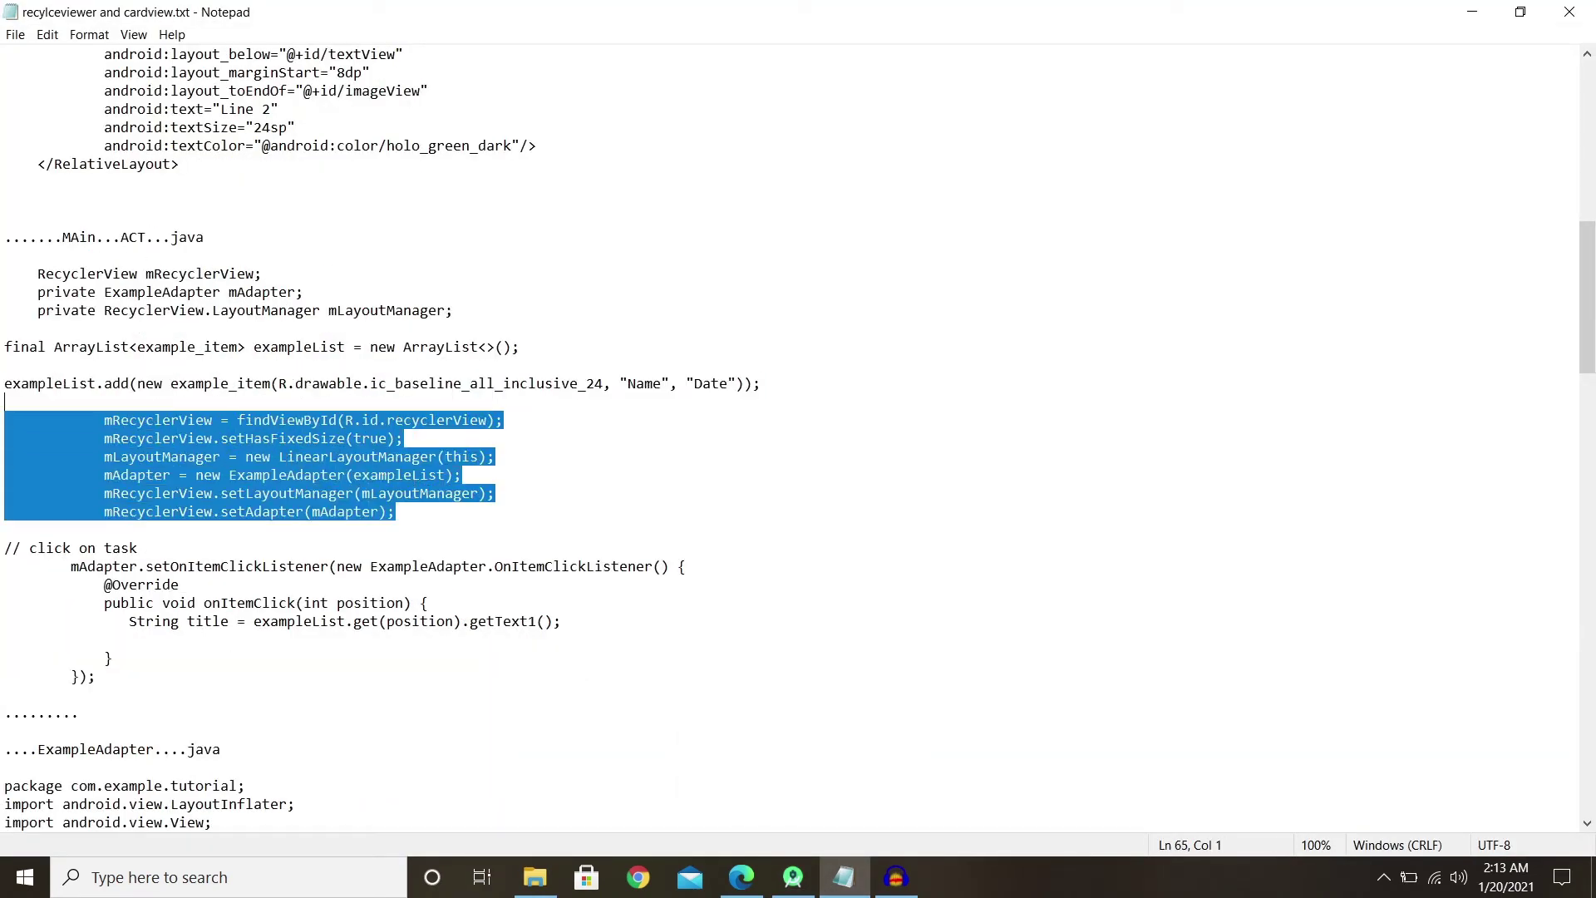
click(1471, 12)
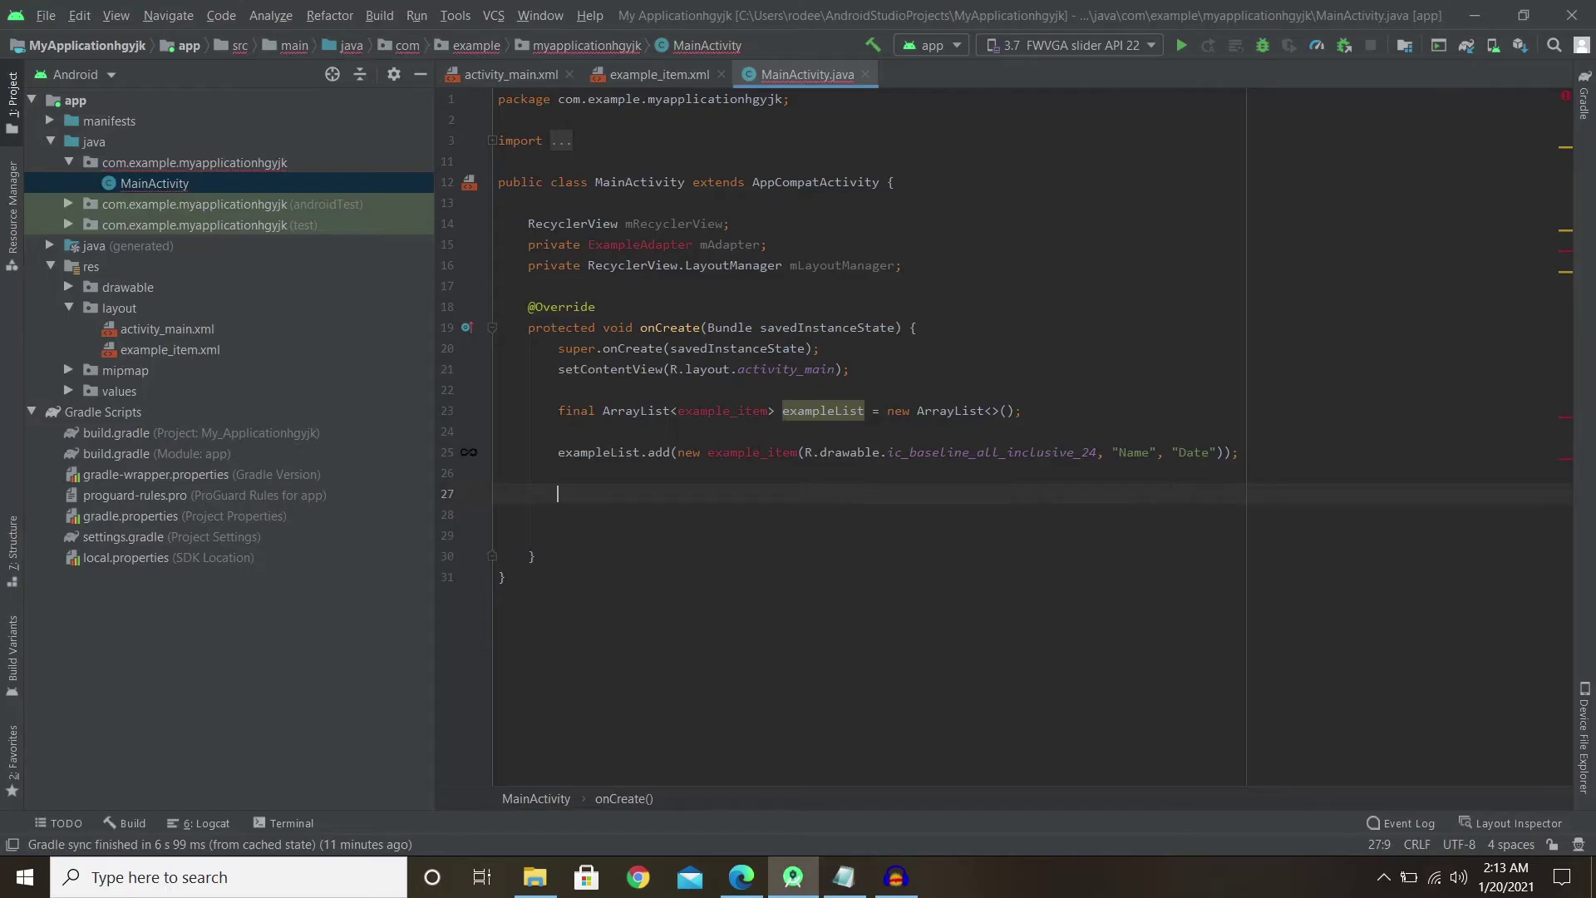
right_click(666, 495)
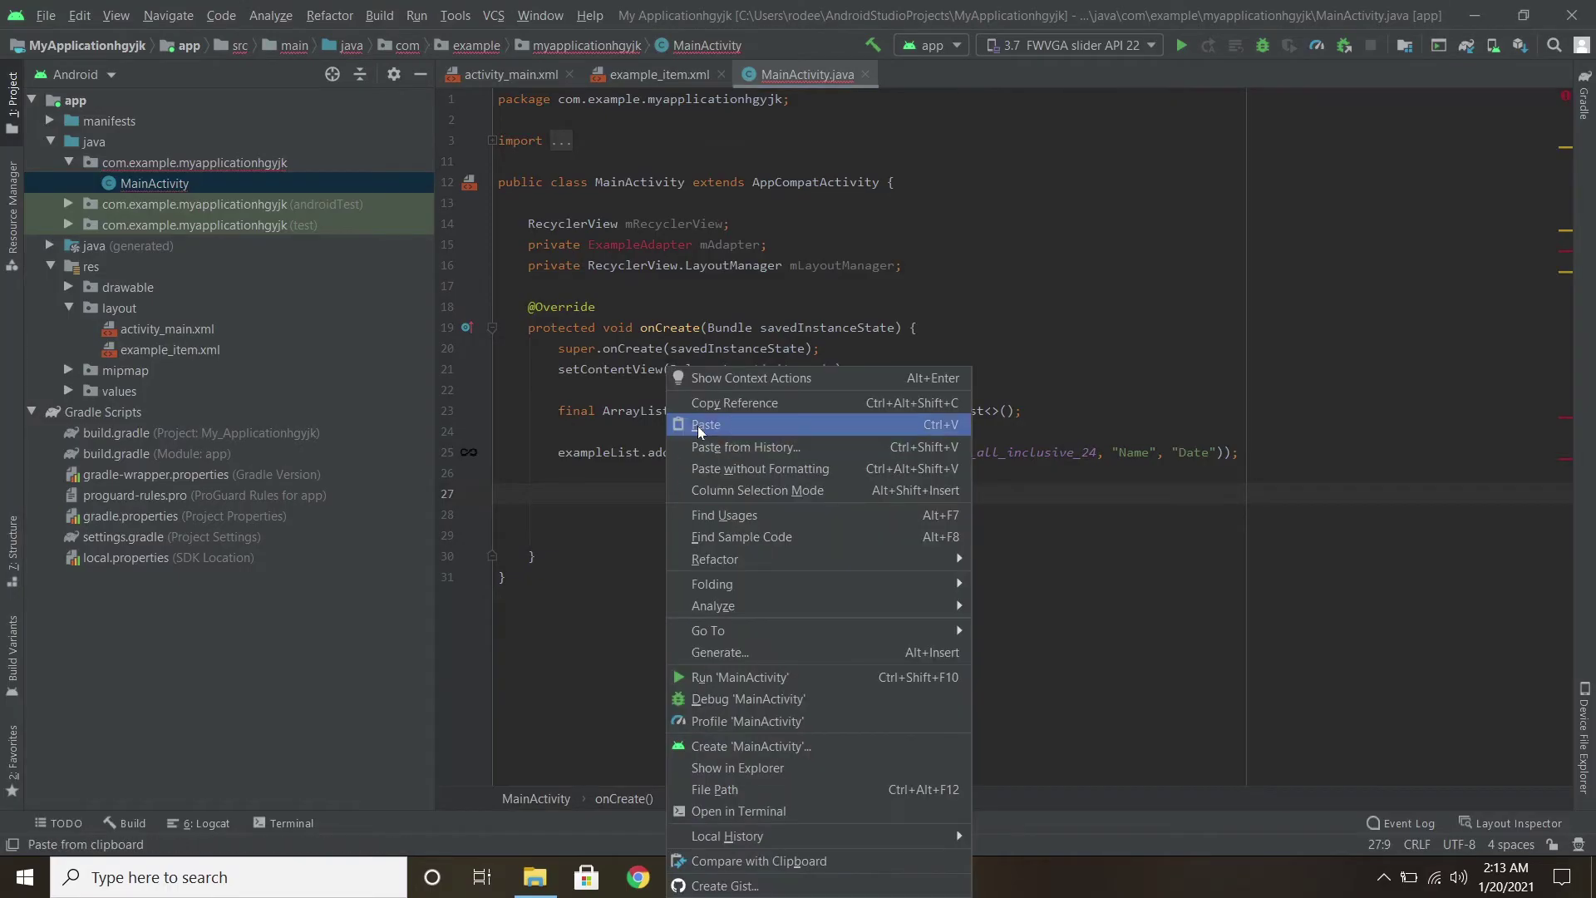
click(697, 420)
Replace the recyclerView id in findViewById with rv.
click(874, 513)
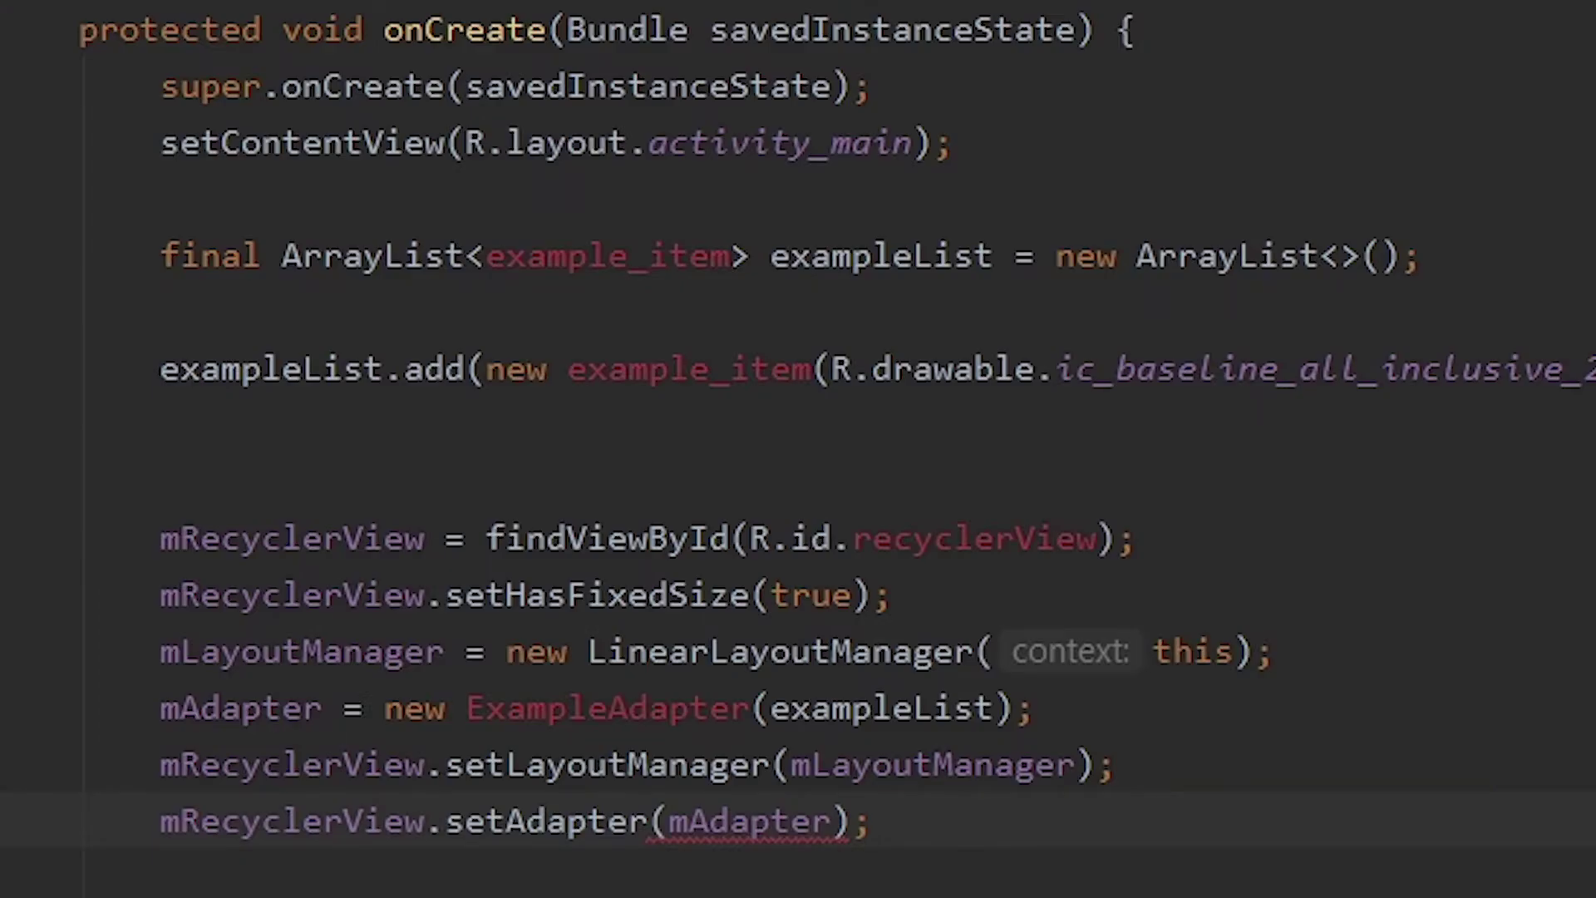
double_click(1016, 538)
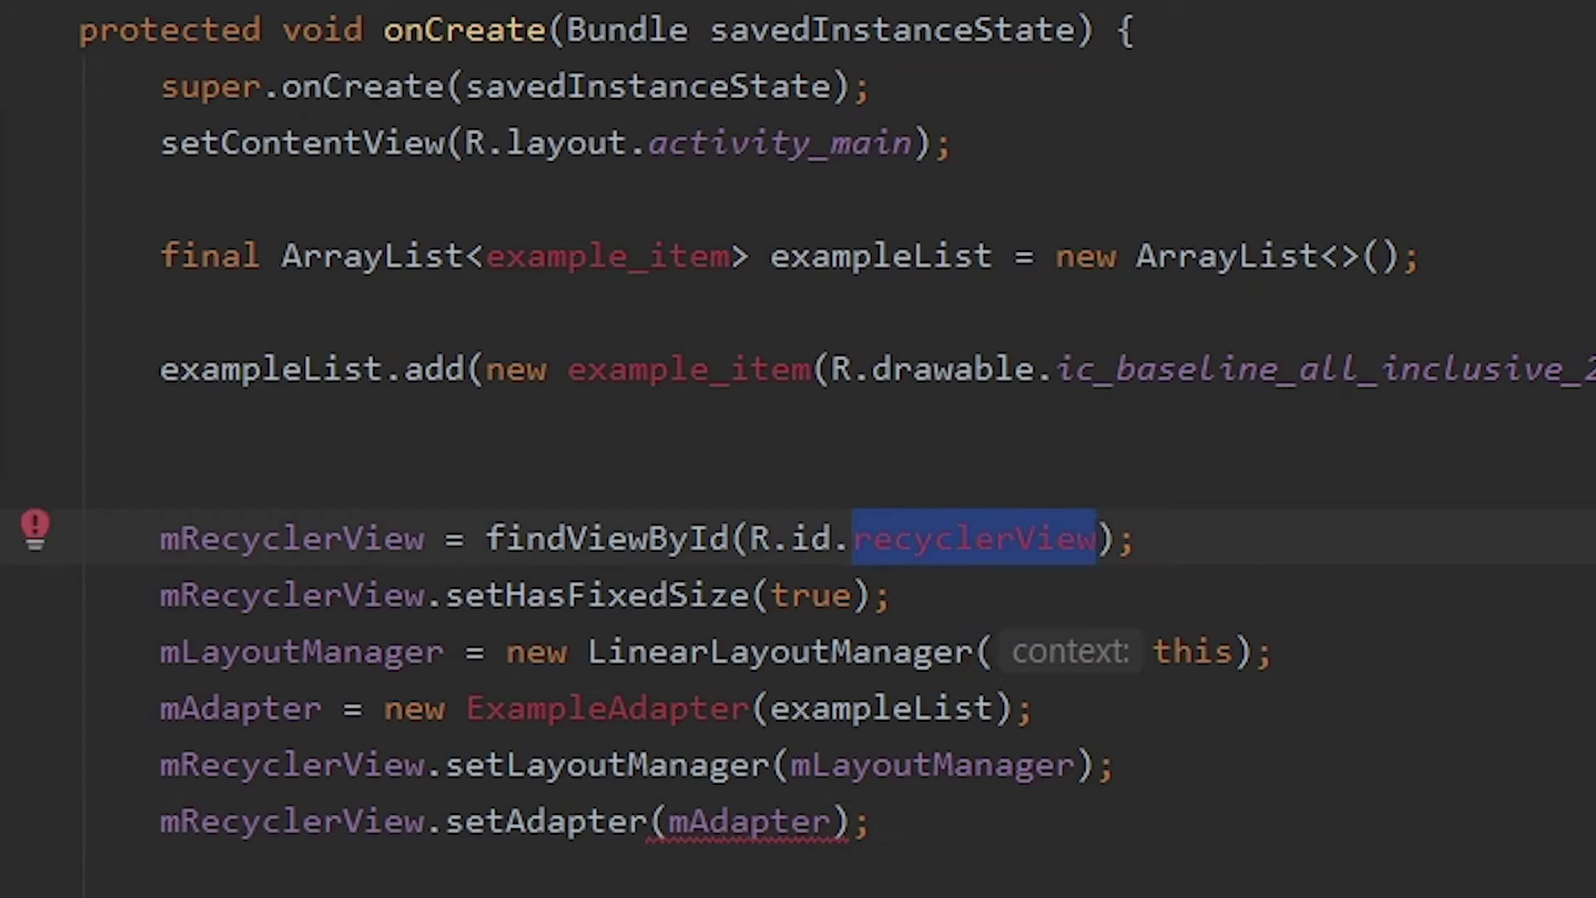
text(rn)
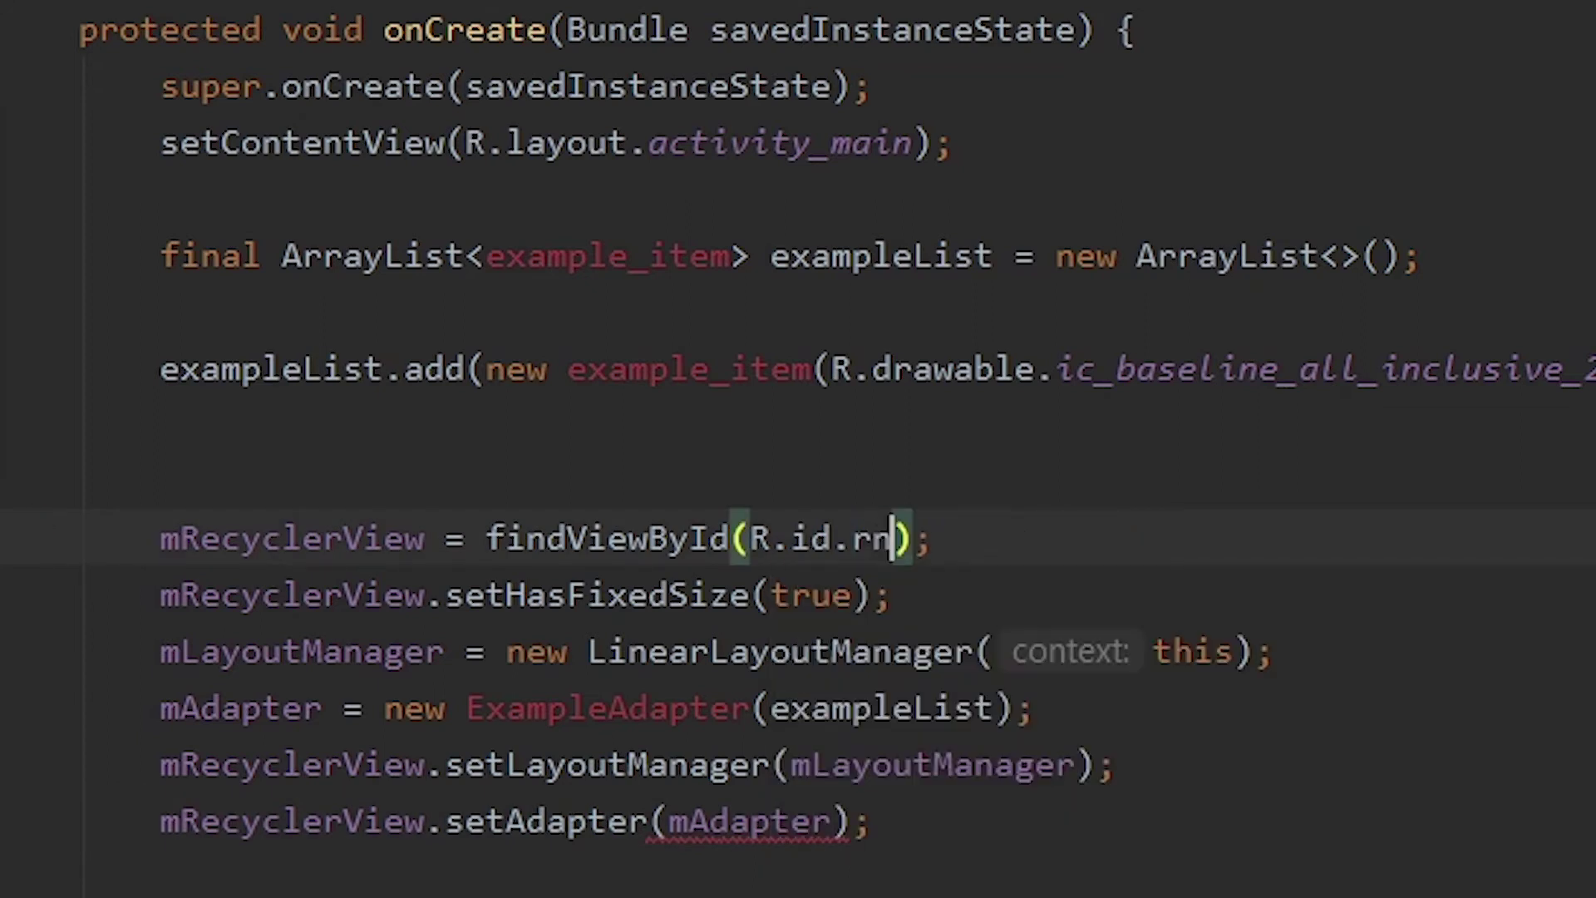
key(BackSpace)
text(b)
key(BackSpace)
text(b)
key(BackSpace)
key(BackSpace)
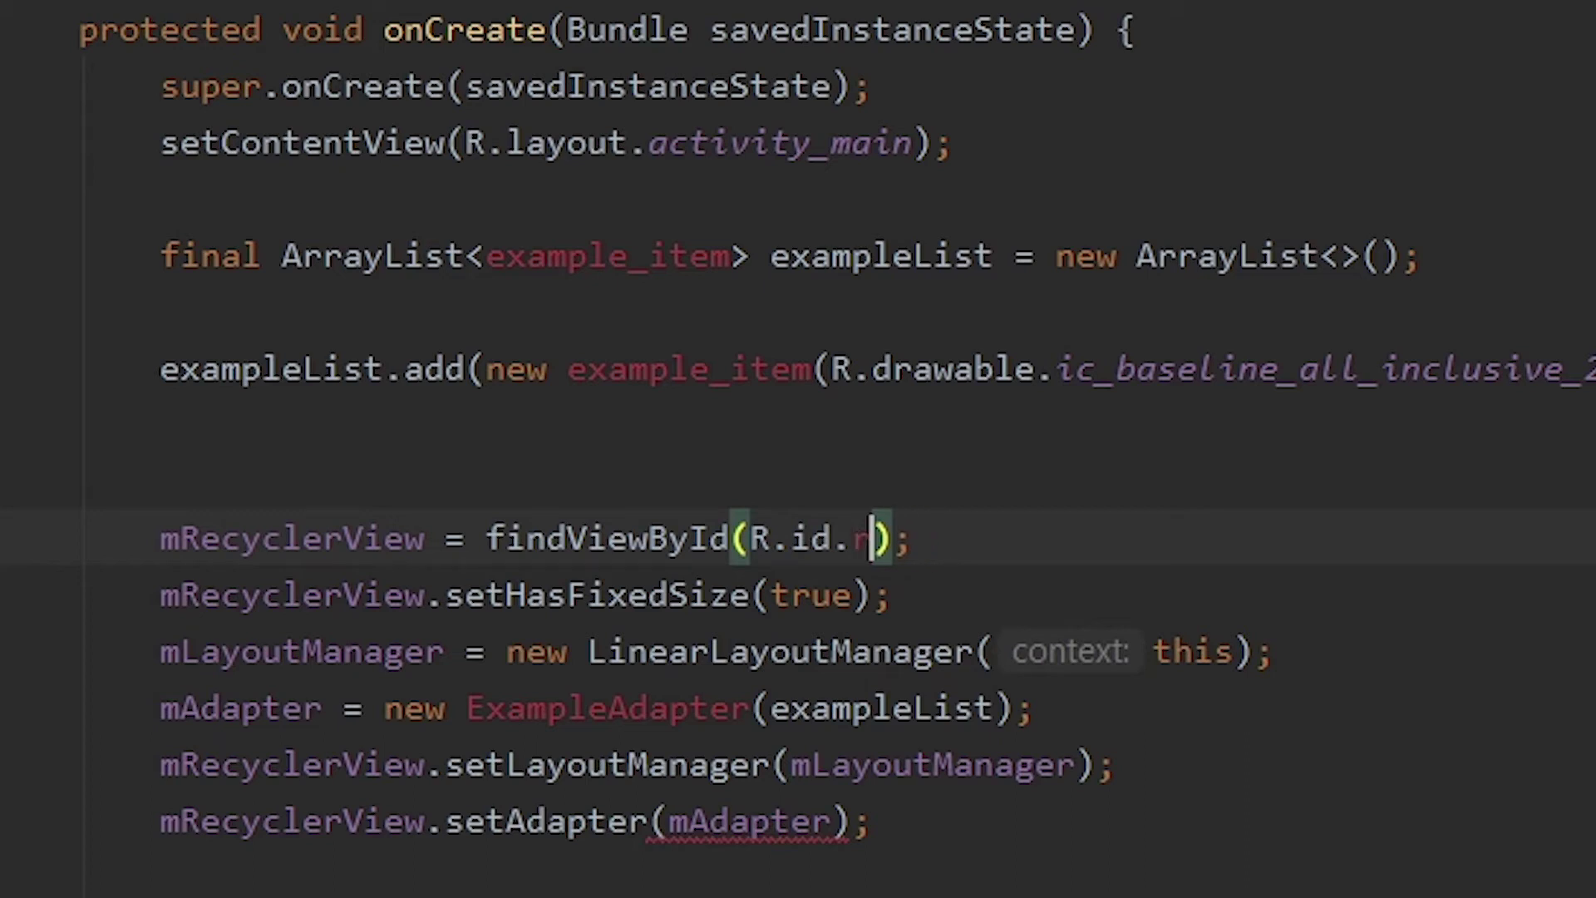
text(rv)
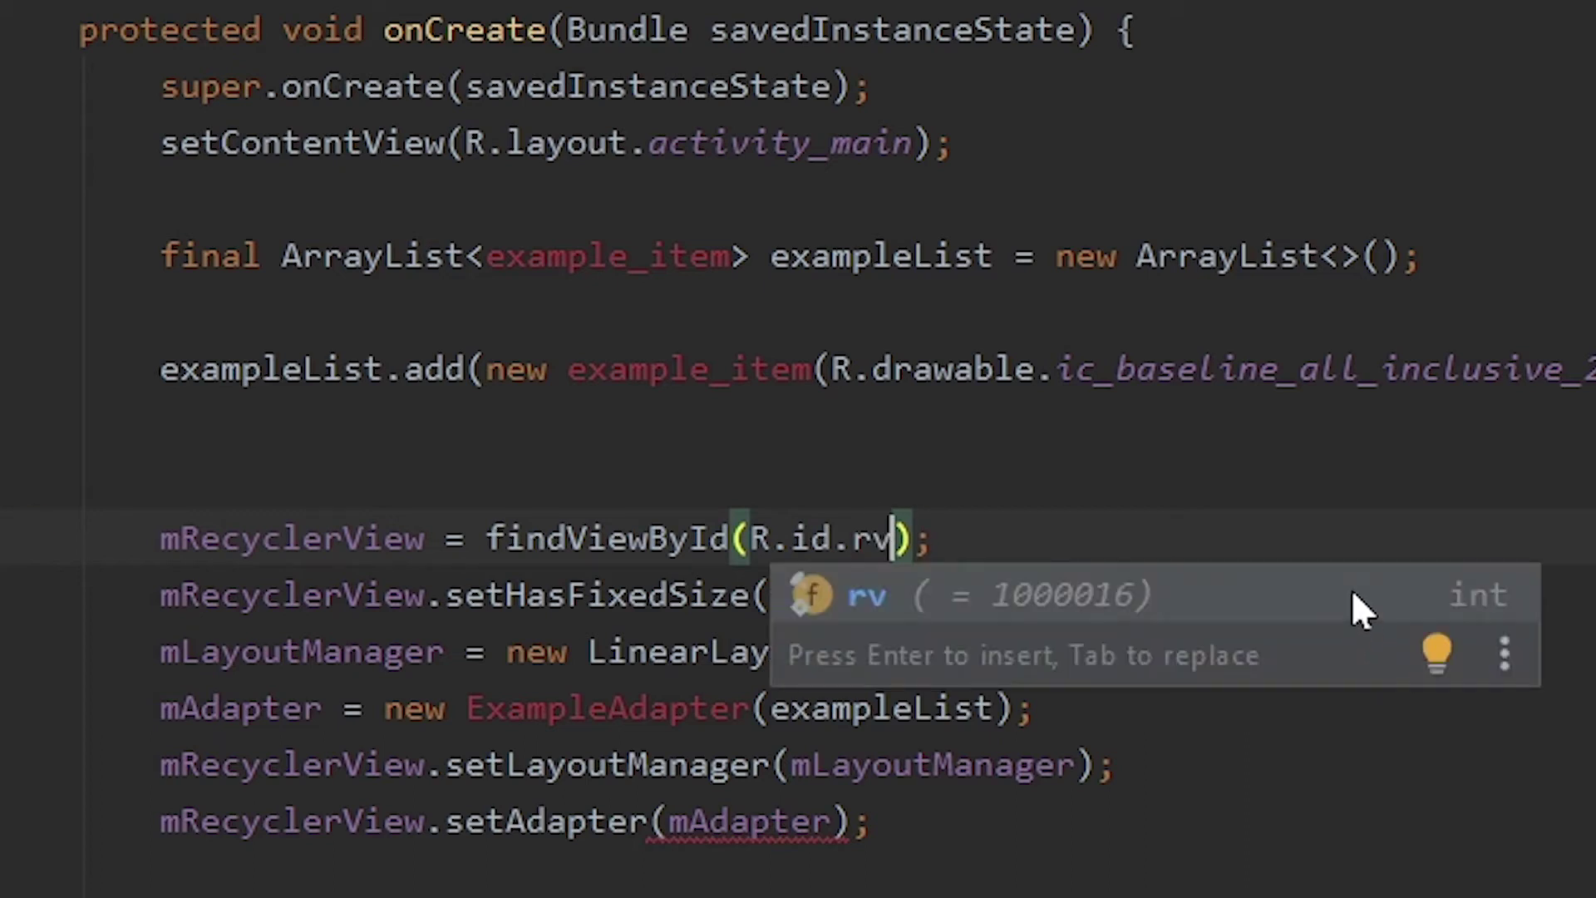
key(Return)
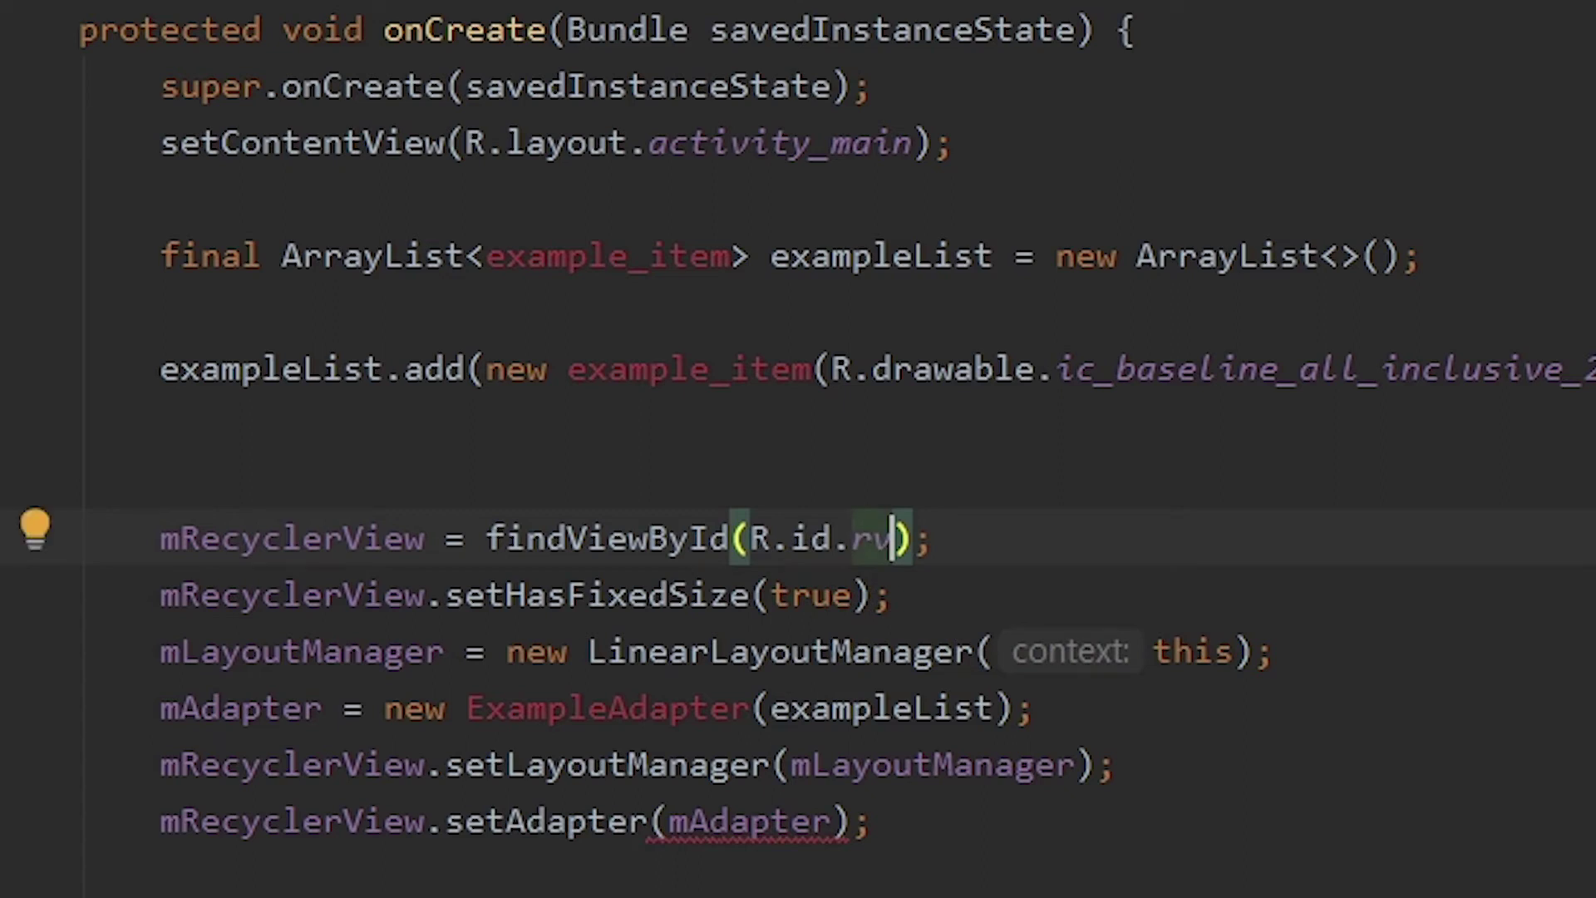
key(Down)
key(Down)
key(Down)
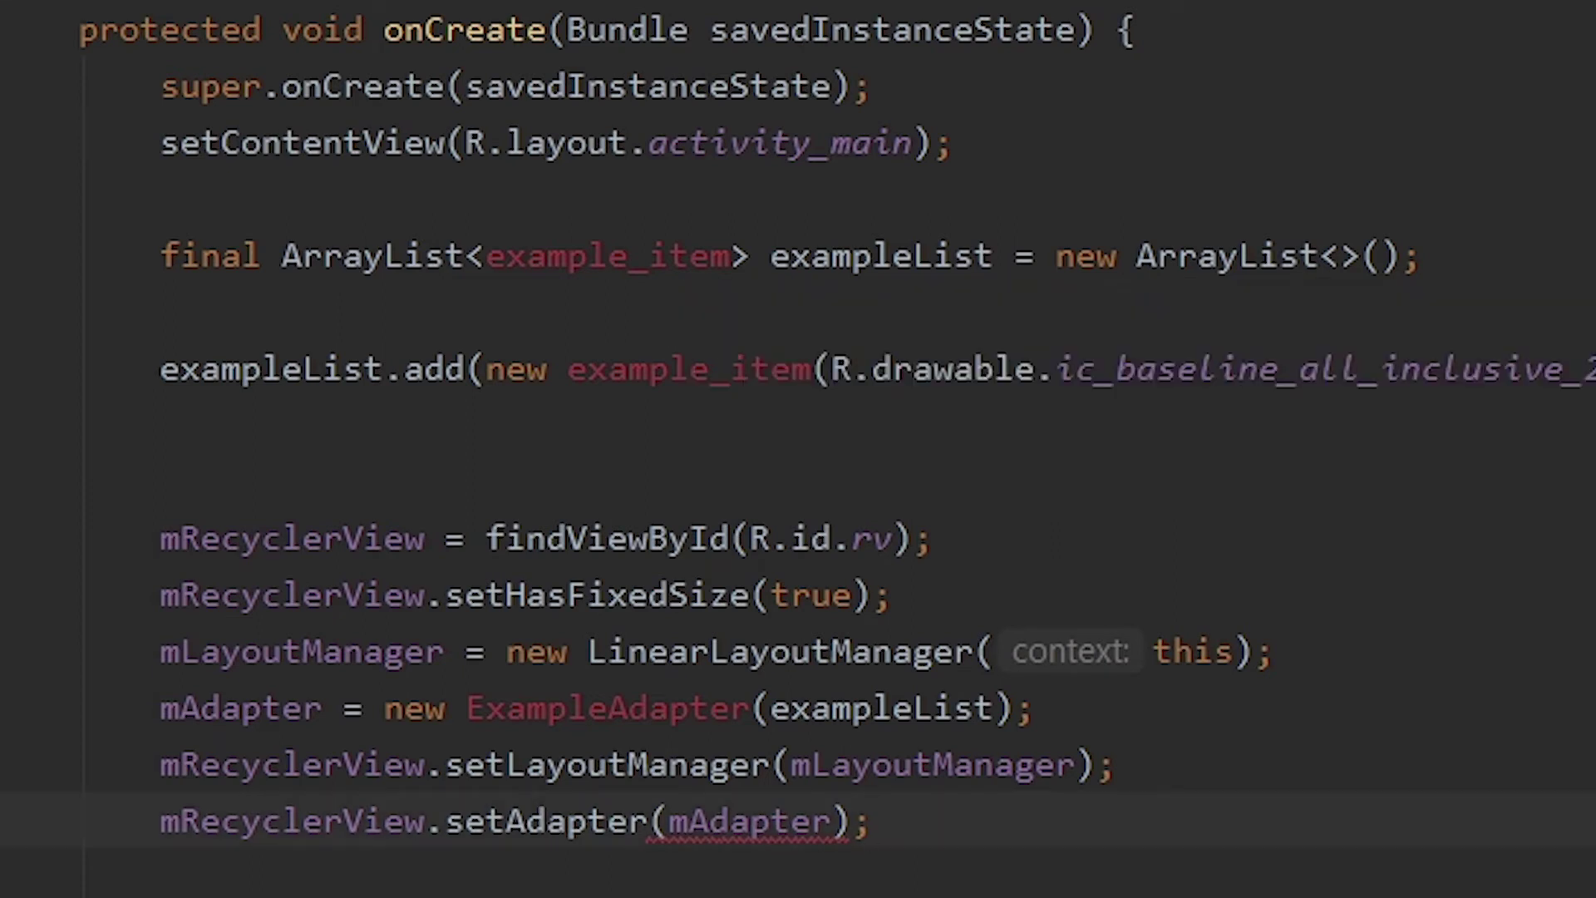
Create a Java class named ExampleAdapter in the app's package.
right_click(191, 169)
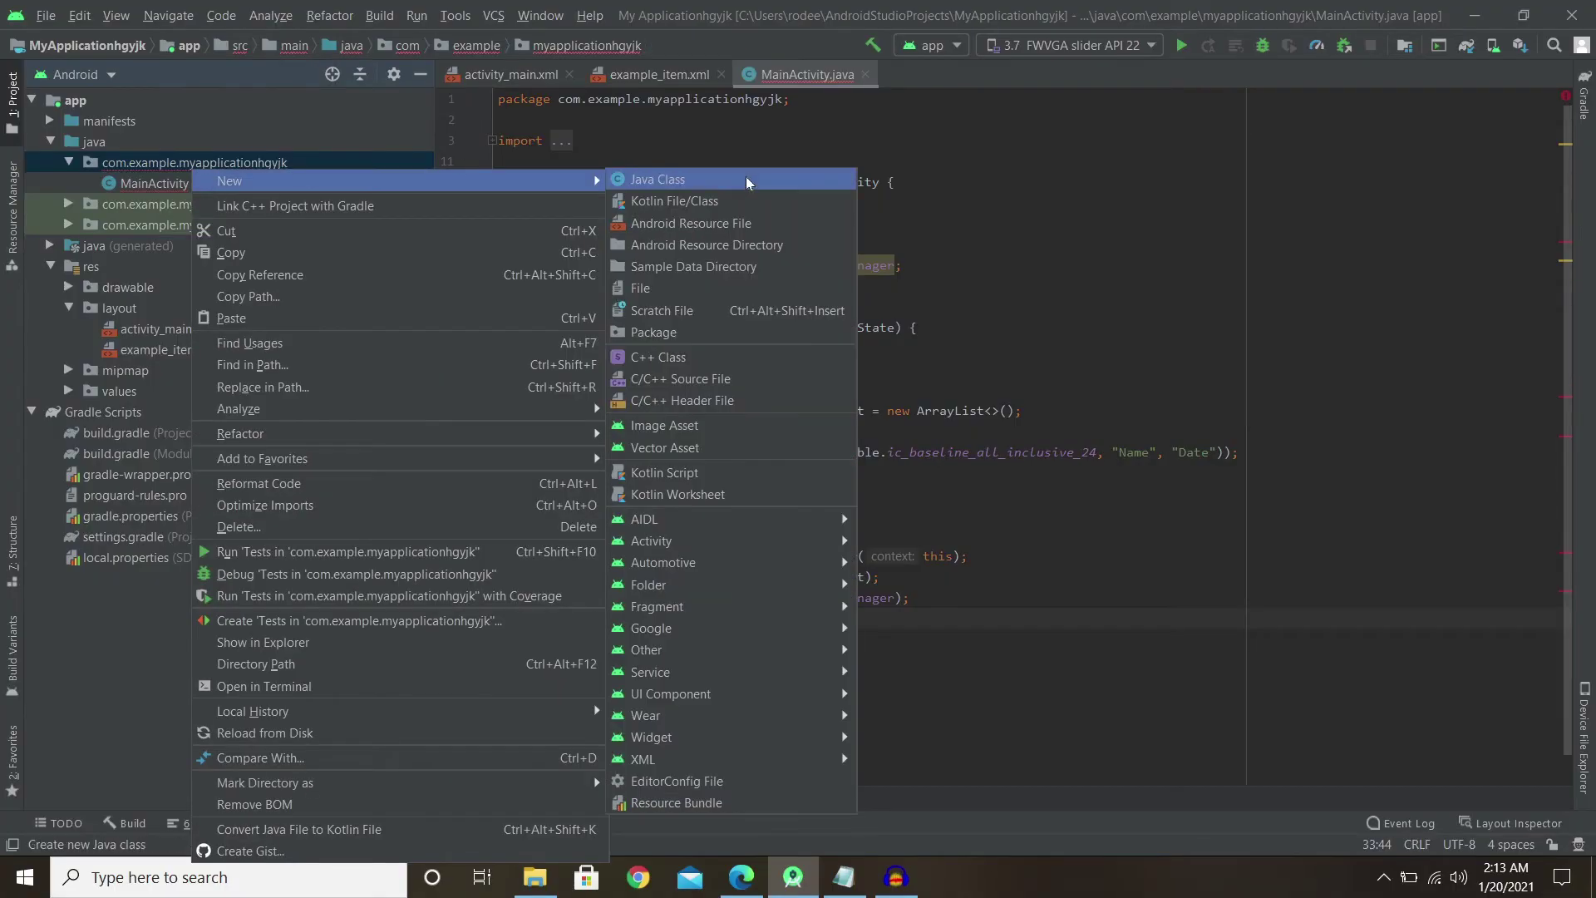
click(750, 180)
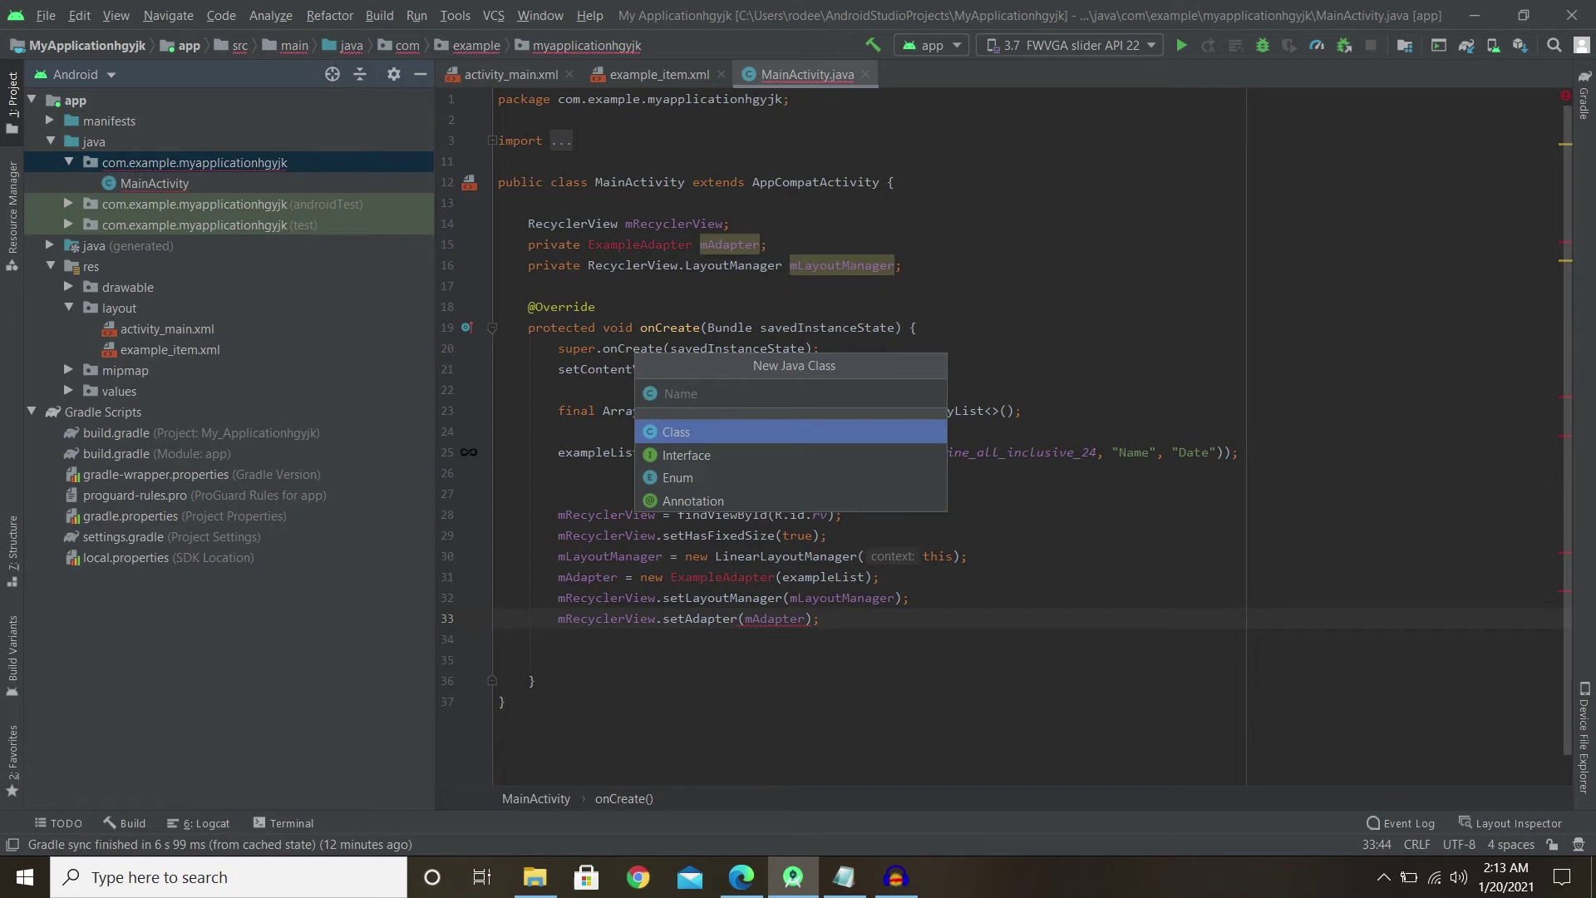
text(E)
text(xampl)
text(eA)
text(dapter)
key(Return)
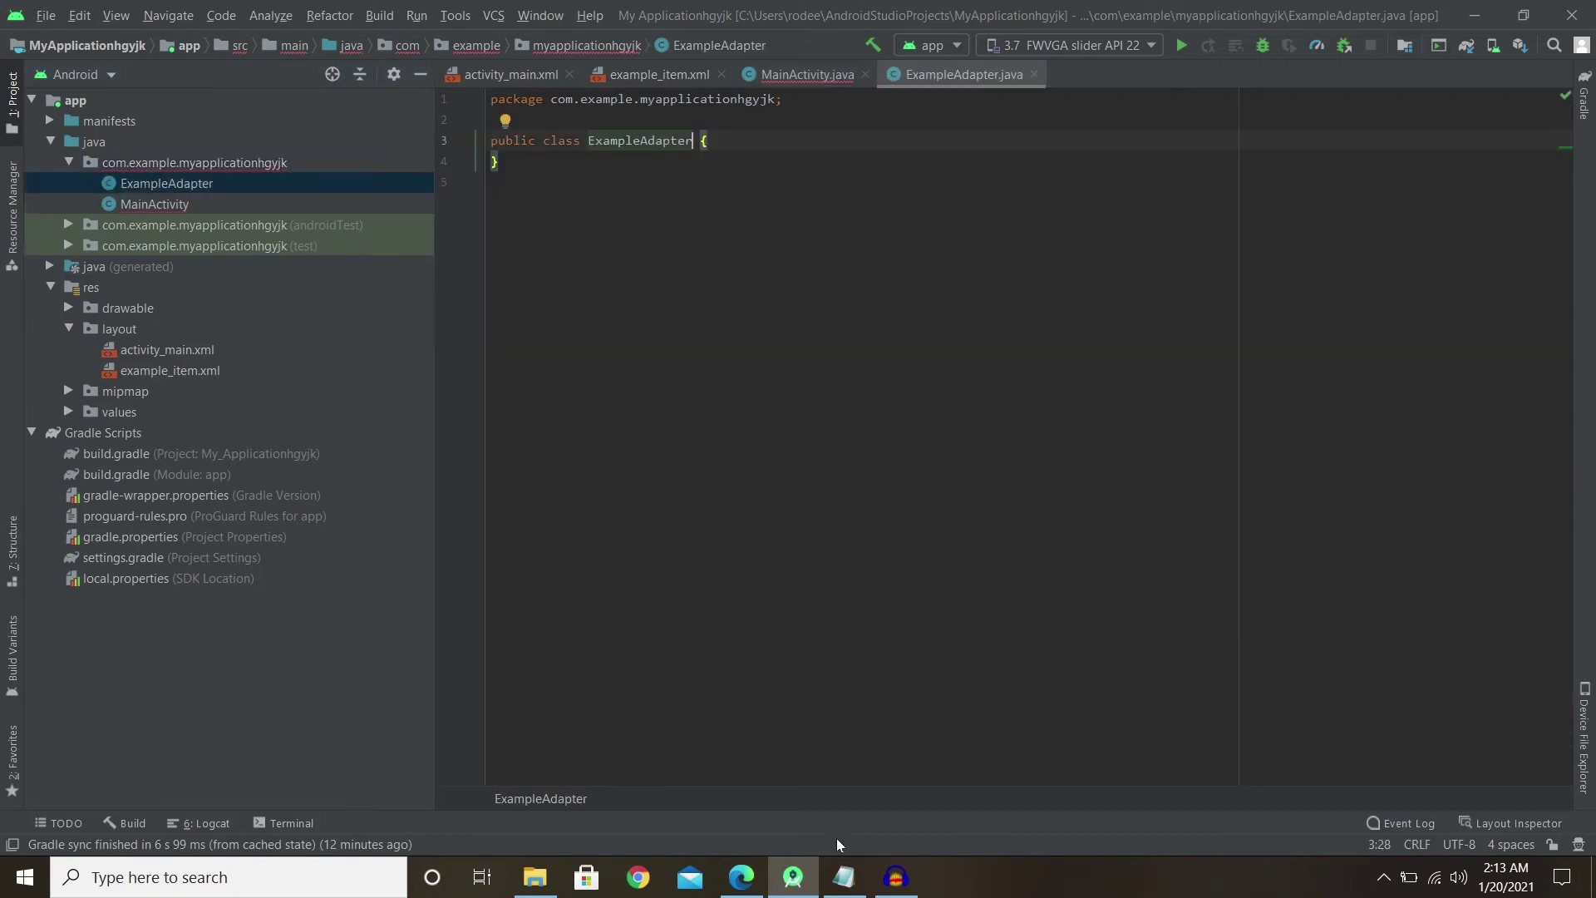
Copy the ExampleAdapter code, from the imports to the closing brace, out of the notes.
click(843, 877)
scroll(798, 437, down, 10)
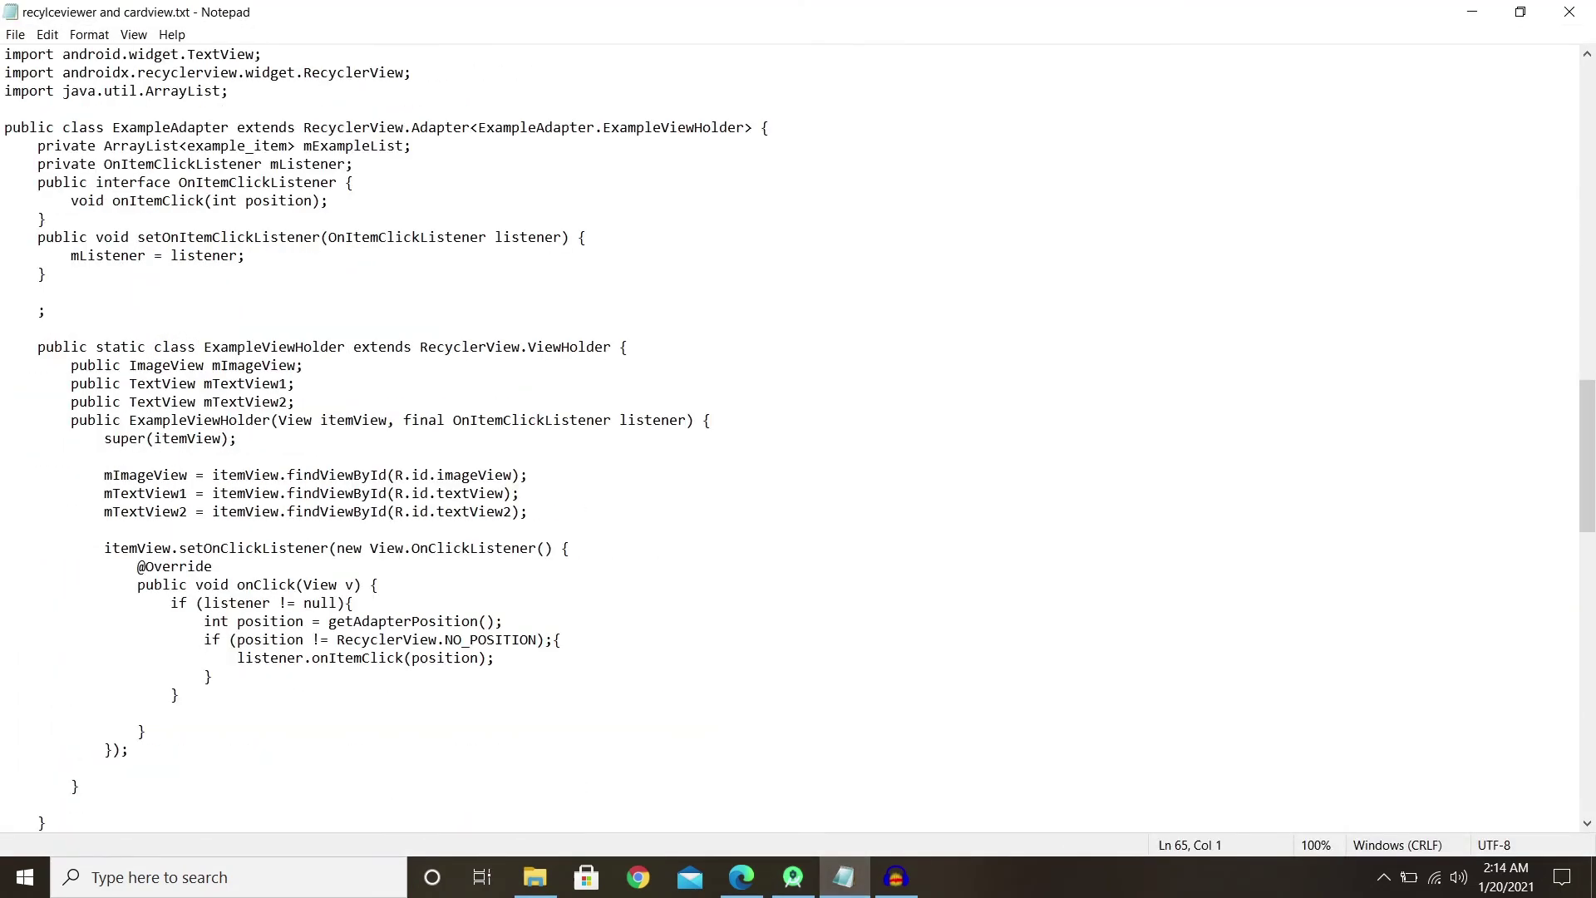
scroll(799, 437, up, 5)
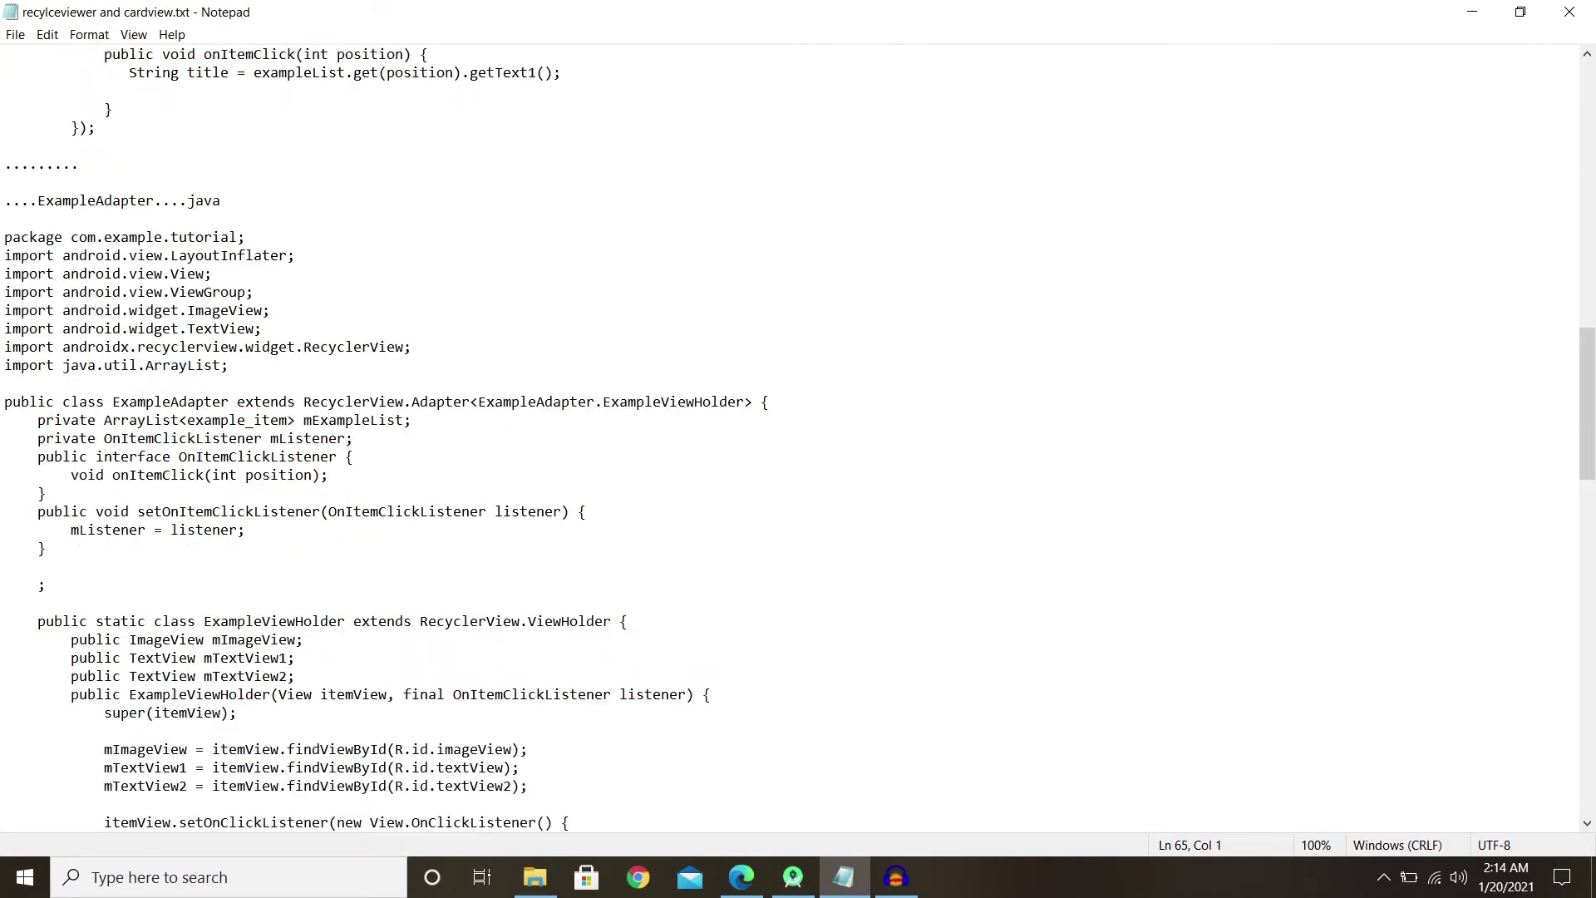
mouse_move(5, 254)
mouse_down()
mouse_move(262, 823)
mouse_move(112, 826)
mouse_up()
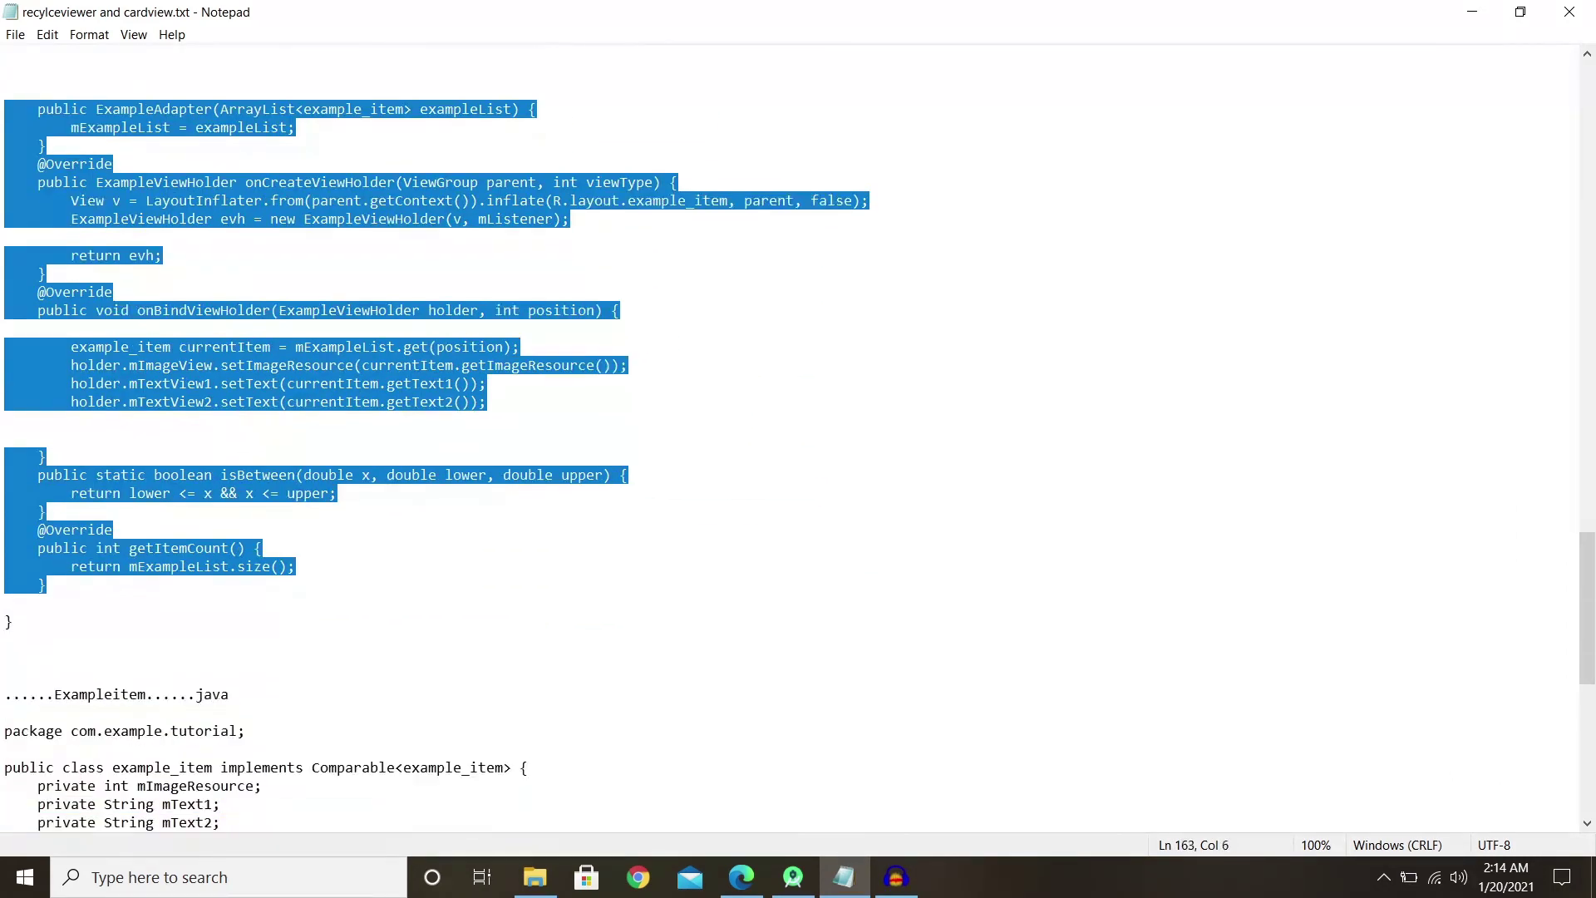
mouse_move(113, 826)
mouse_down()
mouse_move(46, 585)
mouse_move(15, 622)
mouse_up()
right_click(15, 604)
click(166, 381)
key(alt+Tab)
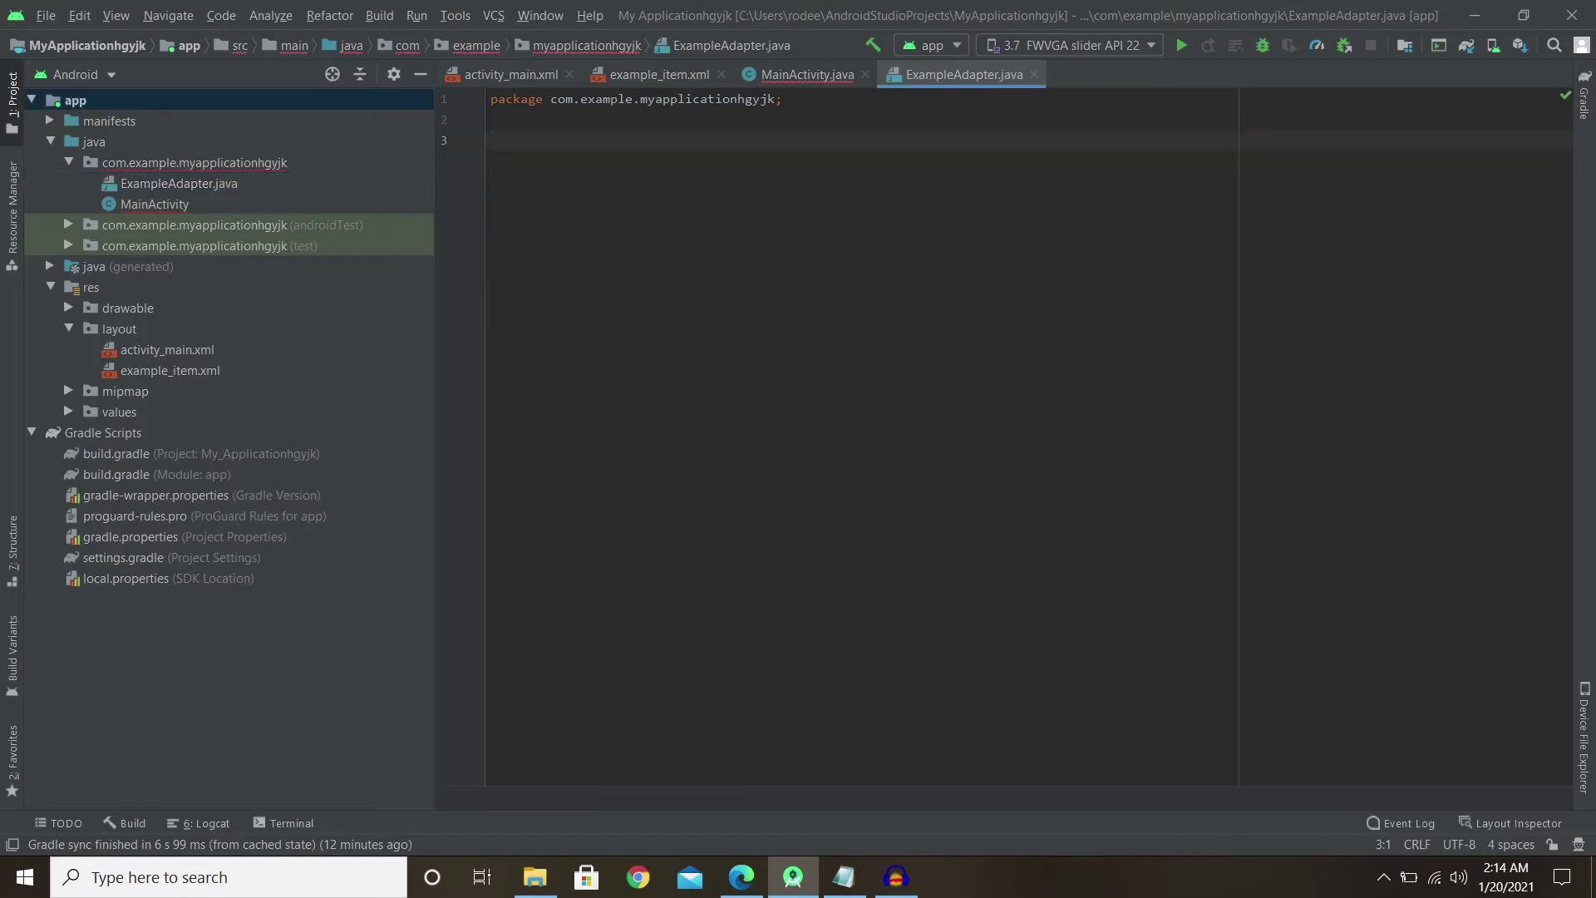
Paste the copied adapter code into ExampleAdapter.java and select the unresolved example_item type.
right_click(491, 142)
click(518, 203)
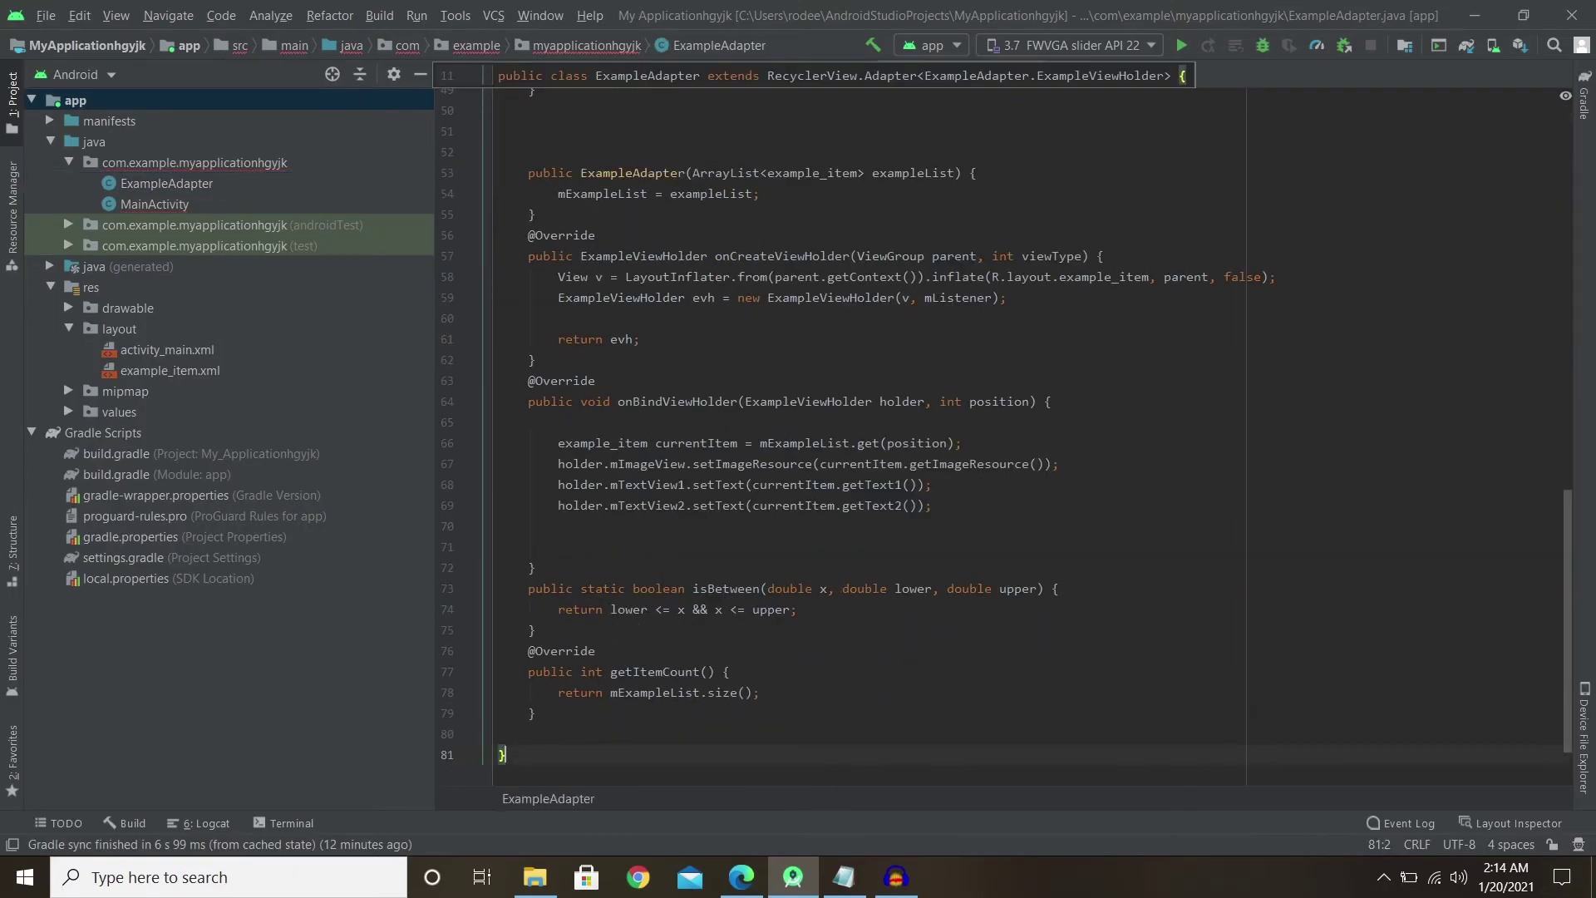
scroll(997, 437, up, 9)
scroll(998, 437, up, 2)
scroll(998, 437, up, 4)
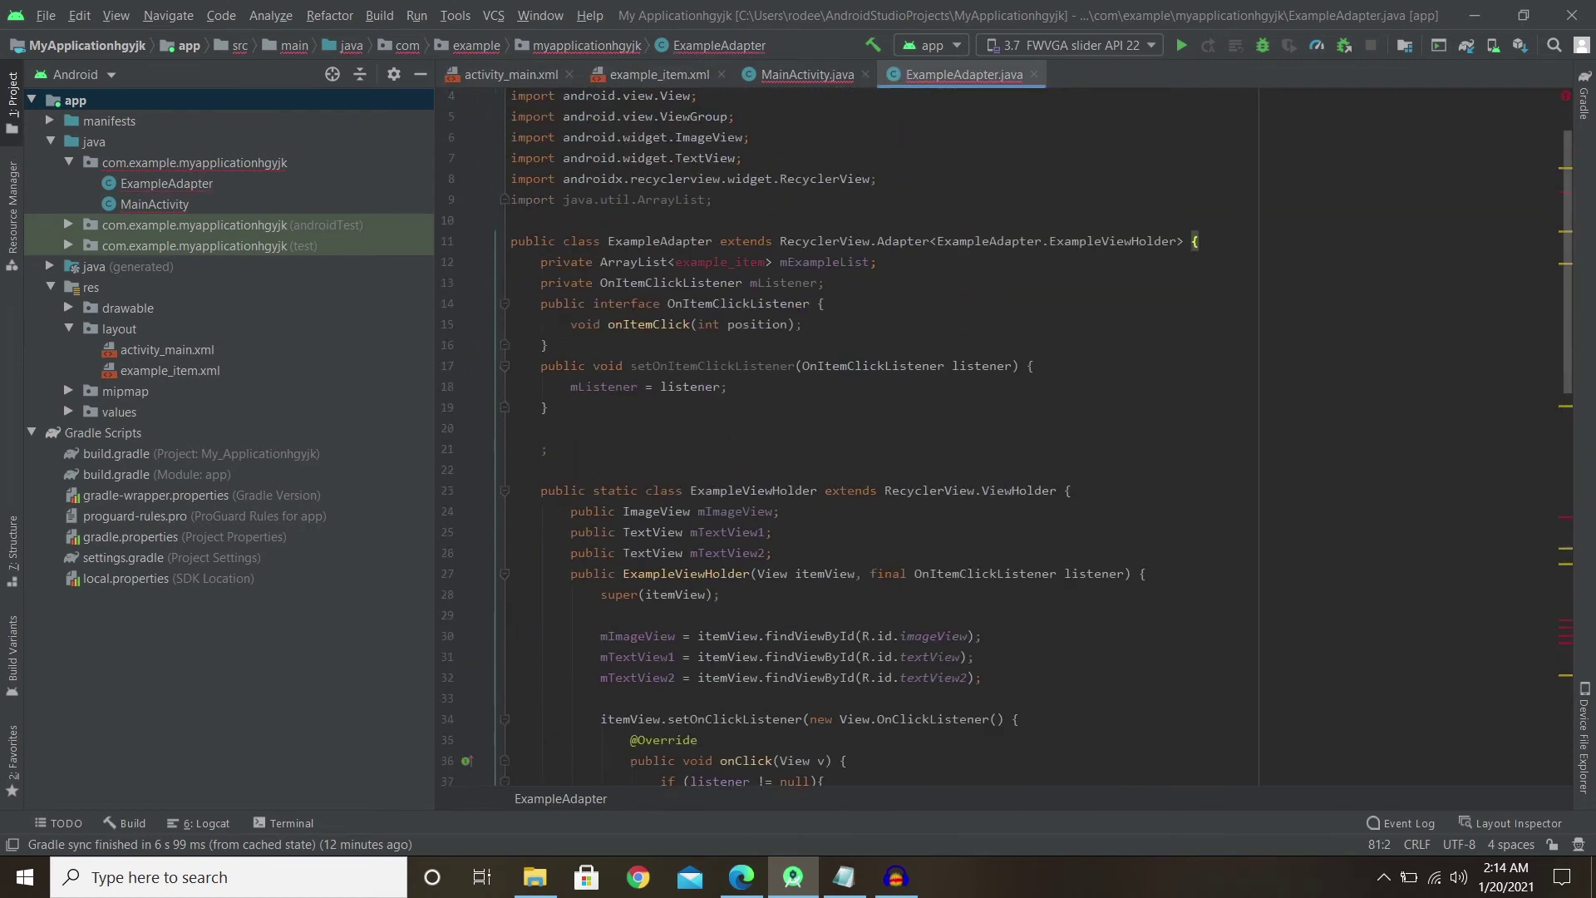
scroll(998, 437, up, 1)
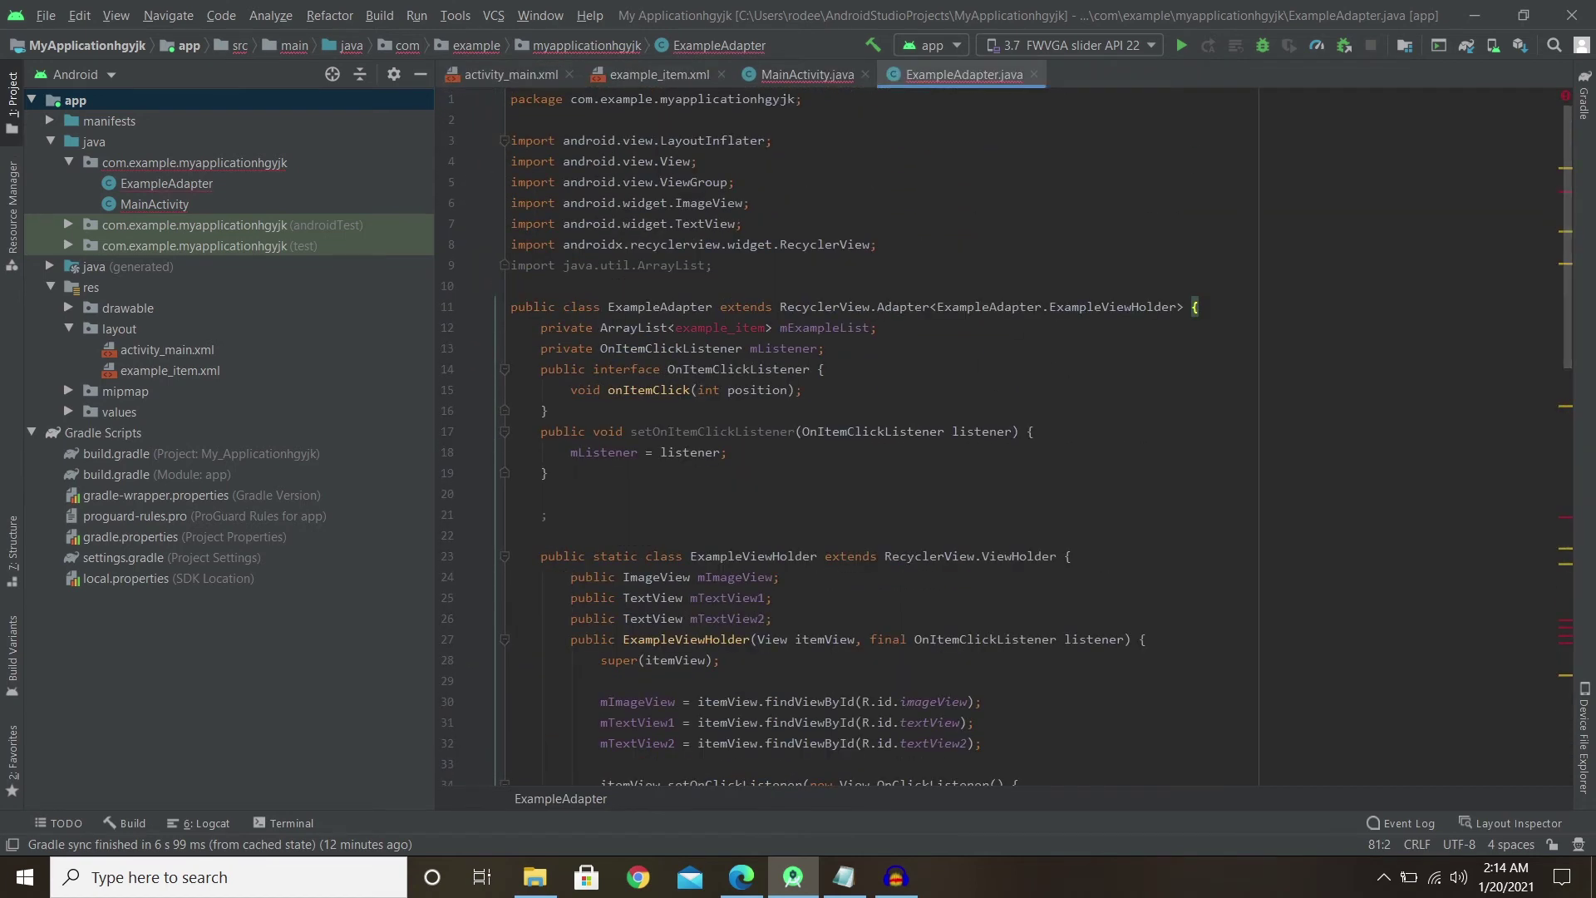
scroll(997, 437, down, 1)
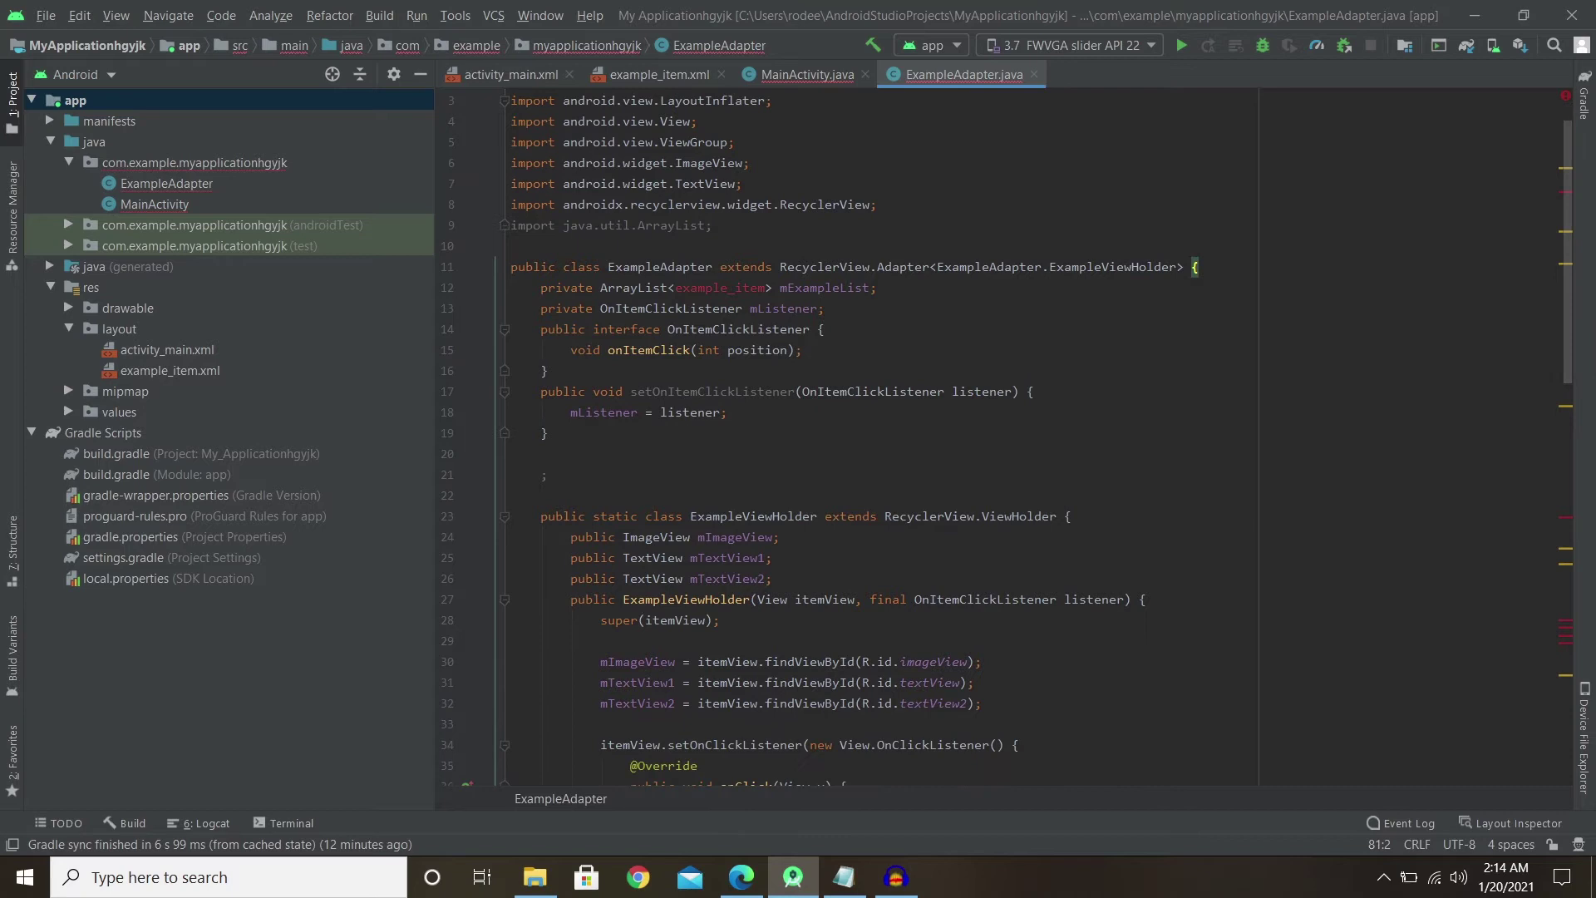
scroll(998, 436, down, 1)
scroll(997, 437, down, 15)
scroll(998, 436, up, 1)
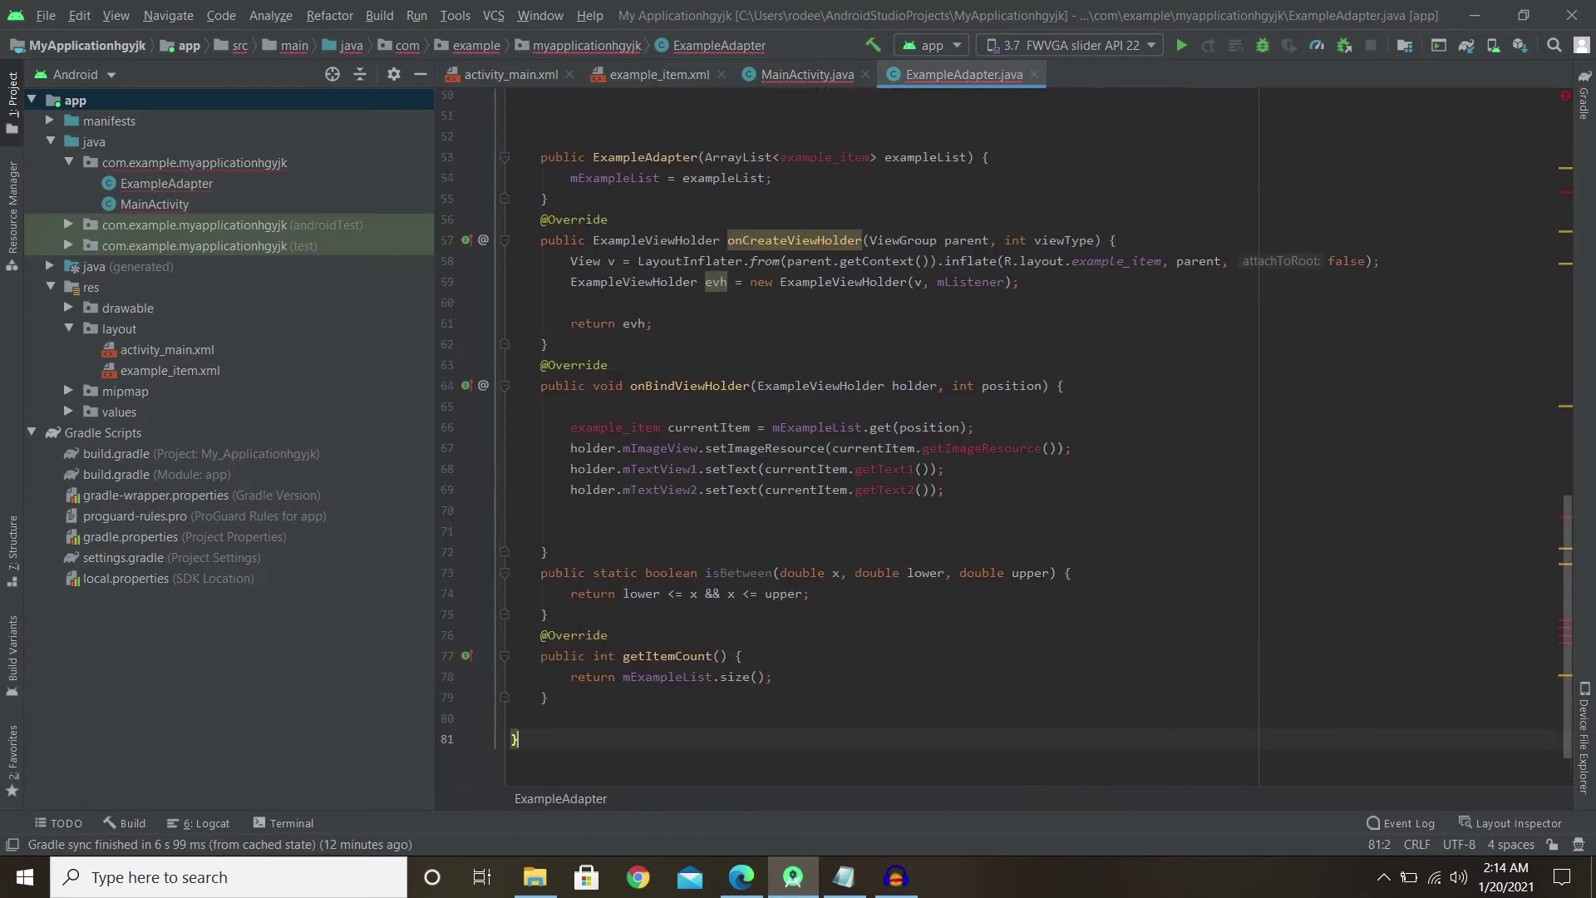
double_click(860, 161)
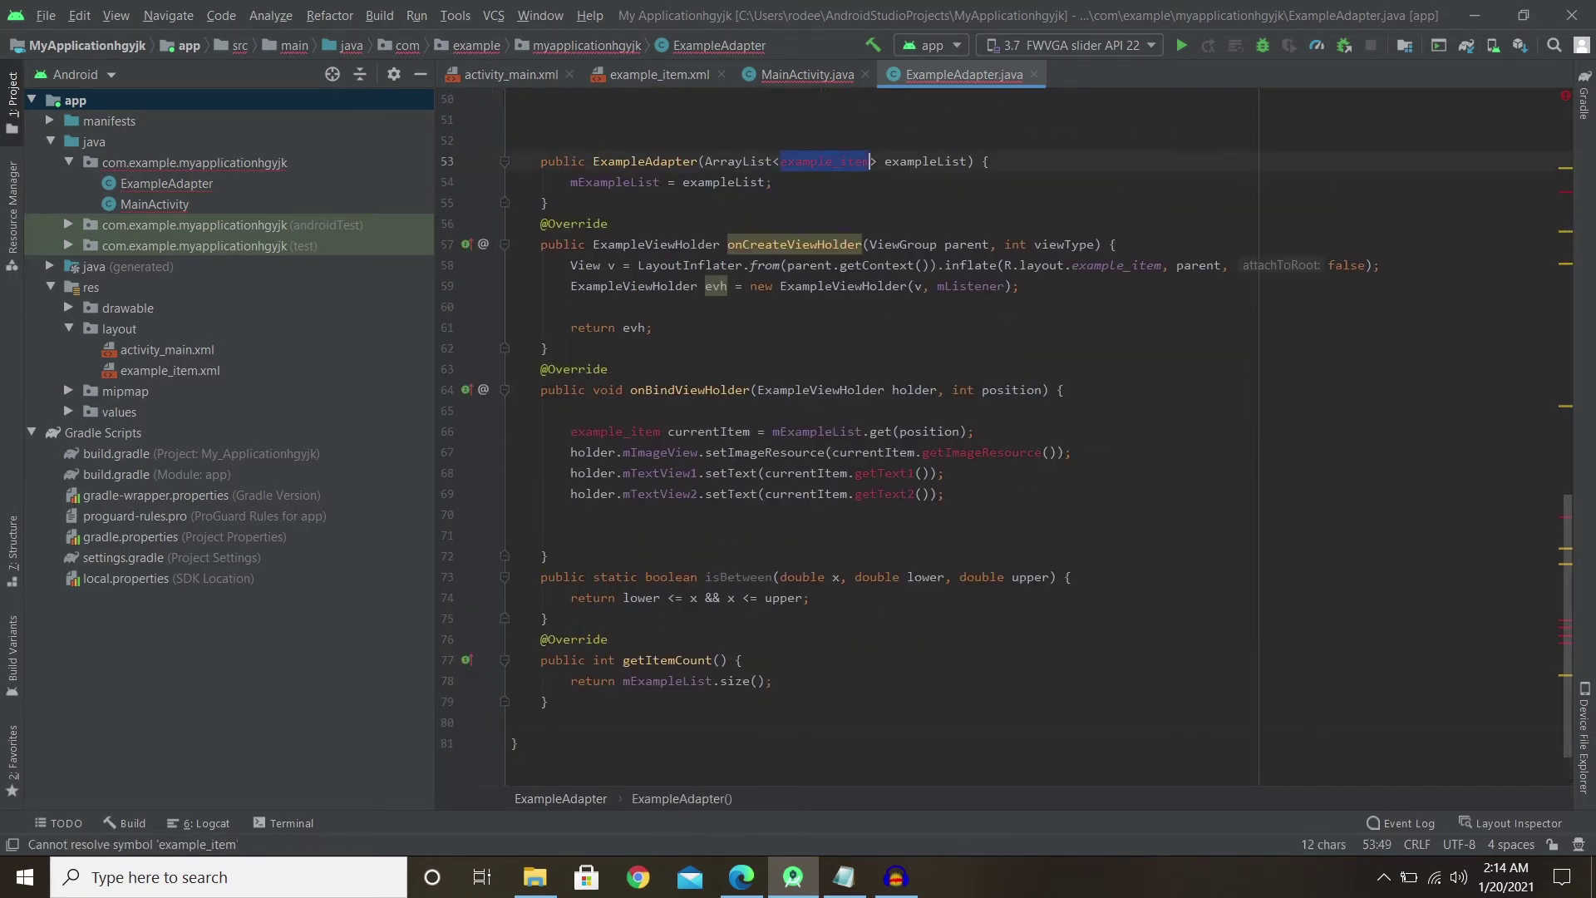
scroll(872, 161, down, 1)
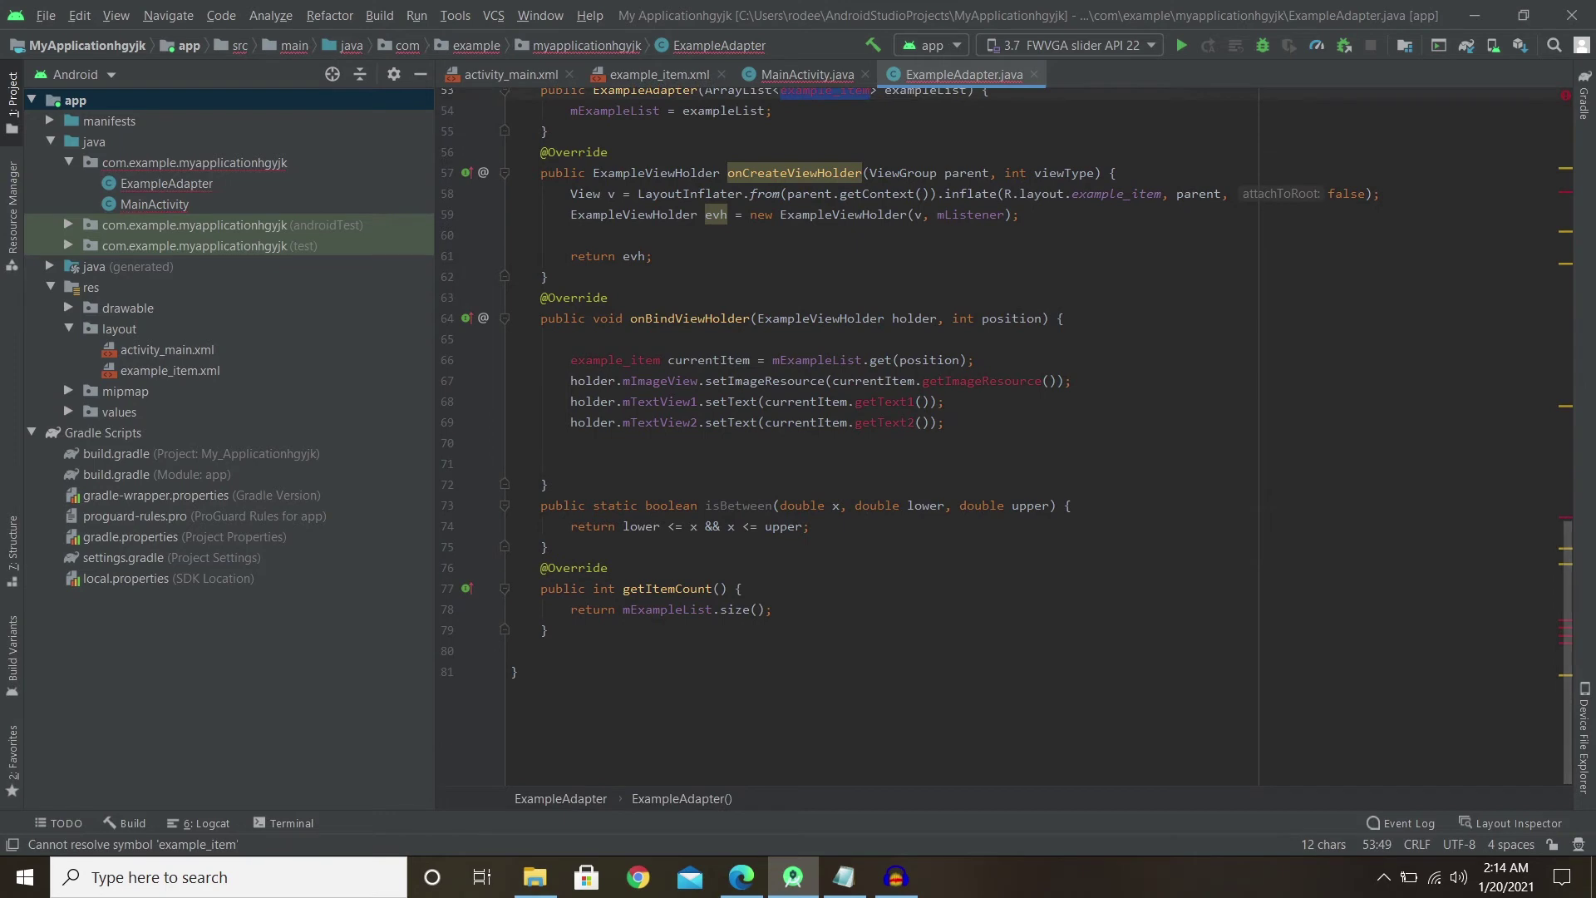
right_click(227, 158)
mouse_move(266, 166)
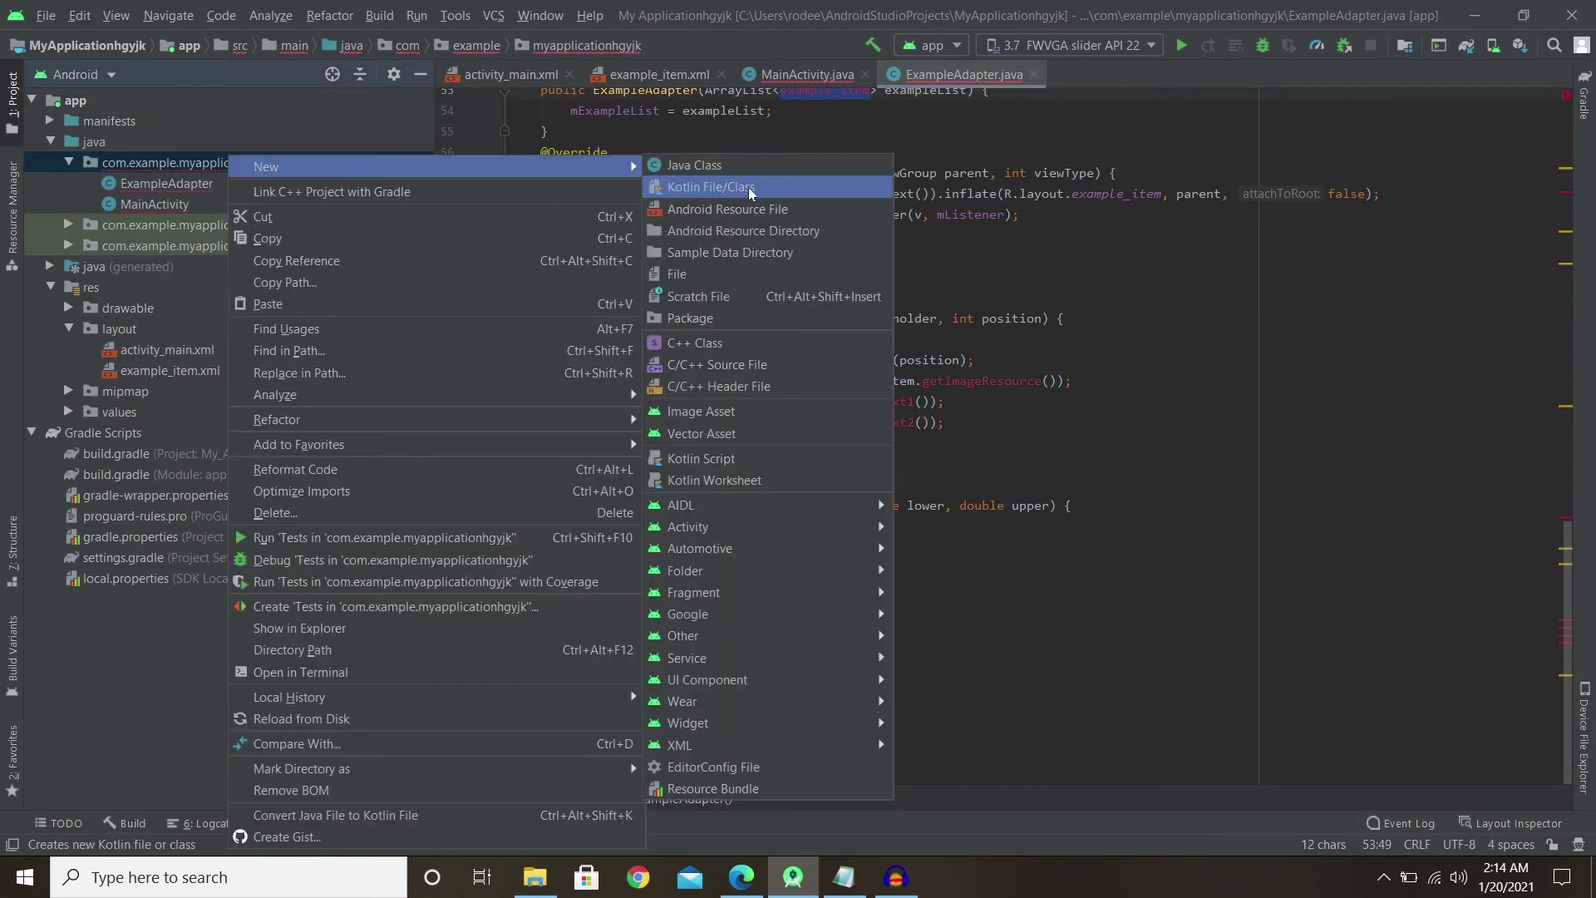
Create a new Java class named example_item in the app package.
click(694, 165)
text(example_item)
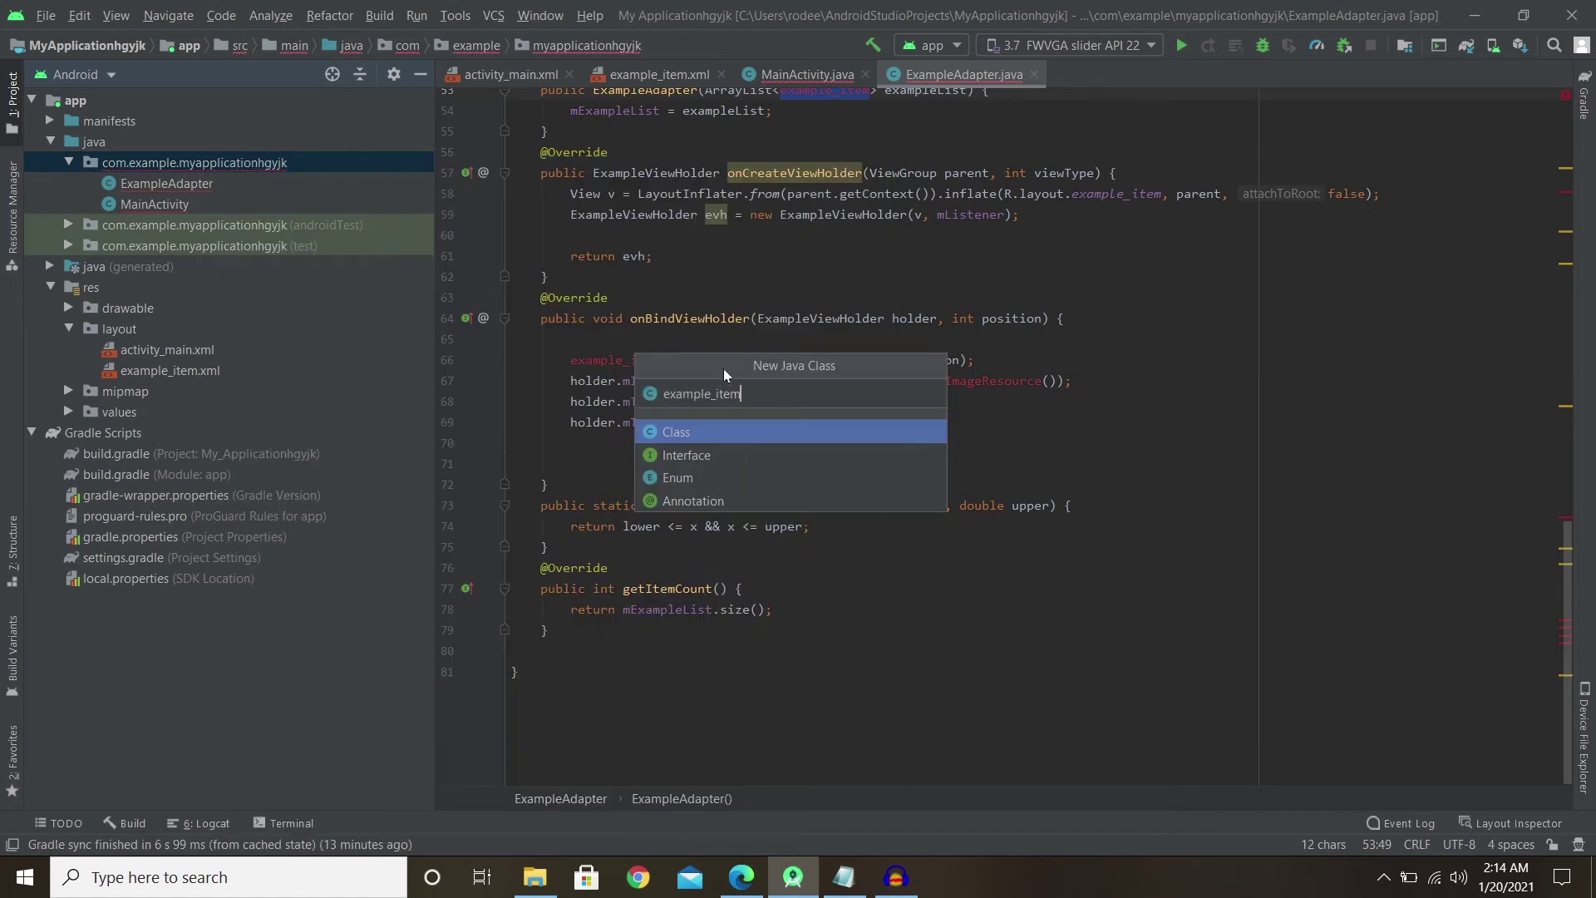
key(Return)
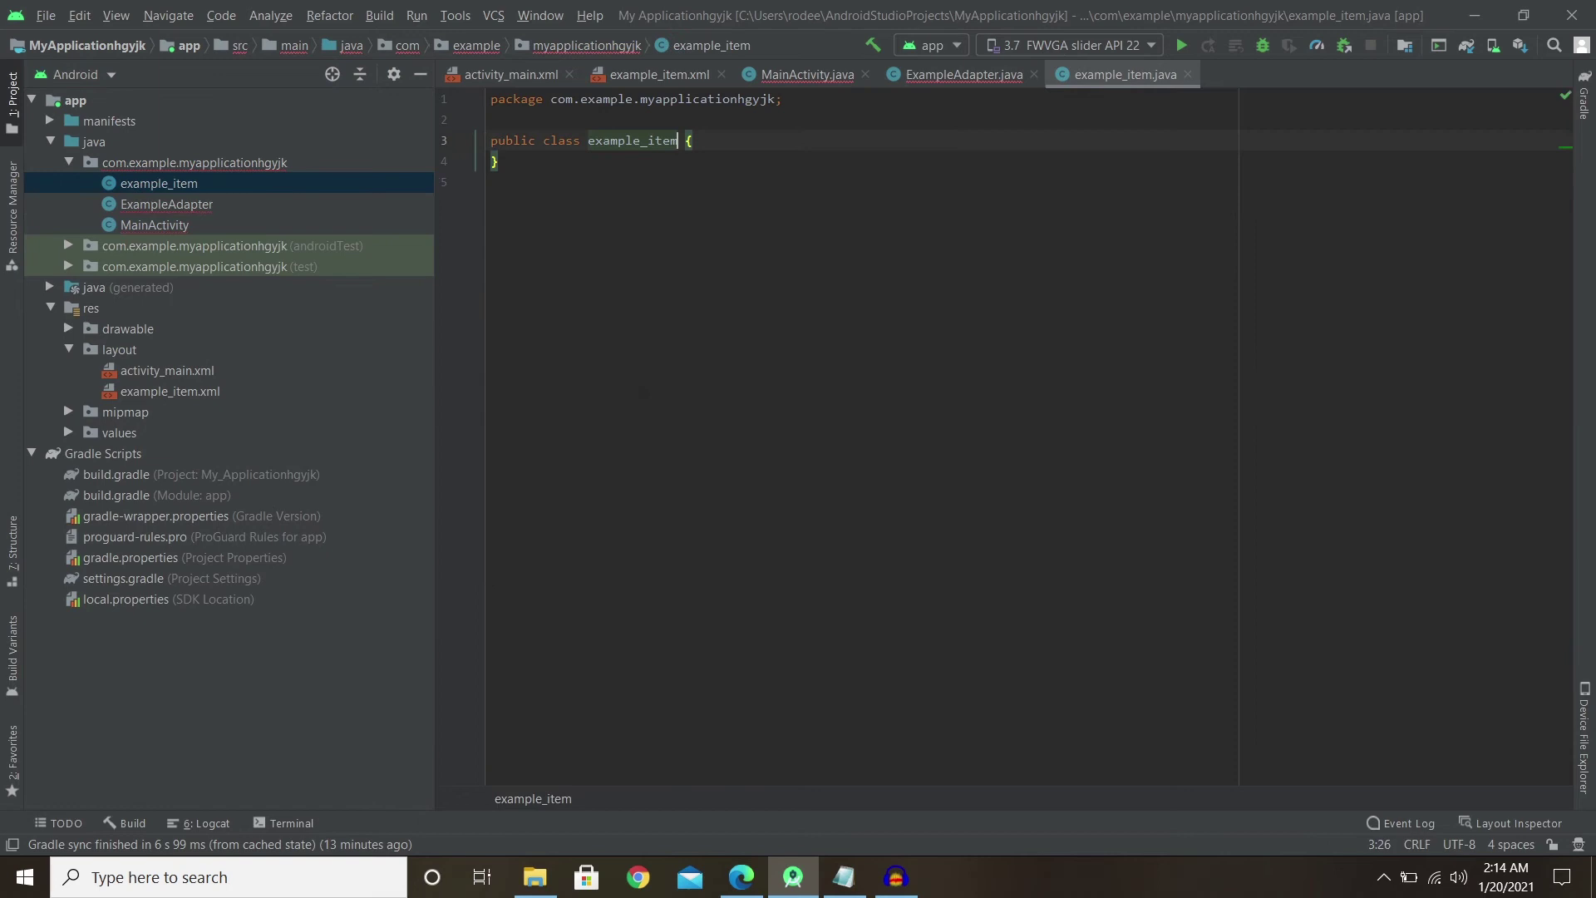
Copy the example_item class, with fields, constructor, getters and compareTo, from the Notepad notes.
click(844, 877)
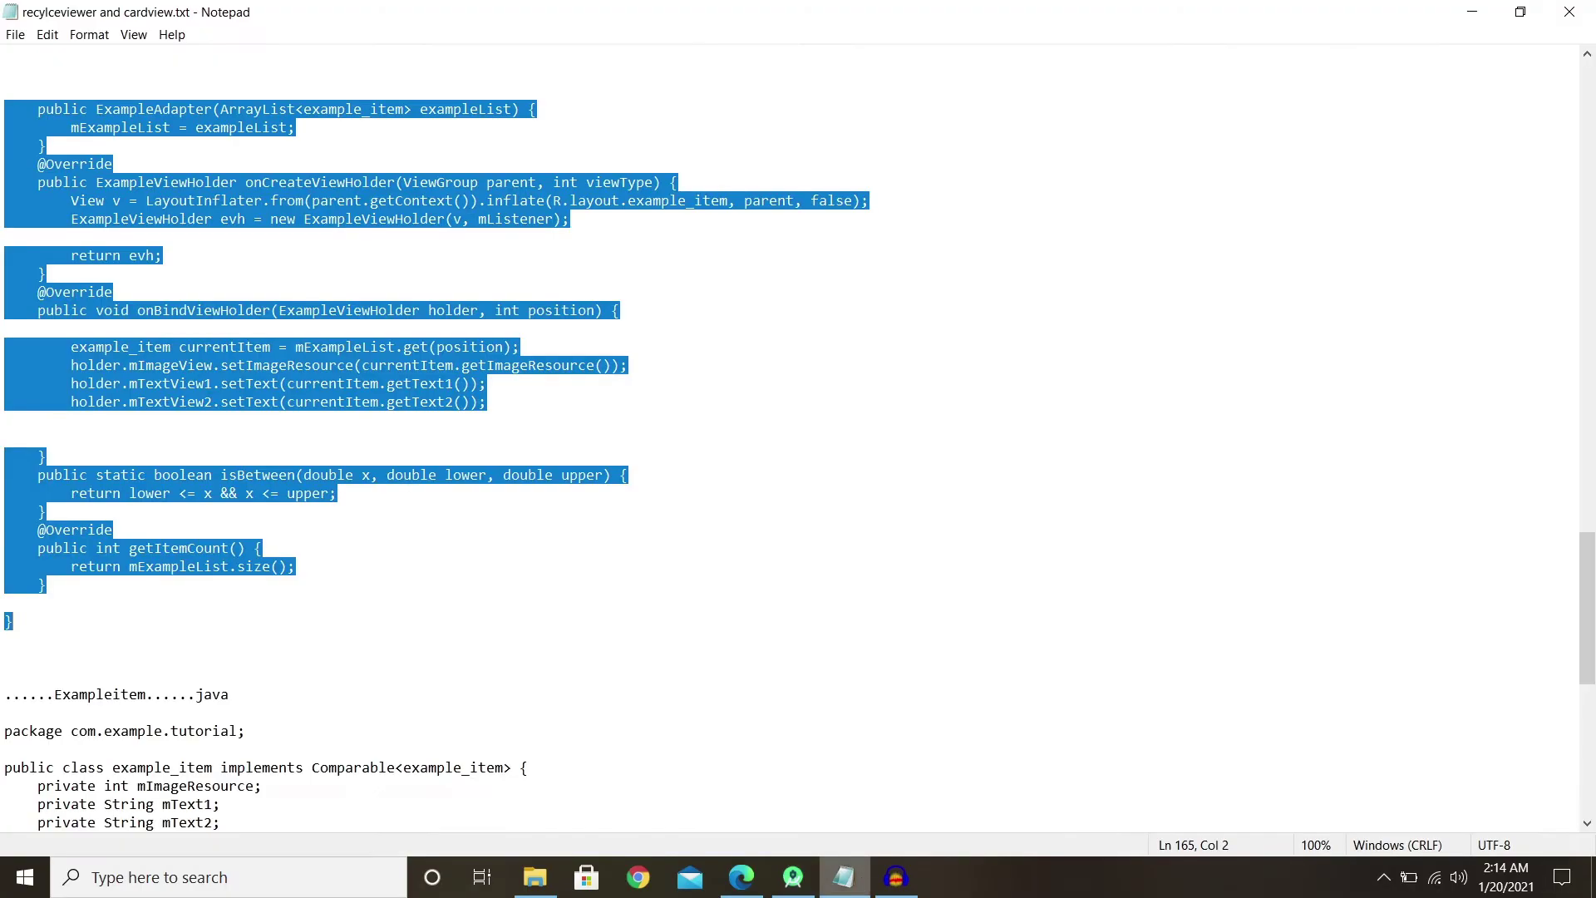
click(264, 548)
scroll(798, 436, down, 5)
scroll(799, 437, down, 5)
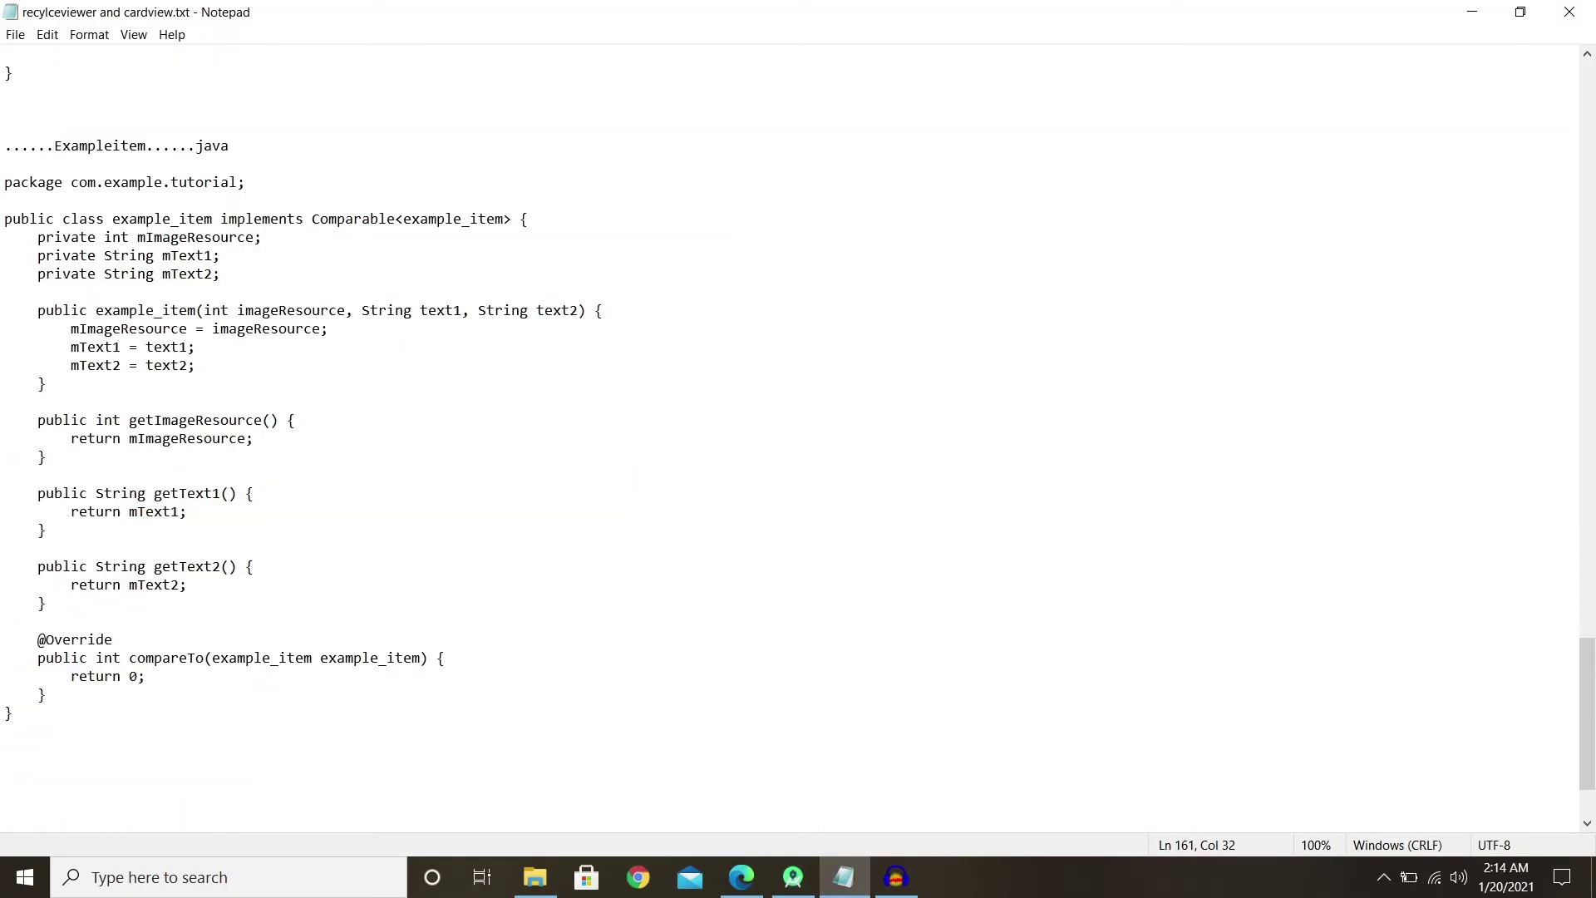
key(shift+Up)
key(shift+Up)
key(shift+Up)
key(shift+Up)
key(shift+Up)
key(shift+Up)
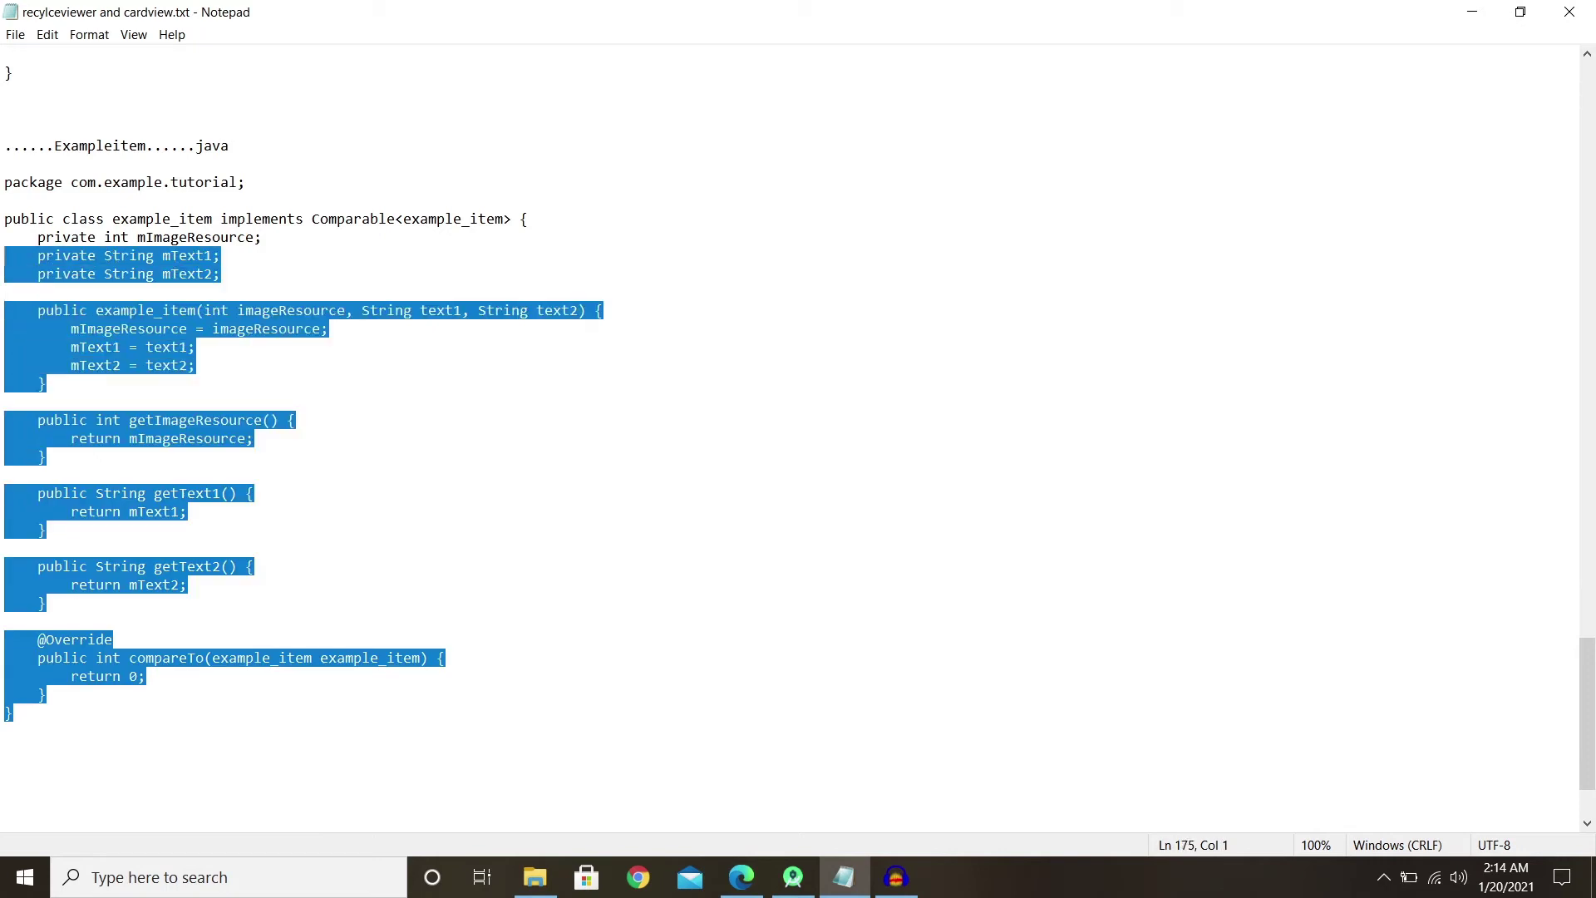
key(shift+Up)
key(shift+Up)
key(shift+Up)
key(shift+Down)
key(shift+Down)
key(shift+Down)
key(shift+Up)
key(shift+Up)
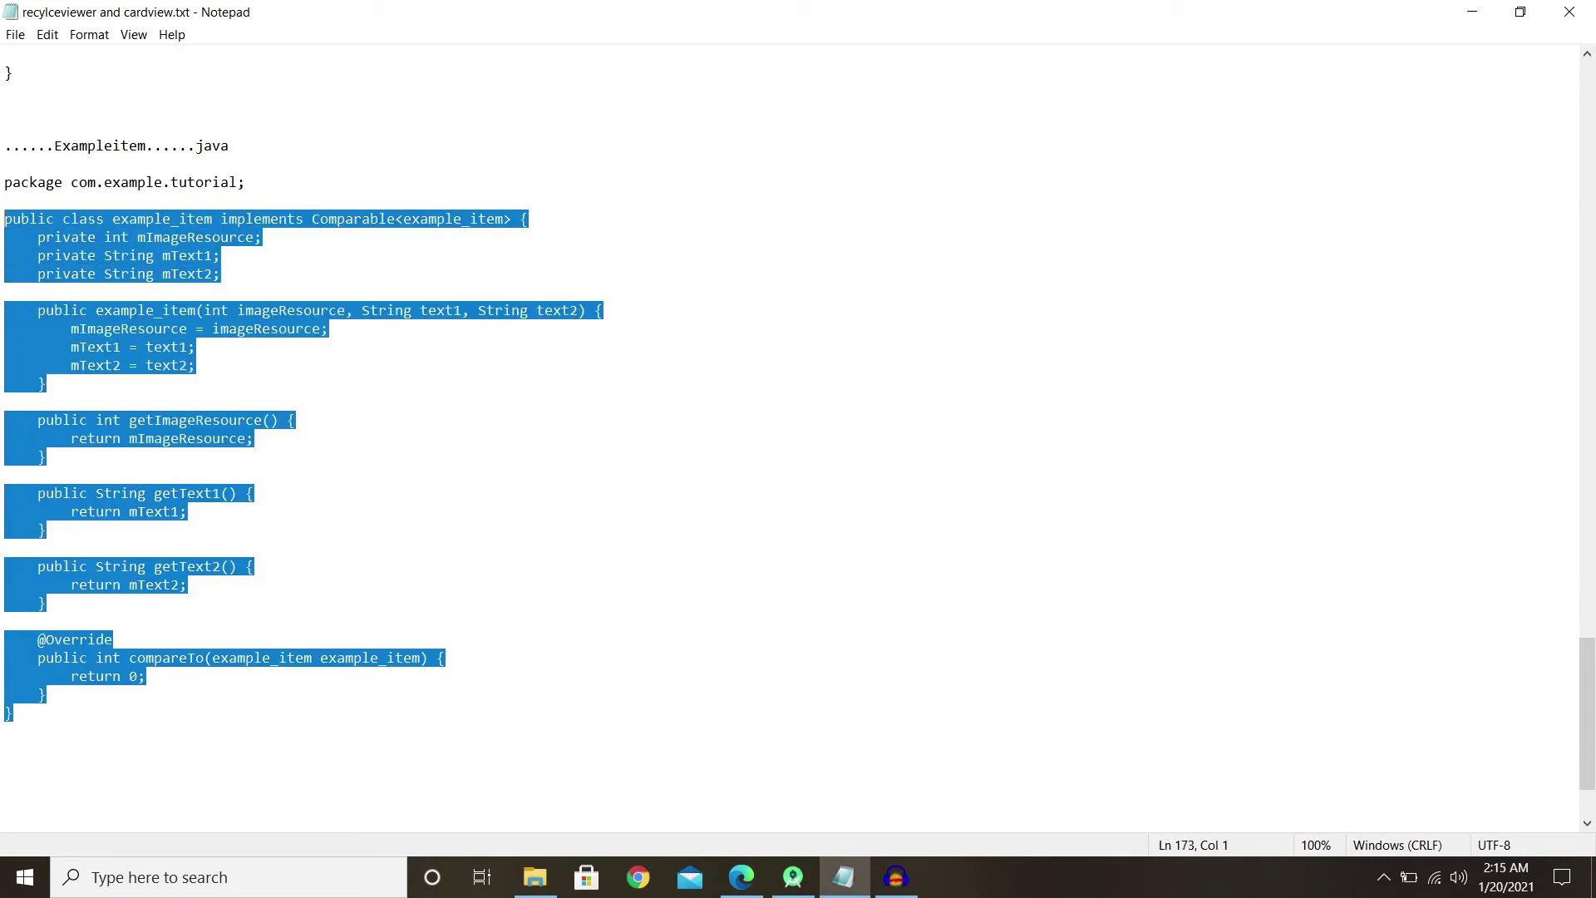
key(shift+F10)
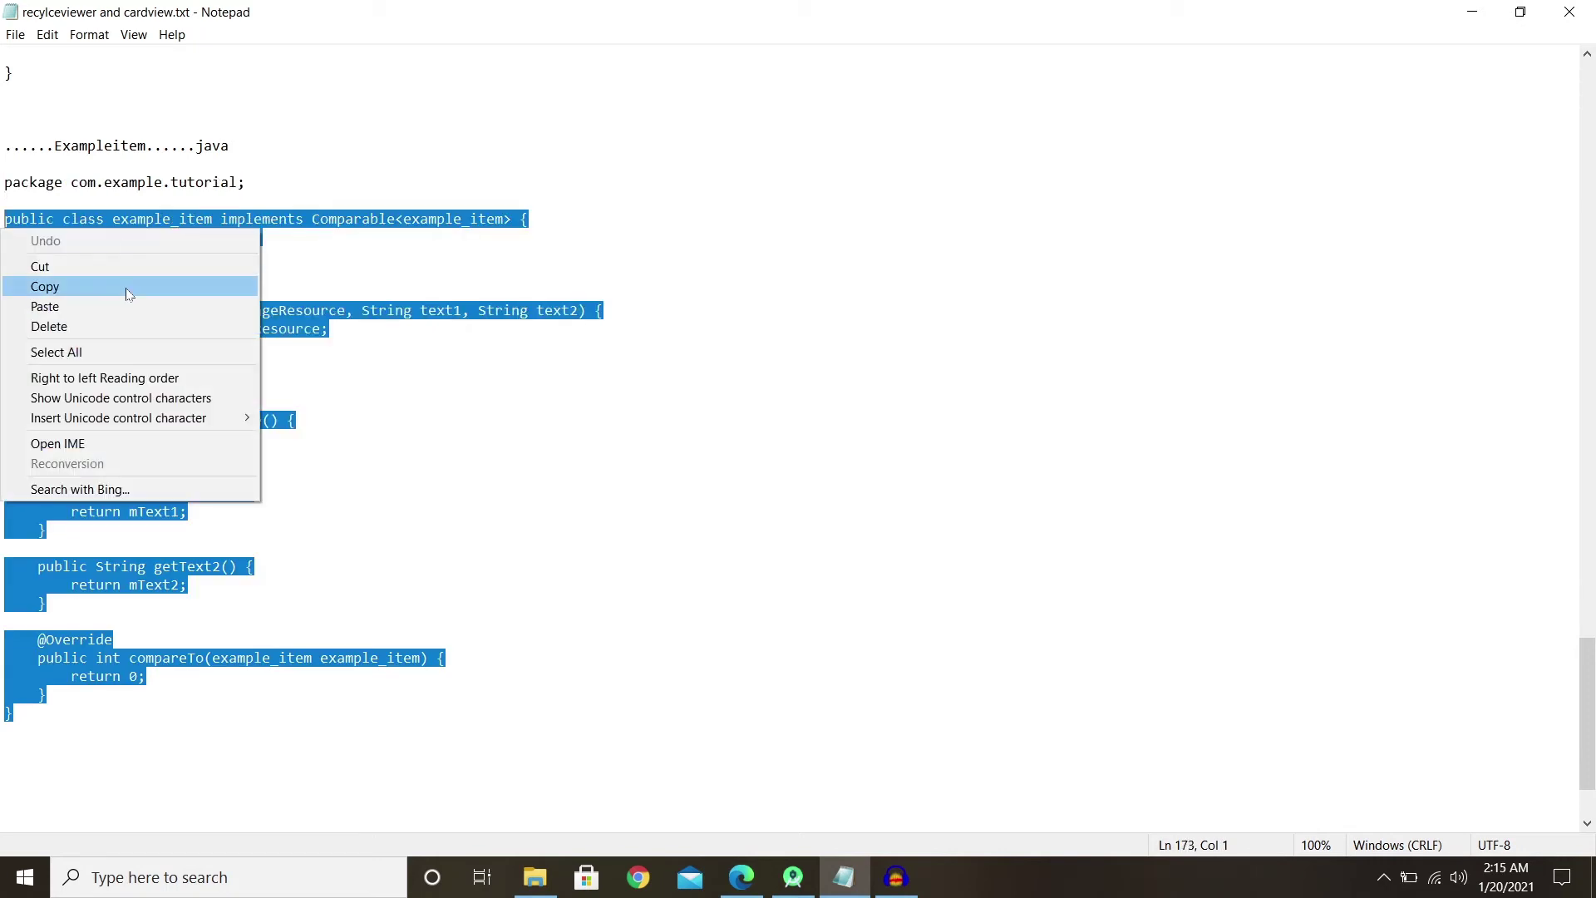
click(126, 293)
Replace the empty example_item stub with the pasted Comparable item class.
click(1472, 12)
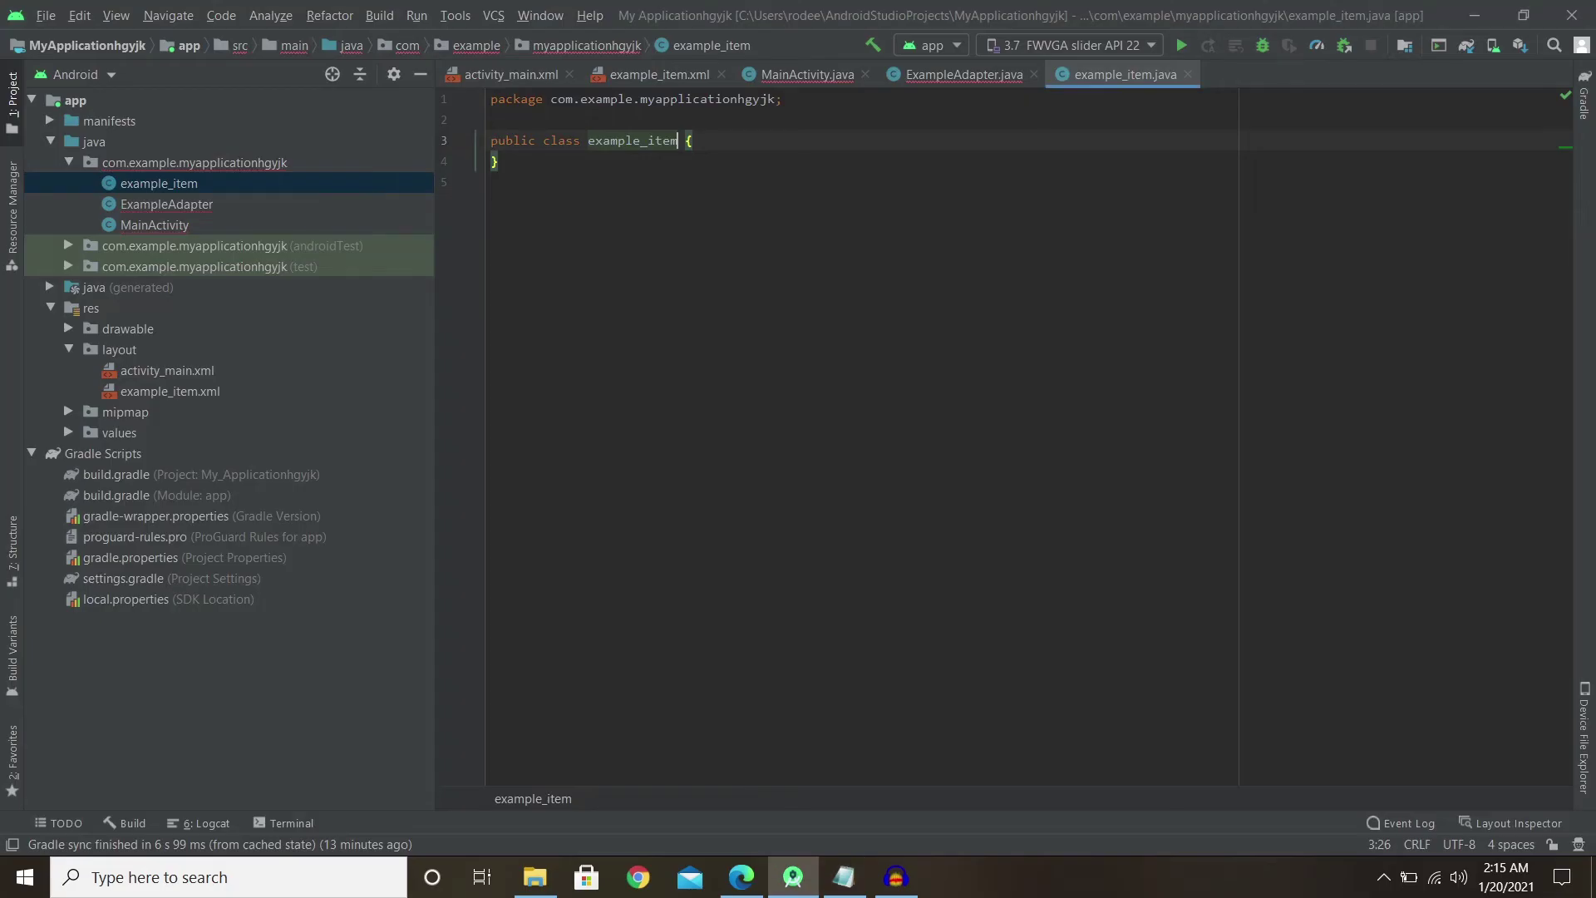
drag(499, 183, 481, 141)
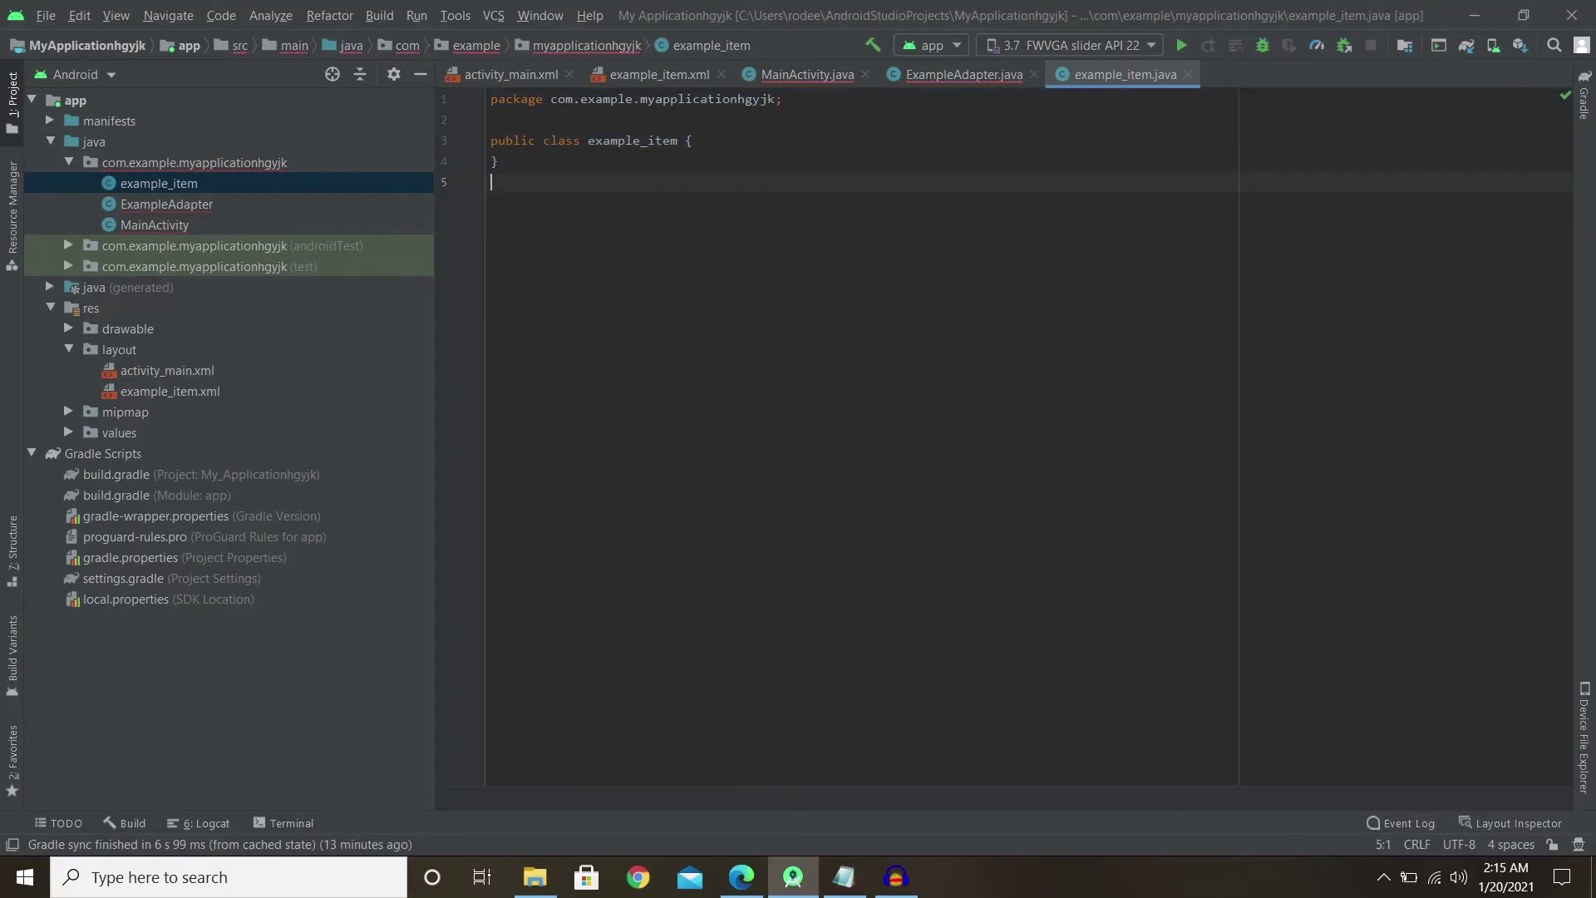
key(BackSpace)
right_click(793, 322)
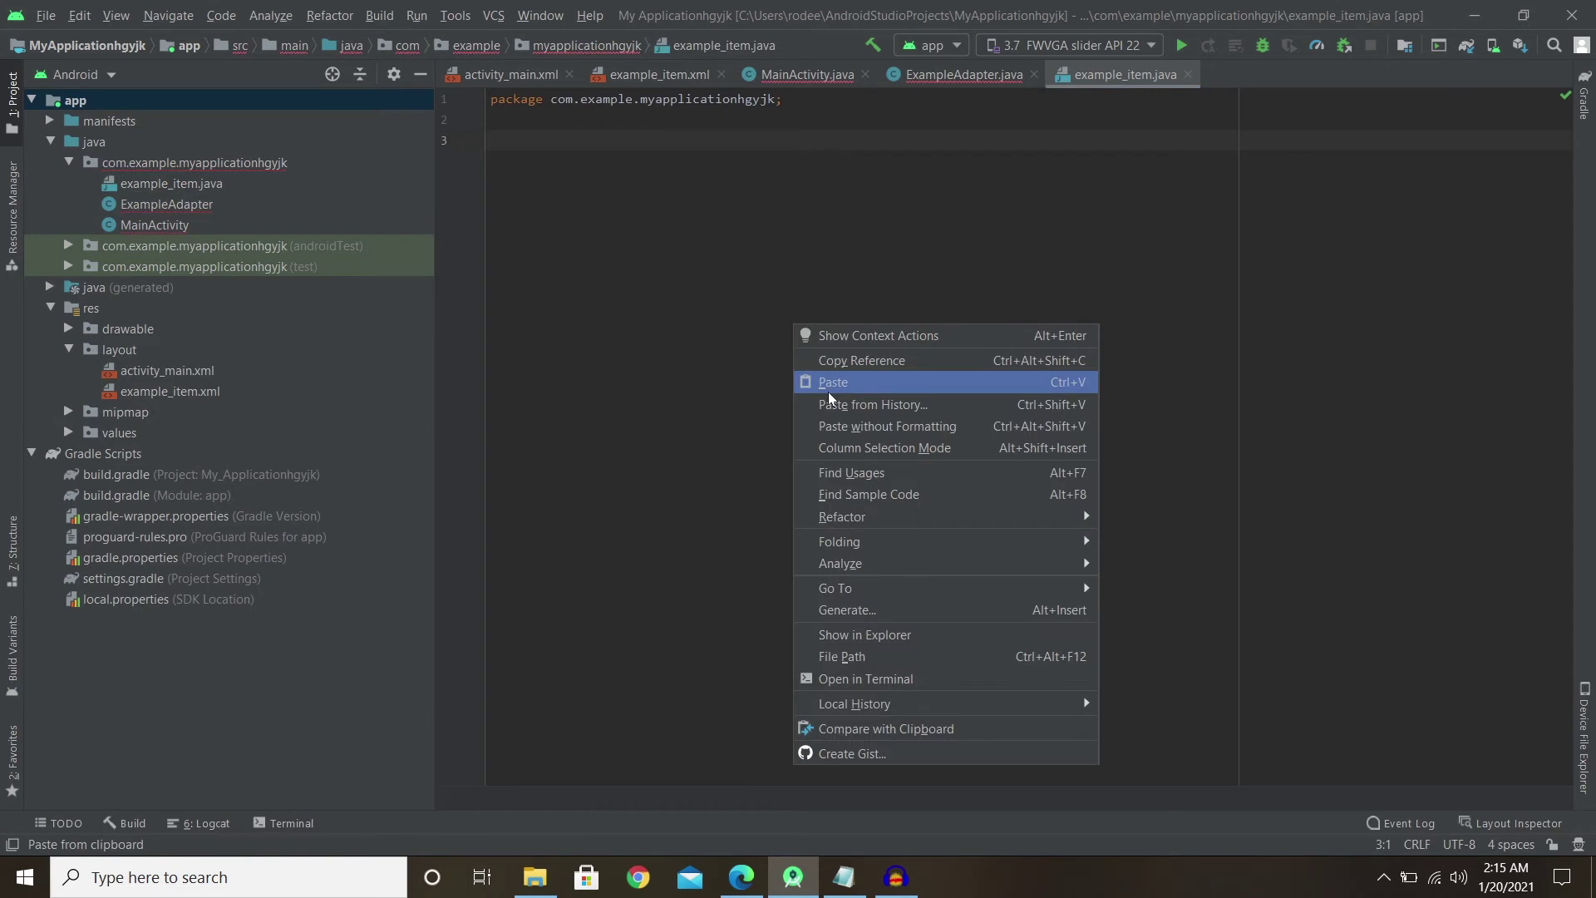
click(829, 388)
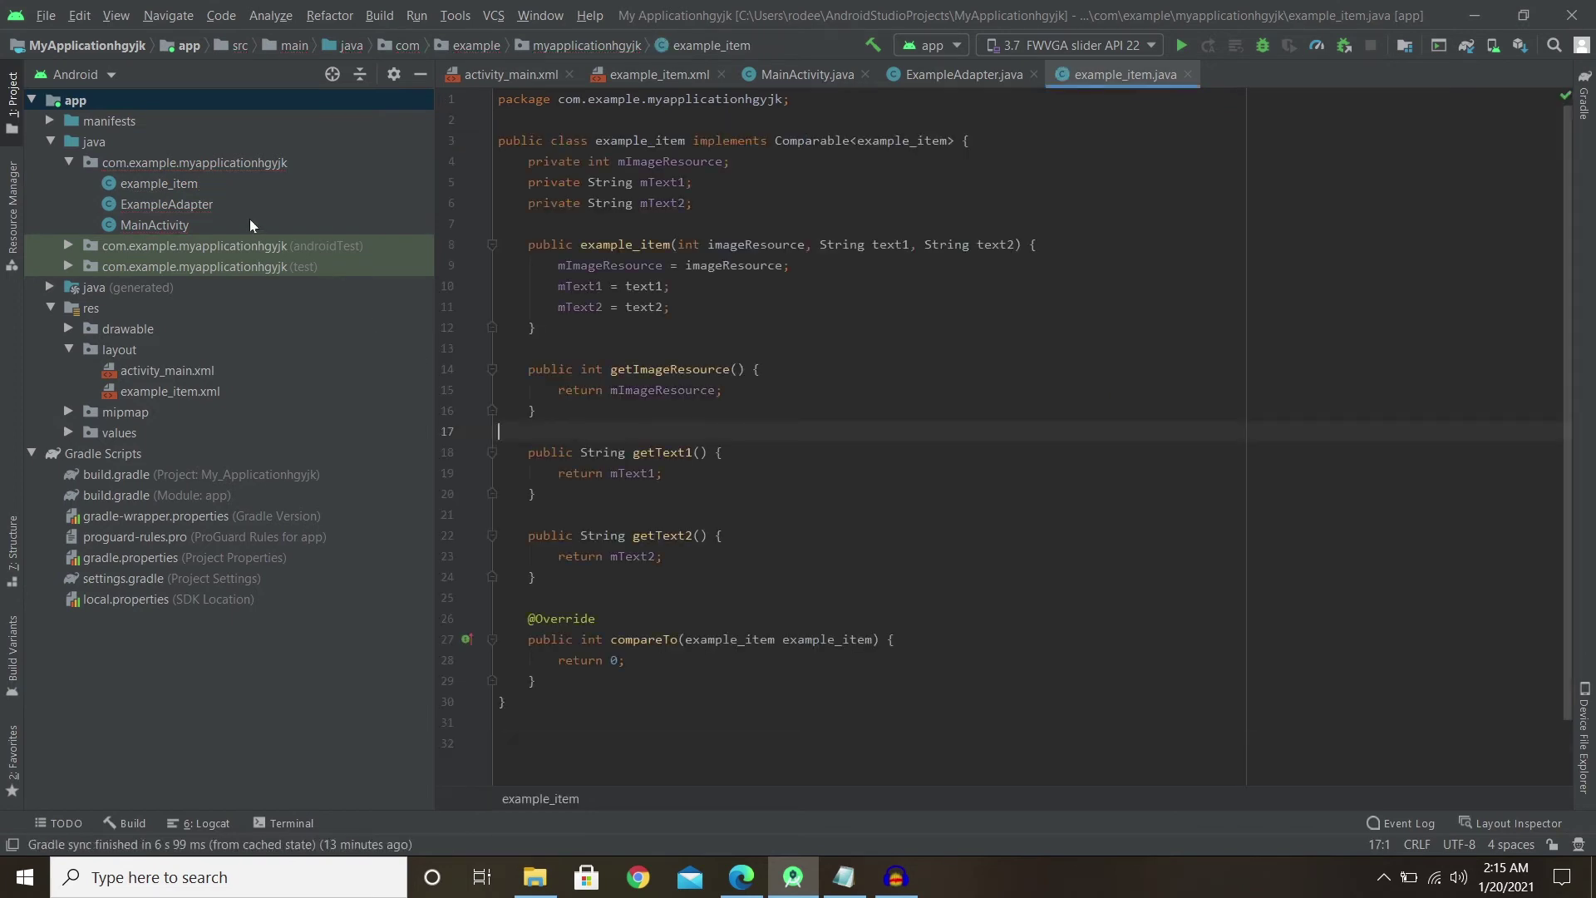
Switch between the ExampleAdapter and example_item source files.
double_click(202, 203)
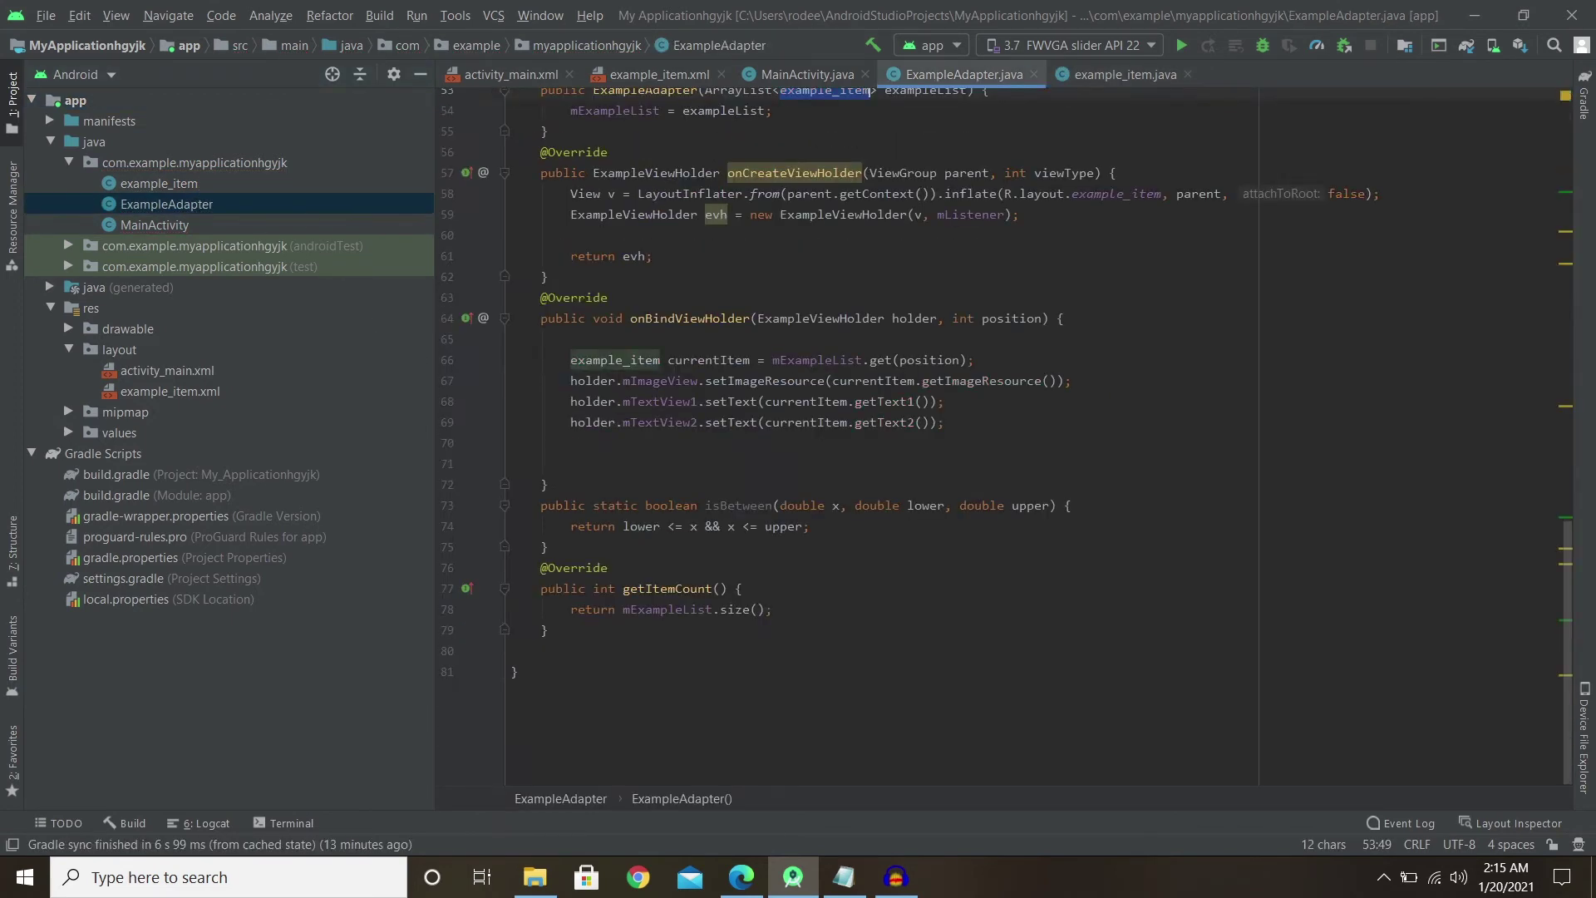
double_click(174, 184)
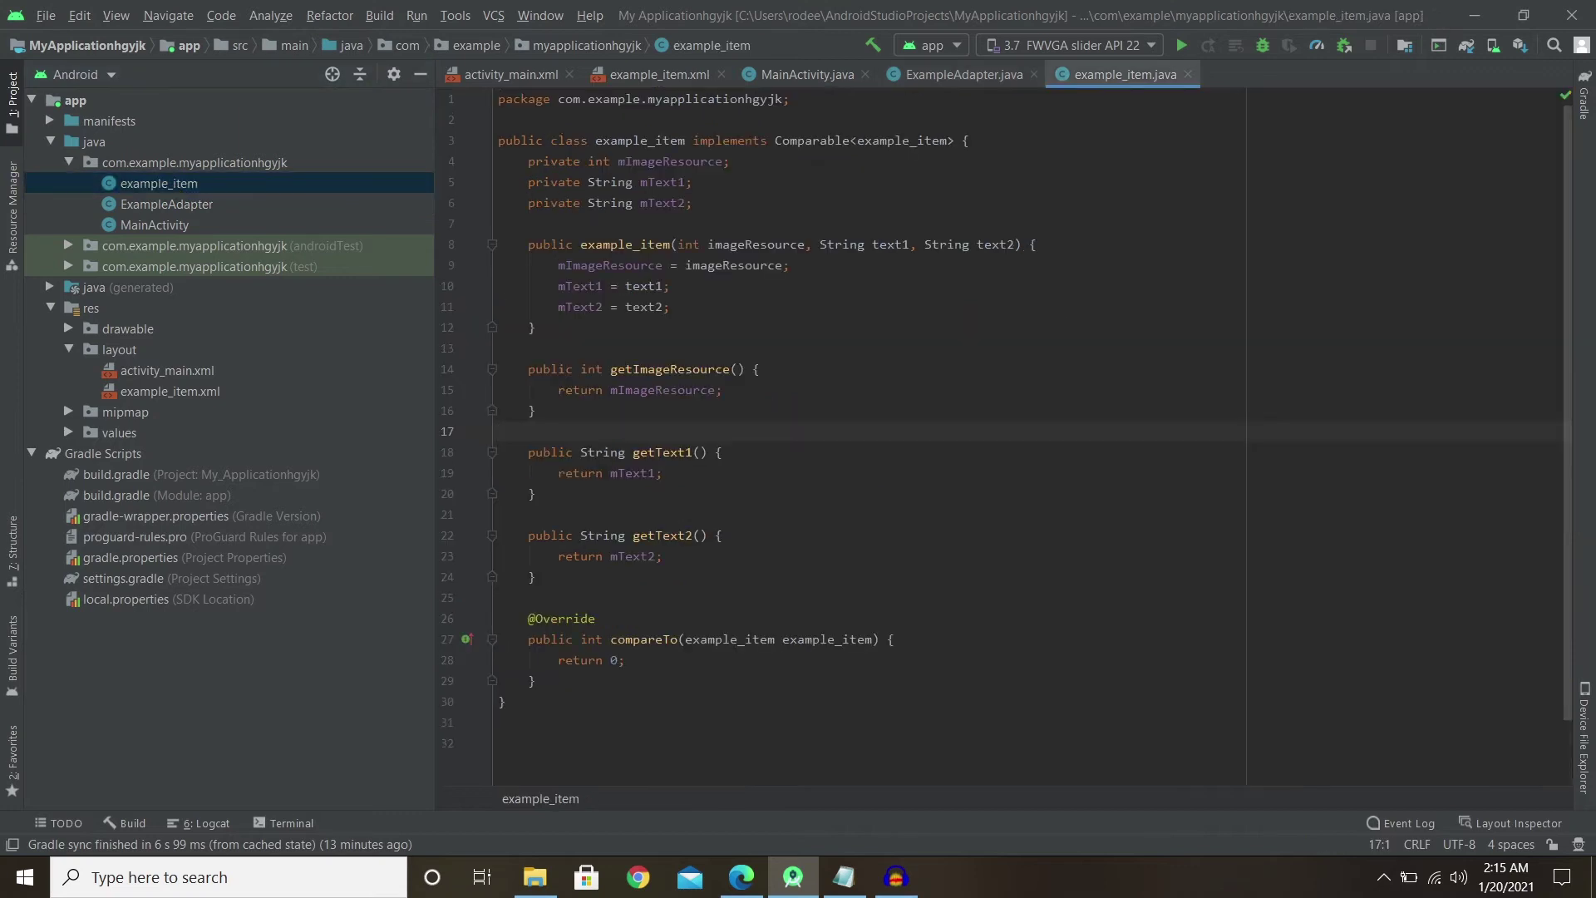
double_click(219, 207)
Duplicate MainActivity's exampleList.add line so onCreate adds three items.
click(698, 338)
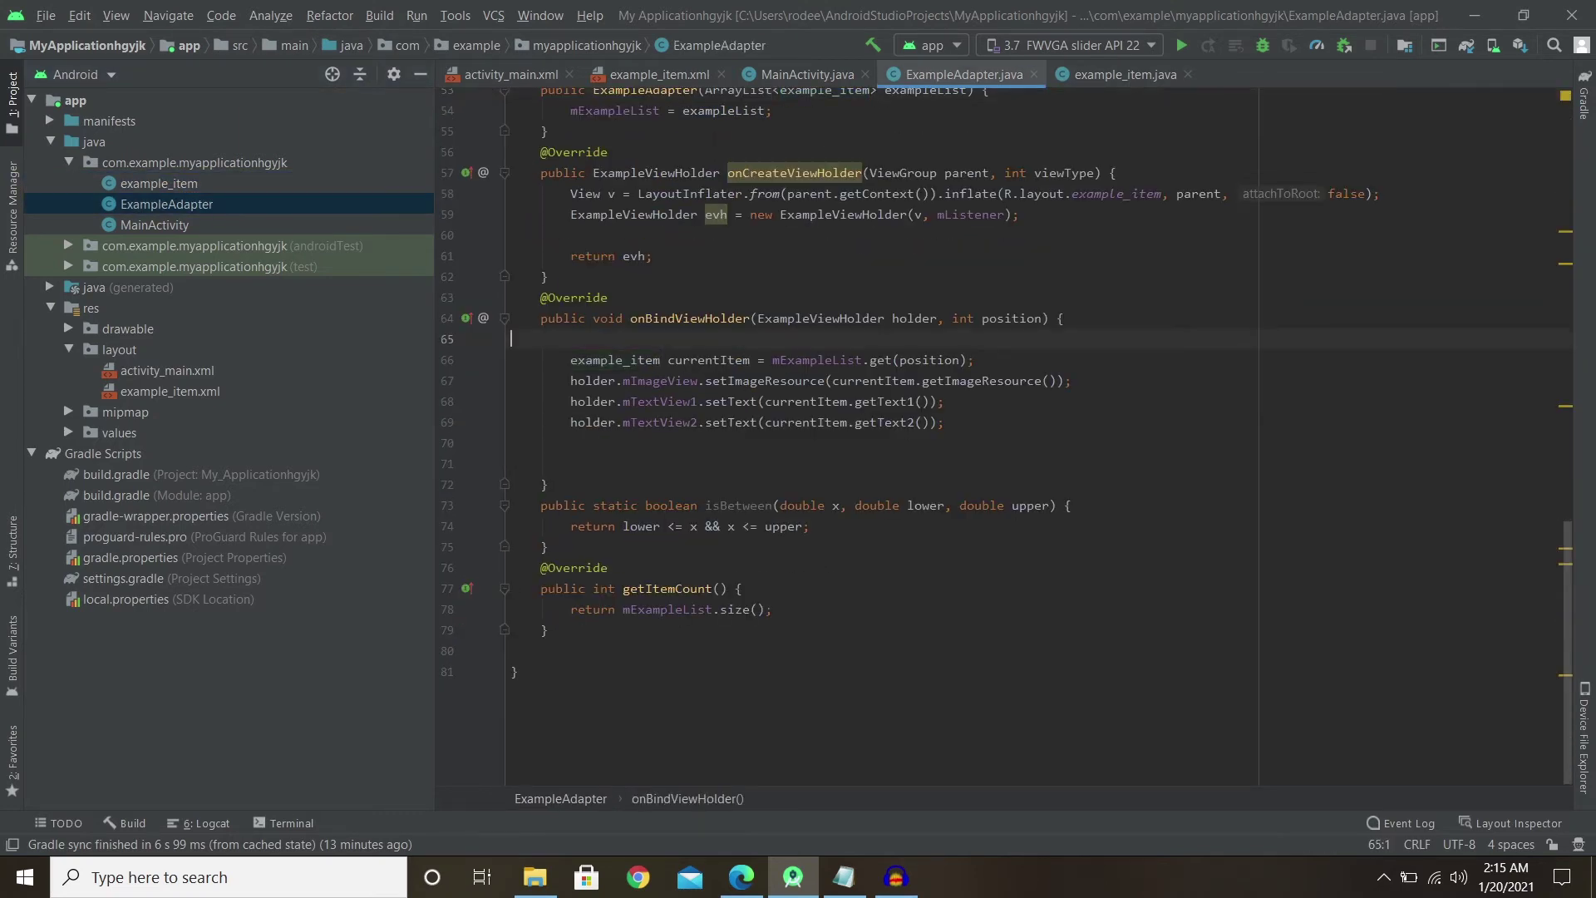
scroll(998, 436, up, 3)
scroll(999, 437, up, 2)
double_click(155, 225)
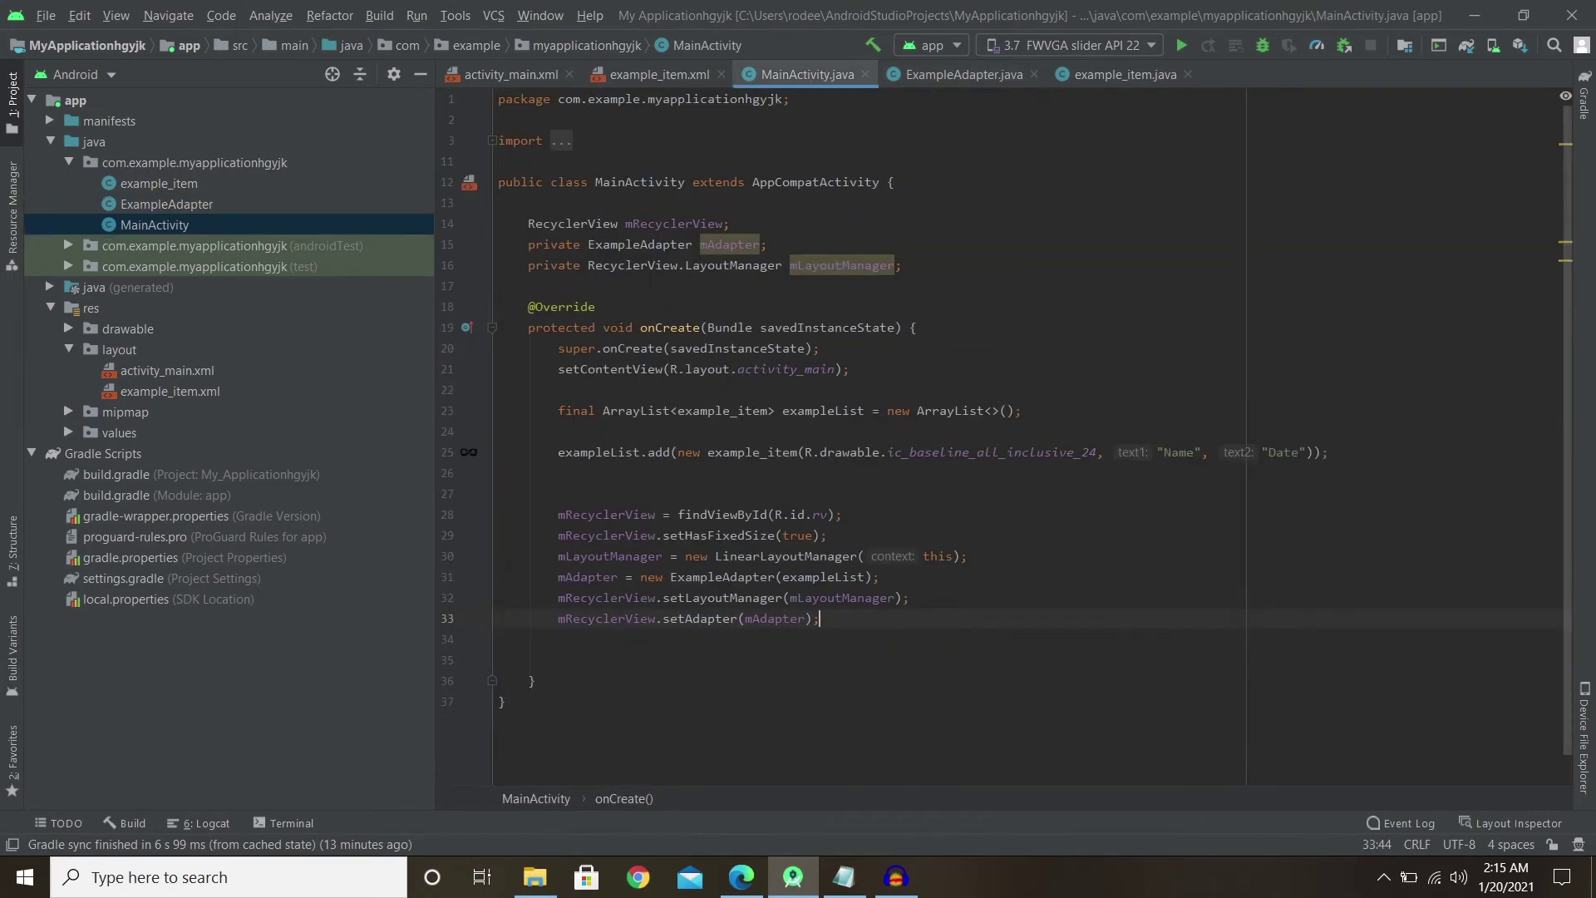
drag(888, 452, 1497, 472)
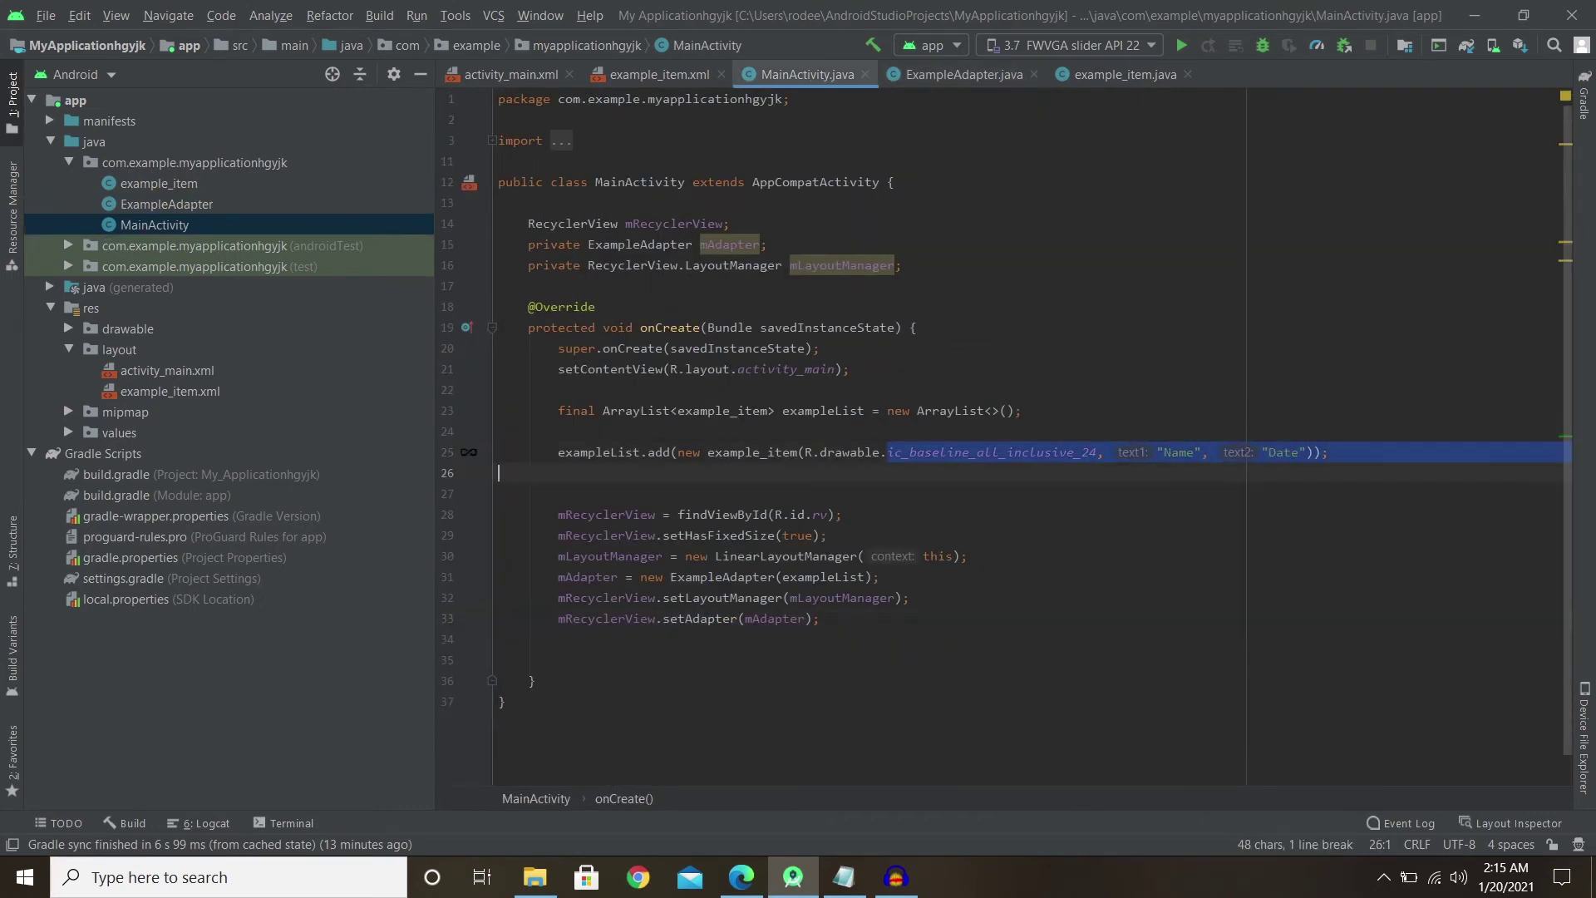
key(Escape)
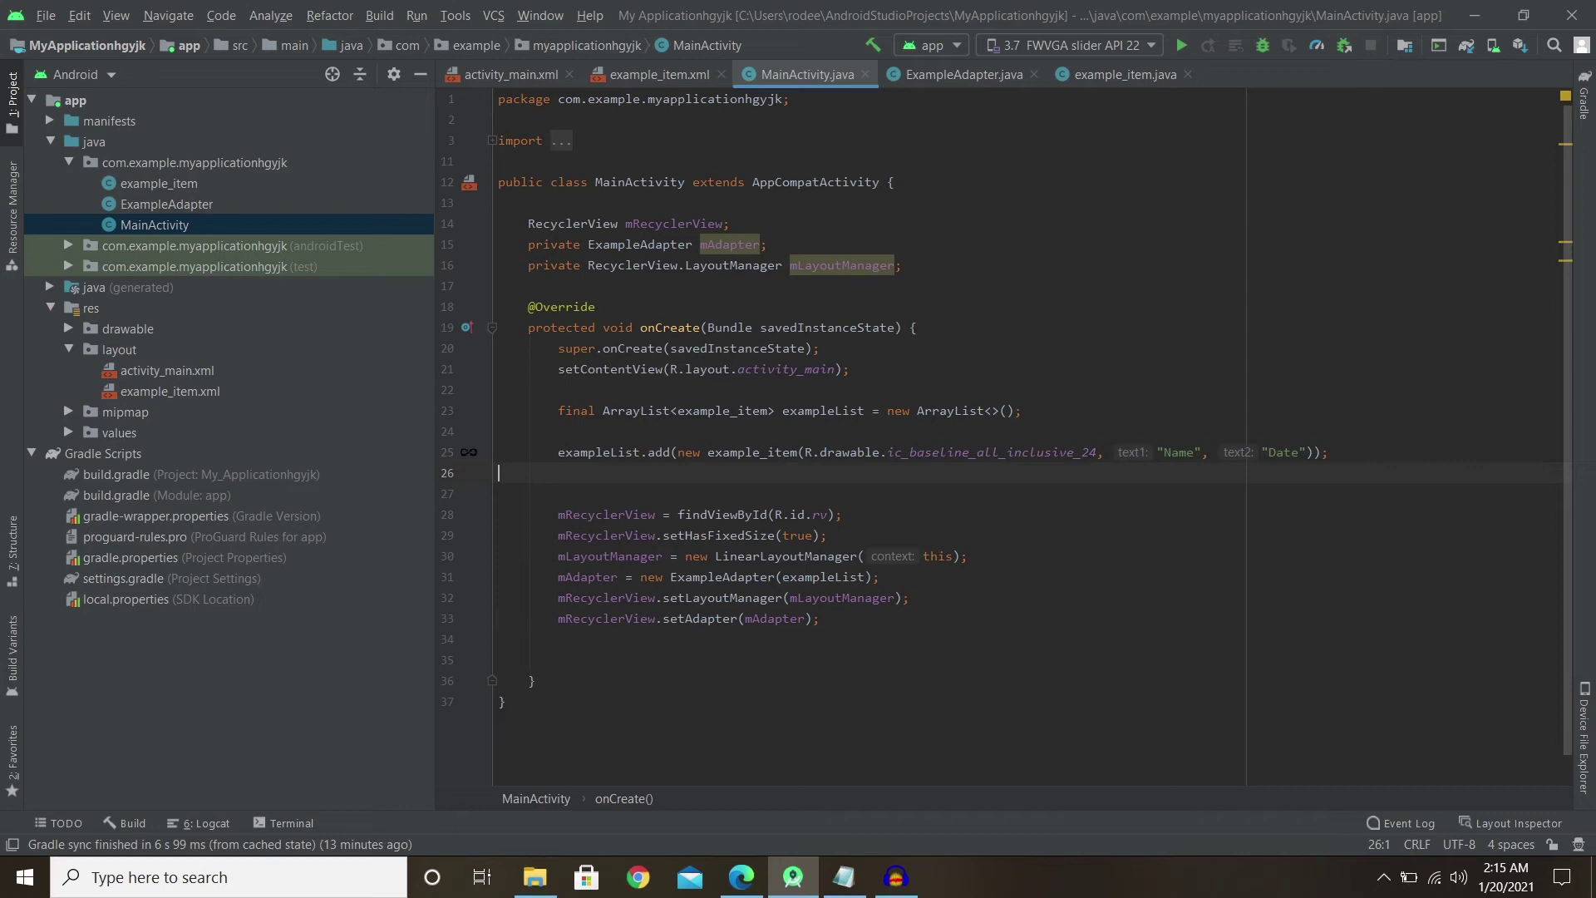
drag(1334, 451, 536, 452)
right_click(537, 451)
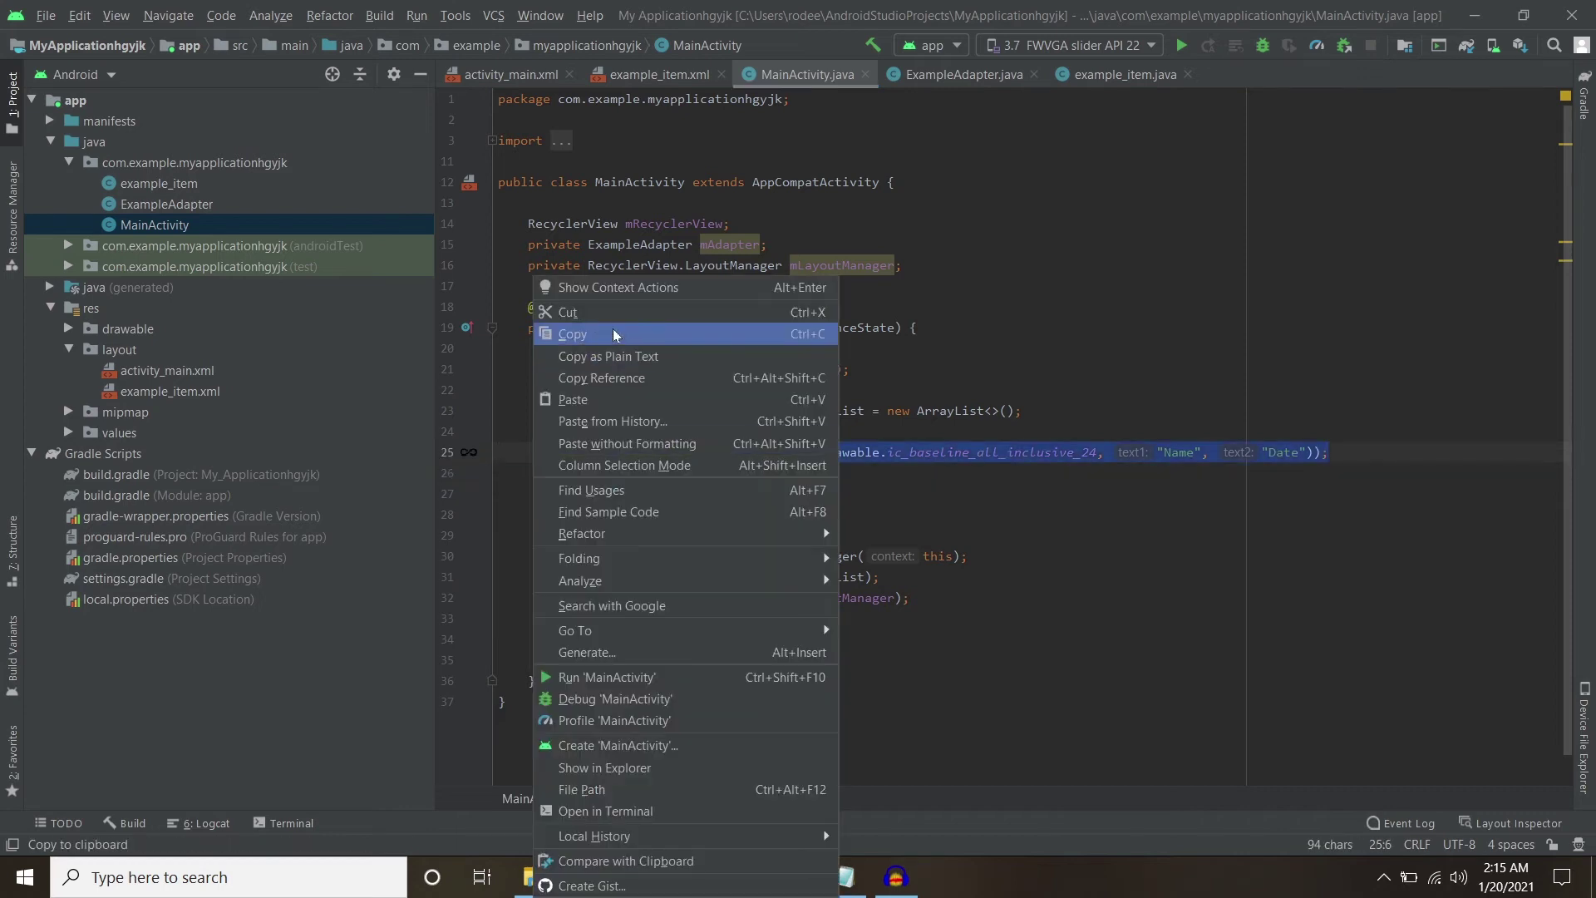
click(612, 331)
key(End)
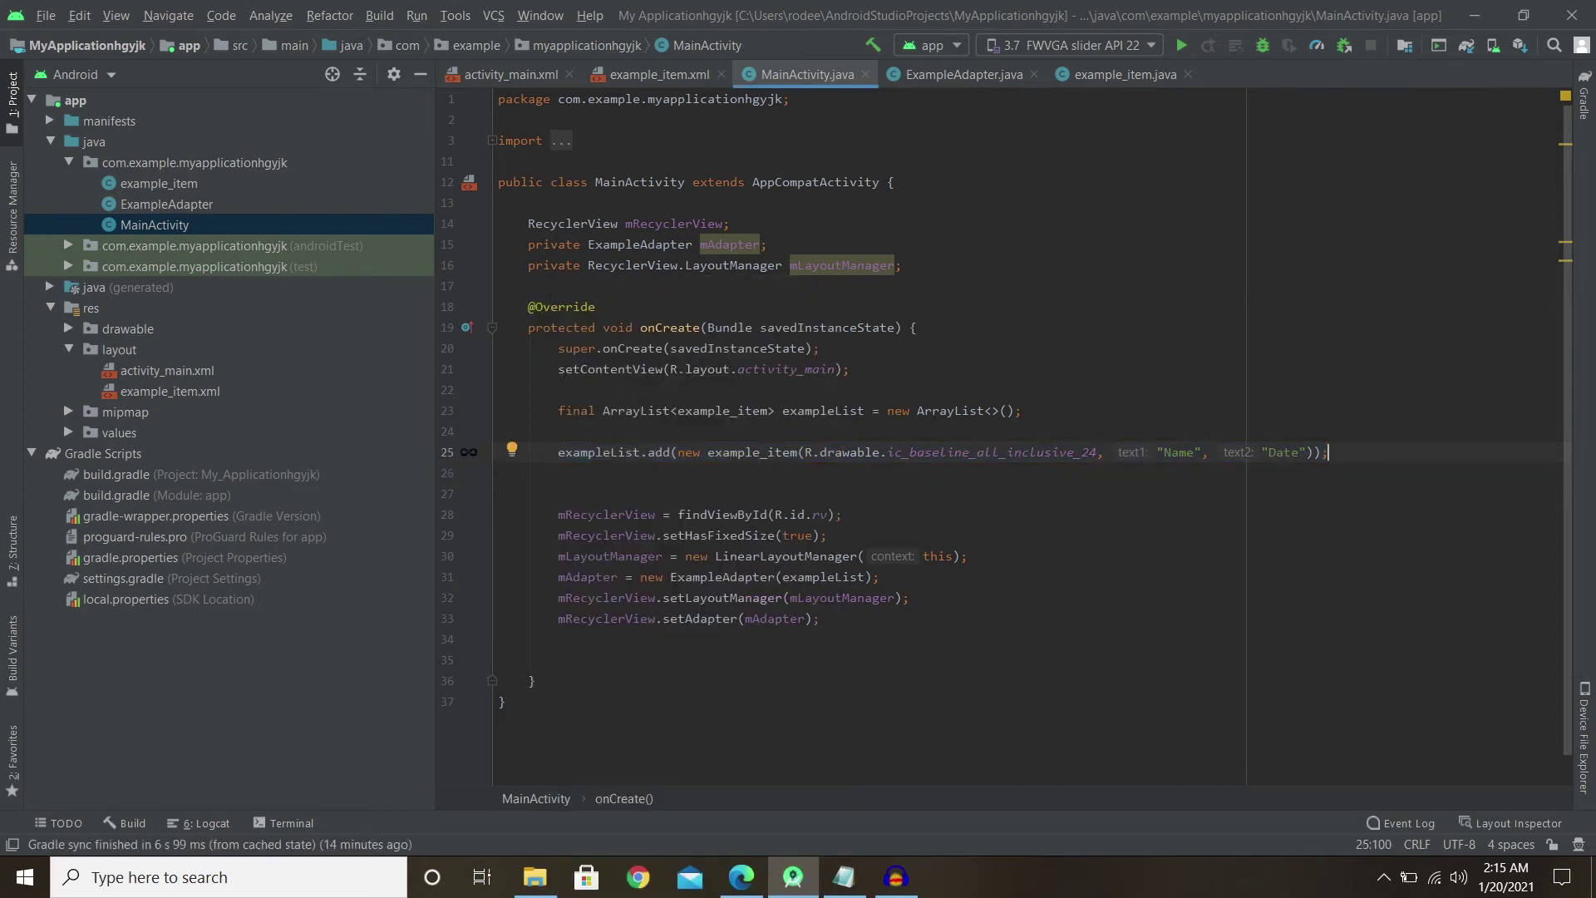
key(Return)
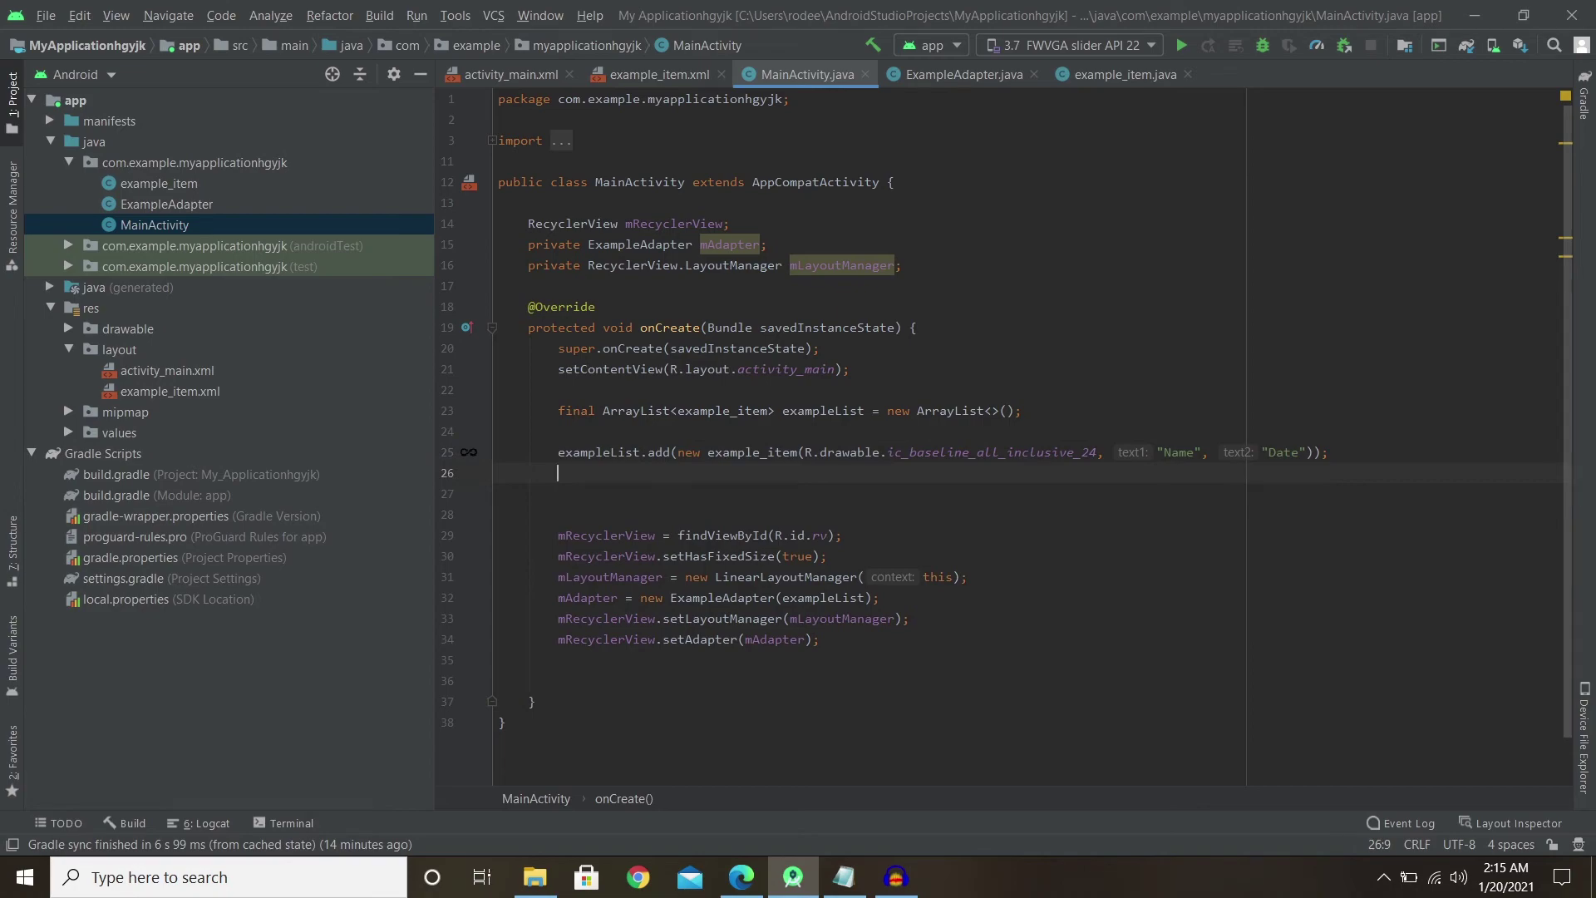
key(ctrl+v)
key(ctrl+v)
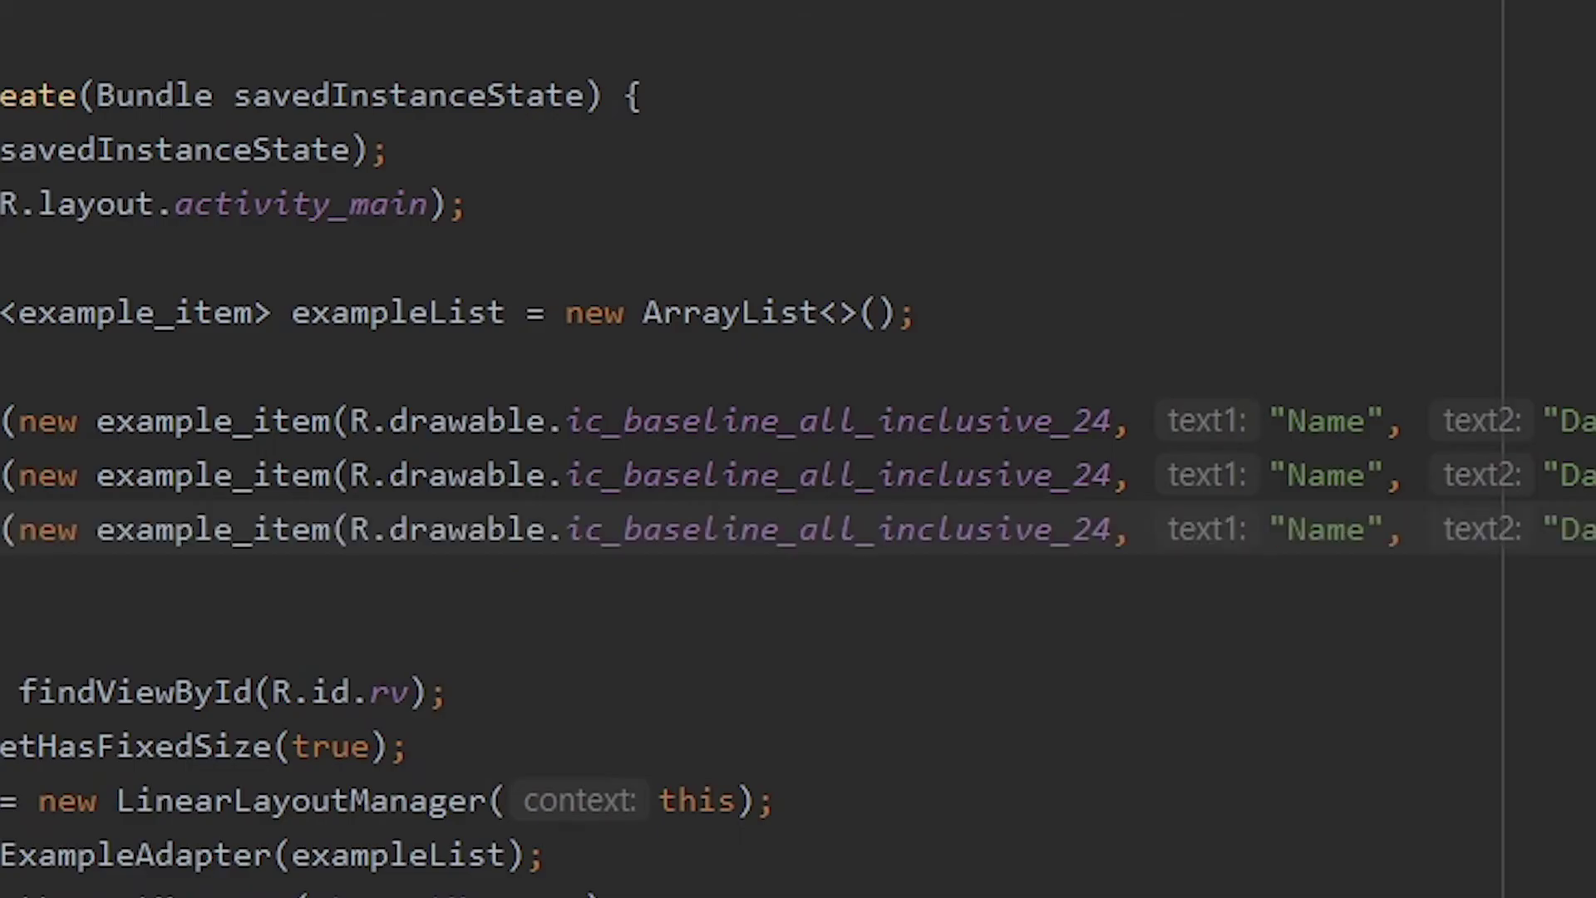
Retitle the three items hh, gh and hjj and check the ic_baseline_all_inclusive_24 icon.
click(1326, 420)
double_click(1326, 420)
key(BackSpace)
text(hh)
double_click(1326, 475)
text(gh)
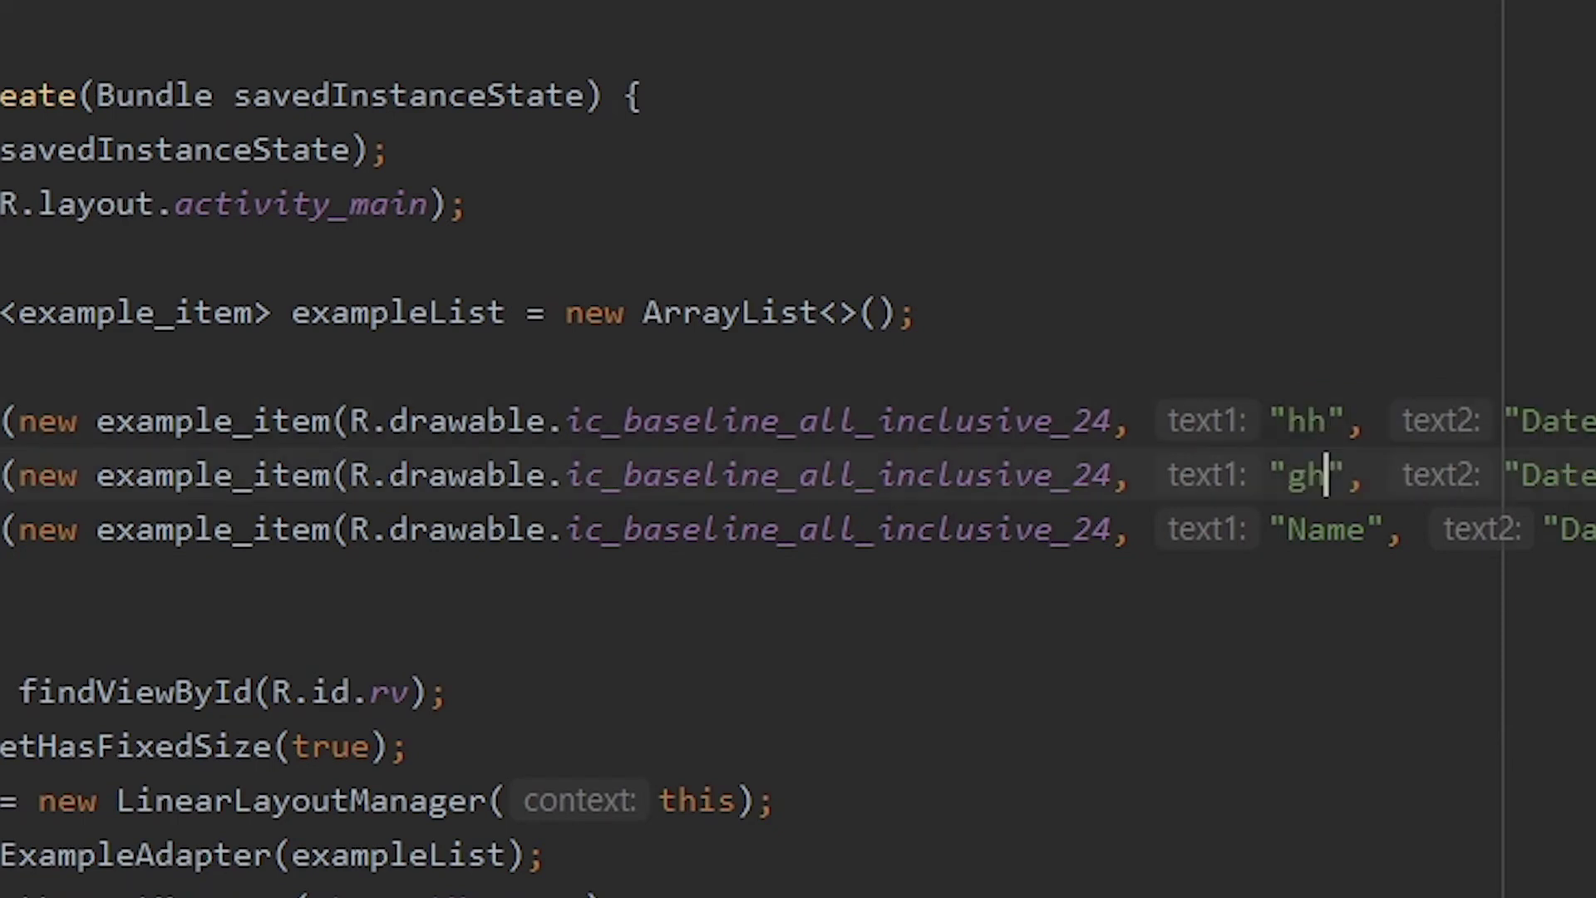
double_click(1326, 529)
text(hjj)
key(Down)
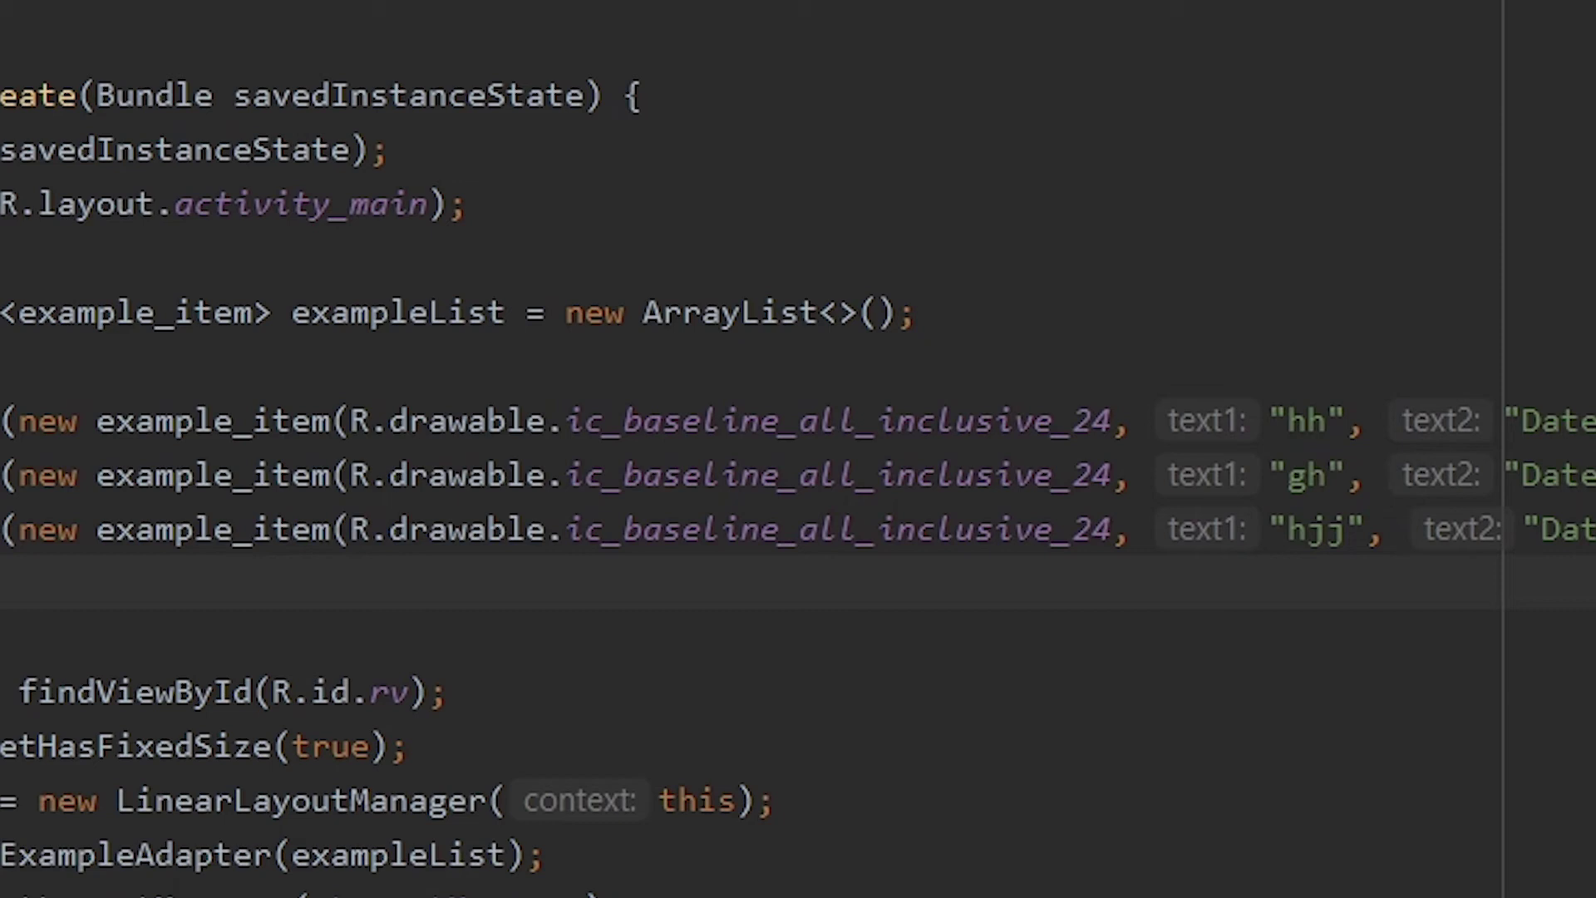
double_click(599, 421)
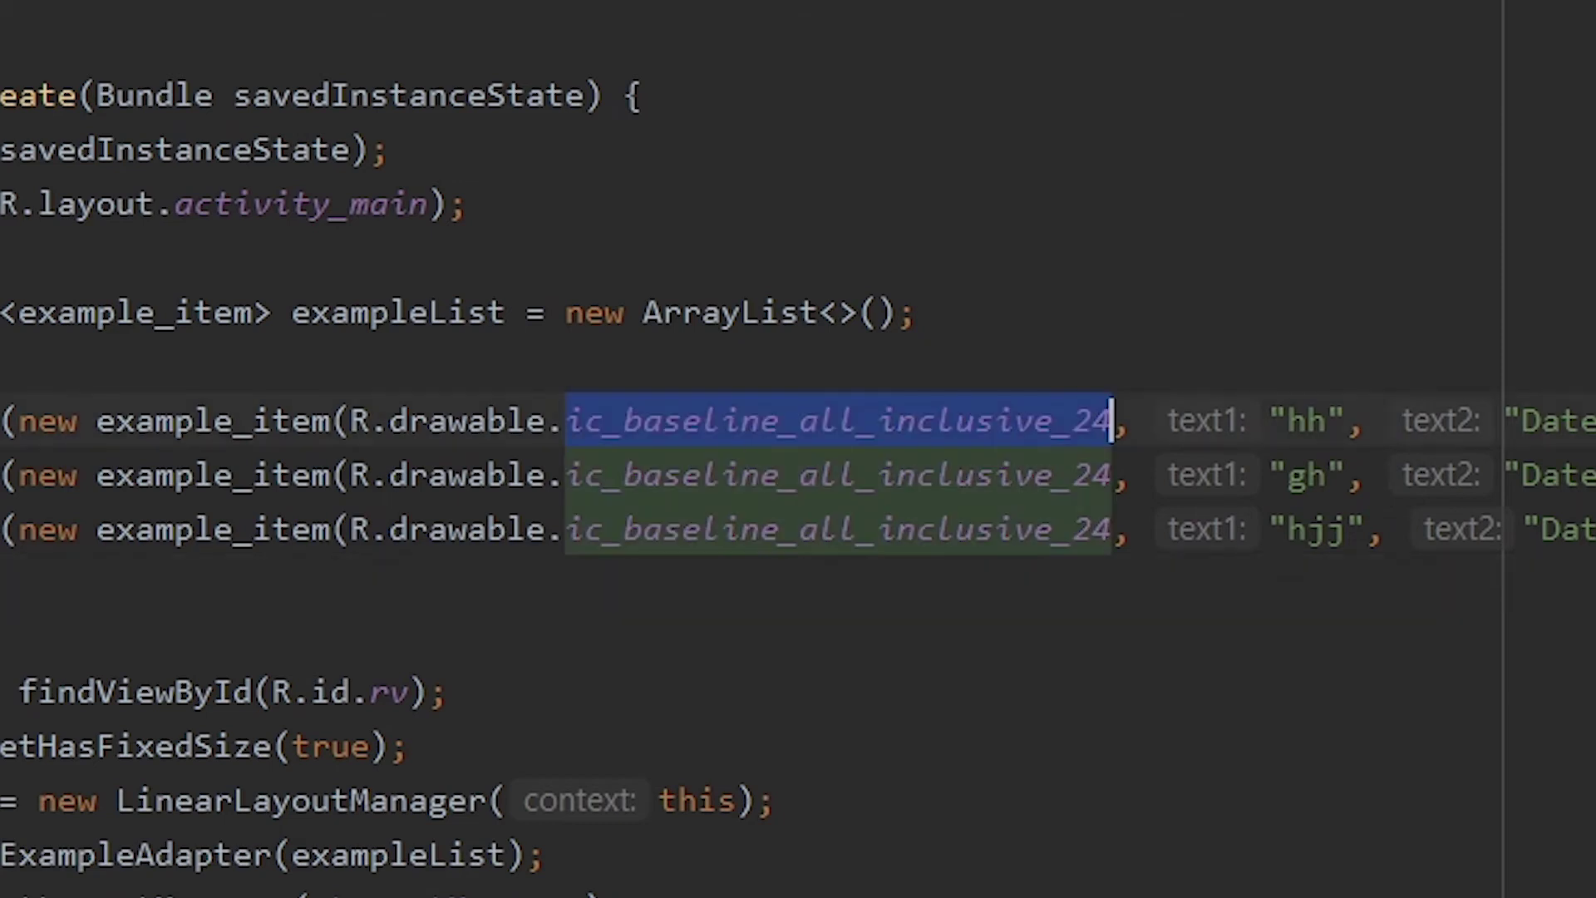
ctrl+click(914, 420)
click(799, 72)
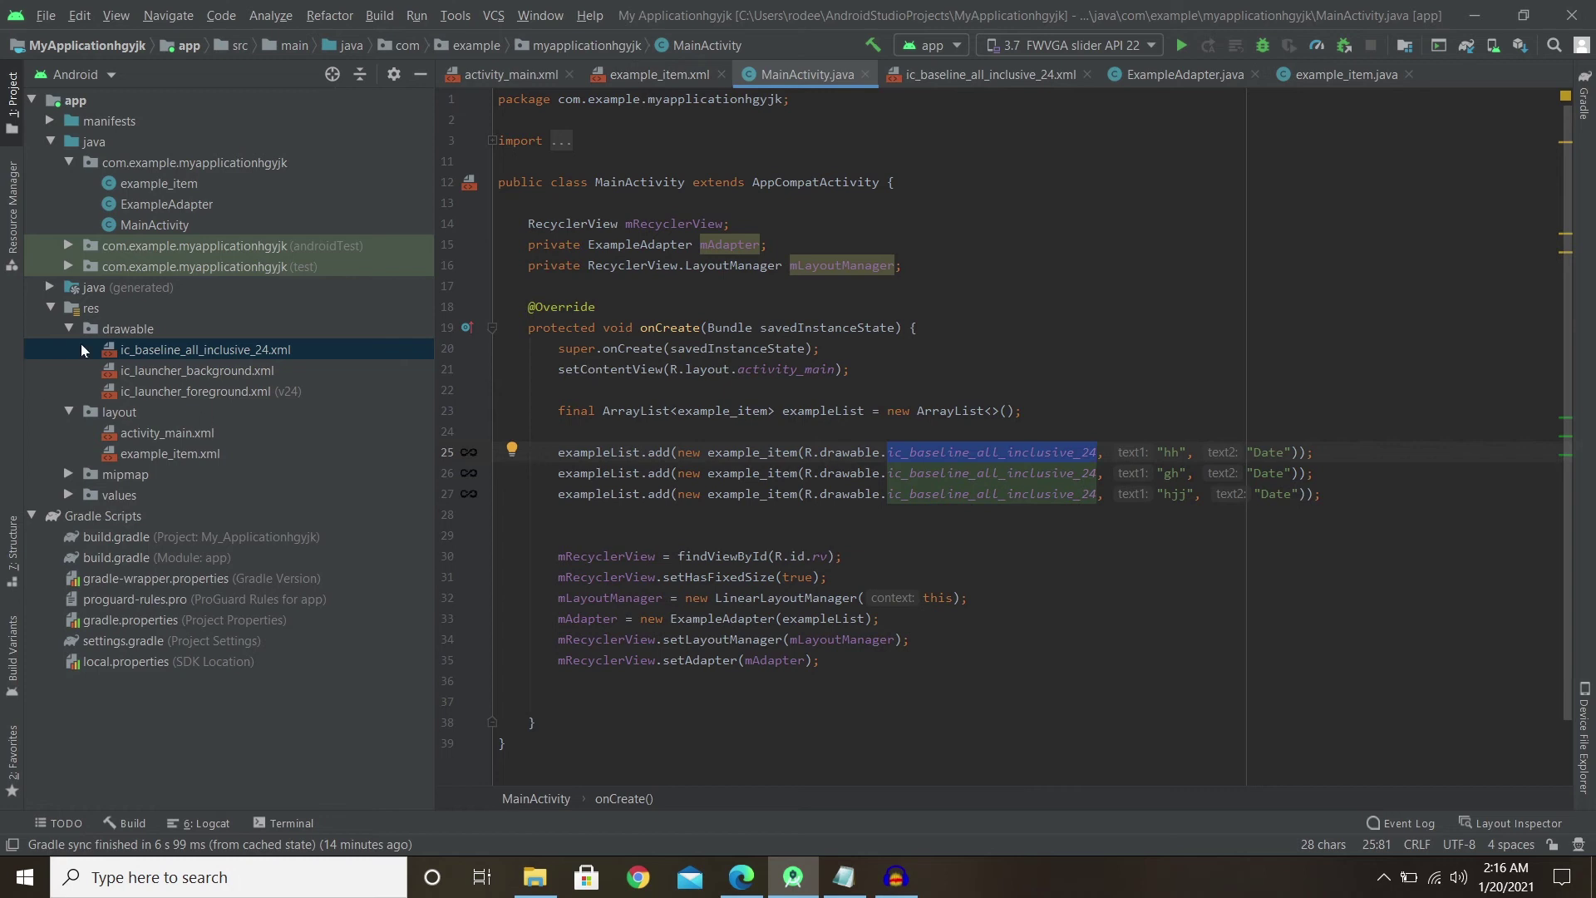
click(178, 348)
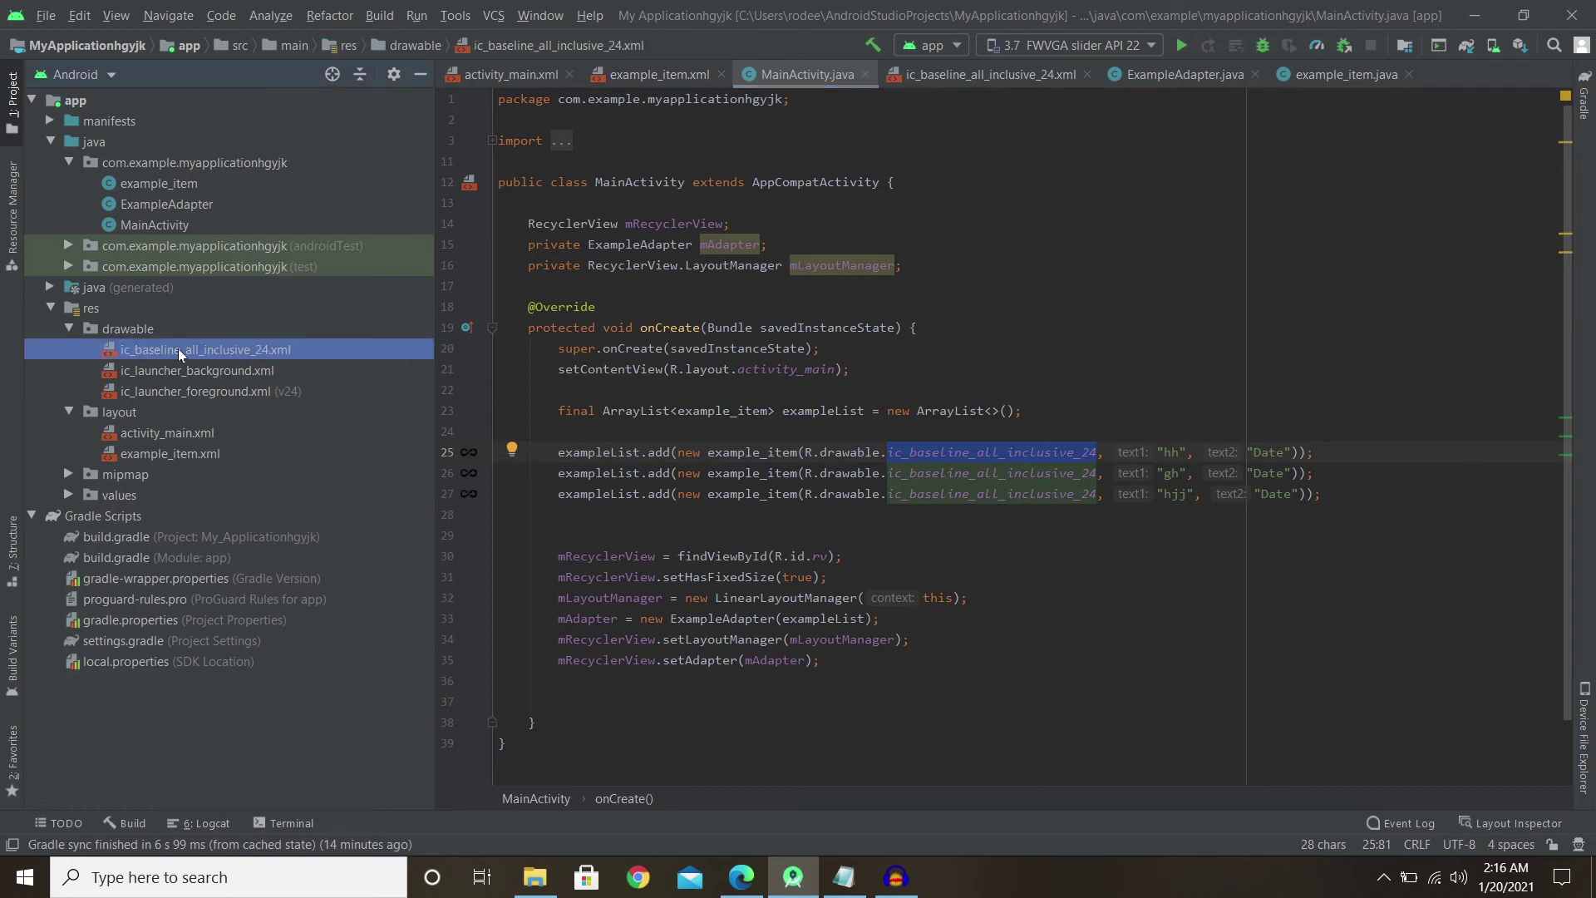
click(146, 331)
right_click(146, 331)
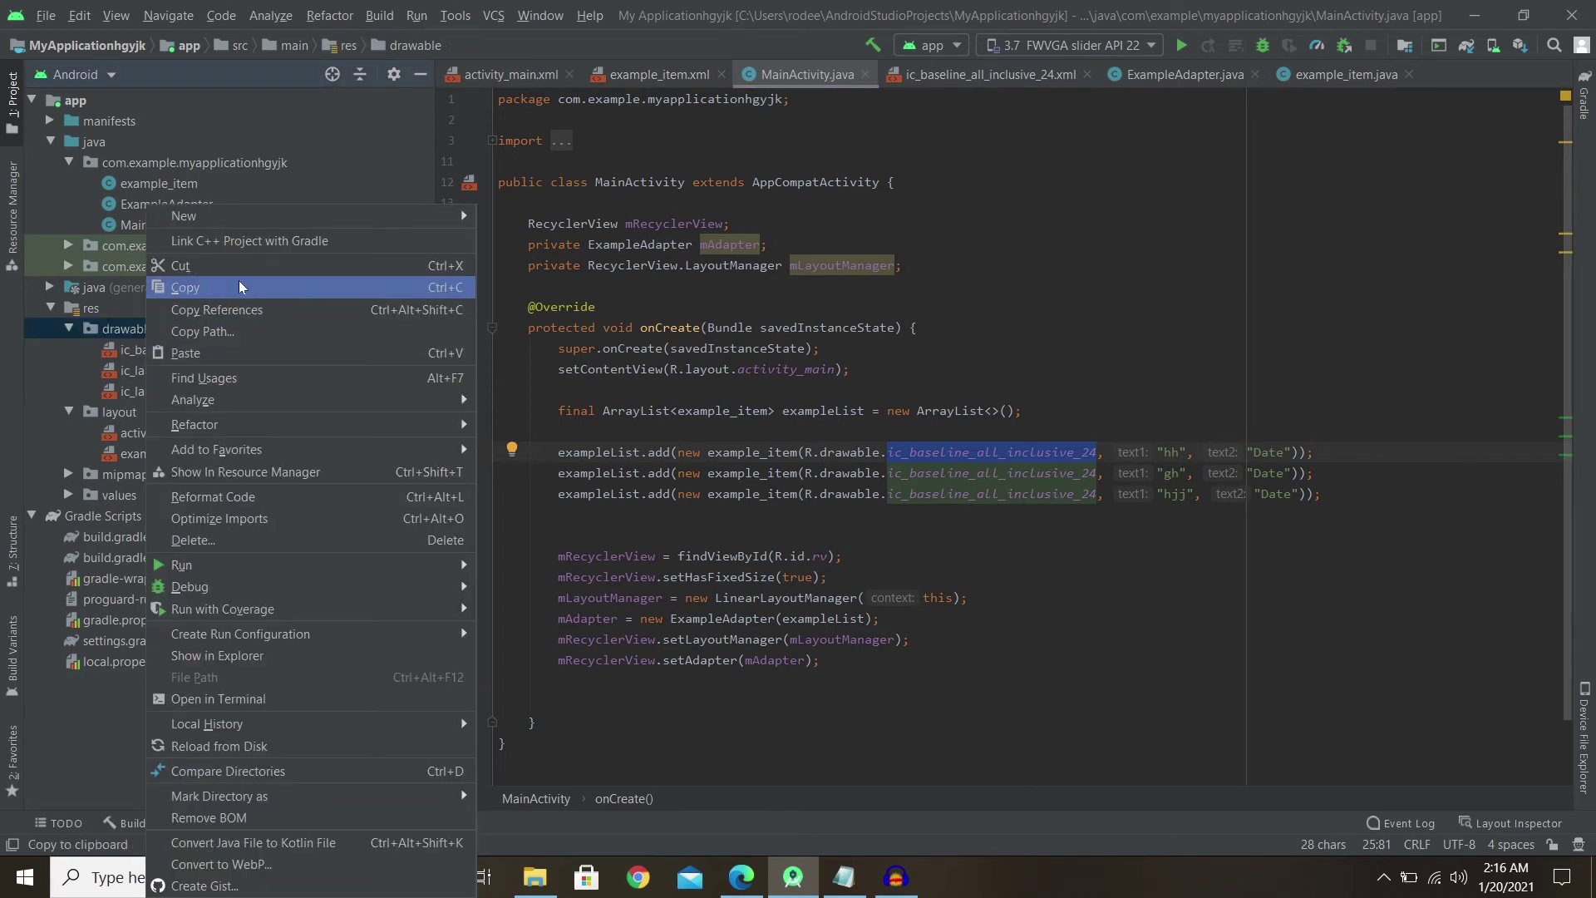
mouse_move(184, 216)
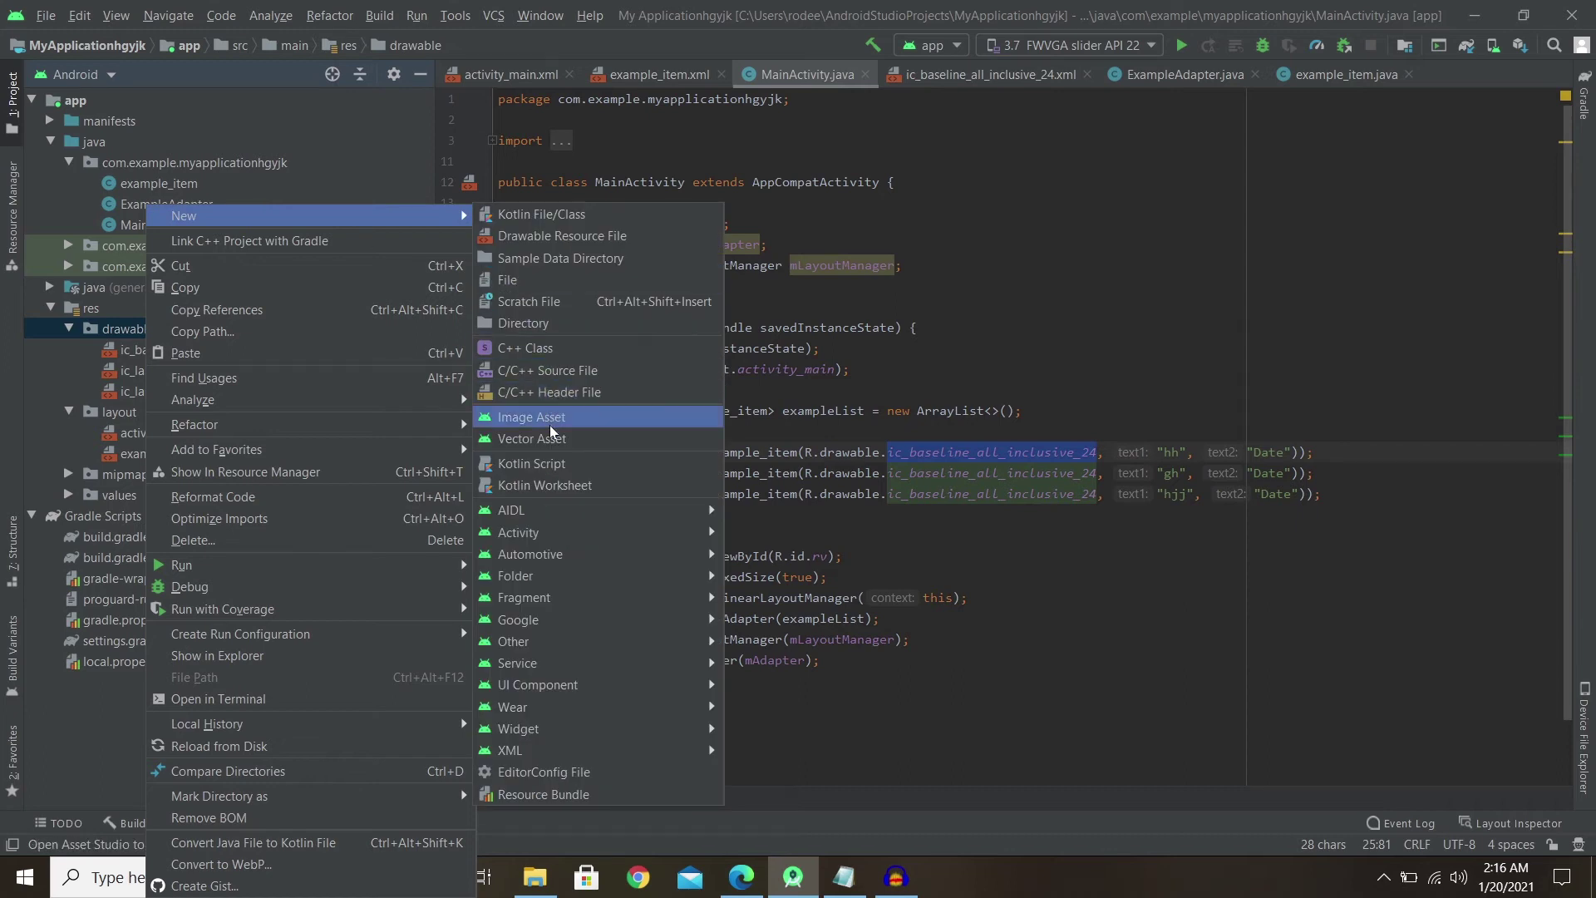
click(551, 436)
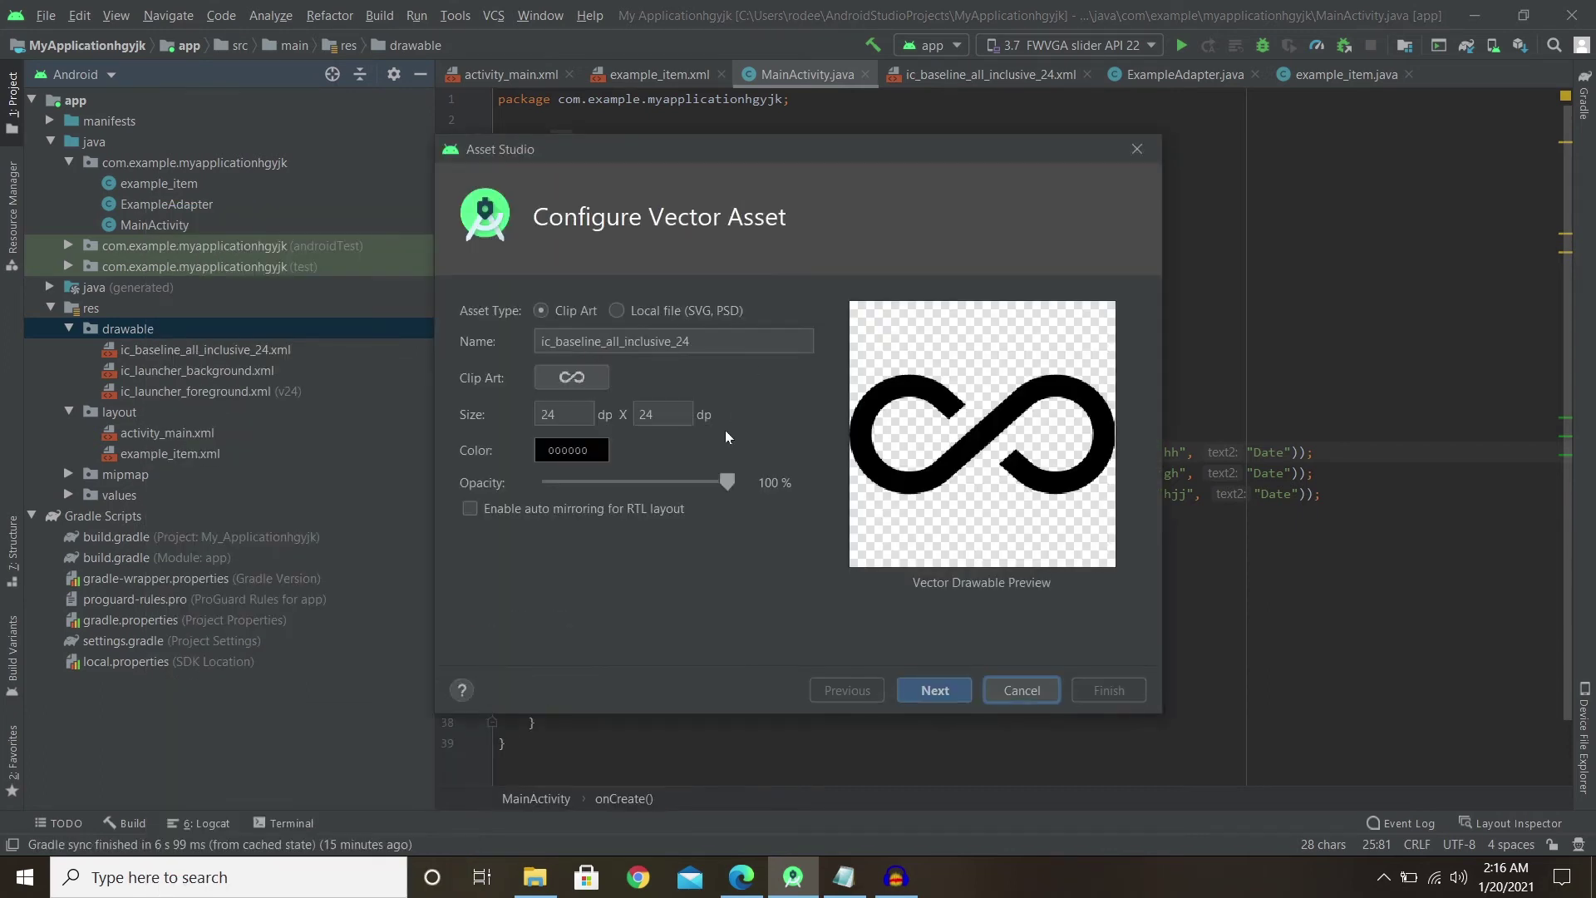
click(1135, 148)
click(846, 556)
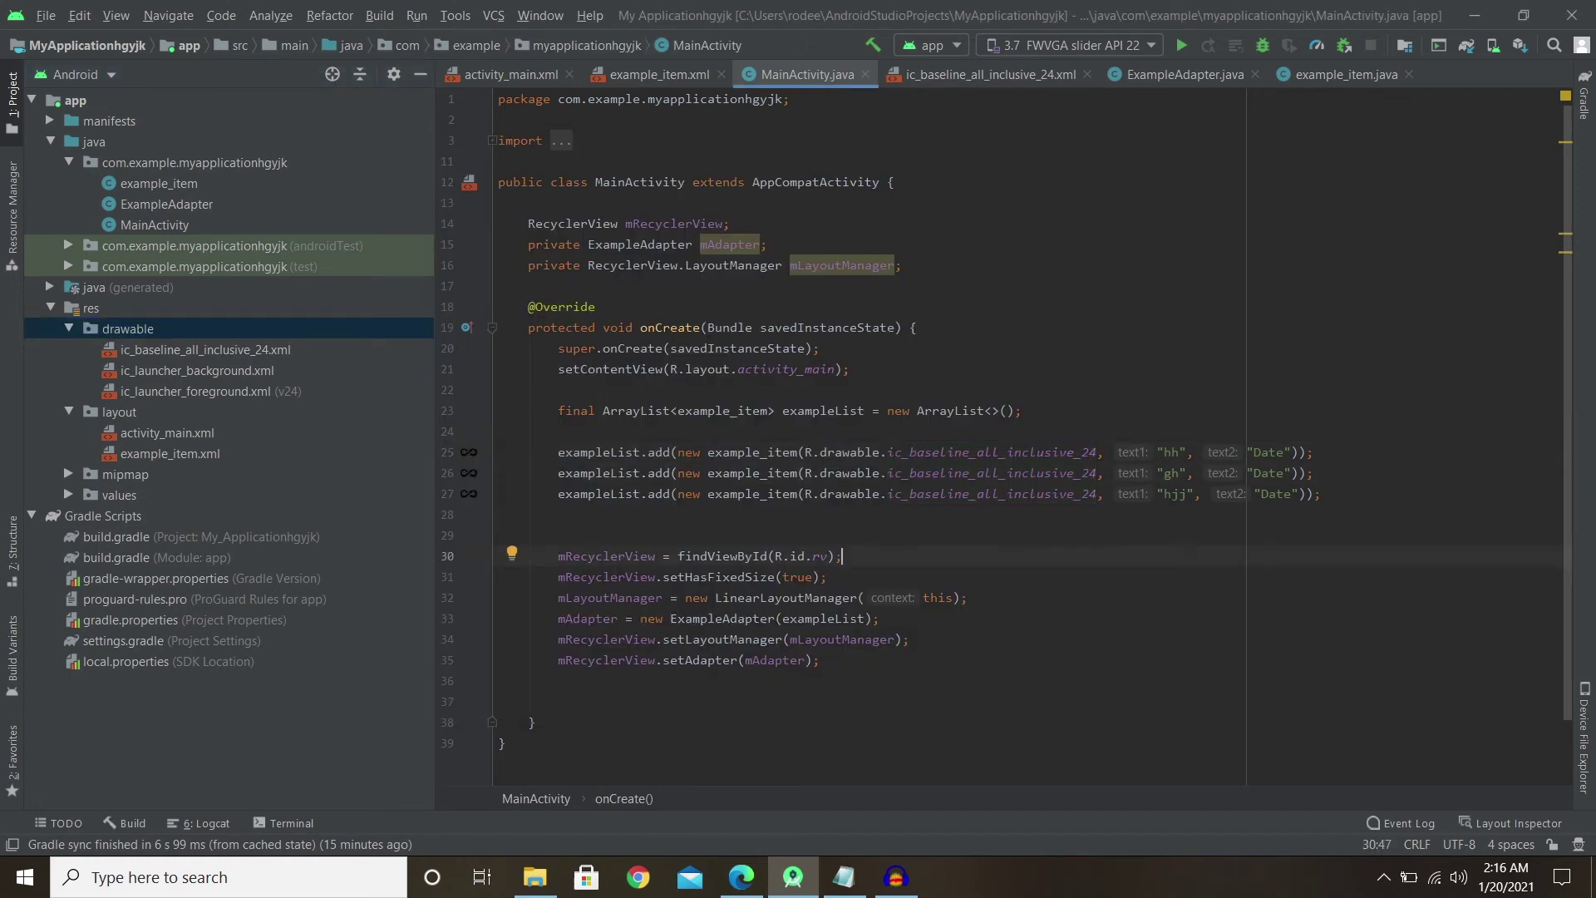
Add blank lines after setAdapter, then review ExampleAdapter's setOnClickListener and onItemClick position code.
key(Down)
key(Down)
key(Down)
key(Return)
key(Return)
scroll(1009, 428, down, 2)
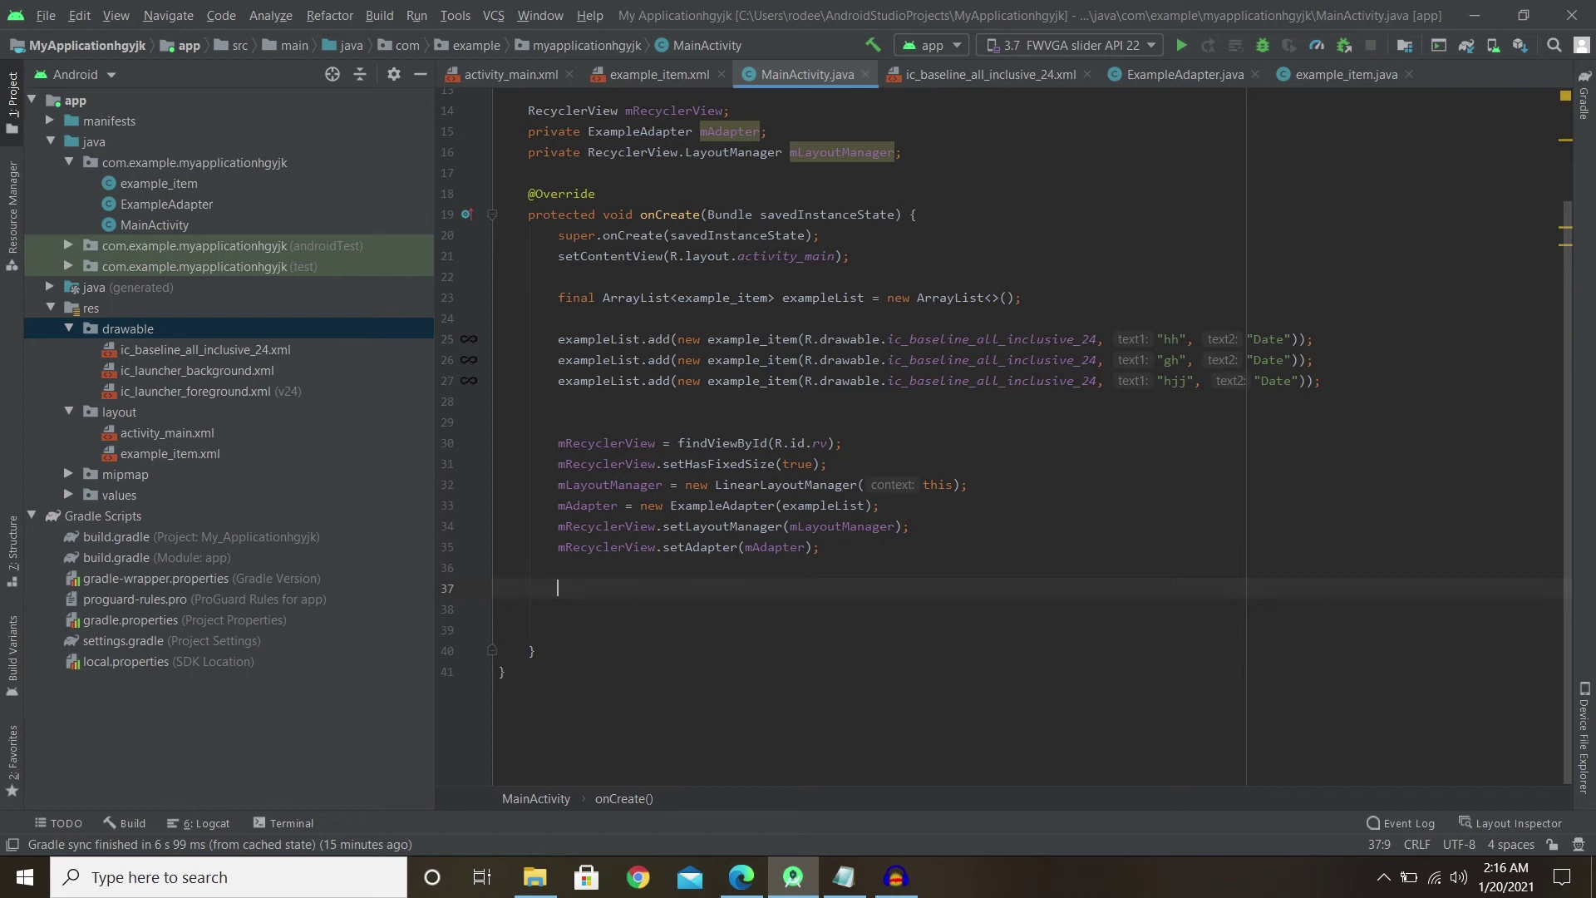
double_click(184, 202)
scroll(997, 436, down, 5)
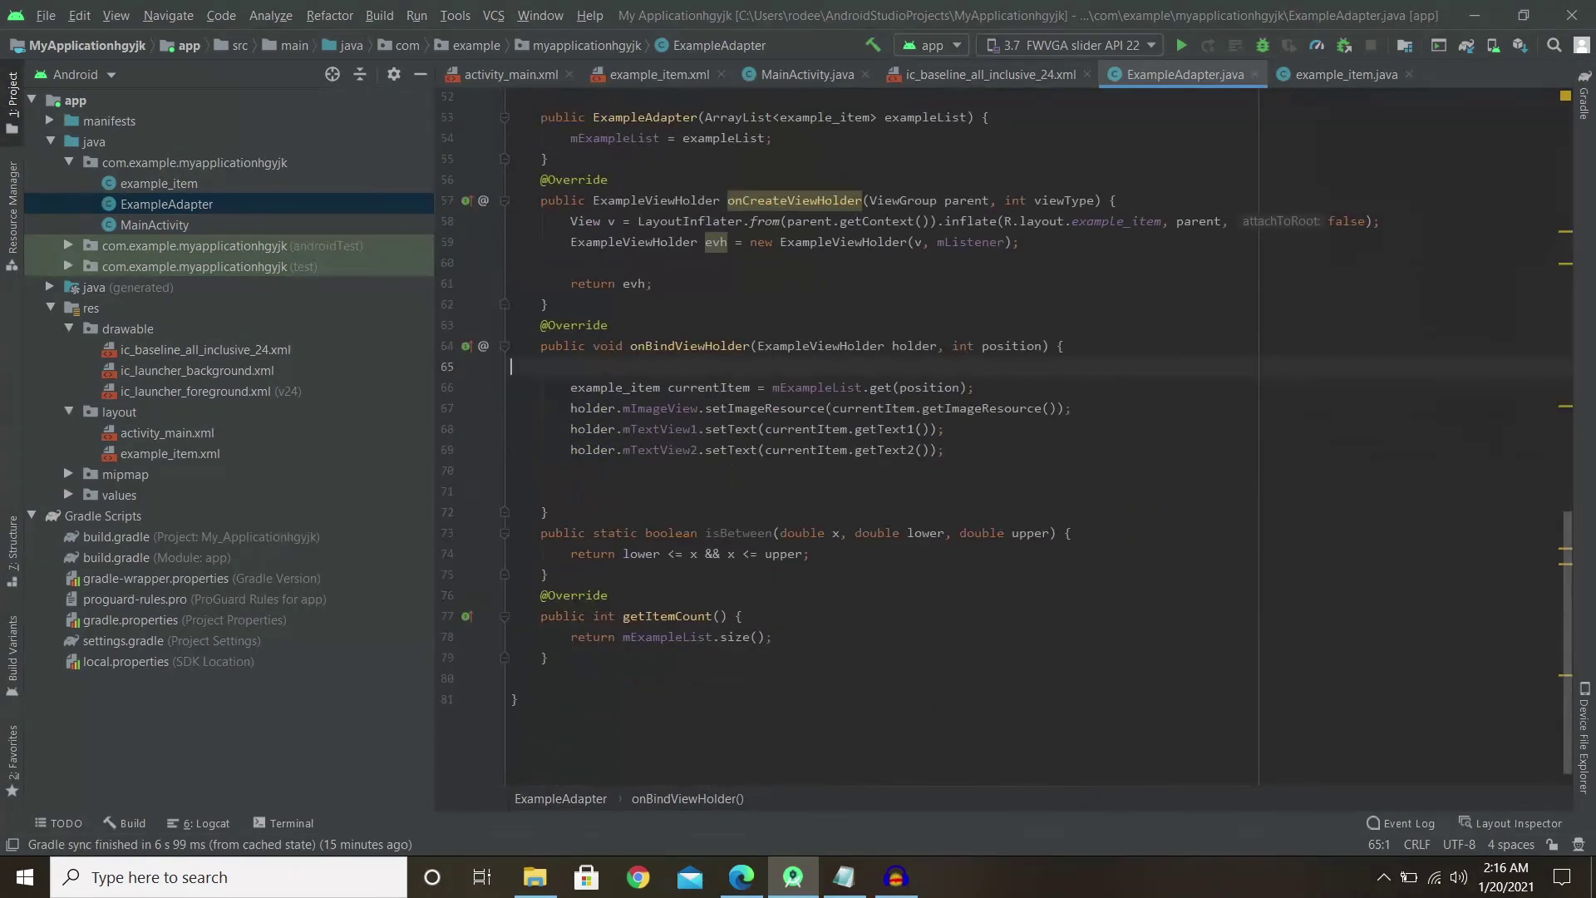
scroll(997, 437, up, 10)
scroll(998, 437, up, 3)
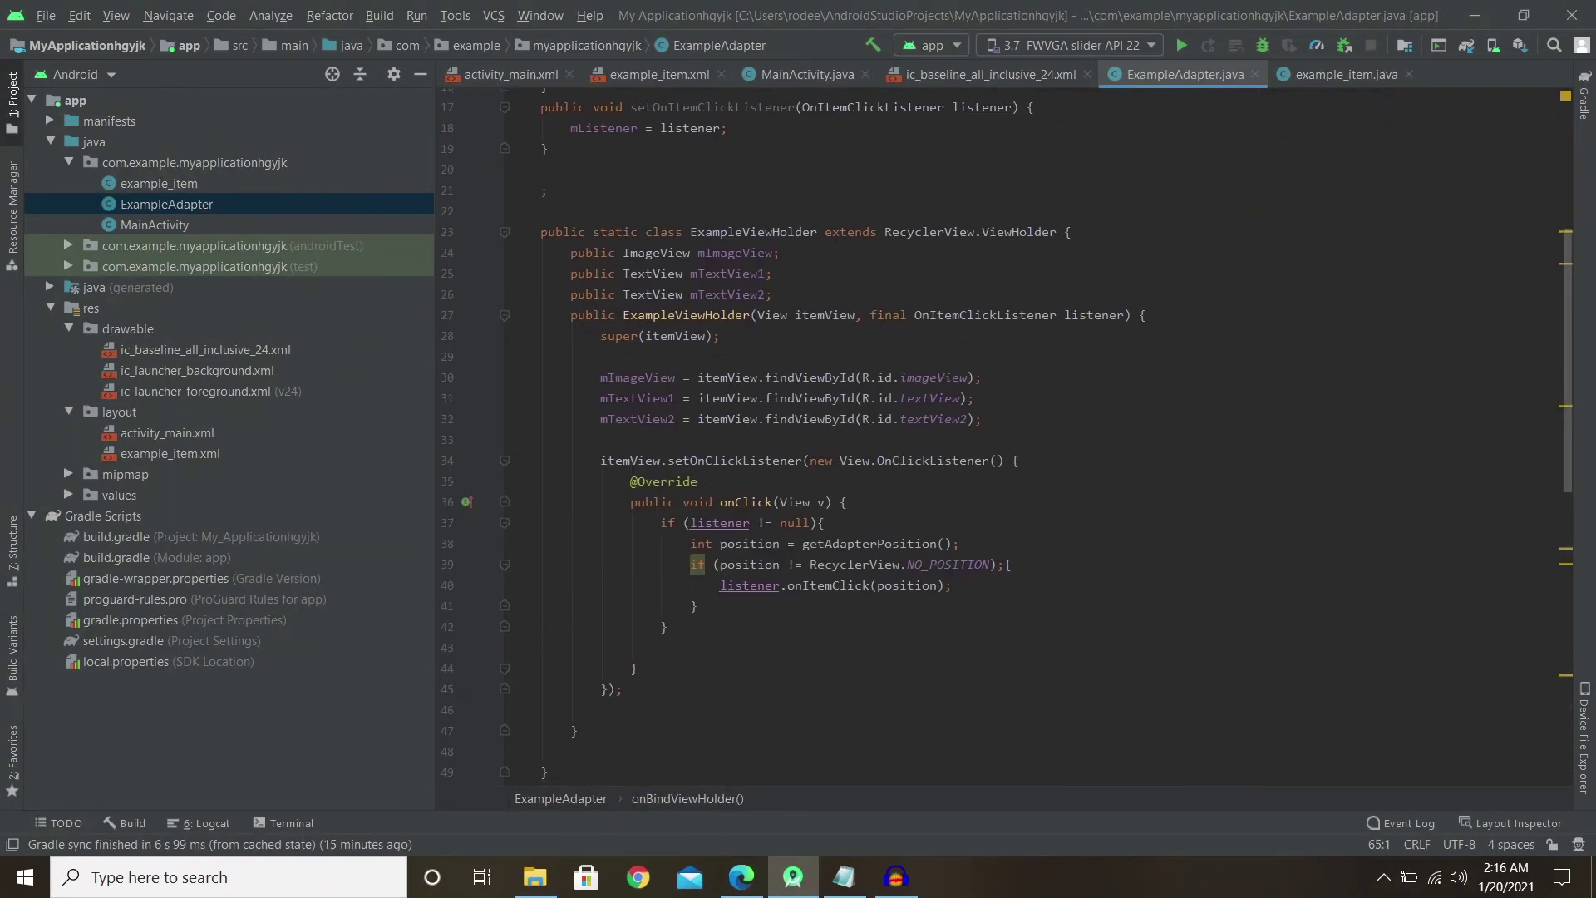
scroll(998, 437, up, 4)
scroll(997, 437, down, 10)
scroll(999, 437, down, 5)
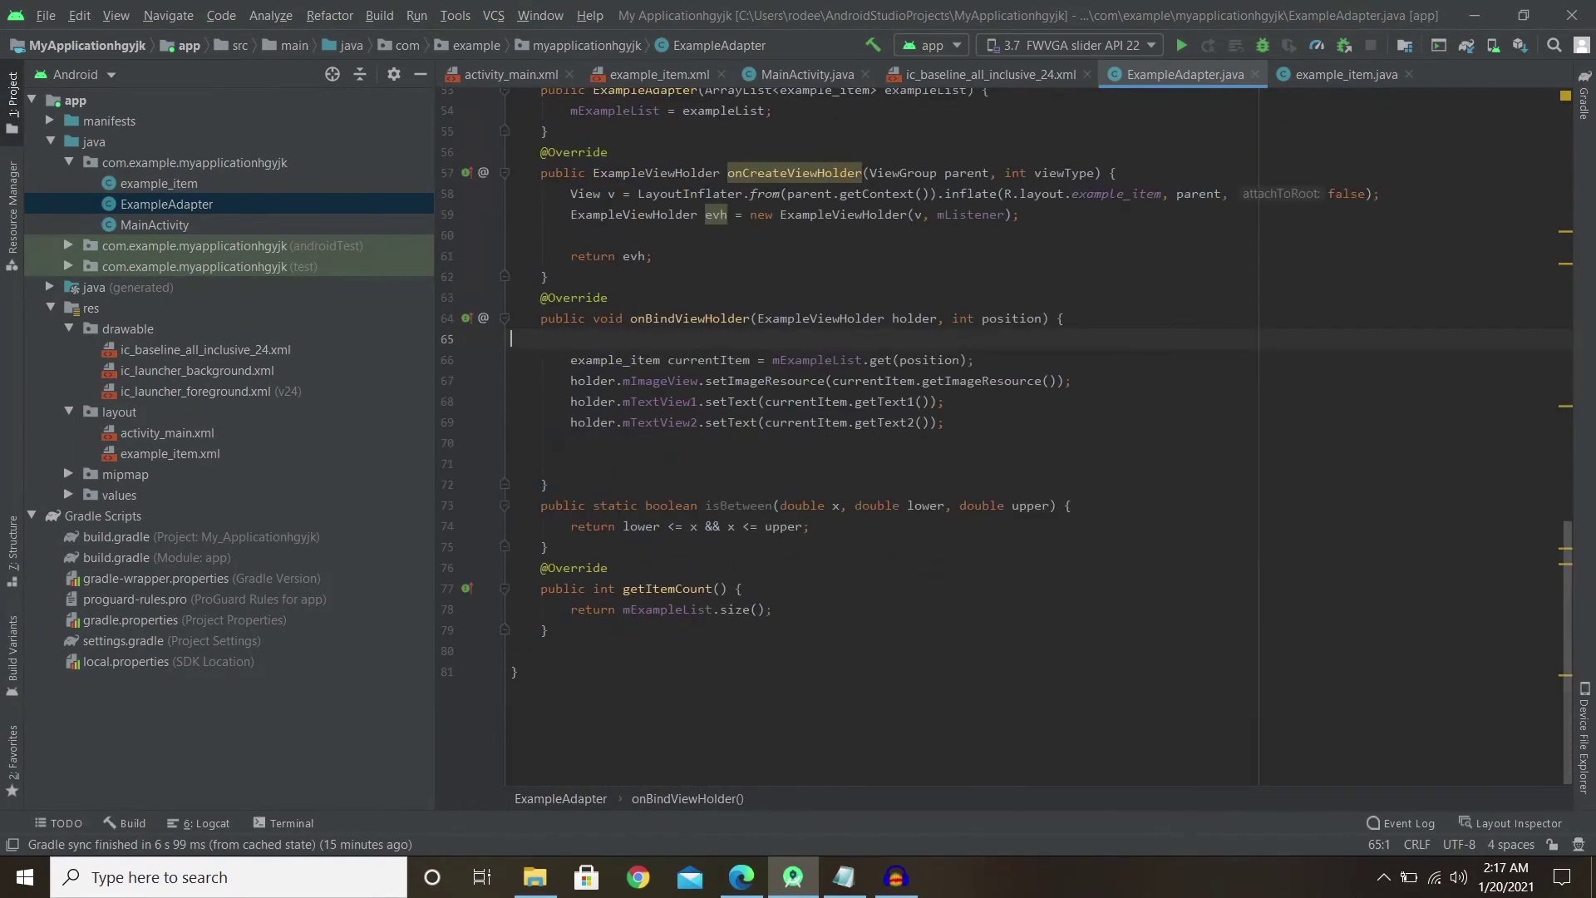
scroll(997, 437, up, 9)
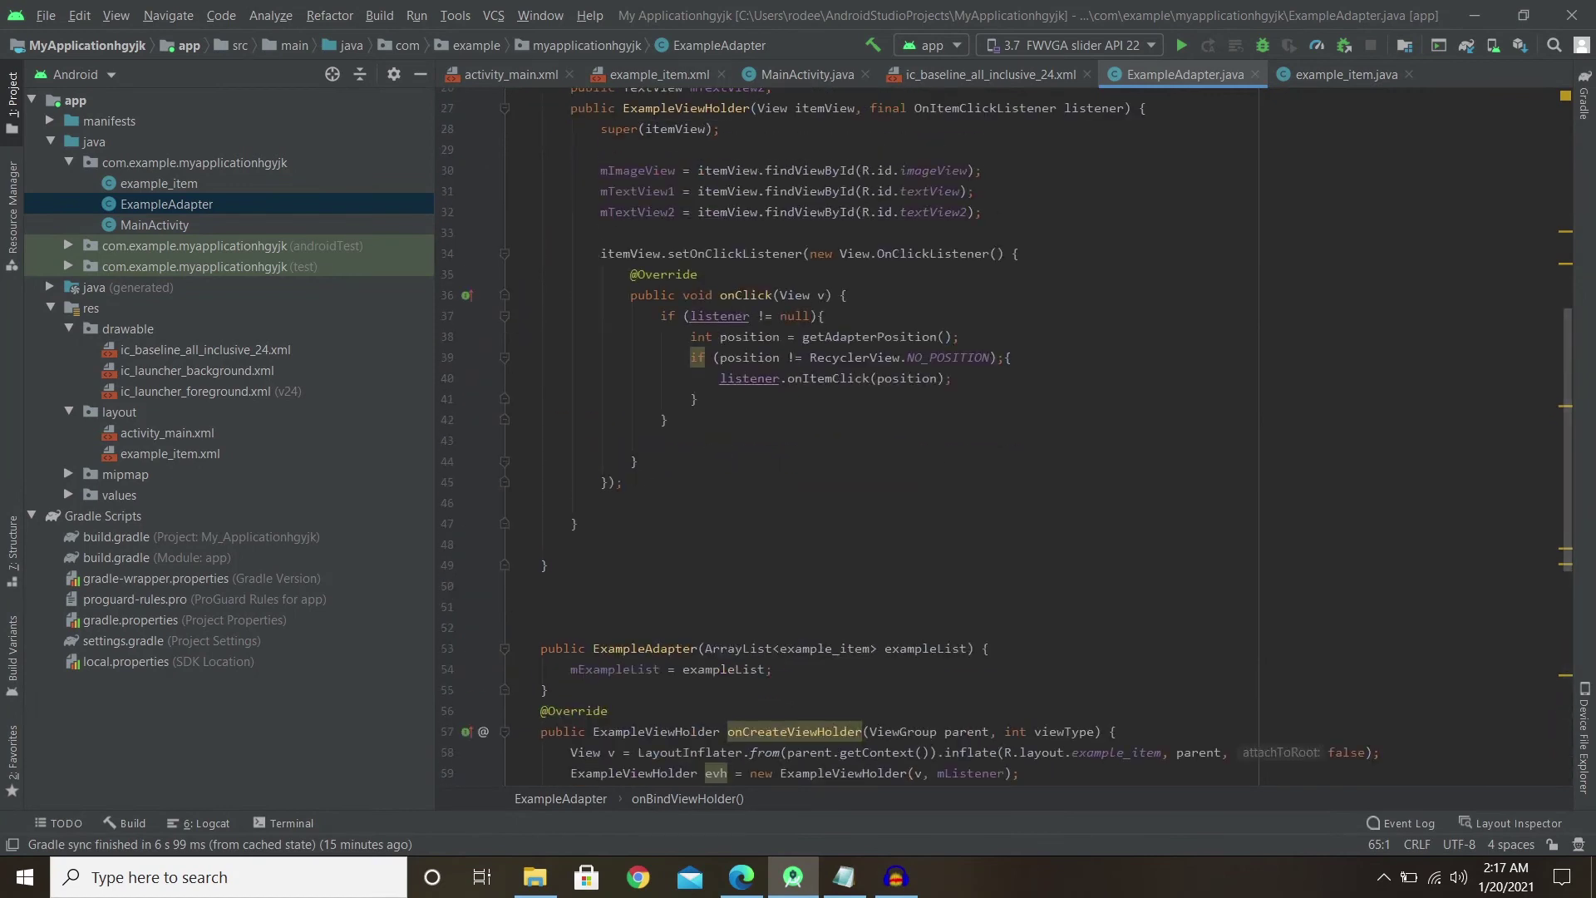
click(803, 252)
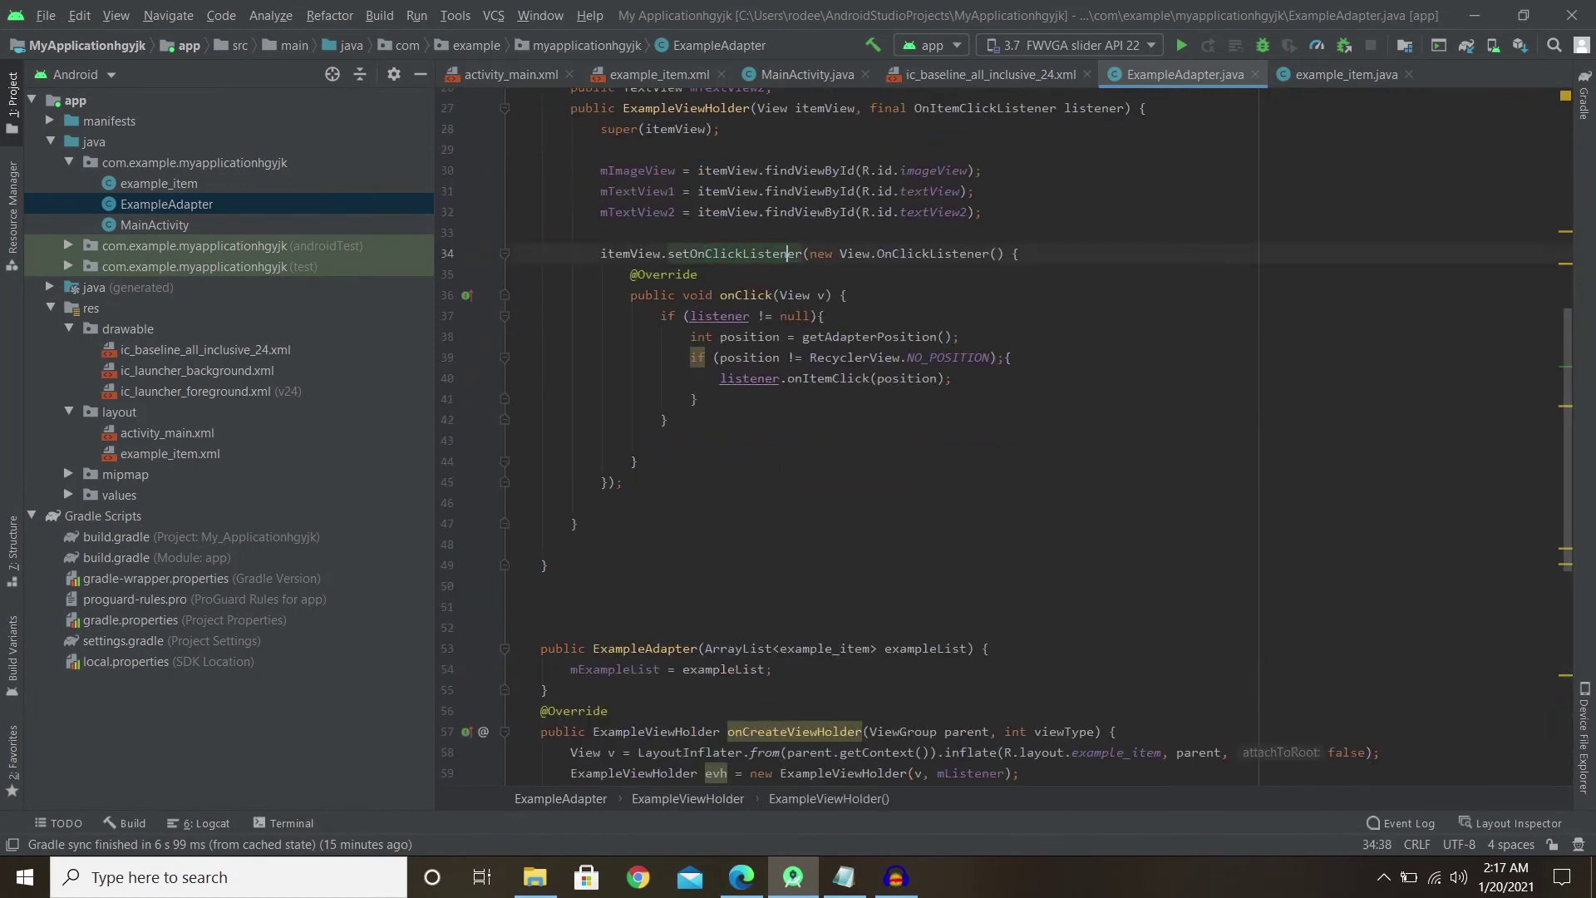
scroll(999, 437, up, 8)
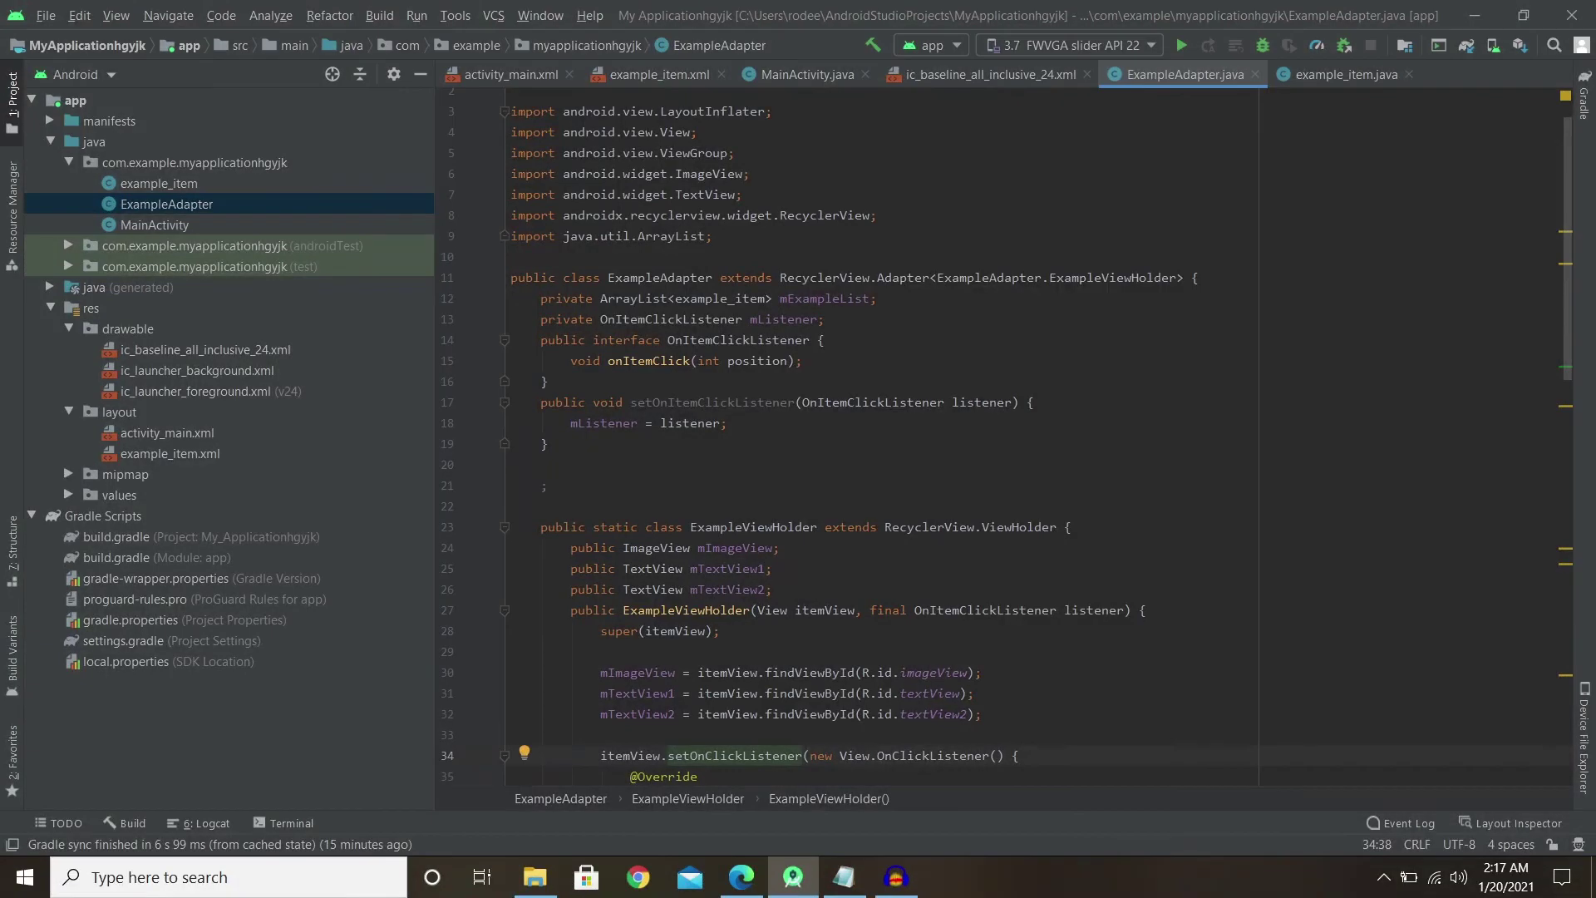
scroll(998, 436, down, 5)
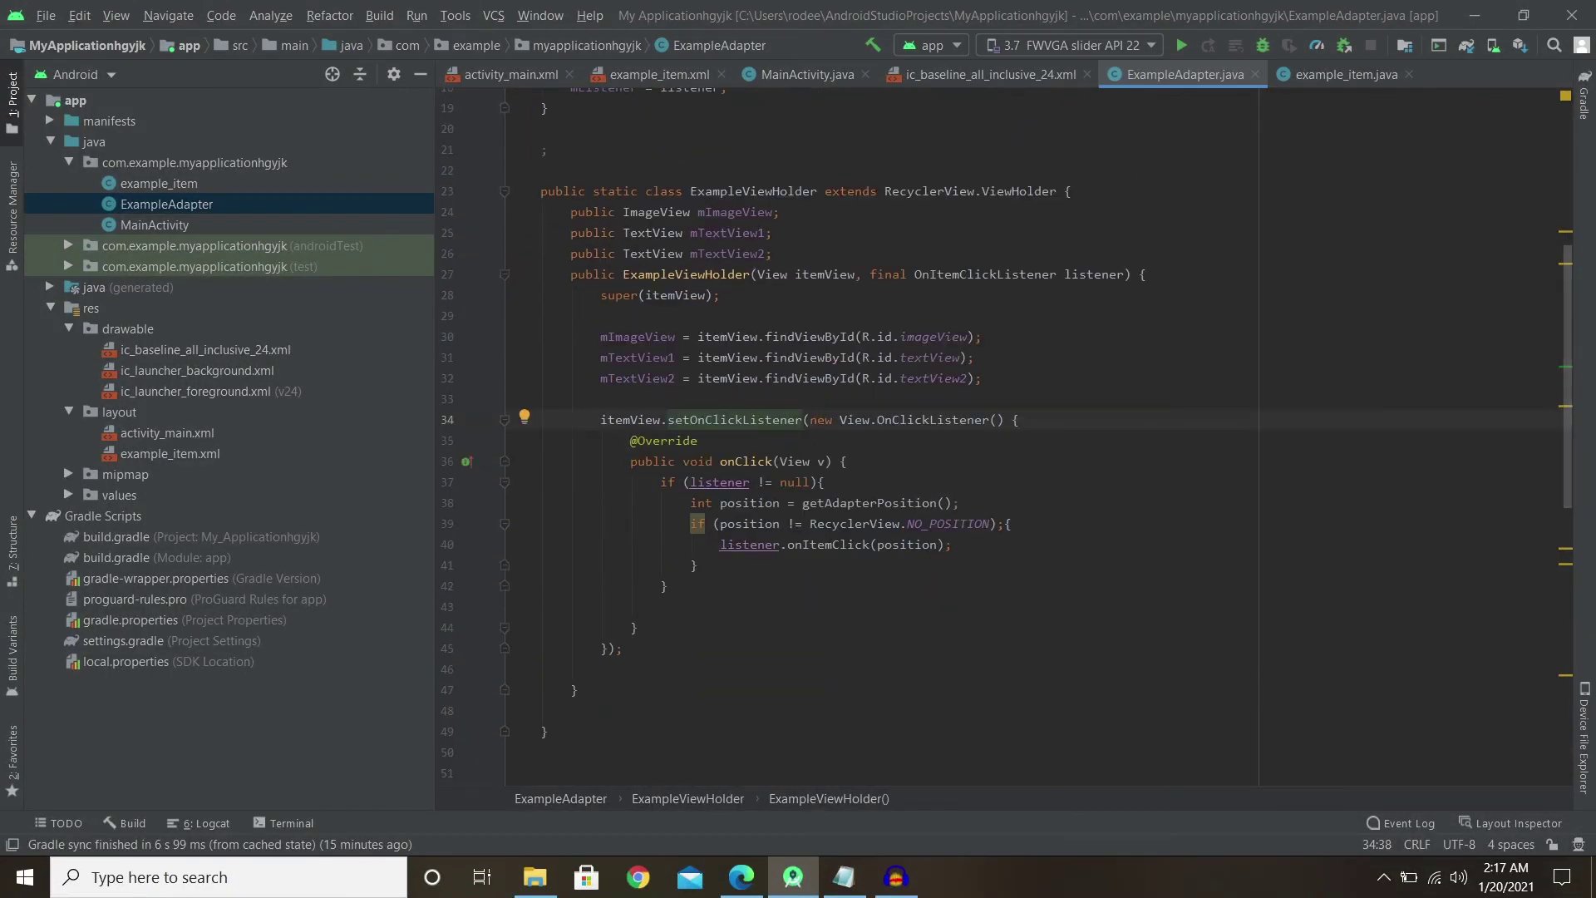
double_click(906, 544)
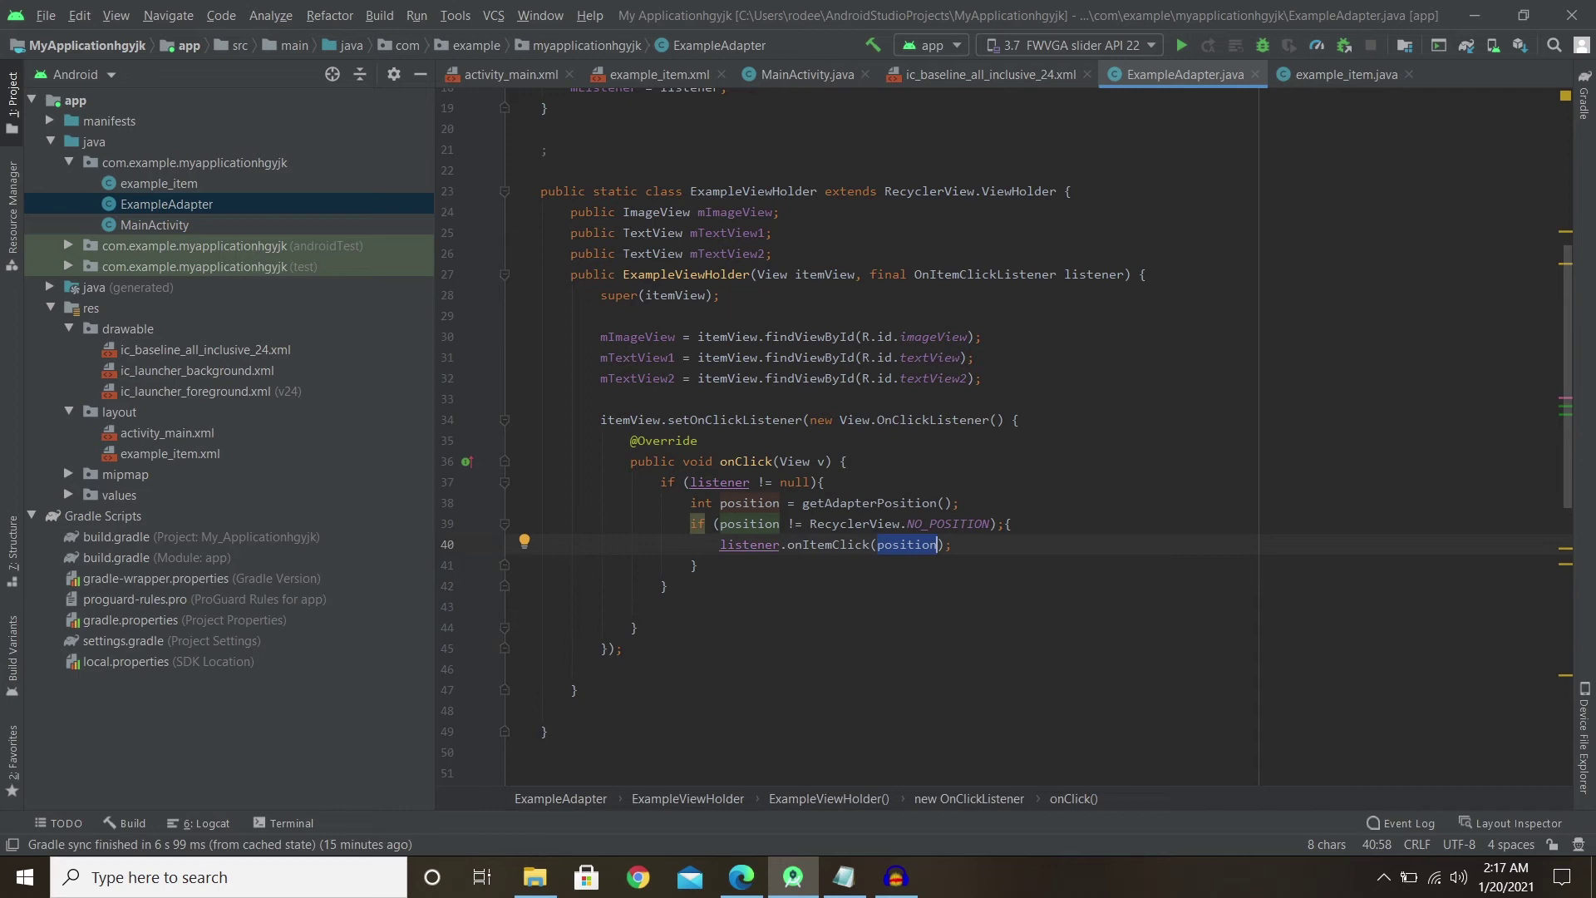
click(839, 64)
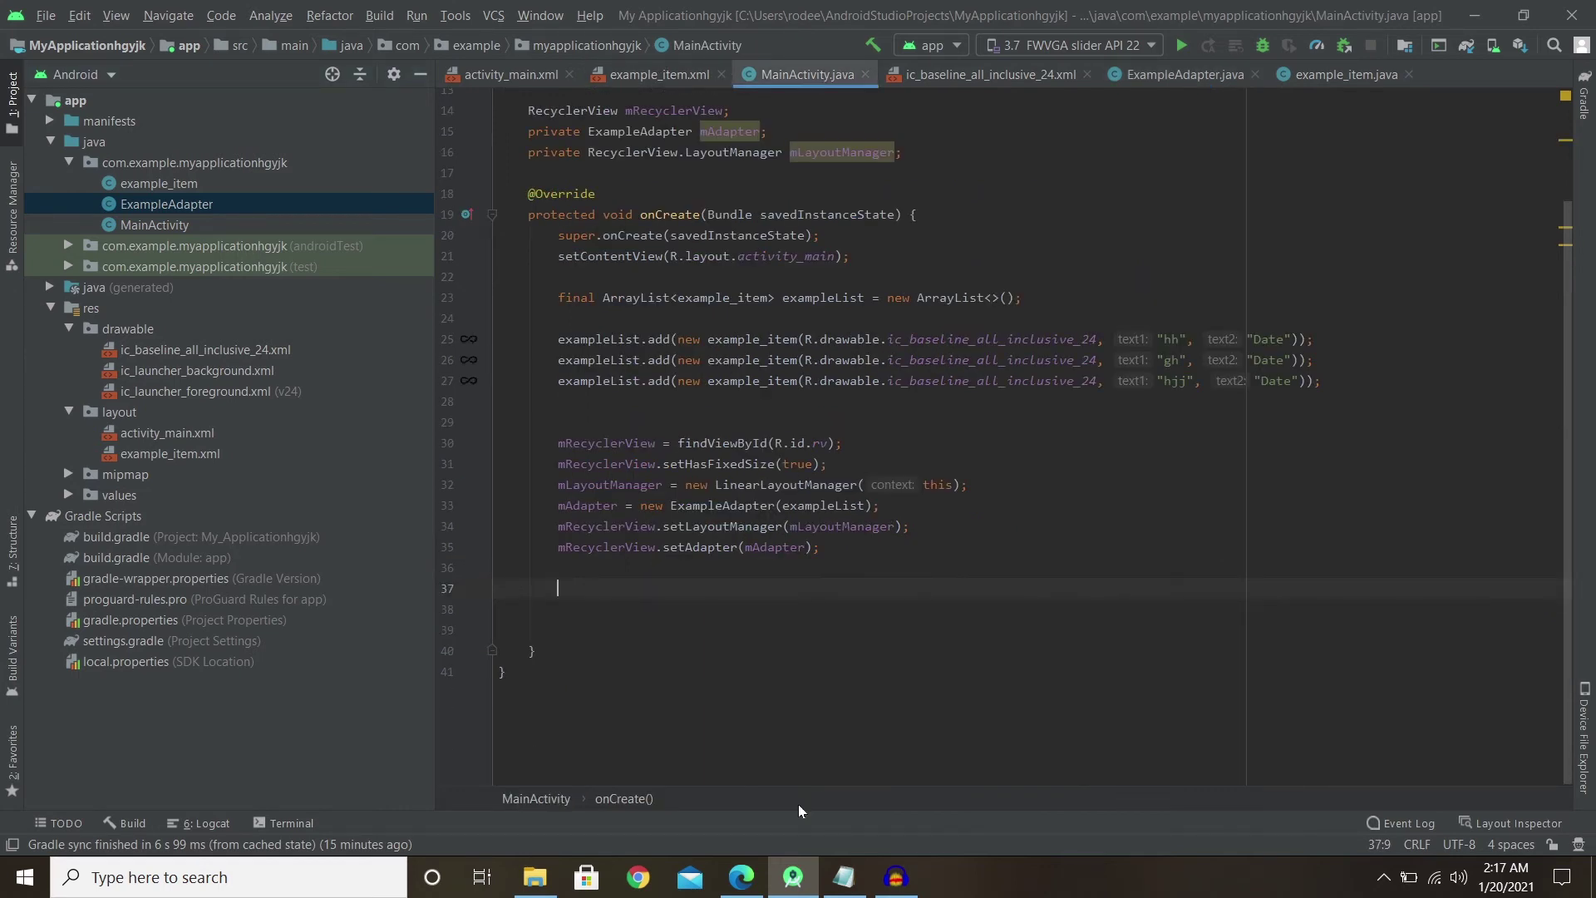
Copy the '// click on task' setOnItemClickListener snippet from the Notepad notes.
click(844, 877)
click(50, 530)
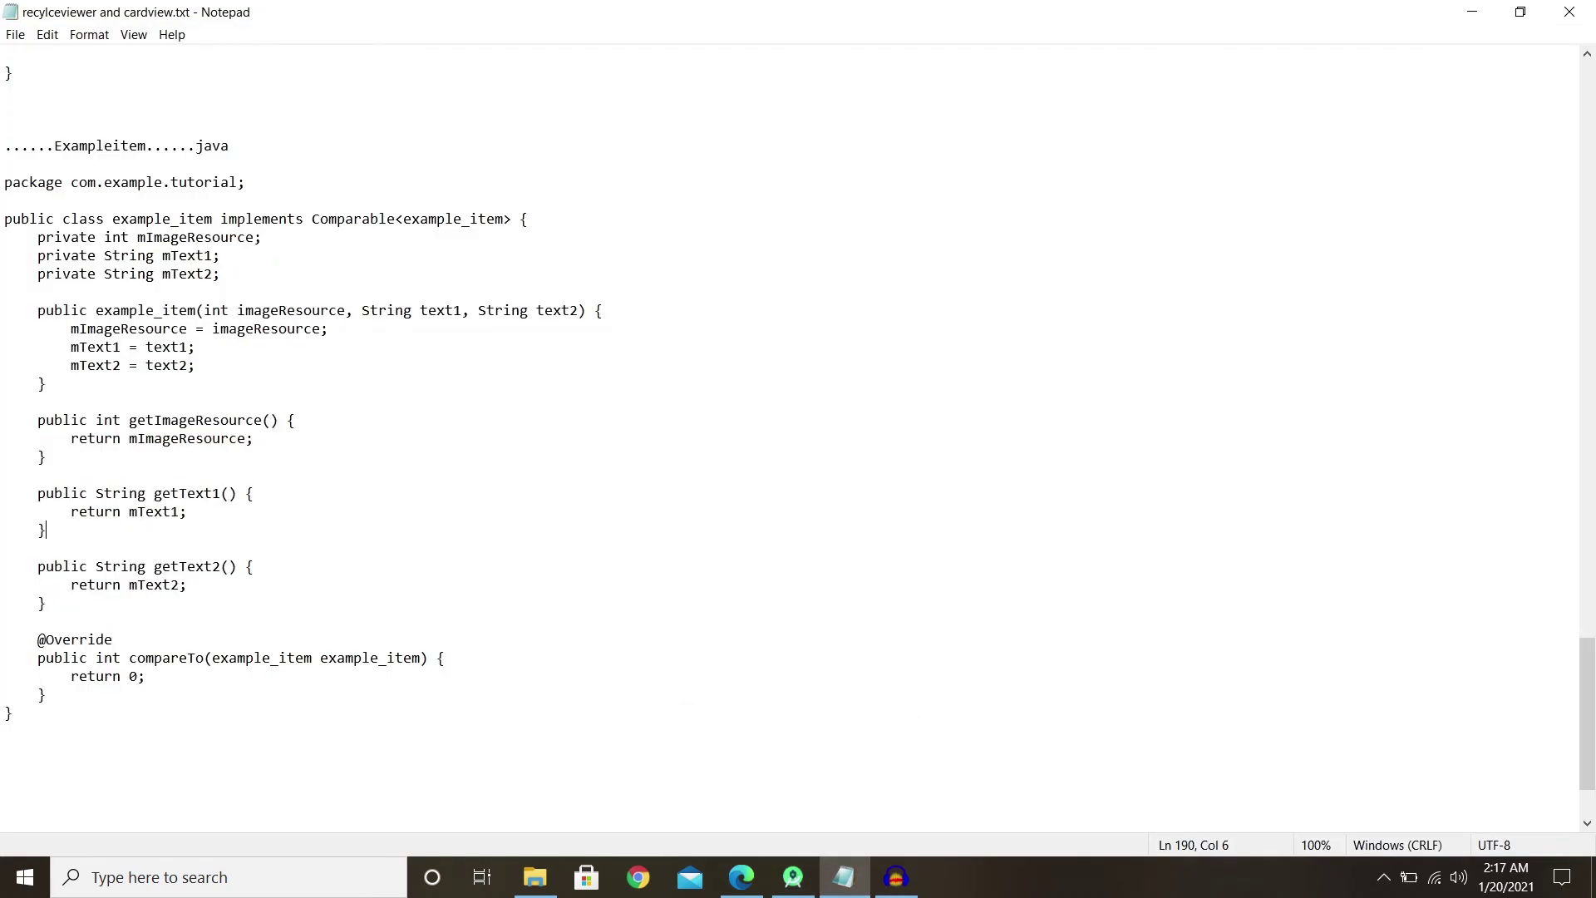
scroll(50, 529, up, 5)
scroll(49, 530, up, 5)
scroll(798, 437, up, 5)
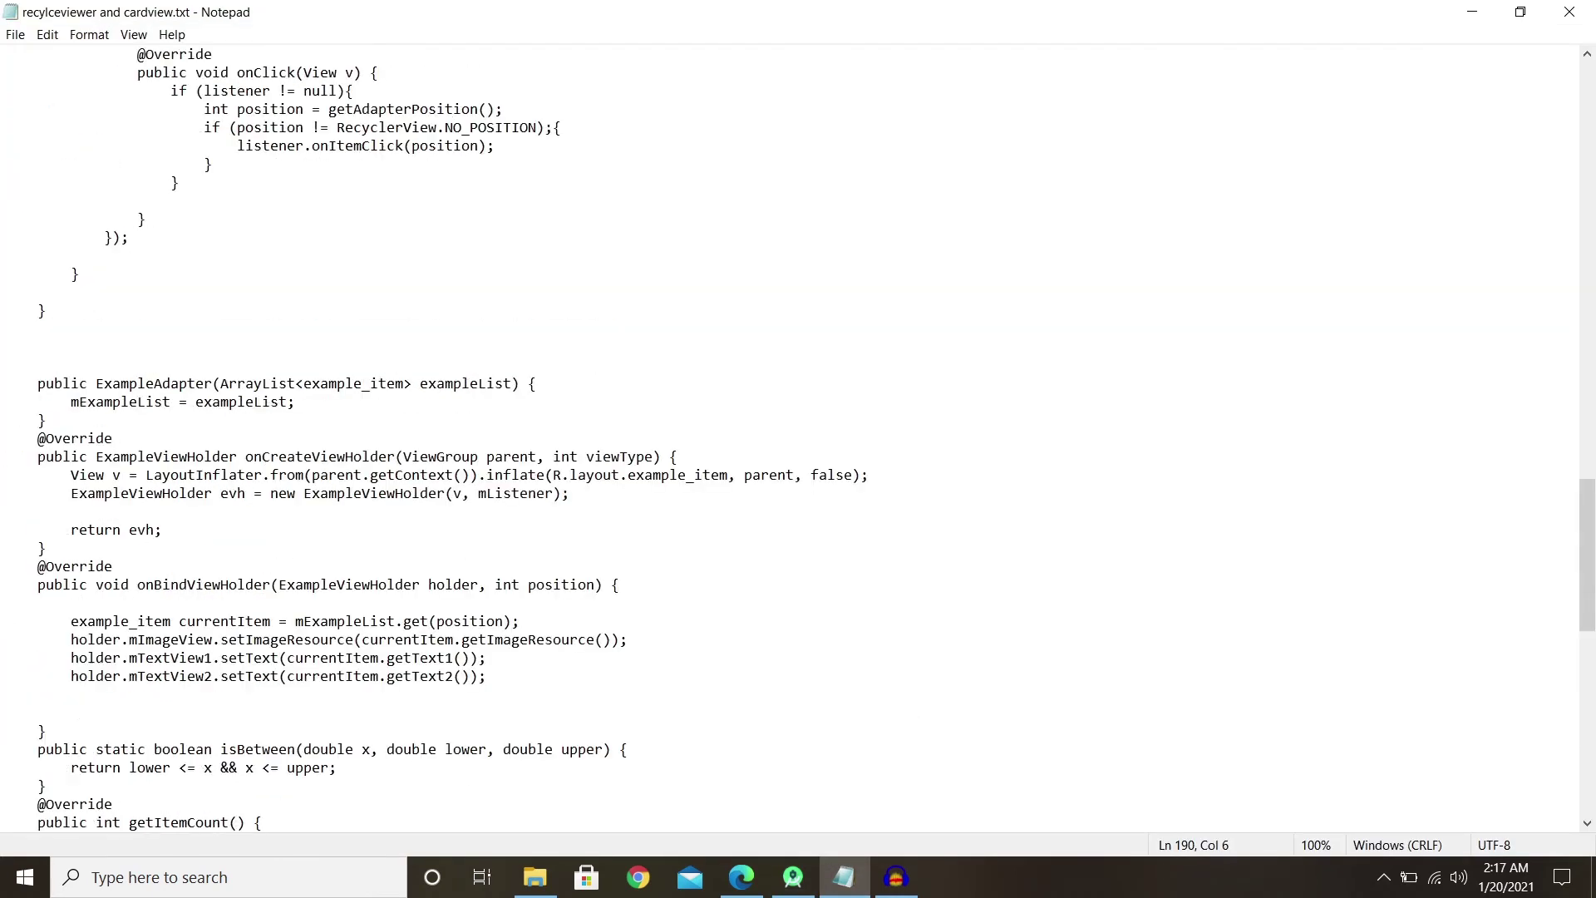
scroll(798, 436, up, 5)
scroll(798, 437, up, 5)
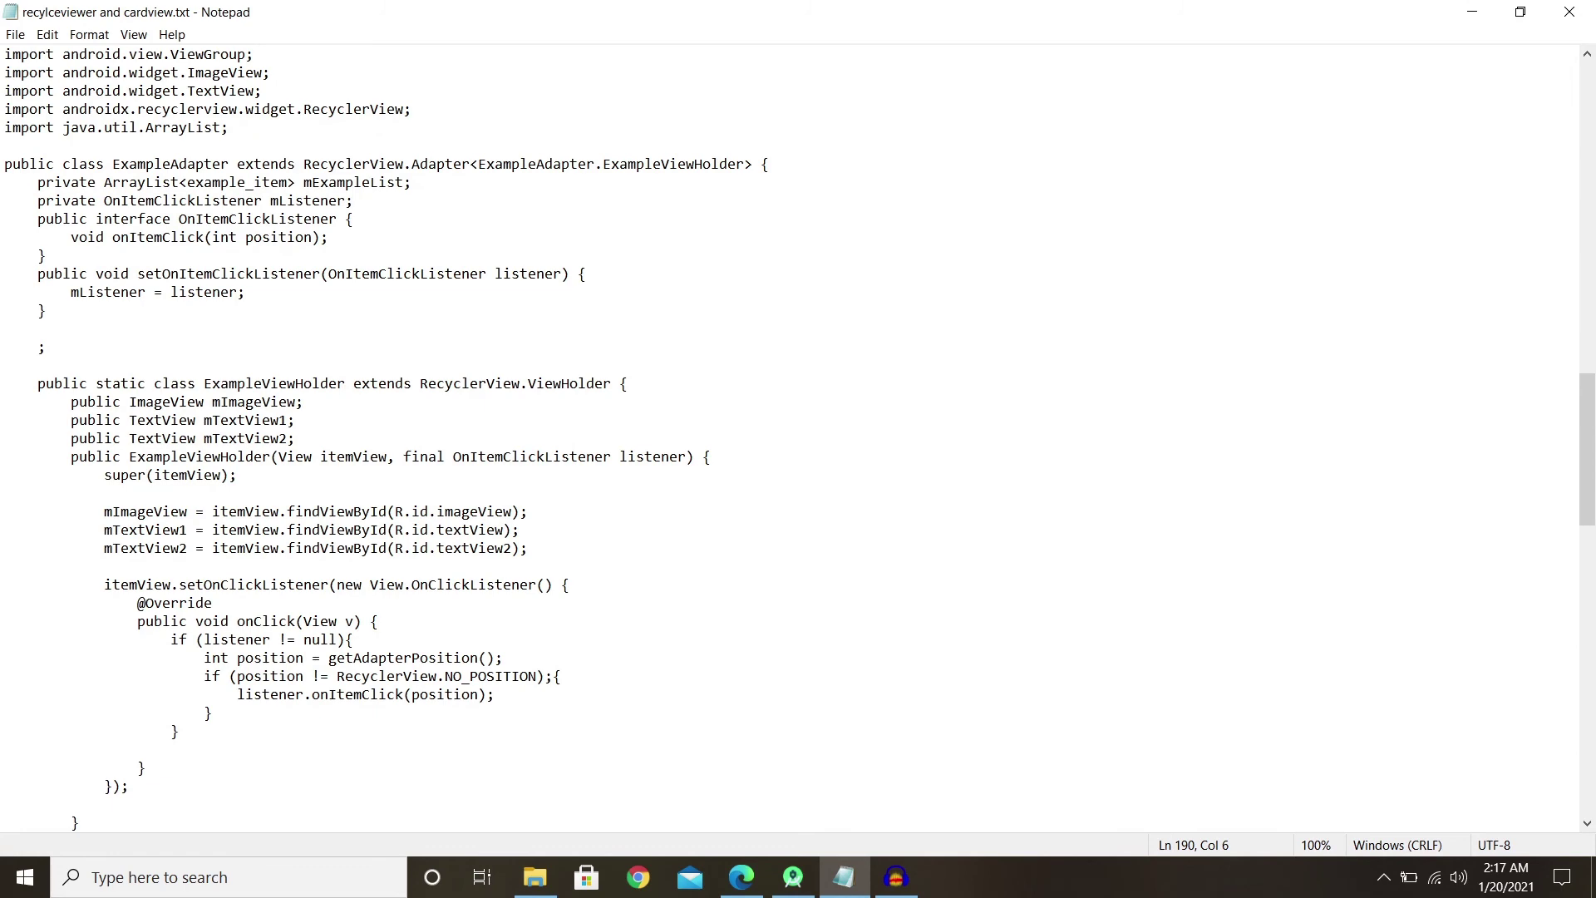
click(44, 373)
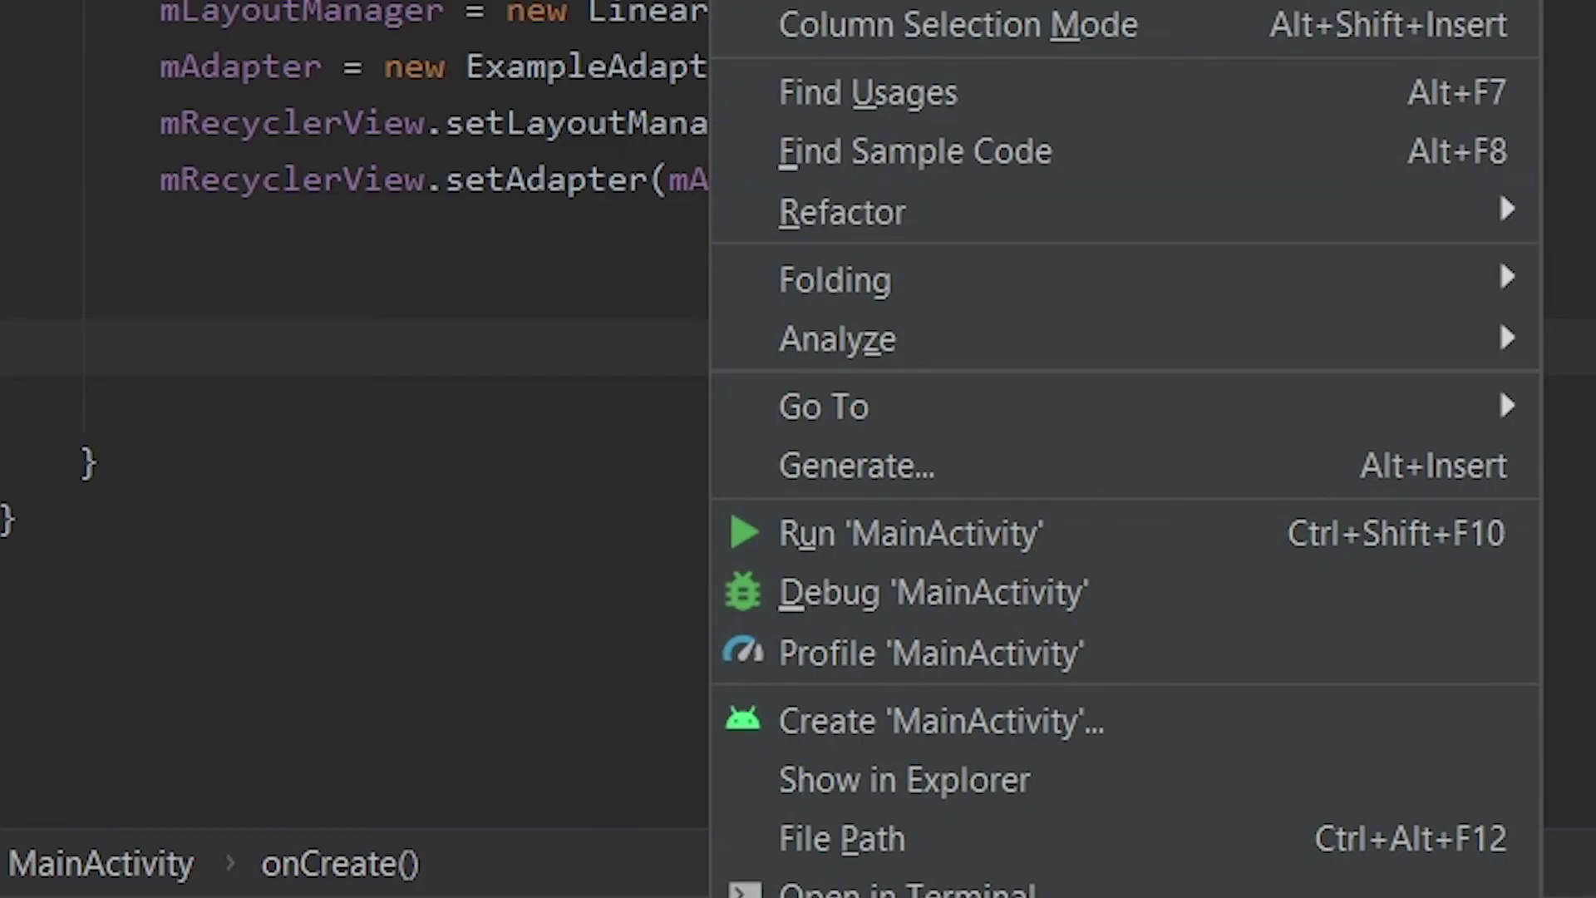
Paste the listener snippet after setAdapter and rename its comment to 'click on item'.
key(ctrl+v)
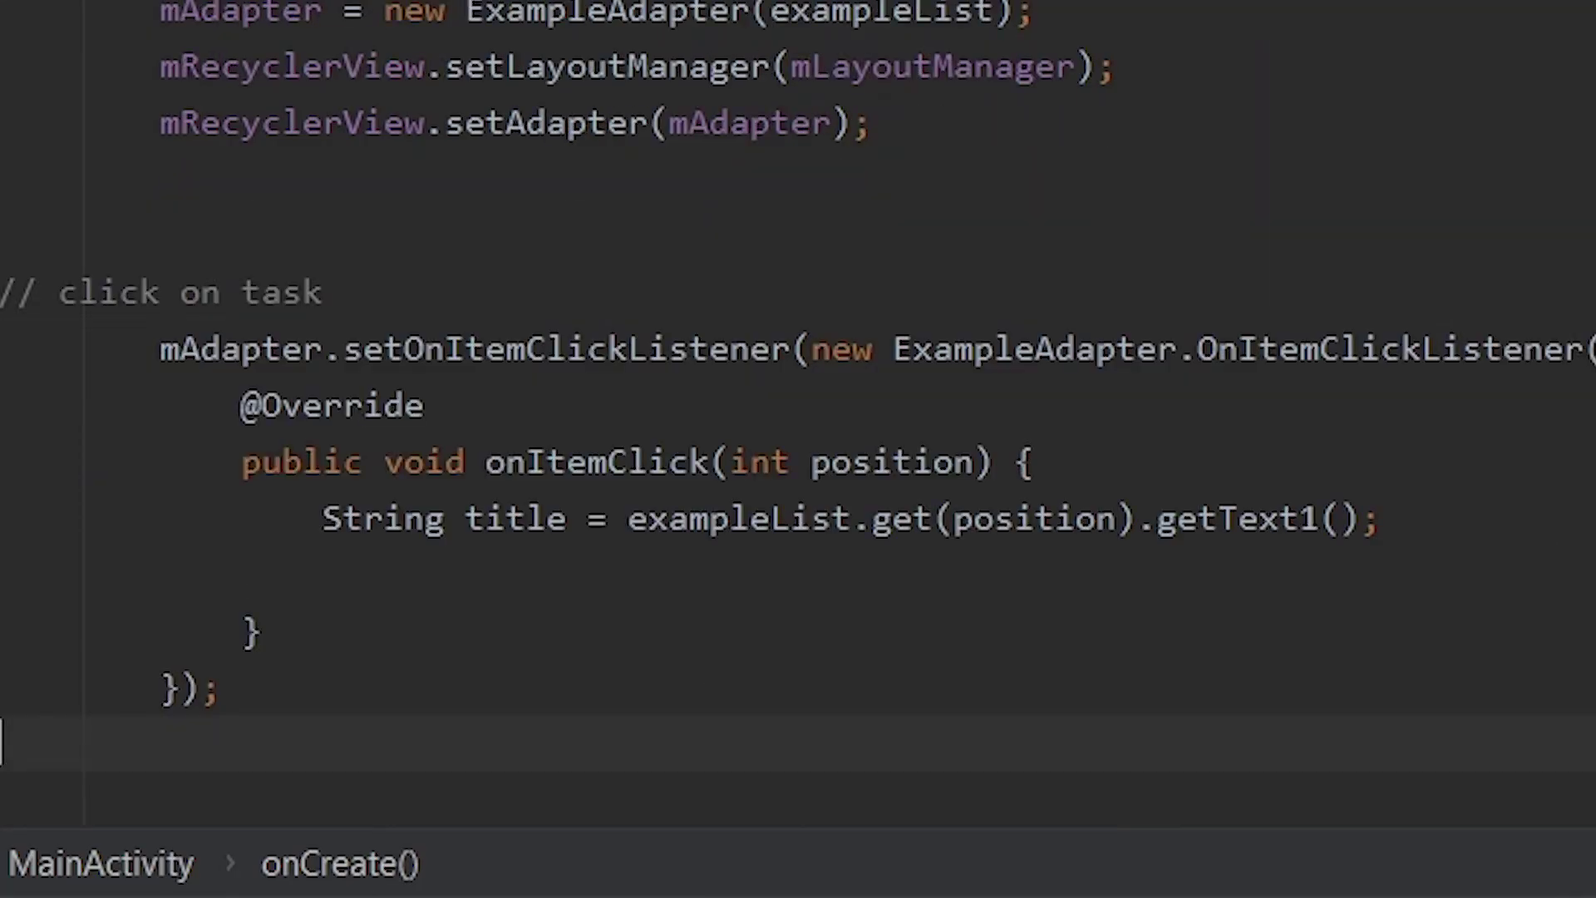
double_click(312, 292)
key(BackSpace)
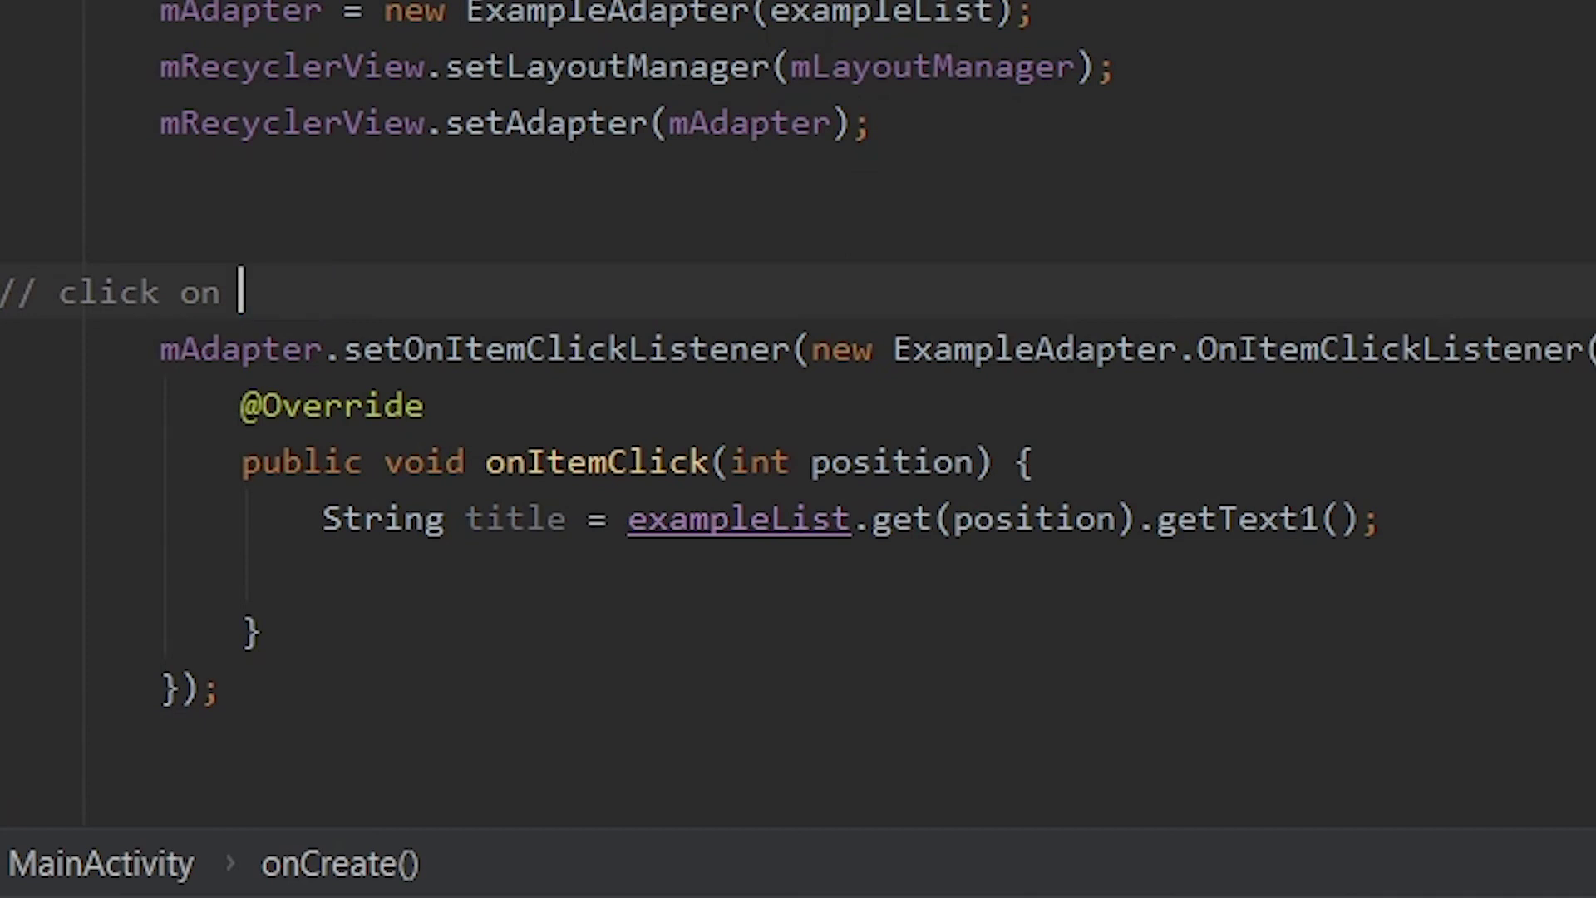
text(itn)
key(BackSpace)
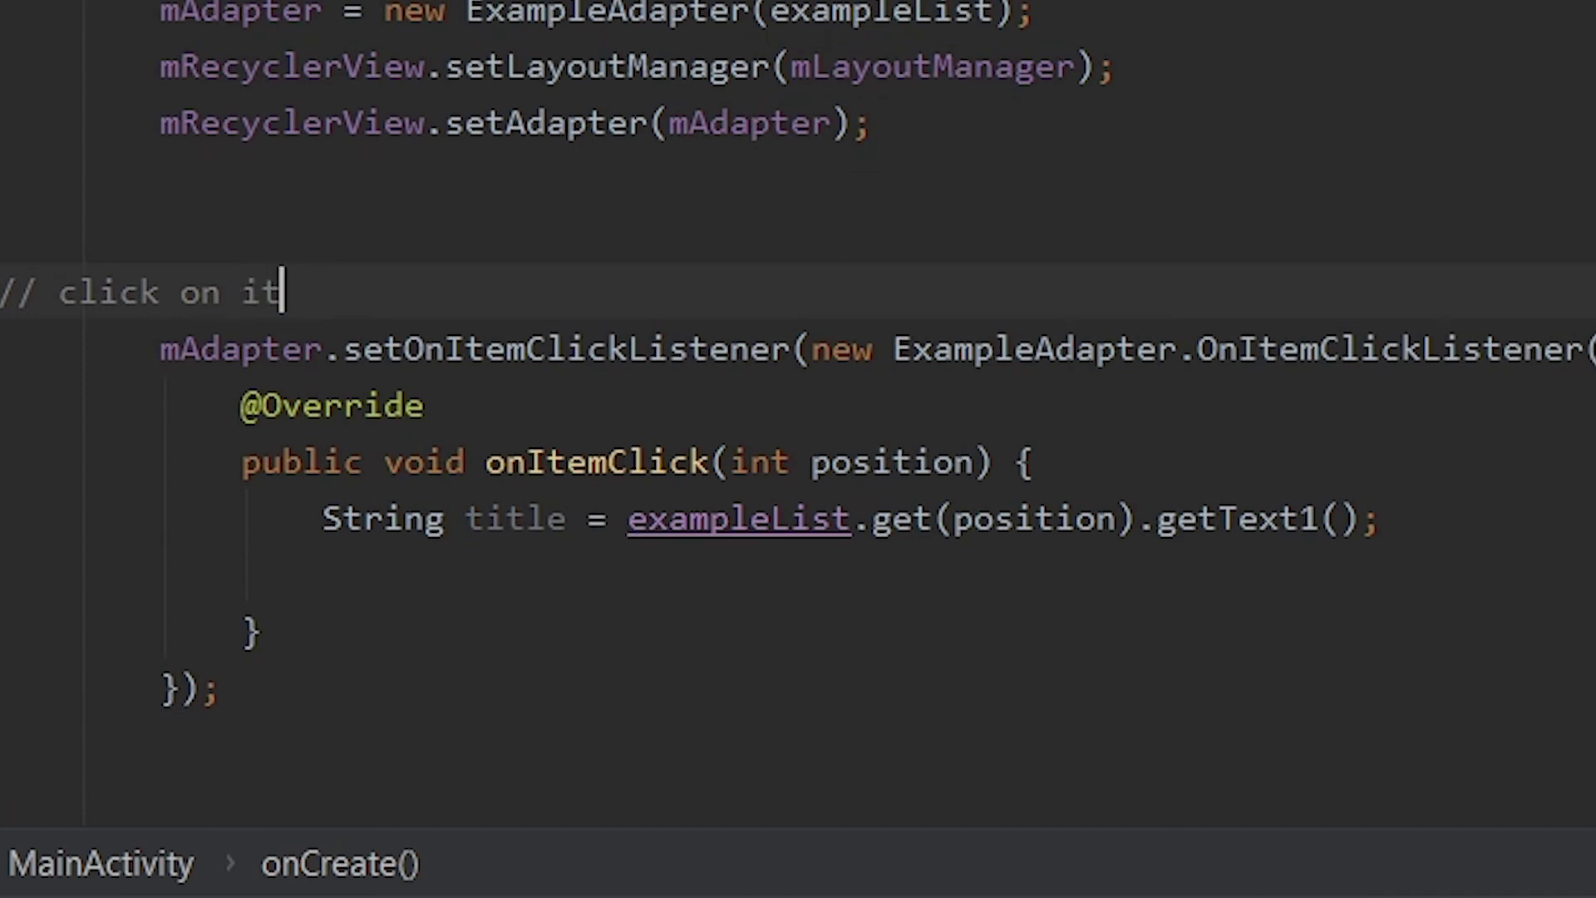
text(em)
key(Down)
key(Down)
key(Down)
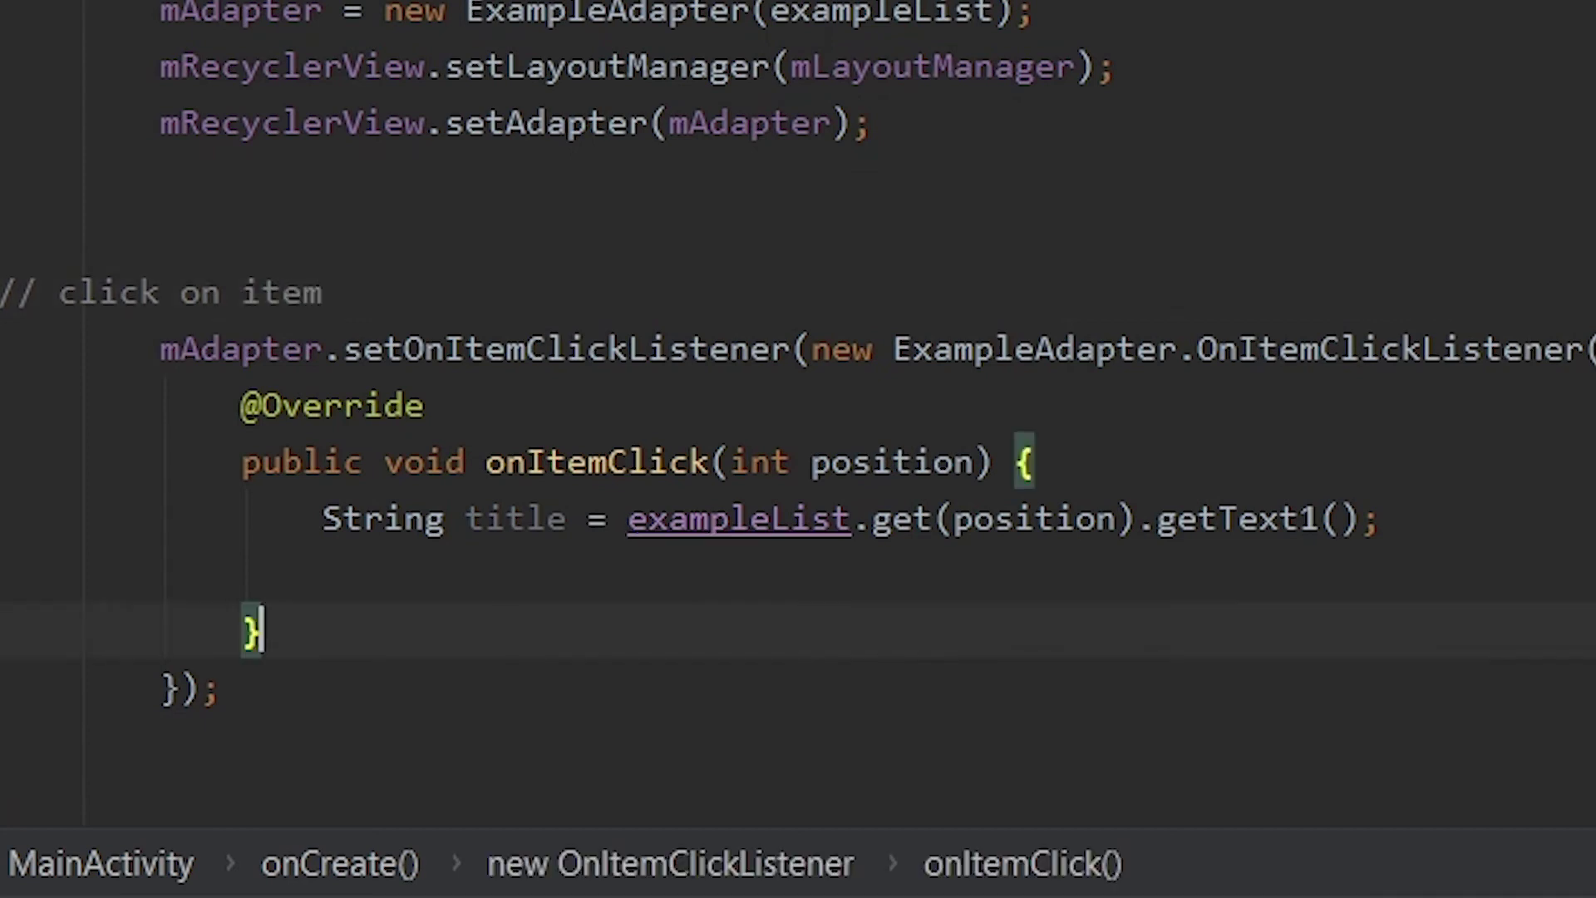
scroll(798, 415, down, 1)
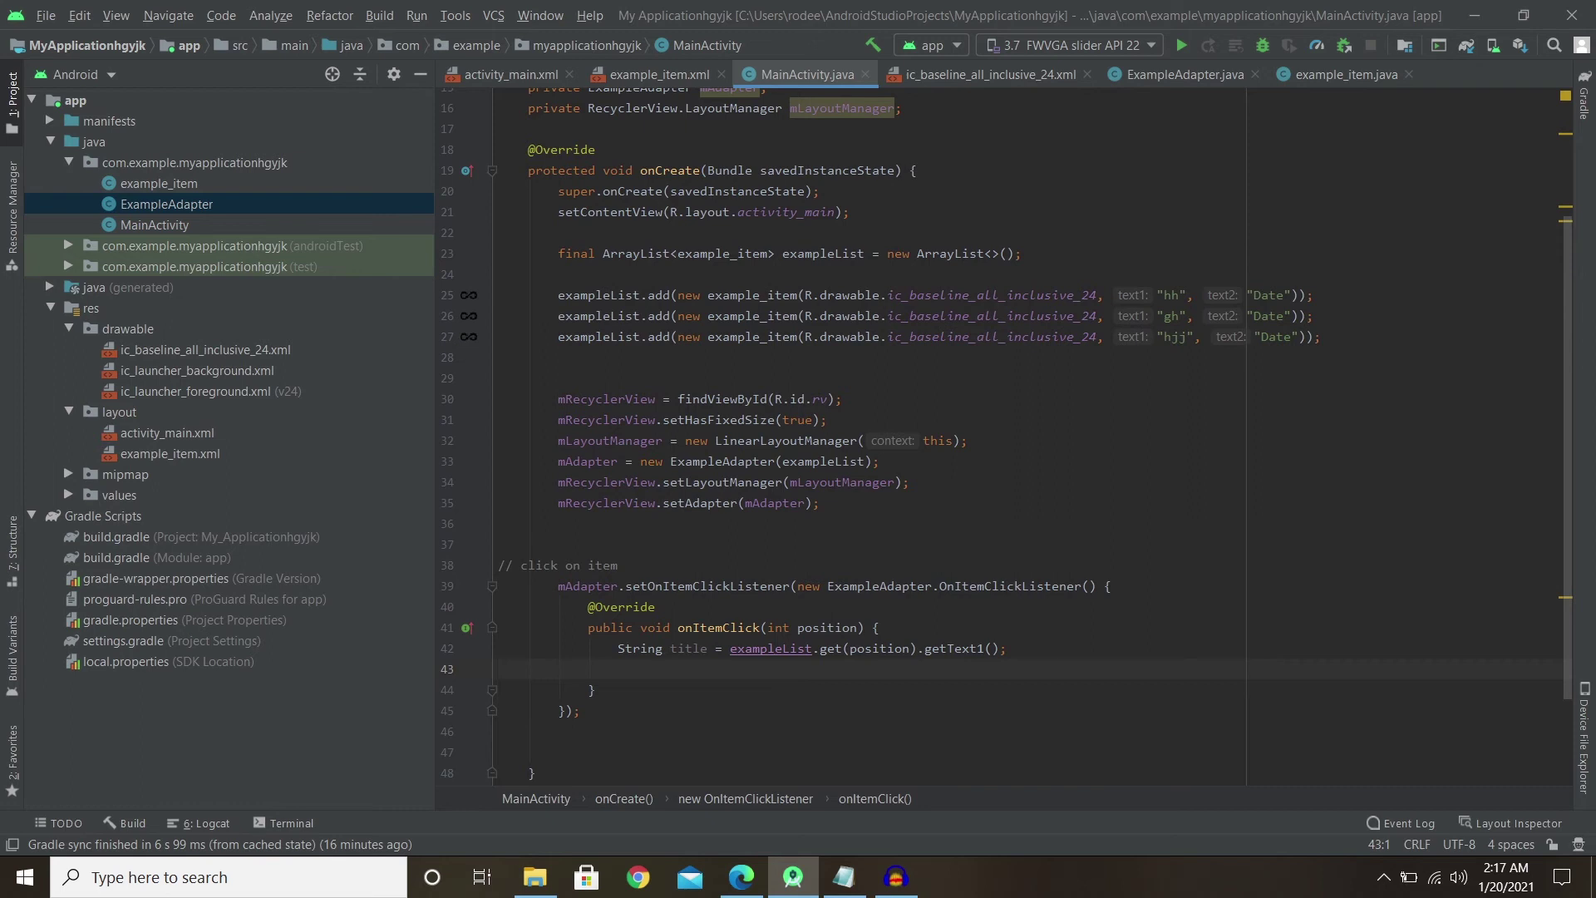
Review how onItemClick gets the clicked item's title through get(position).
click(869, 586)
double_click(828, 627)
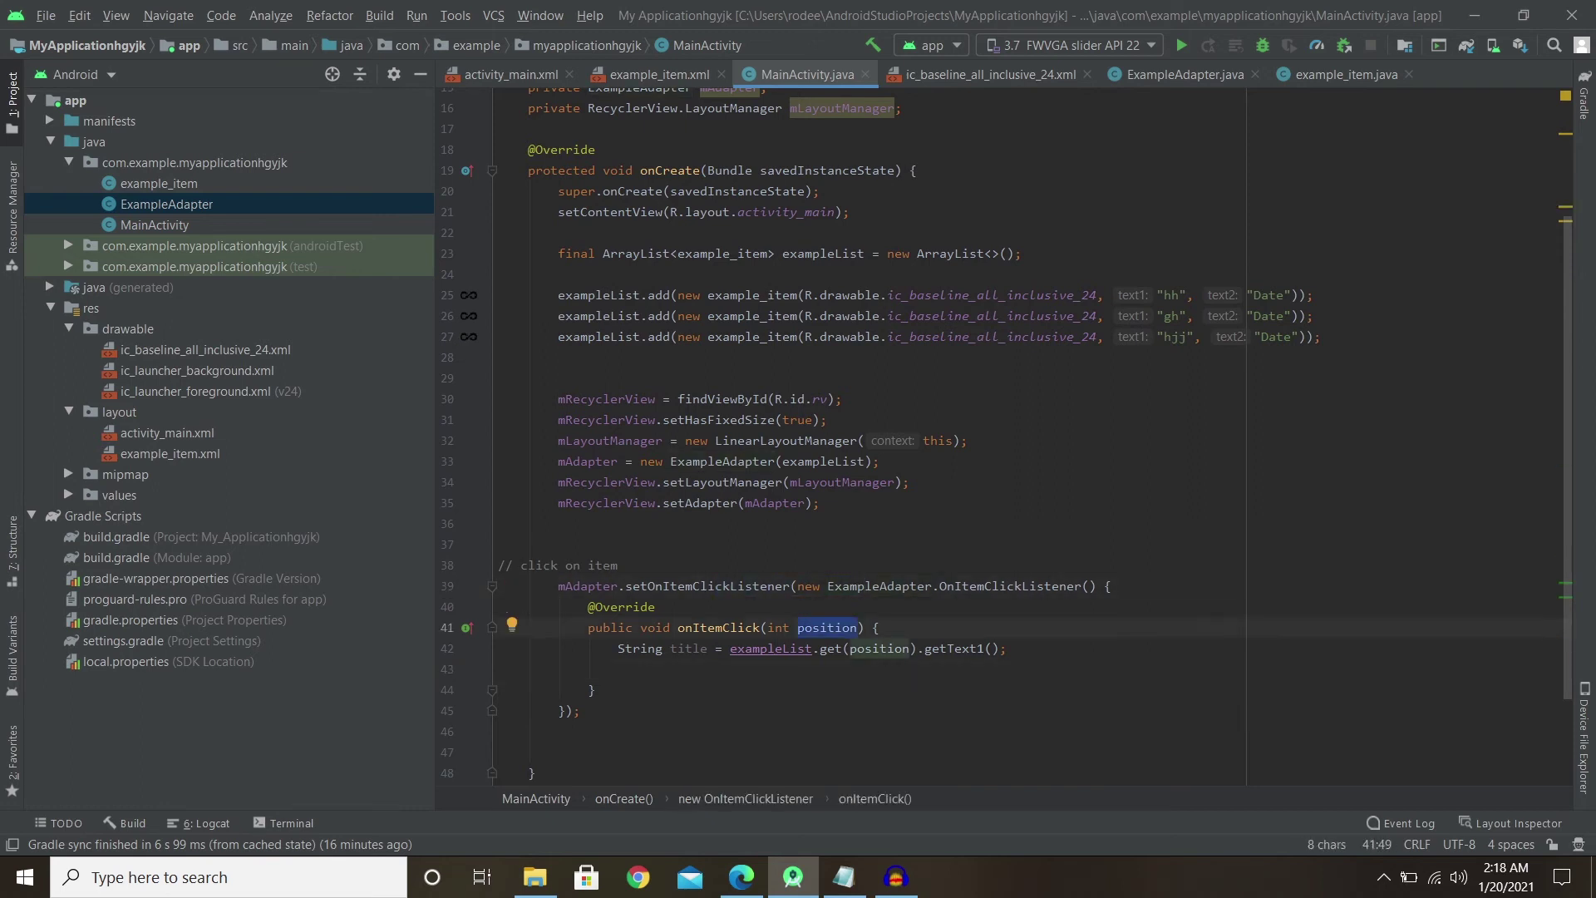
double_click(879, 649)
double_click(1171, 296)
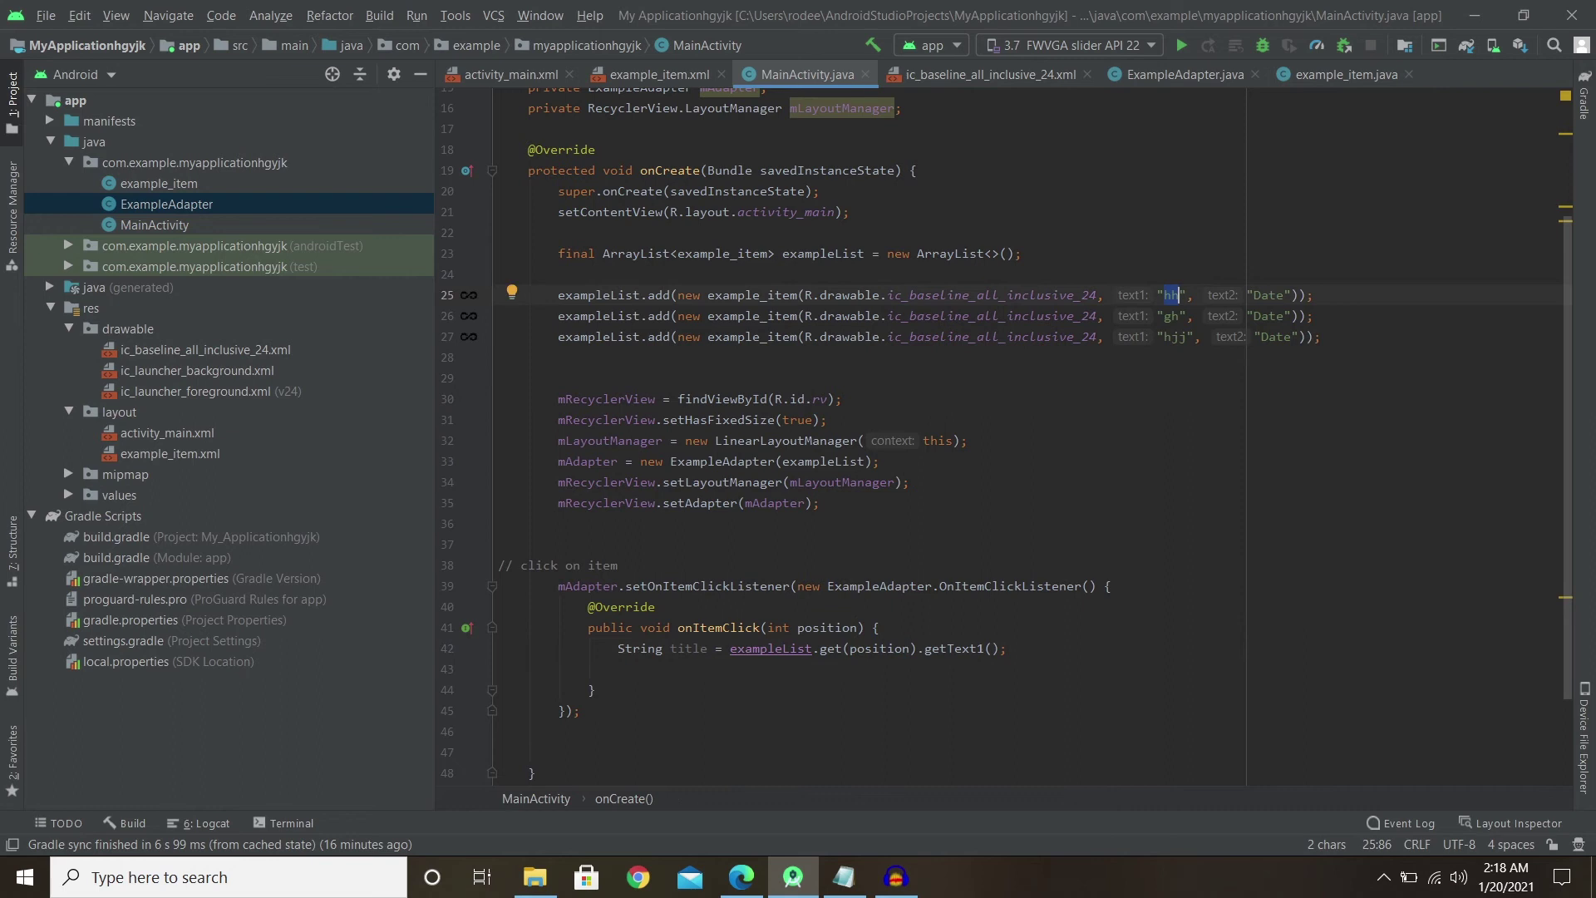
double_click(688, 648)
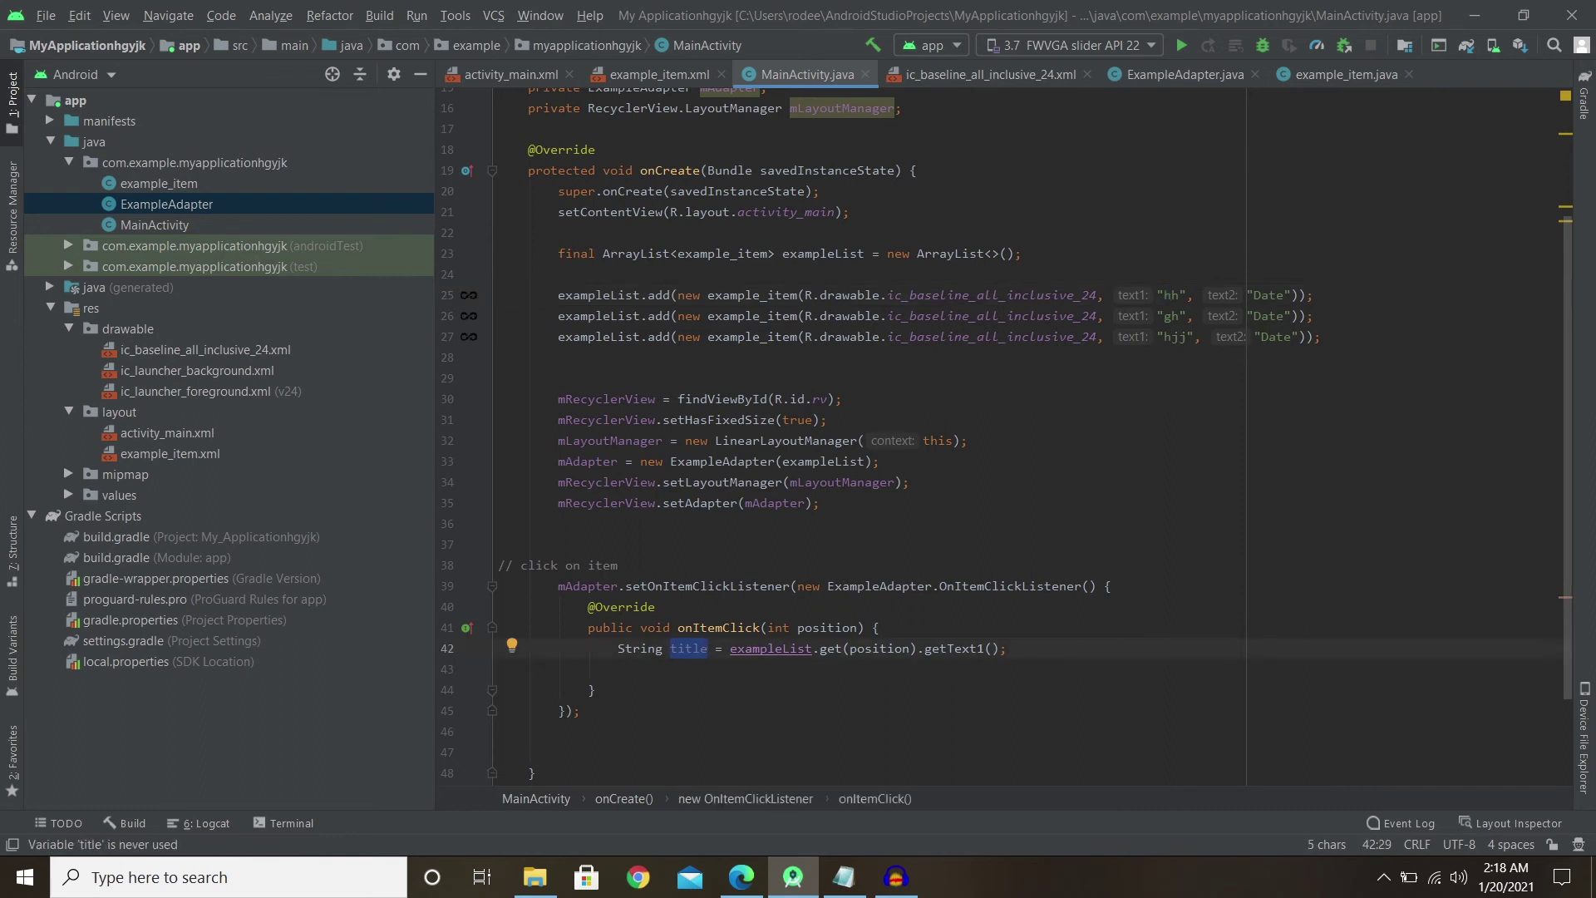
Add Toast.makeText(getApplicationContext(), title, Toast.LENGTH_LONG).show() below the title line.
key(End)
key(Return)
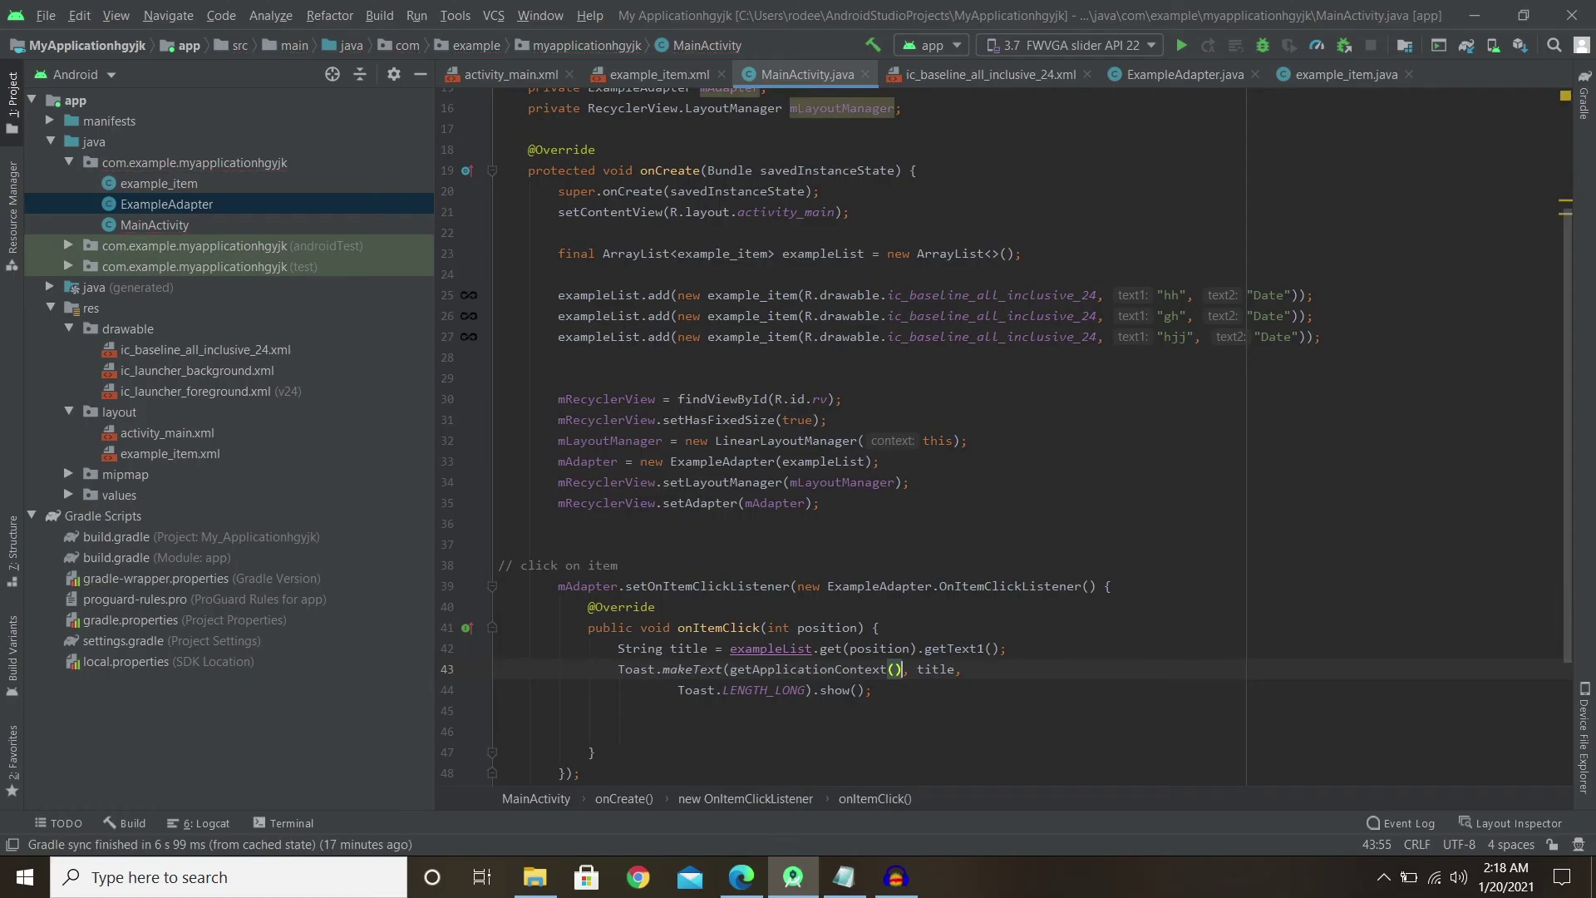
key(Up)
key(End)
key(Return)
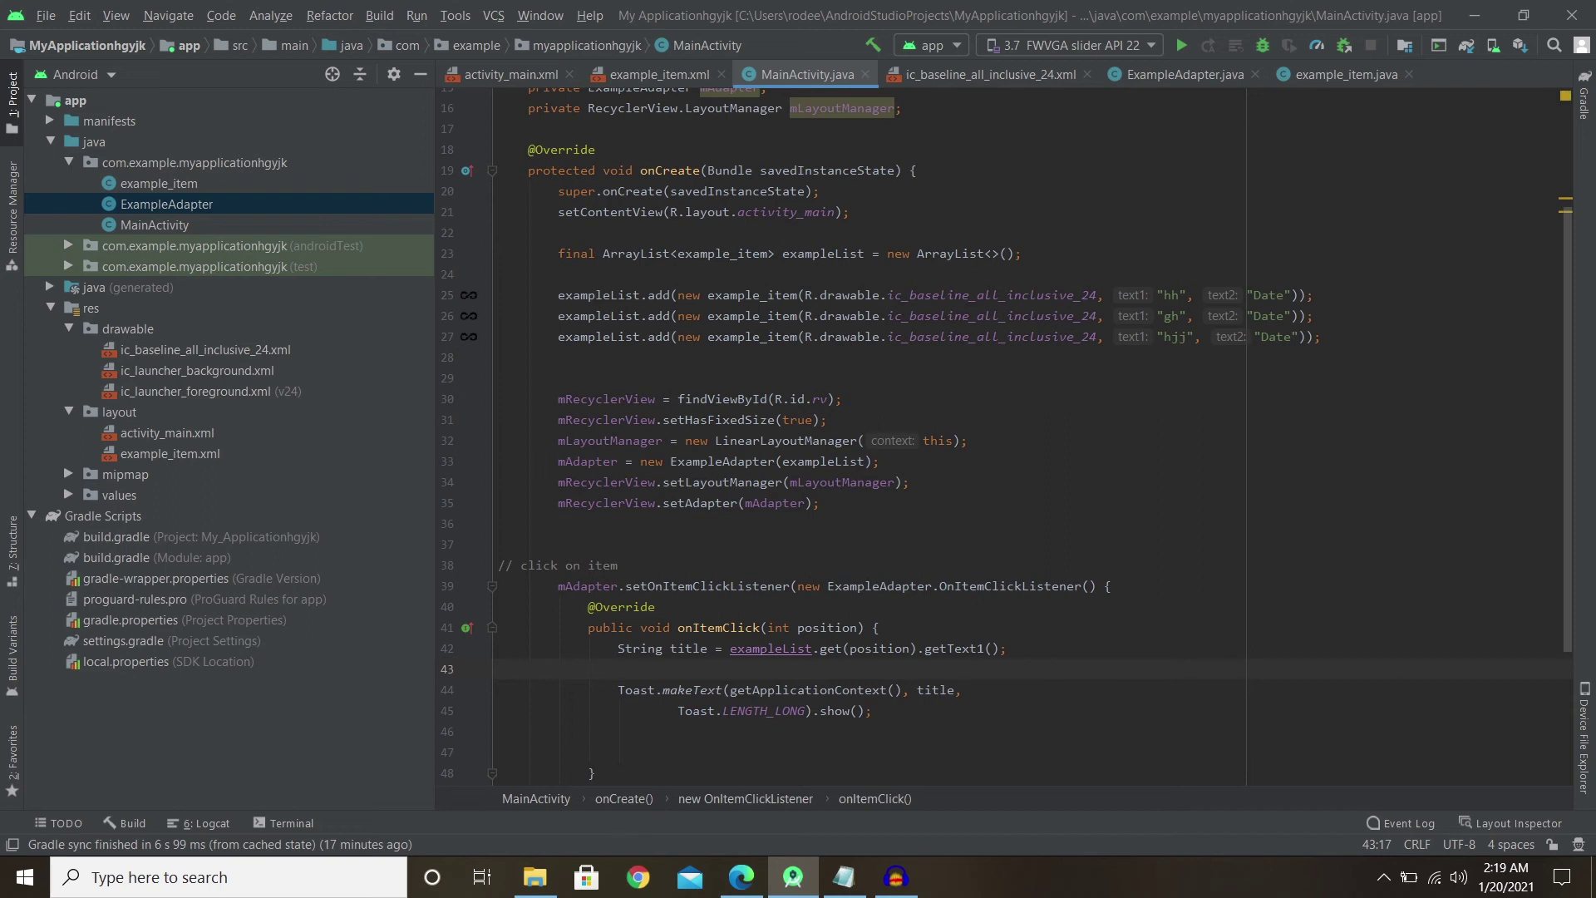
double_click(936, 690)
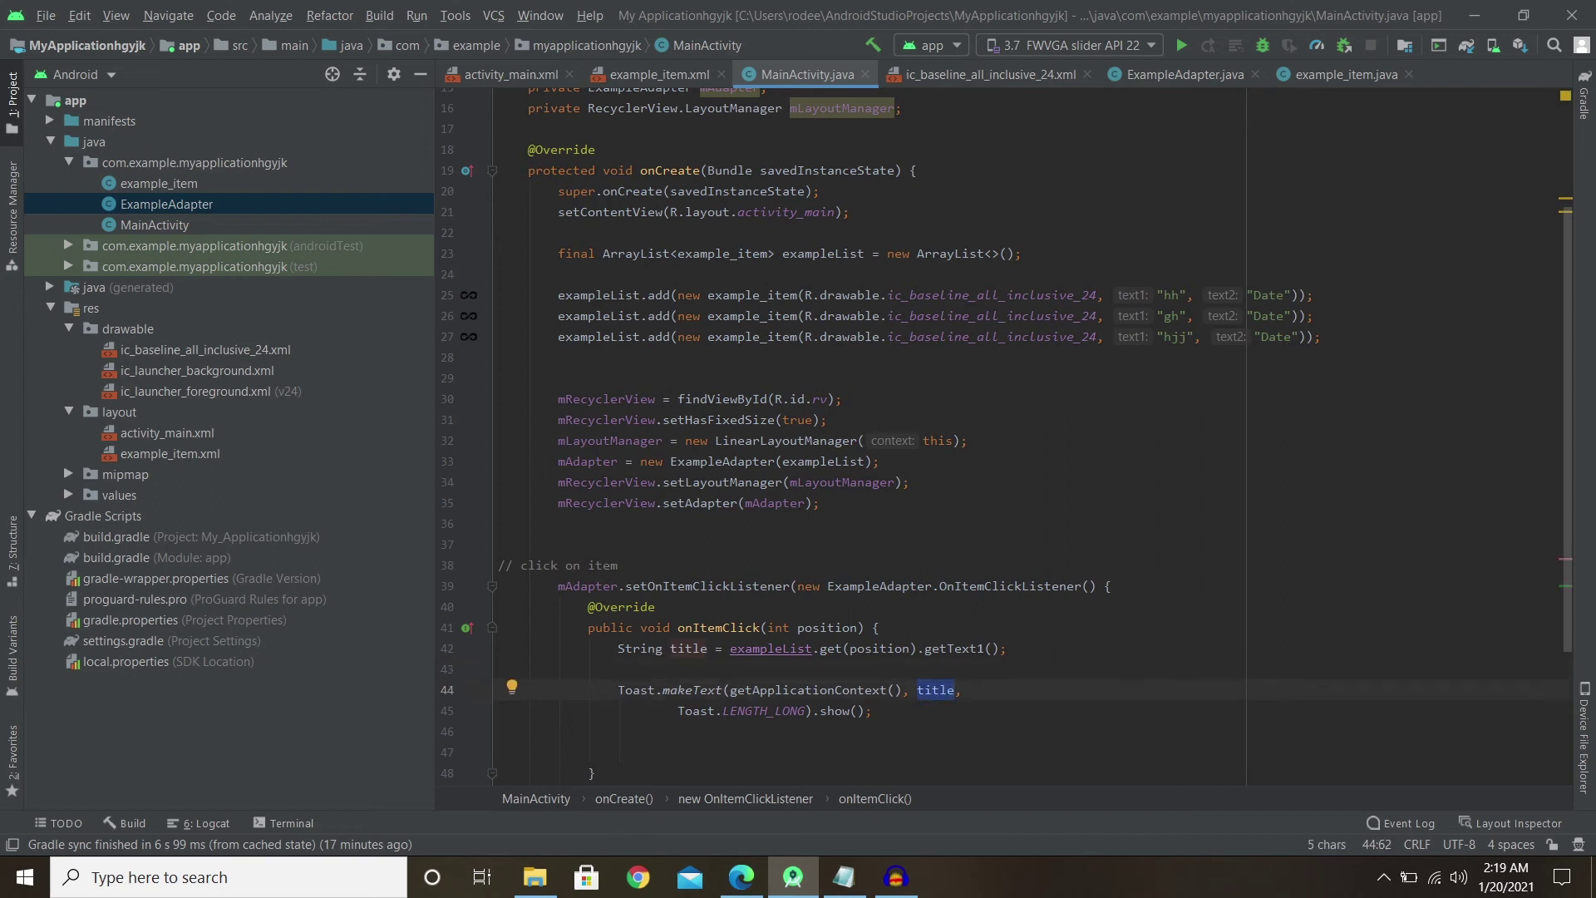
drag(617, 731, 612, 690)
click(612, 690)
scroll(611, 690, up, 3)
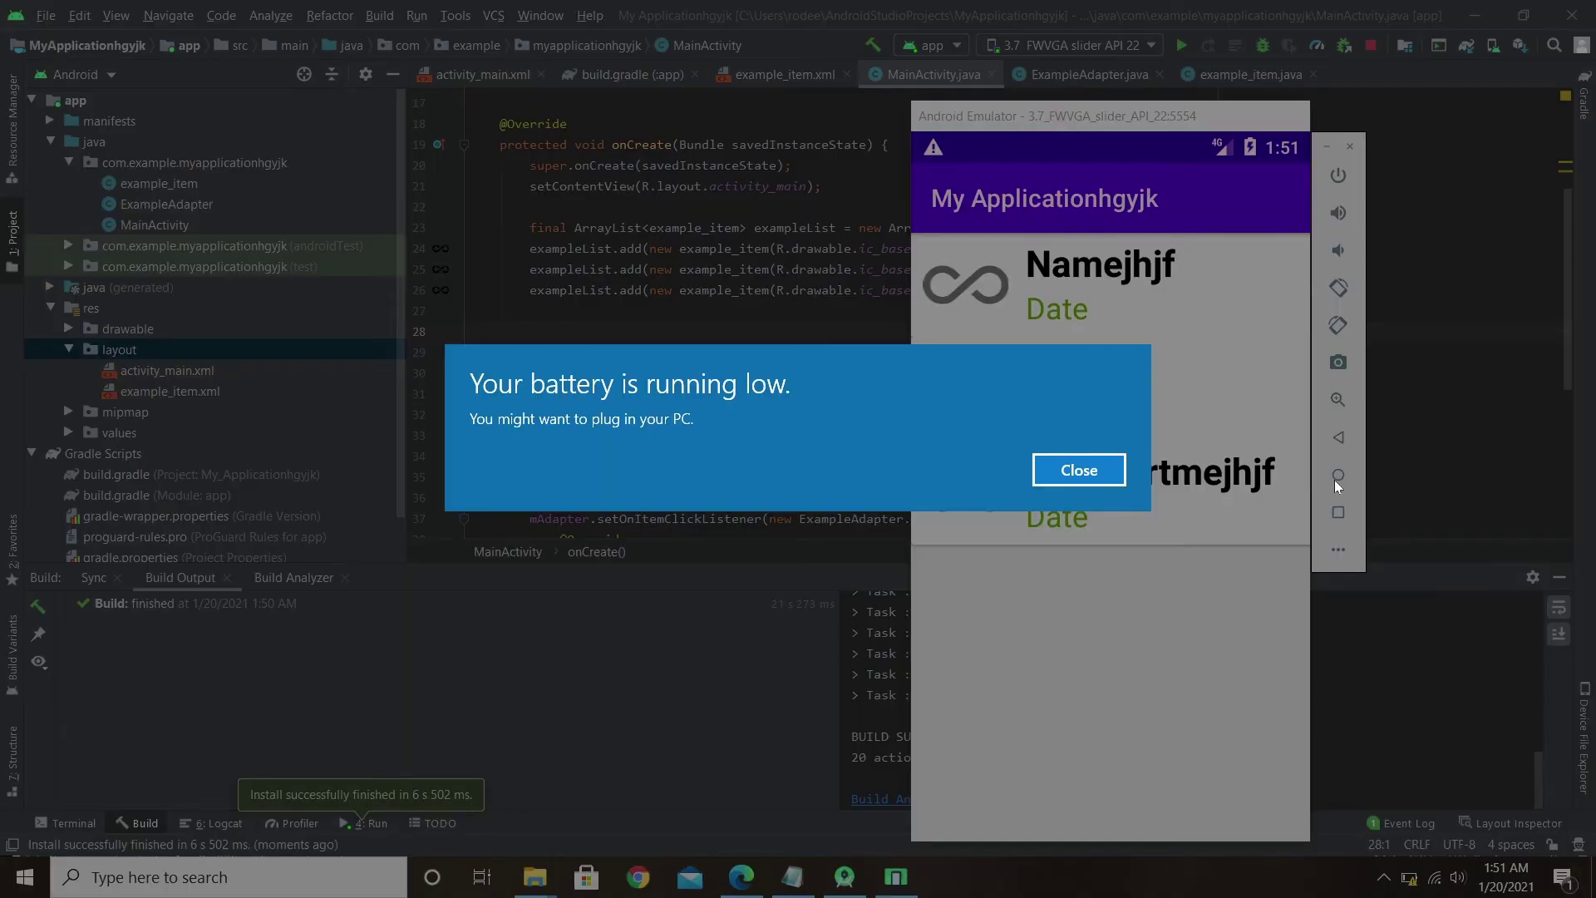
Dismiss the low-battery warning, reposition the emulator, and tap the first card to show 'Name'.
click(1111, 470)
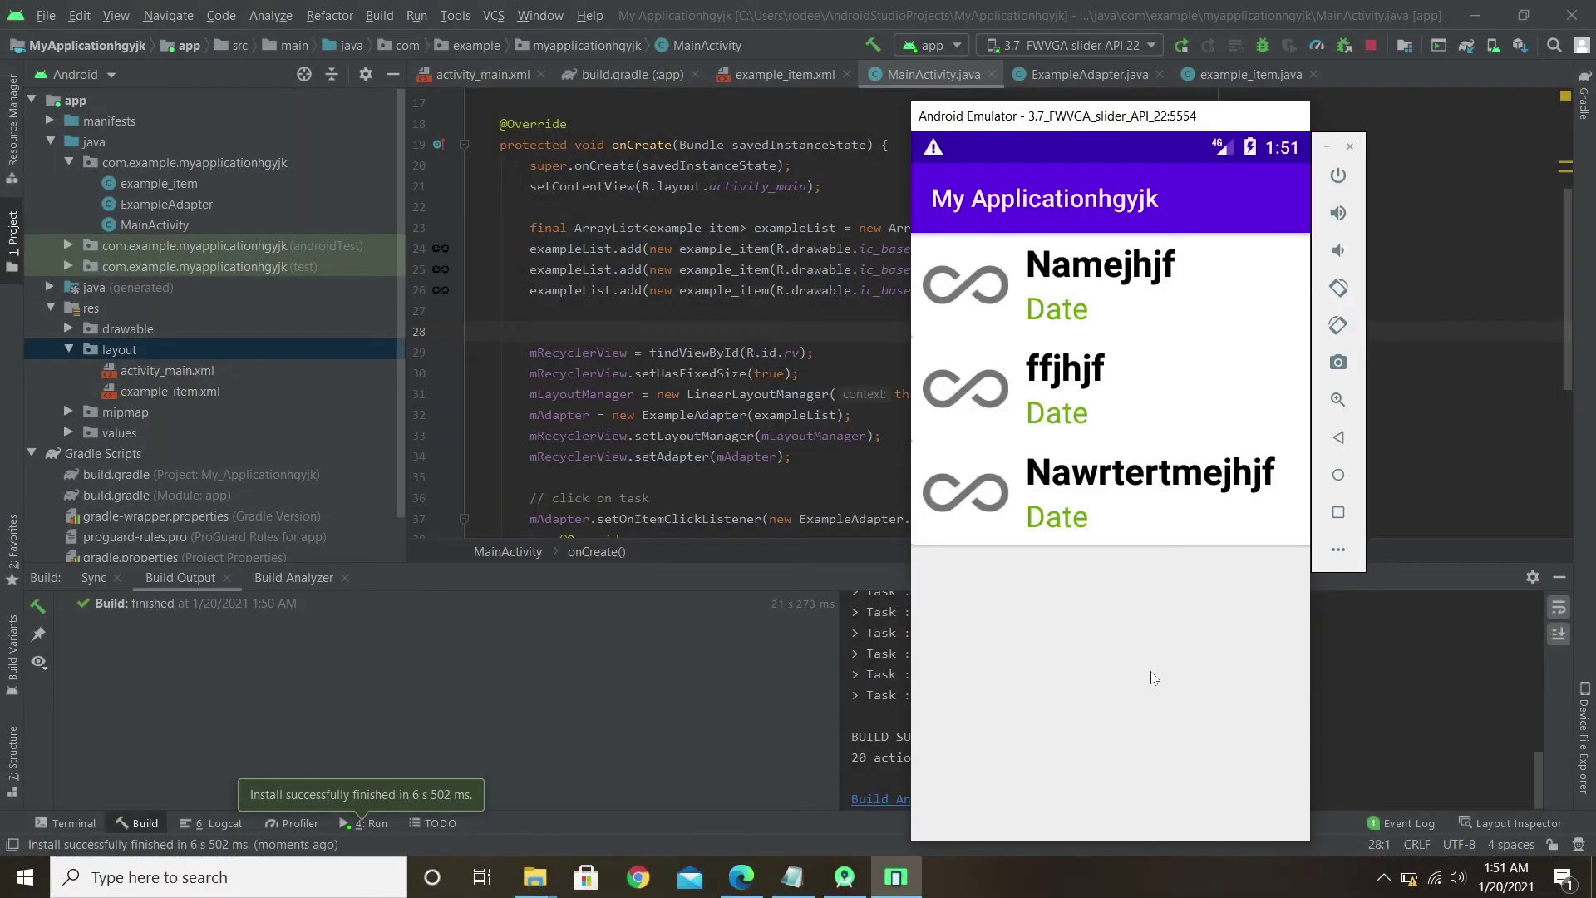
drag(1104, 120, 749, 75)
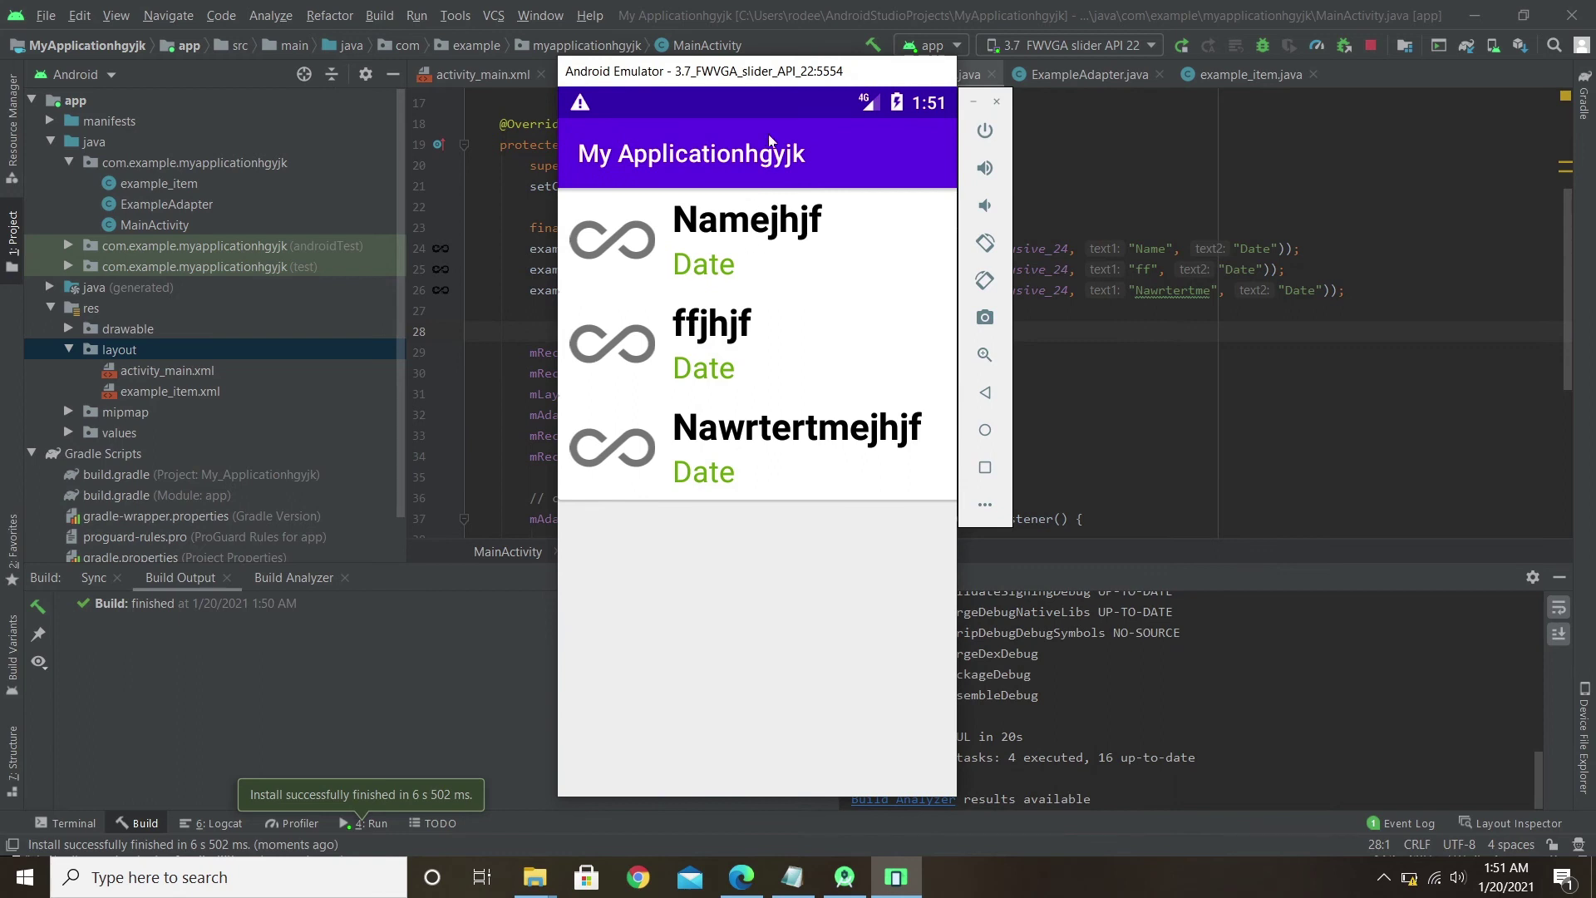
drag(774, 84, 1157, 87)
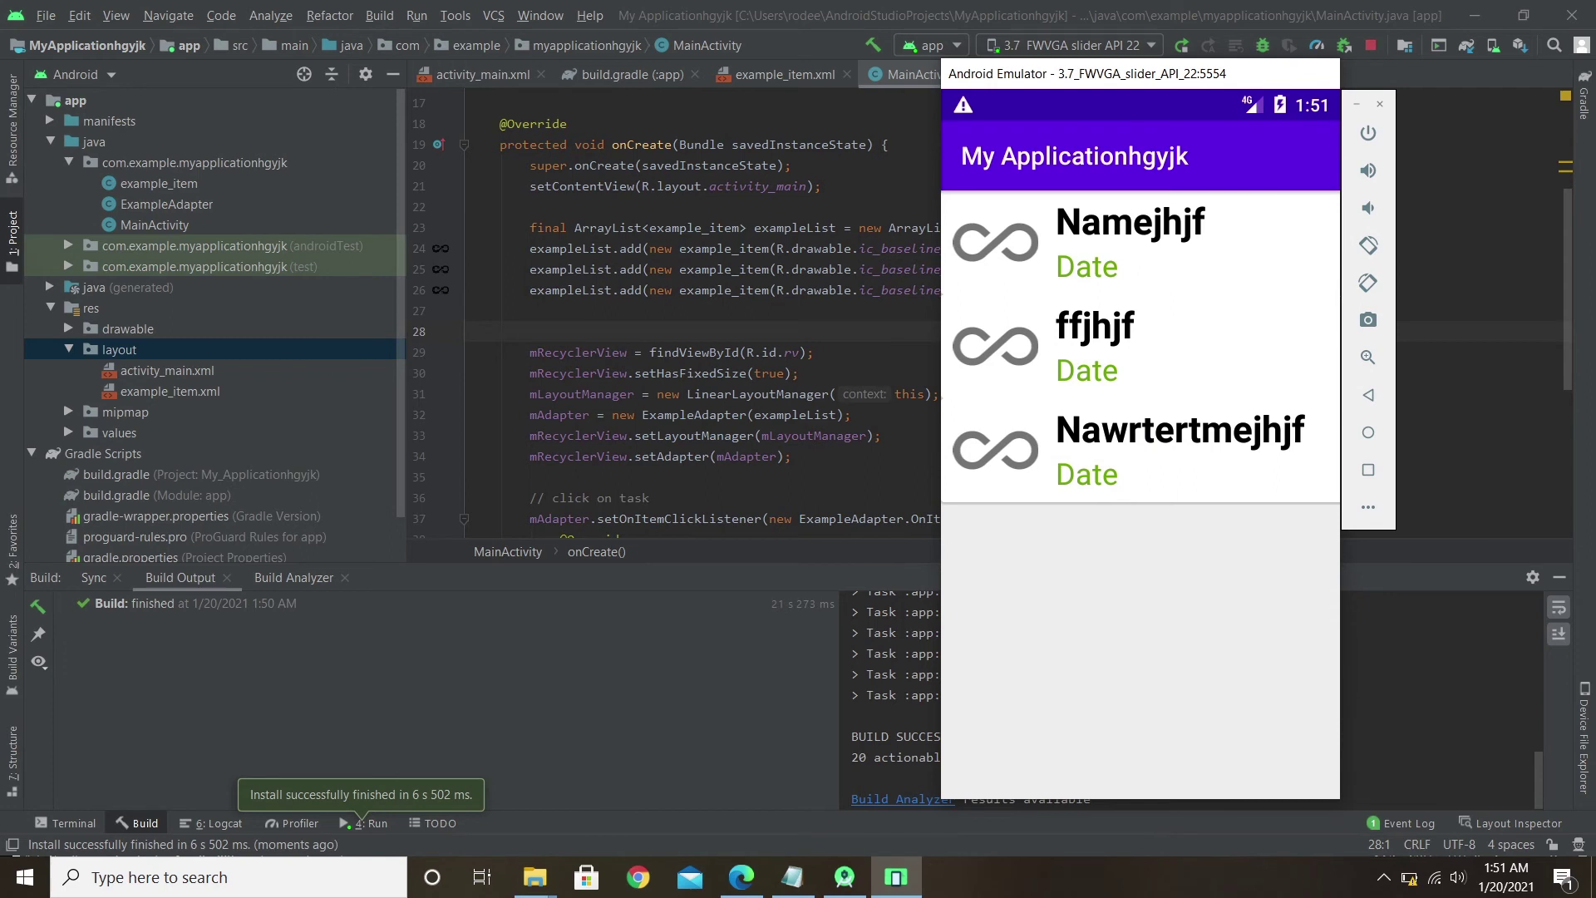
click(1198, 245)
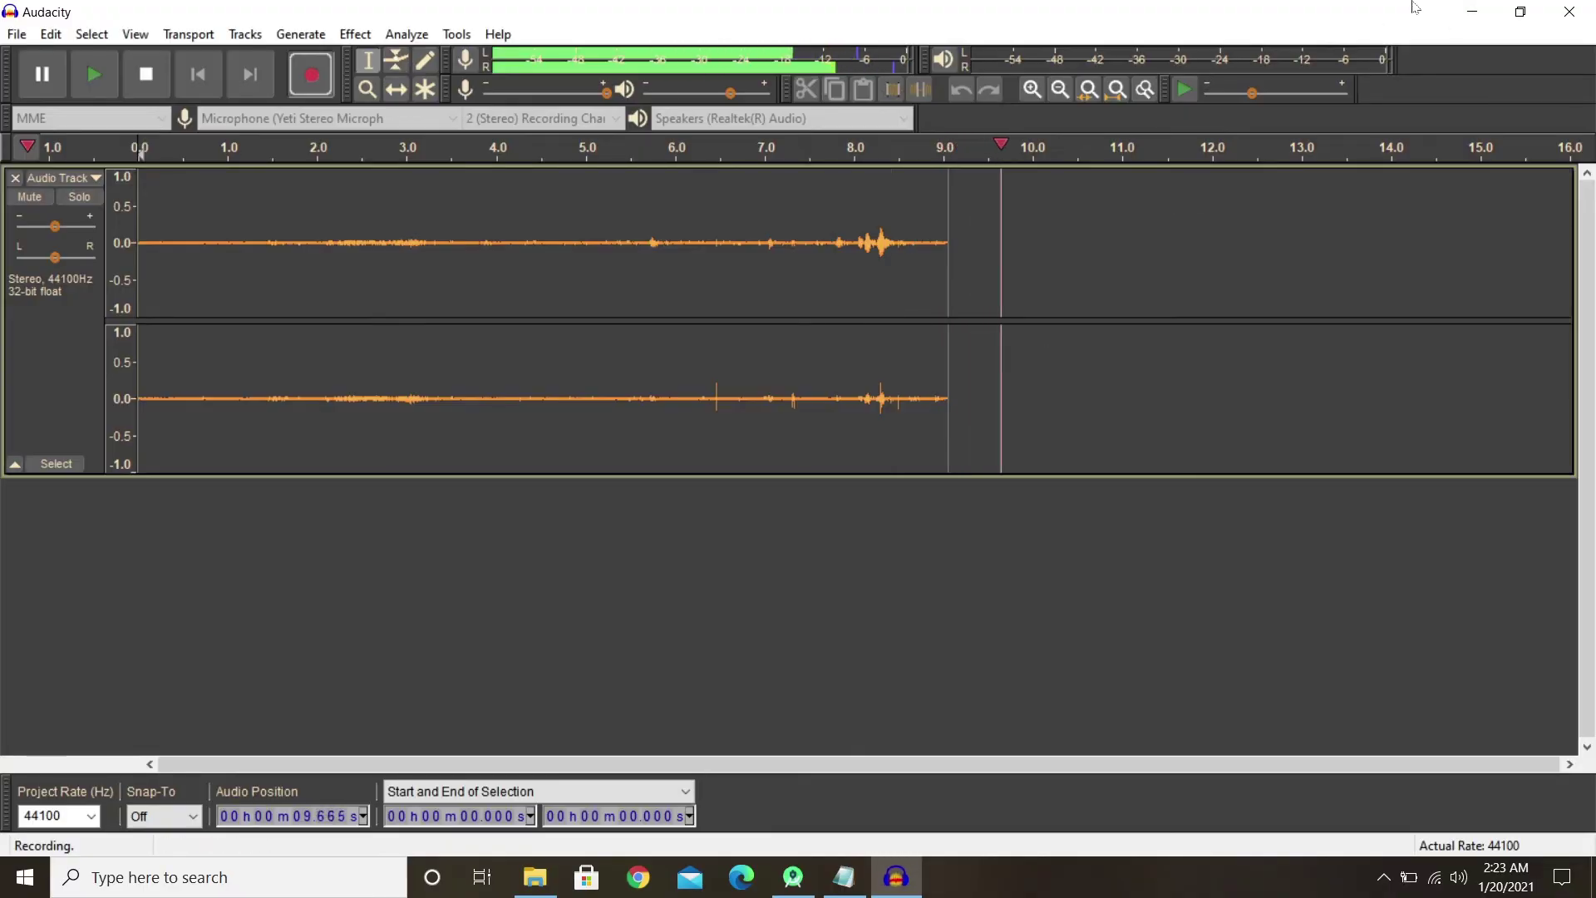
click(1478, 10)
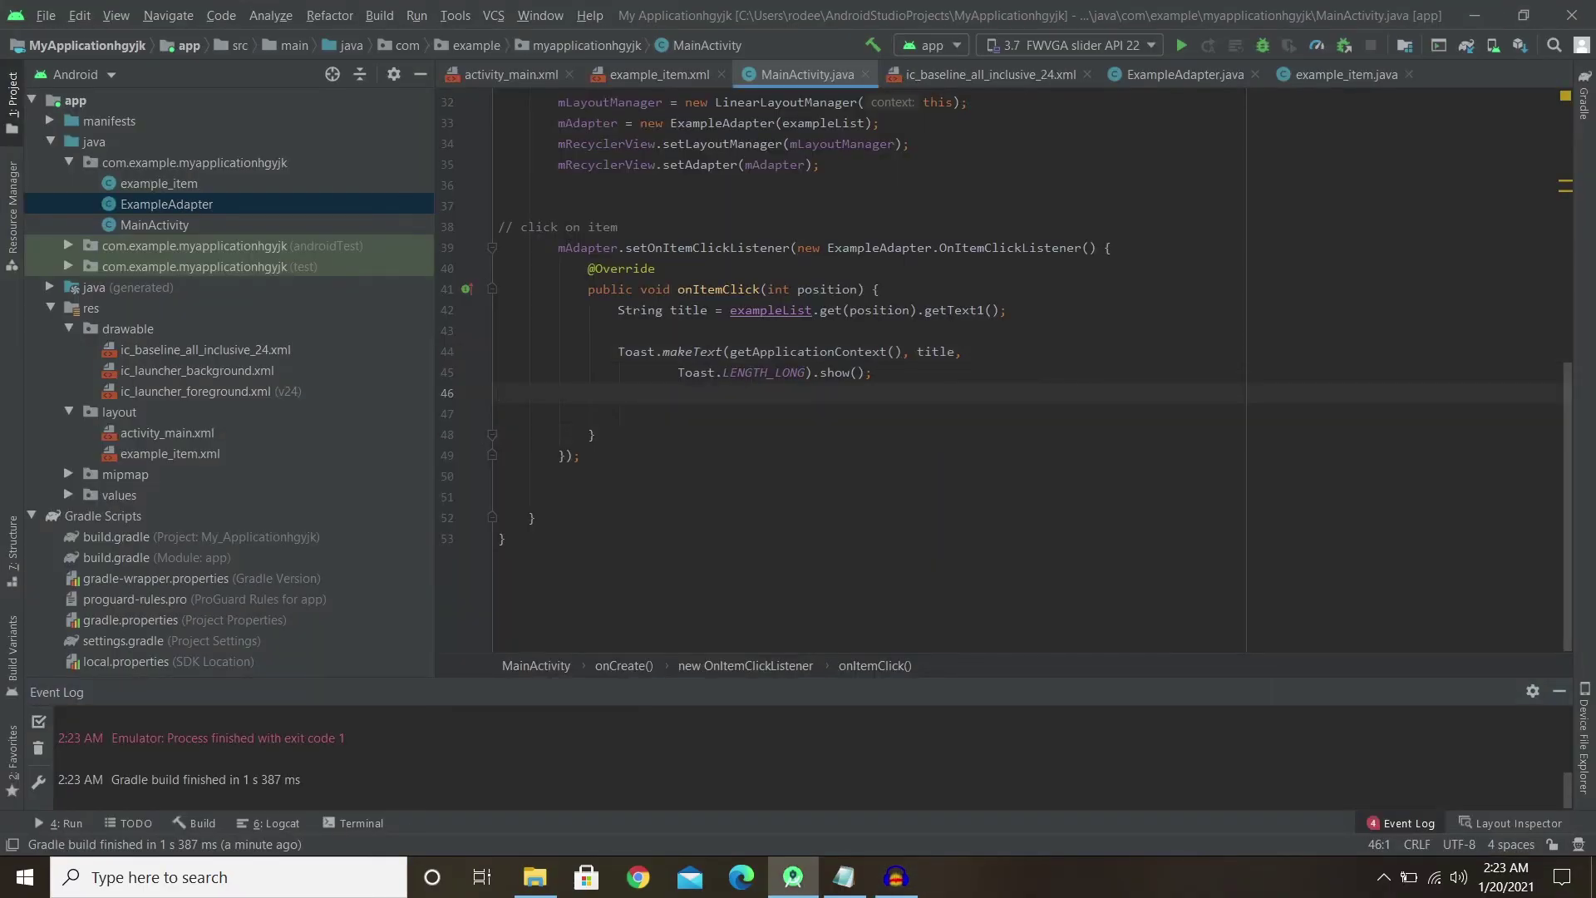
scroll(873, 375, up, 1)
click(873, 392)
scroll(873, 374, up, 10)
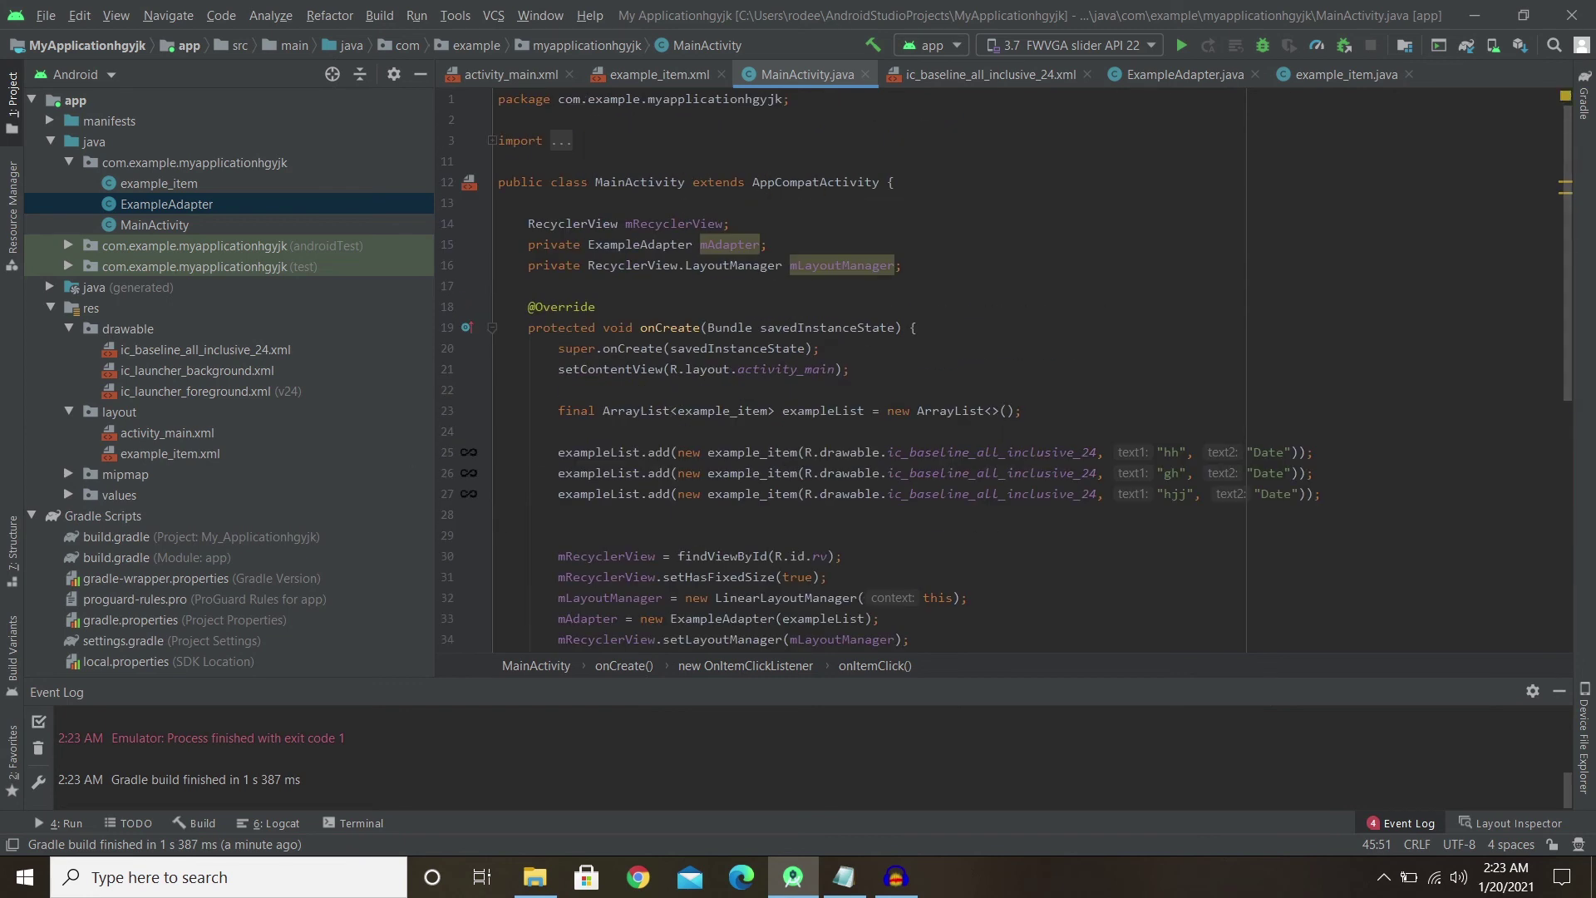
scroll(401, 412, down, 3)
scroll(873, 375, down, 3)
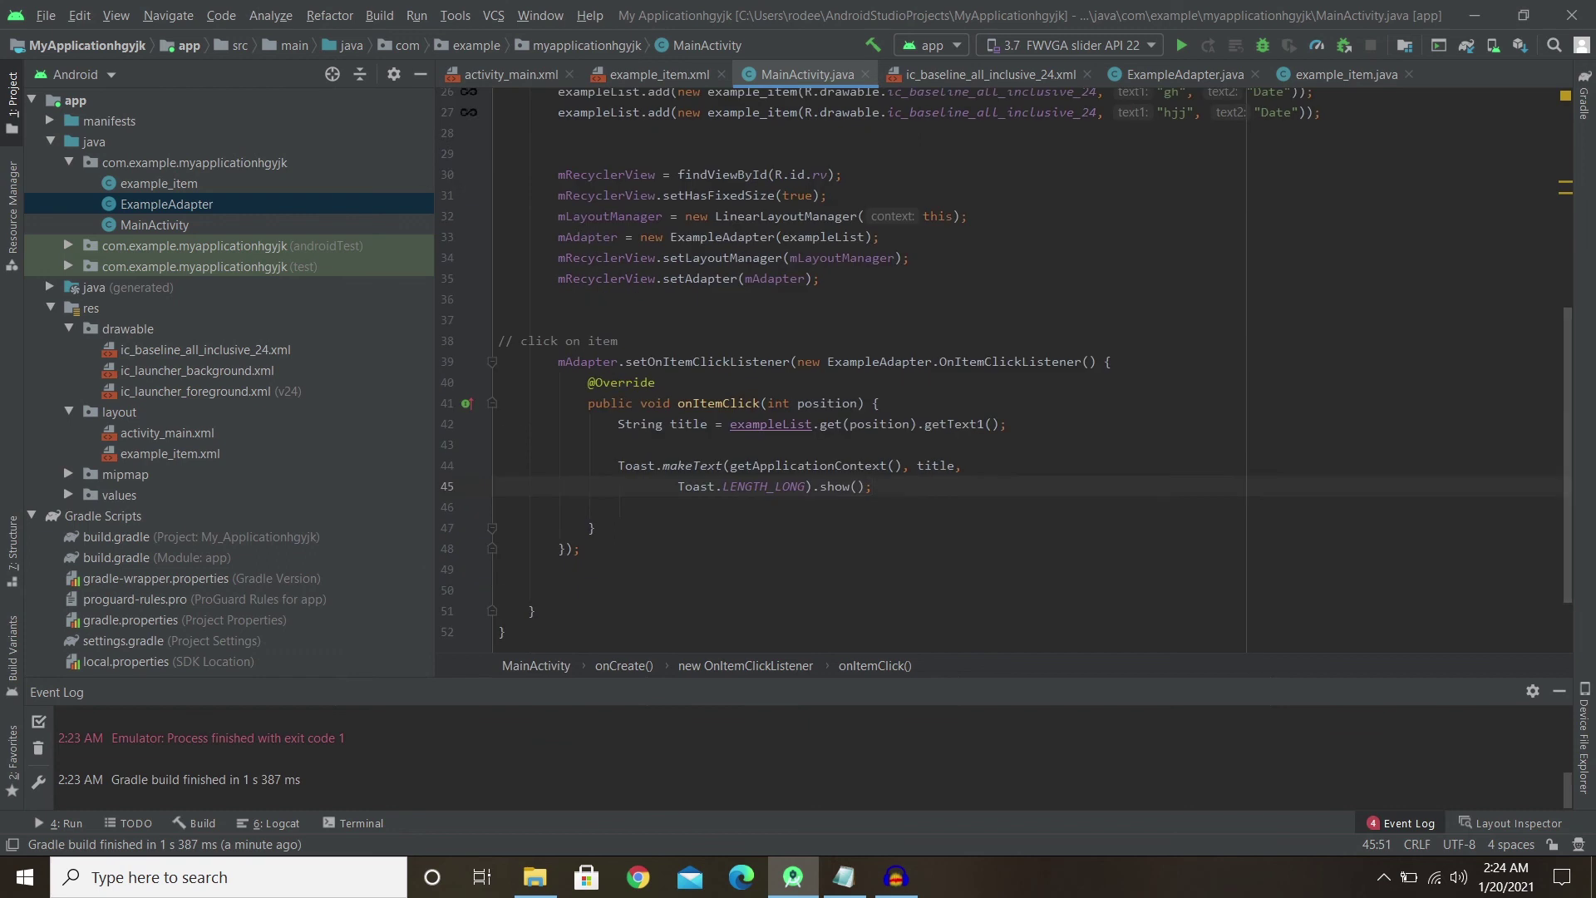
scroll(874, 374, up, 8)
scroll(874, 374, down, 8)
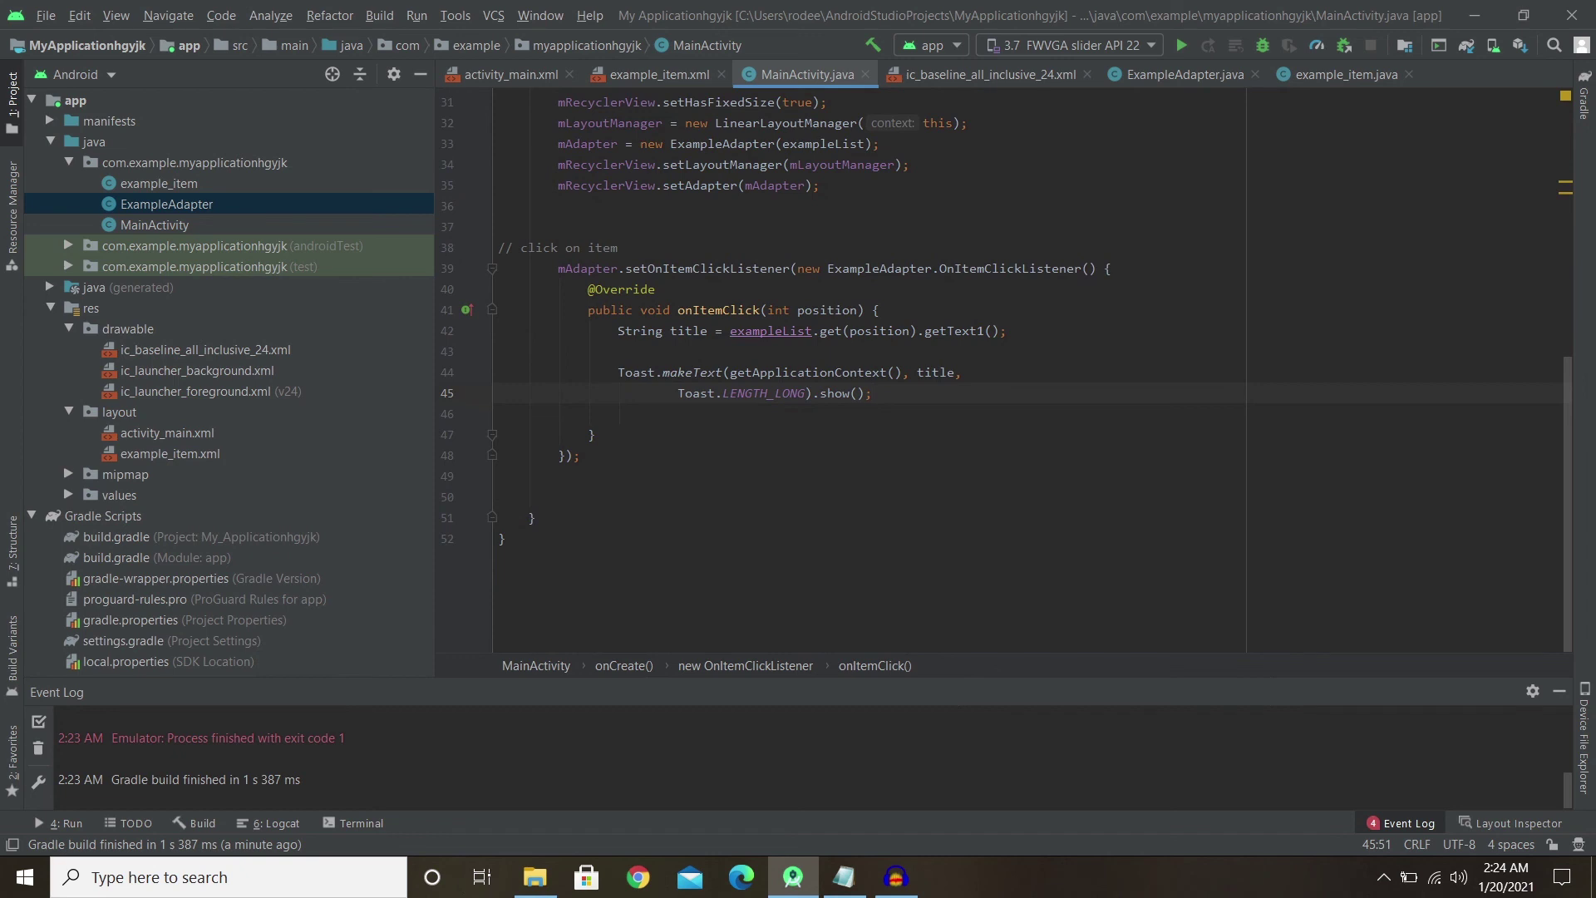
scroll(873, 374, up, 3)
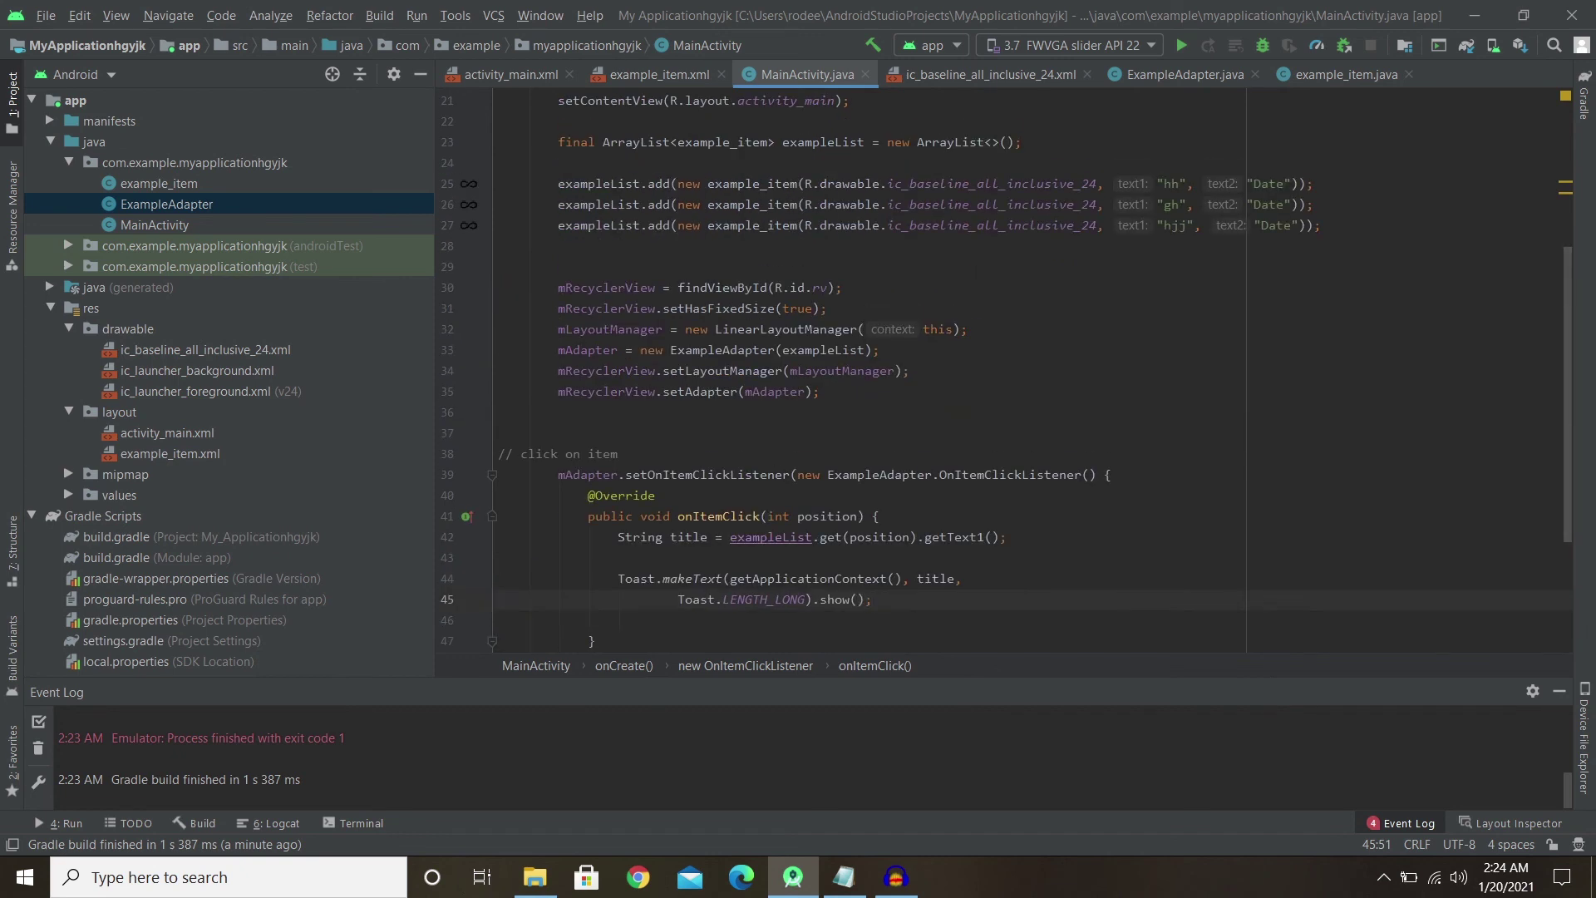
scroll(998, 375, up, 3)
scroll(998, 374, down, 1)
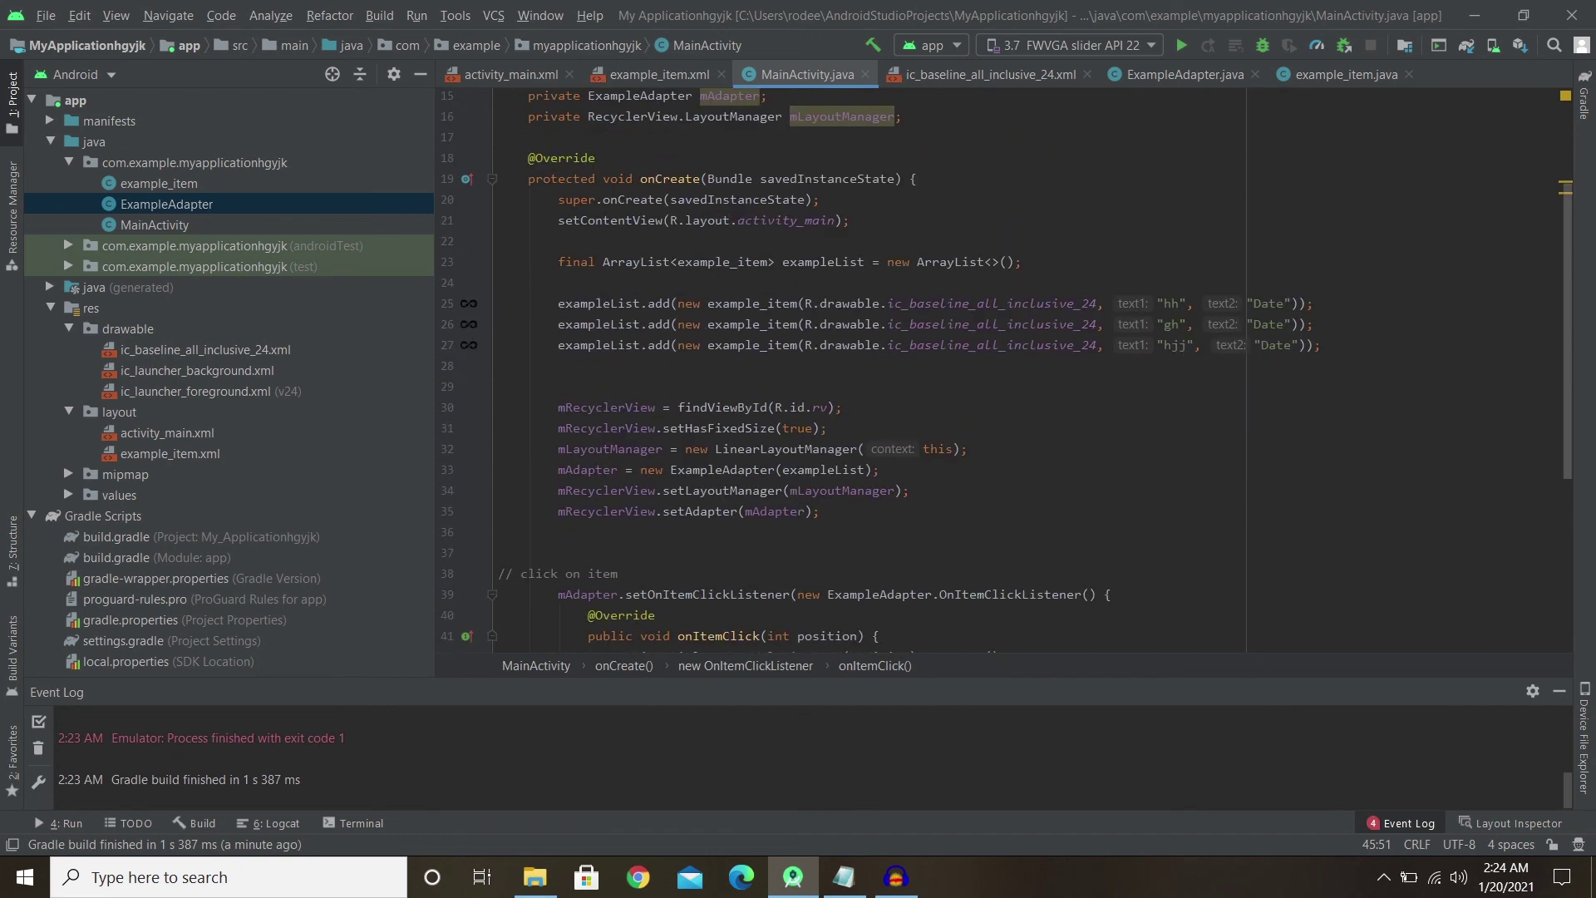
scroll(998, 374, down, 1)
scroll(998, 374, down, 4)
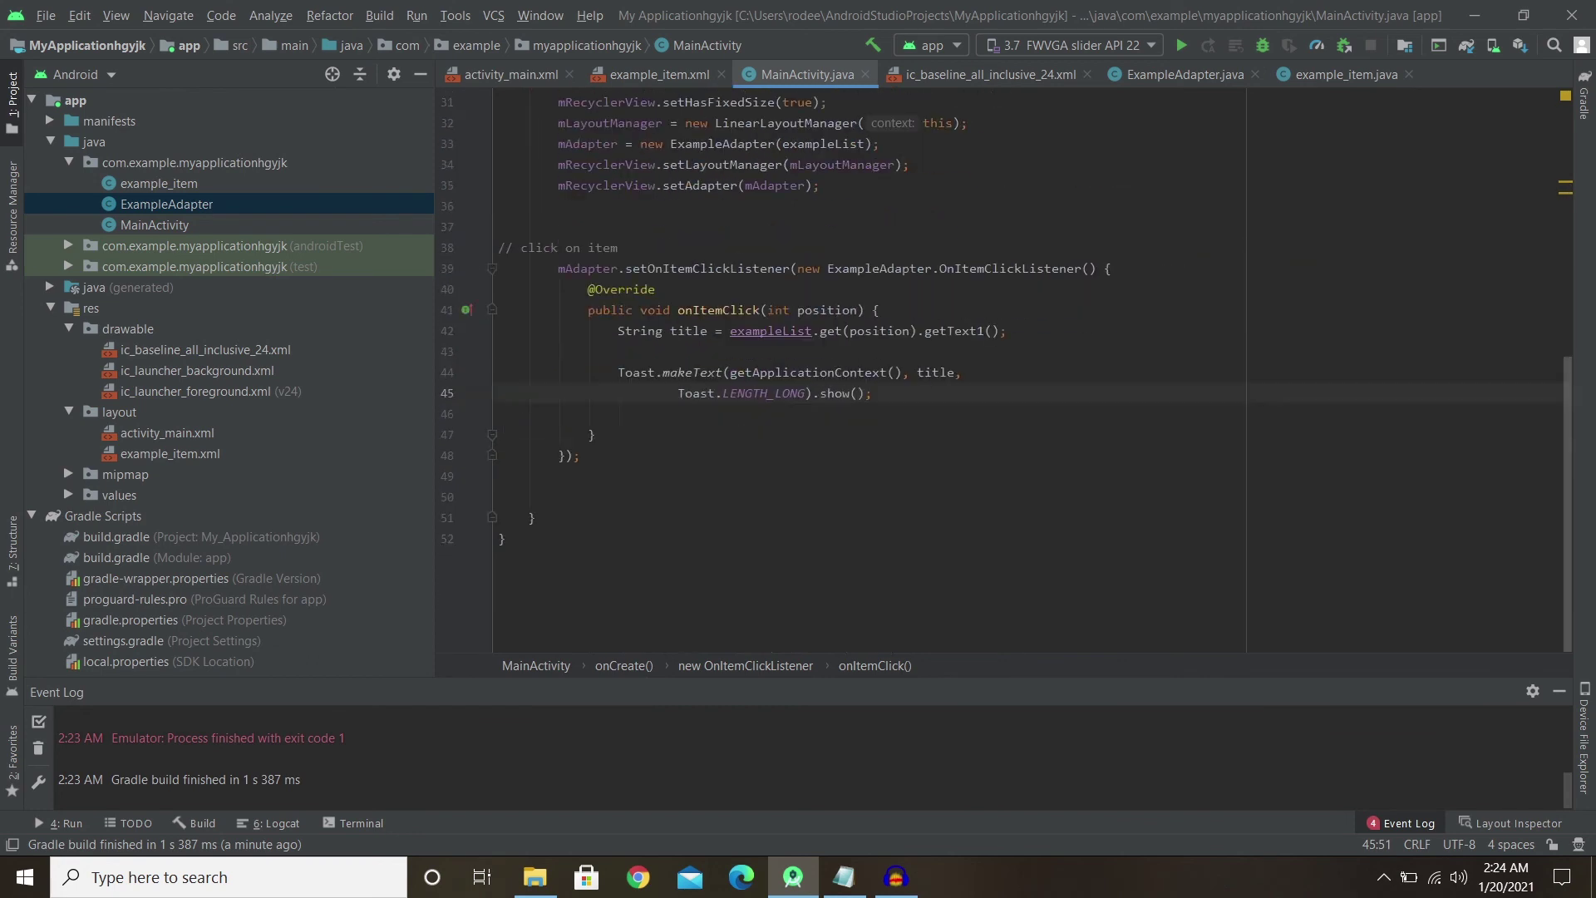
scroll(997, 374, up, 4)
click(499, 459)
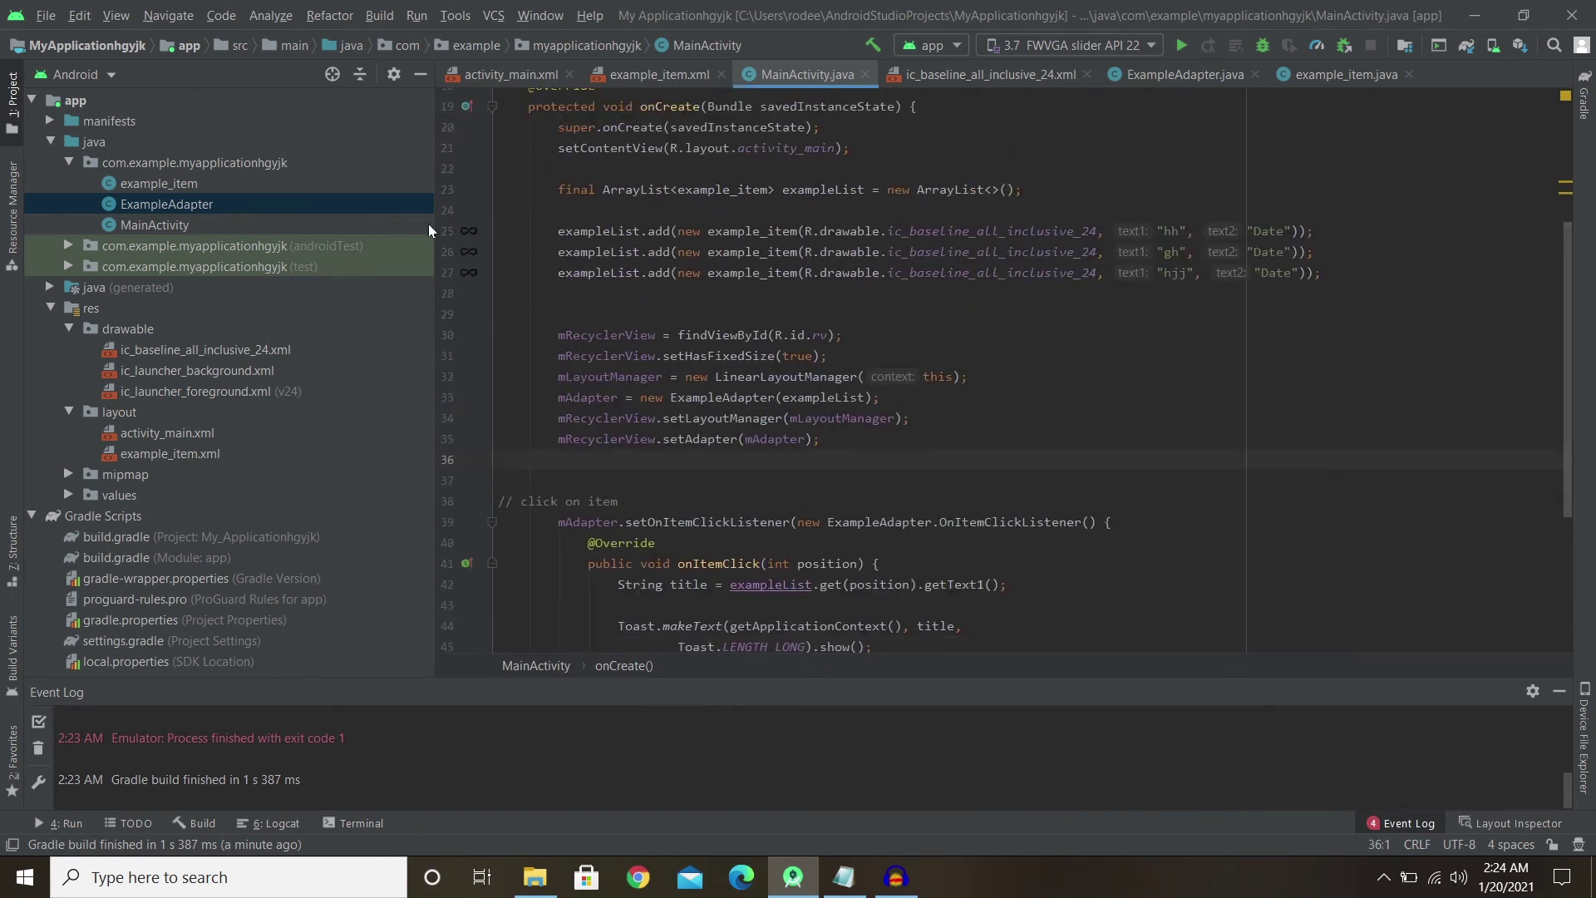
mouse_move(558, 230)
mouse_down()
mouse_move(797, 272)
mouse_move(1320, 271)
mouse_up()
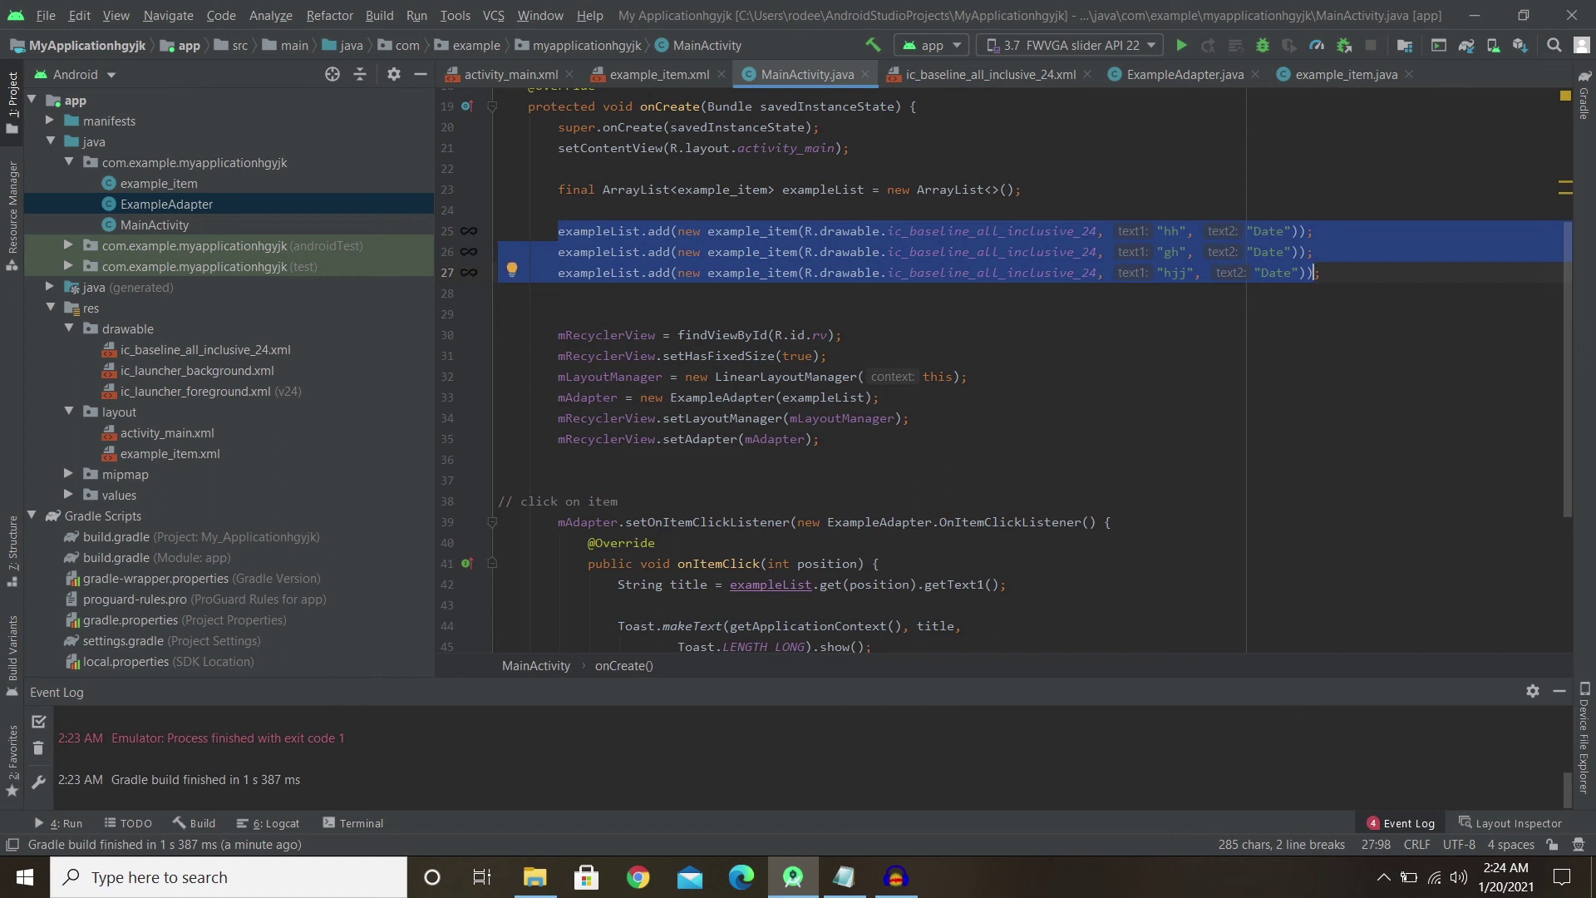
double_click(984, 190)
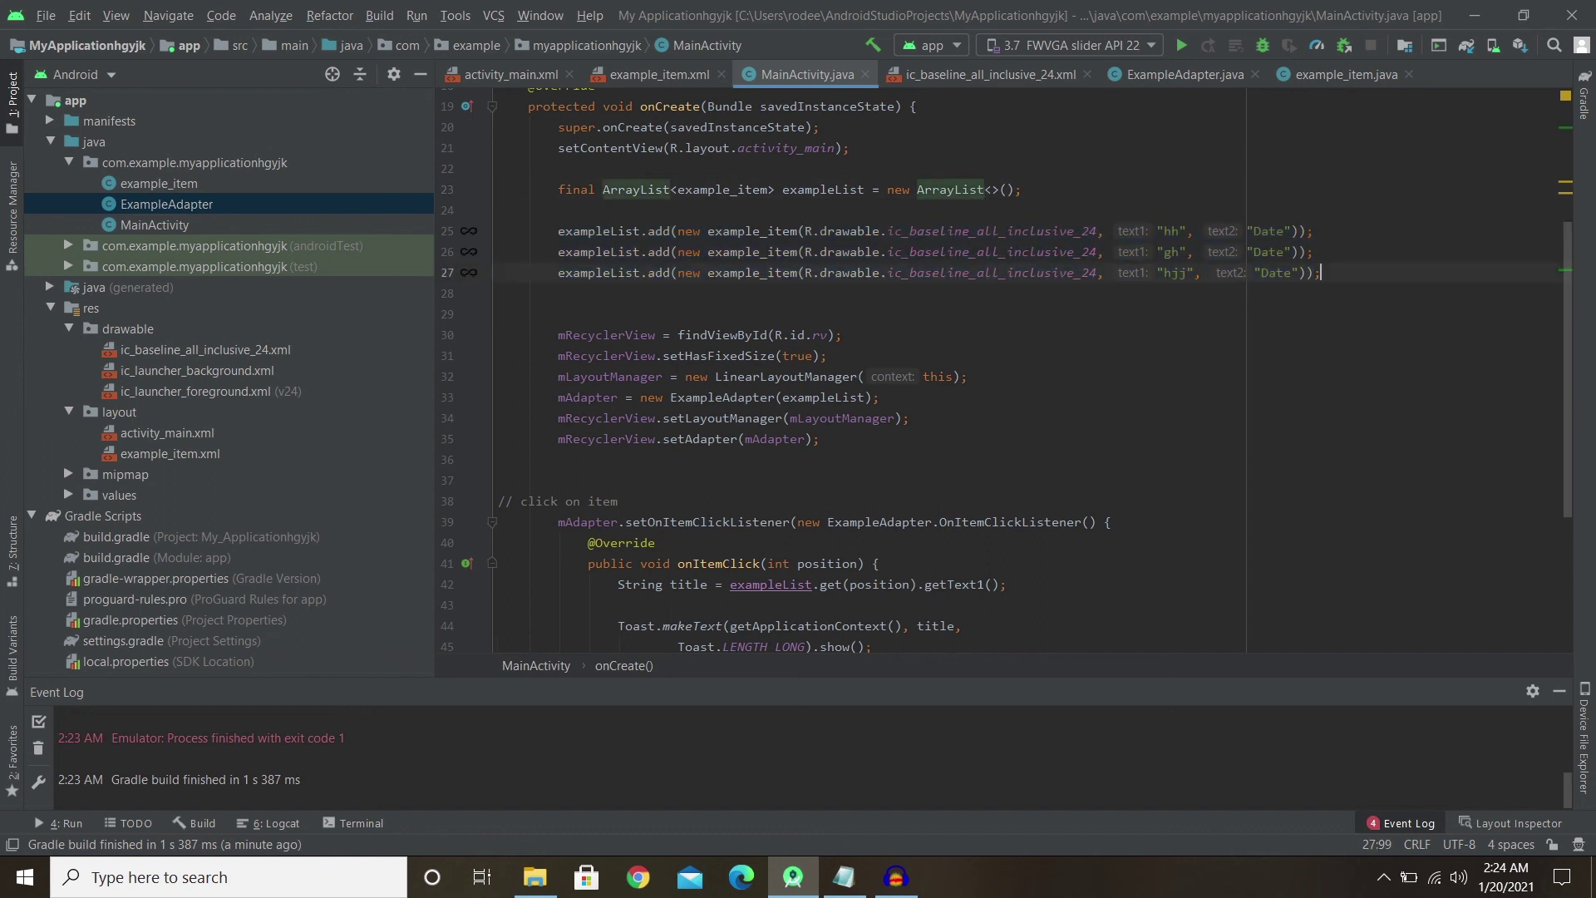
mouse_move(1320, 272)
mouse_down()
mouse_move(557, 230)
mouse_move(1260, 273)
mouse_up()
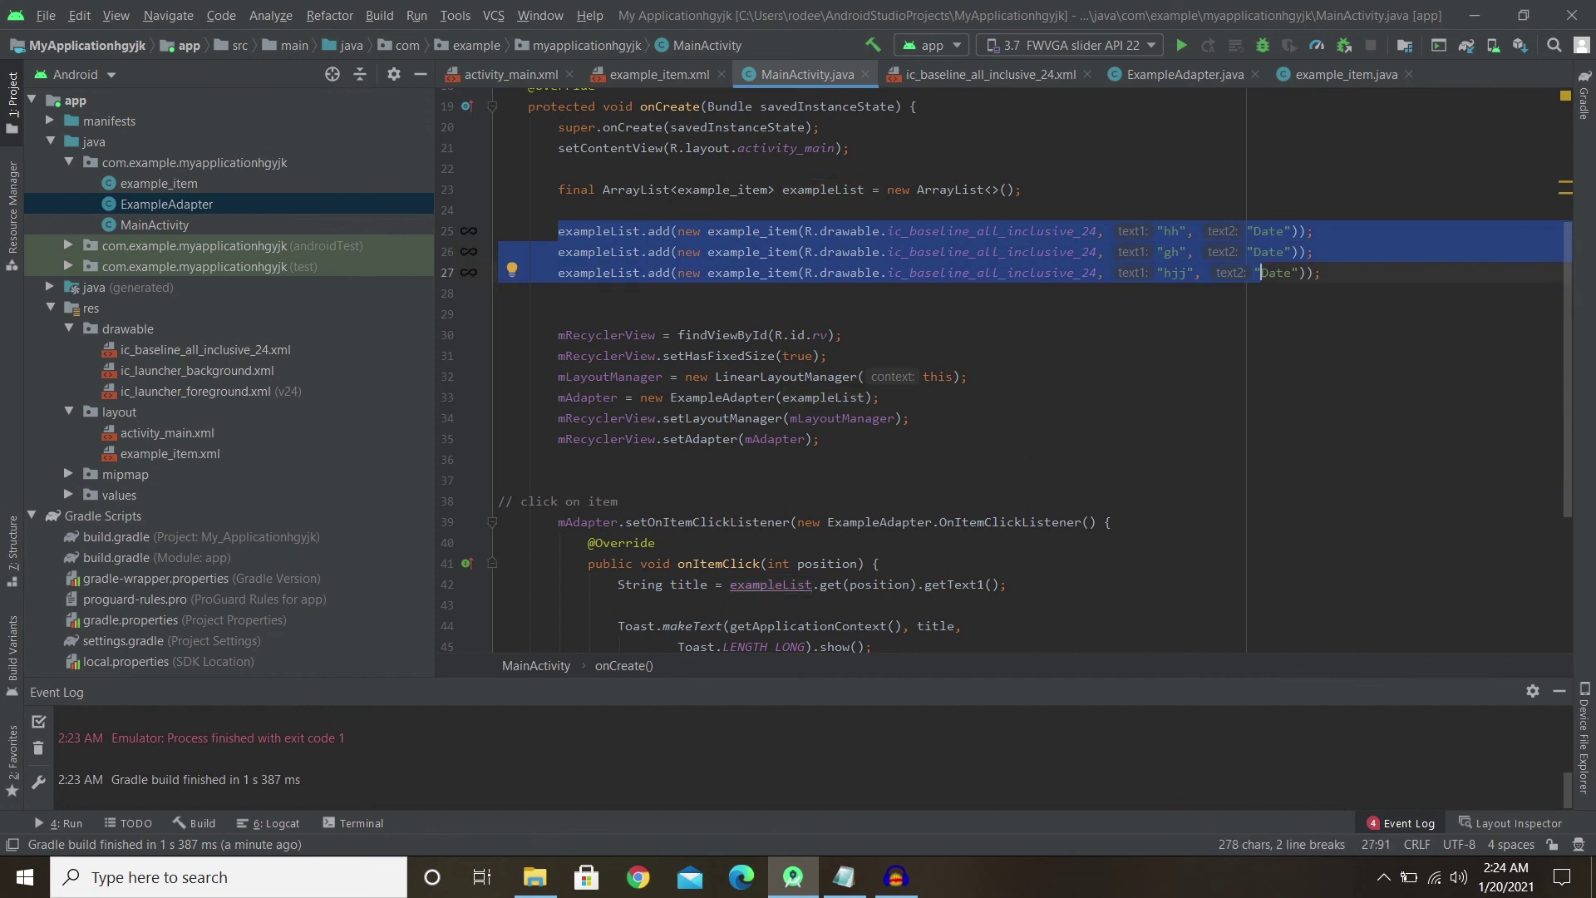
drag(1319, 272, 627, 250)
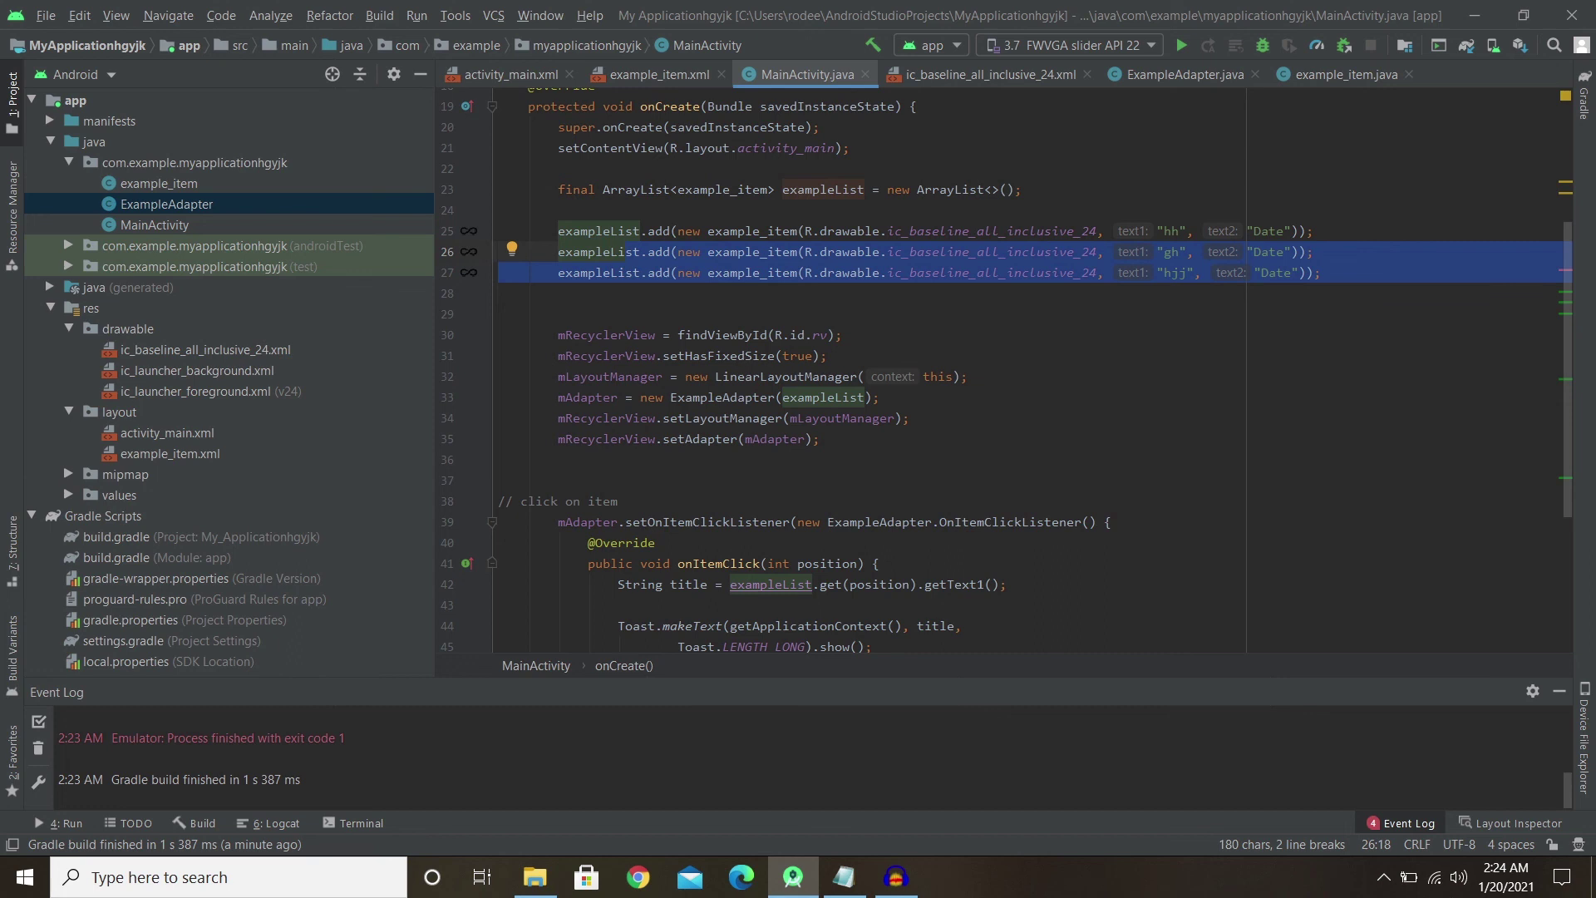
Append + "jkk" after getText1() on line 68 of ExampleAdapter.
key(ctrl+Tab)
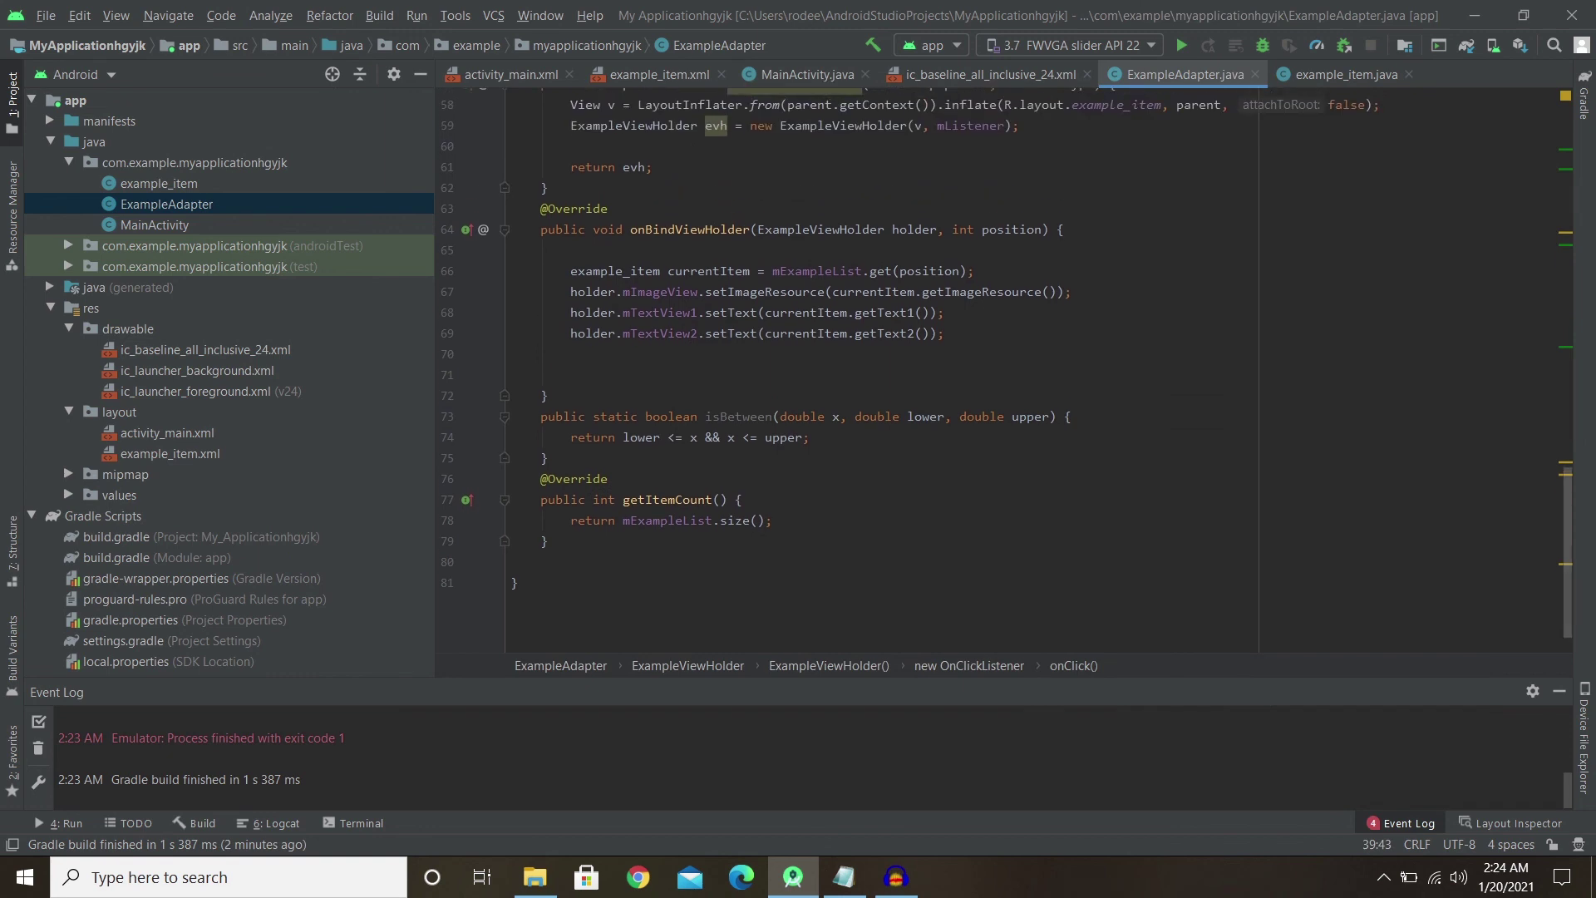
click(699, 313)
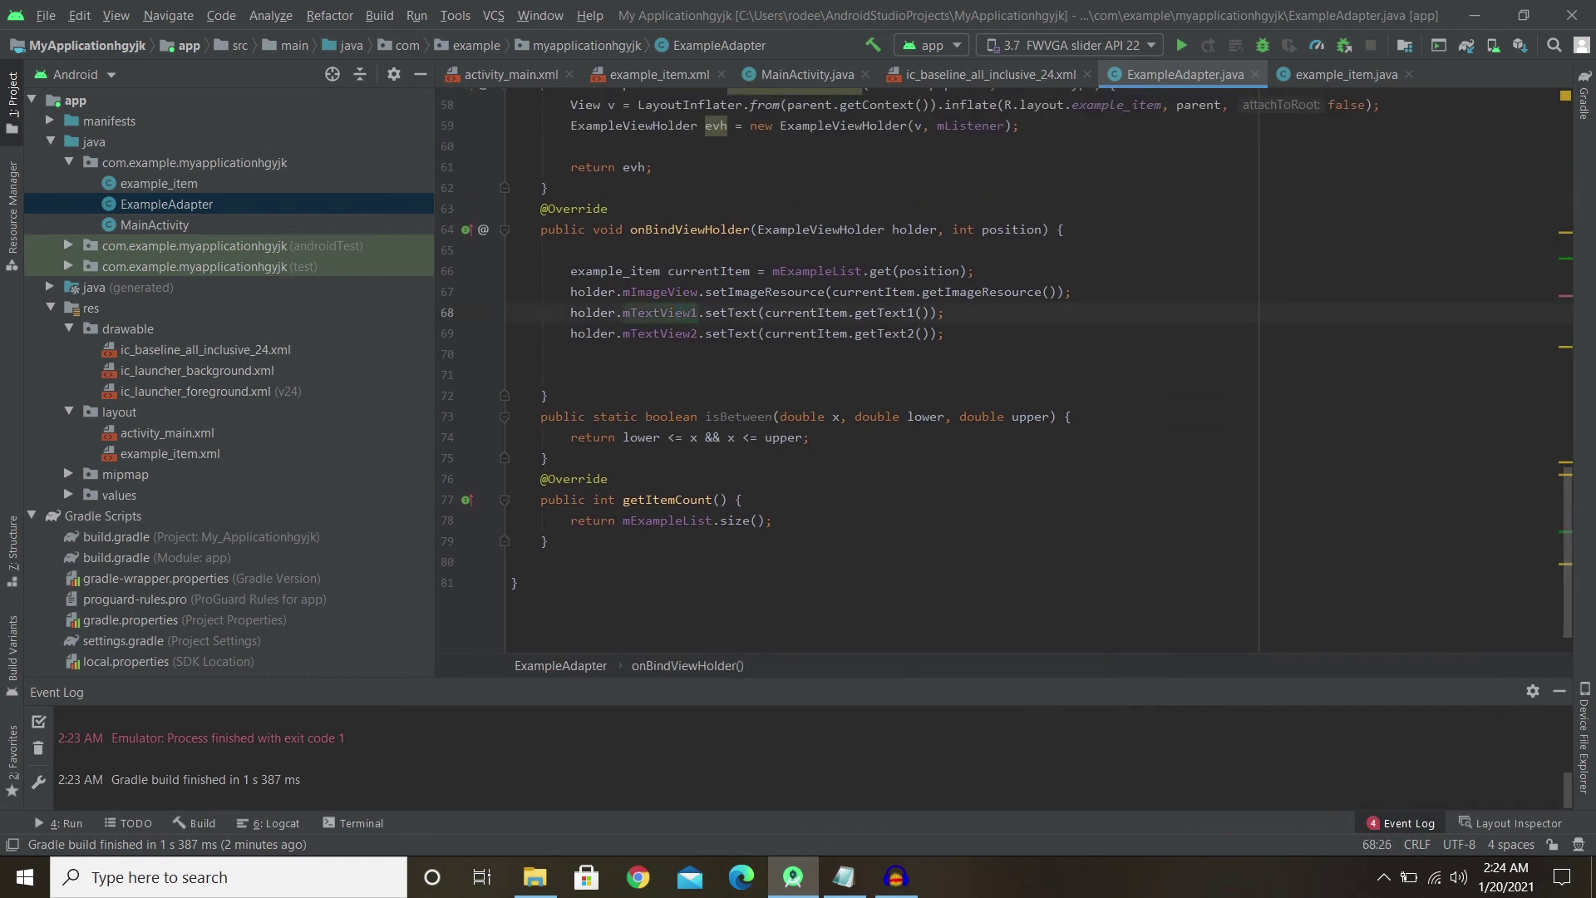
double_click(731, 313)
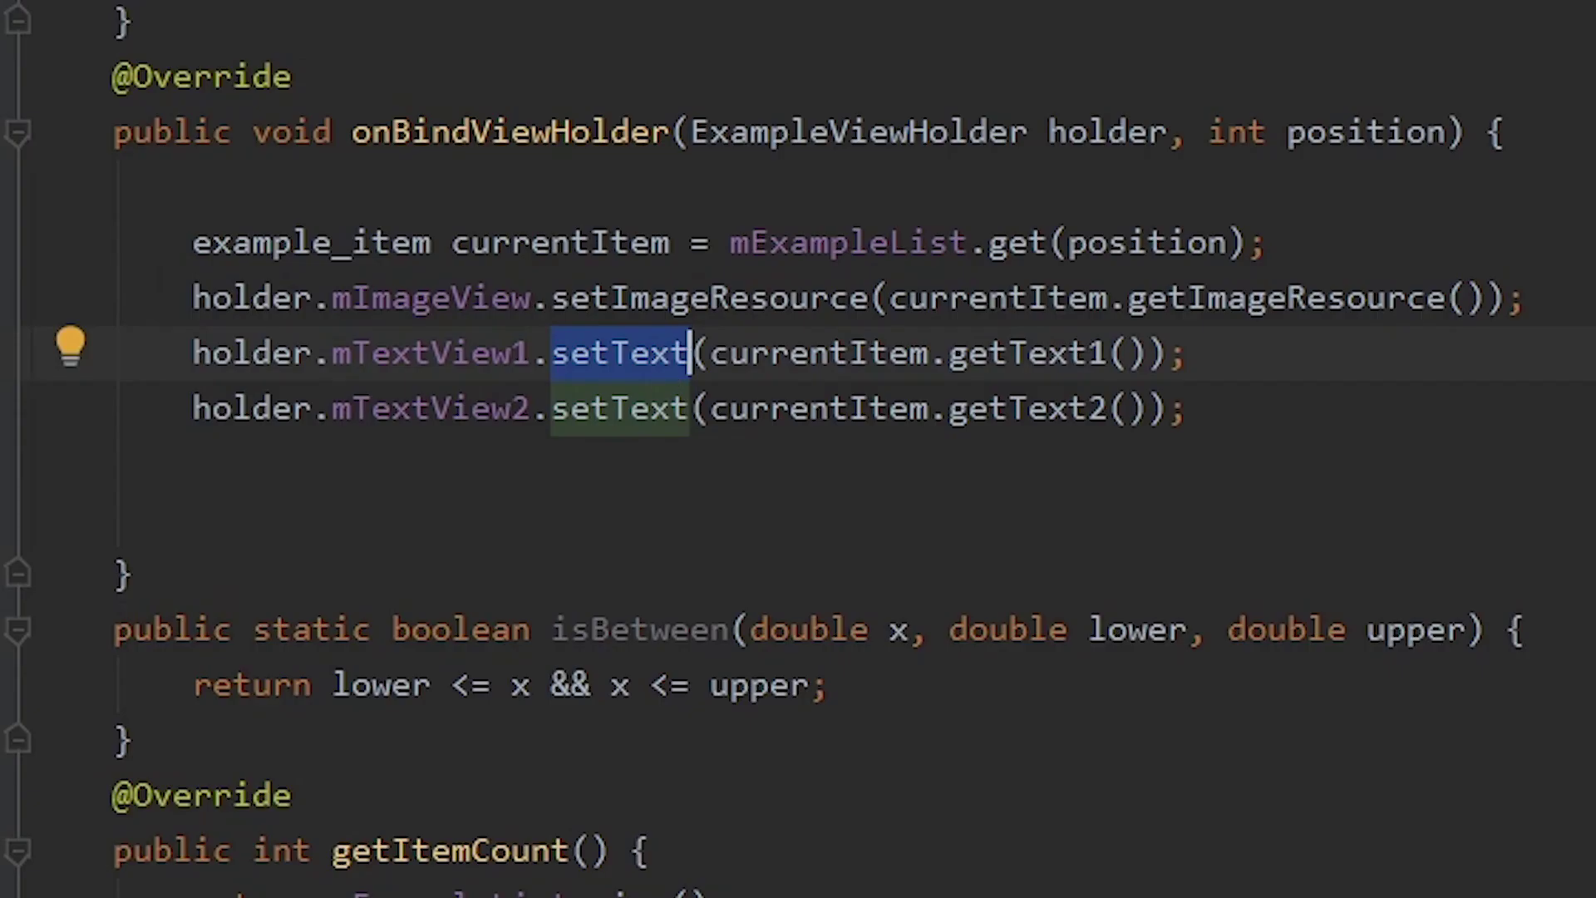
key(ctrl+Right)
key(ctrl+Right)
key(ctrl+Right)
key(shift+Left)
key(shift+Left)
key(shift+Left)
key(shift+Left)
key(shift+Left)
key(shift+Left)
key(ctrl+w)
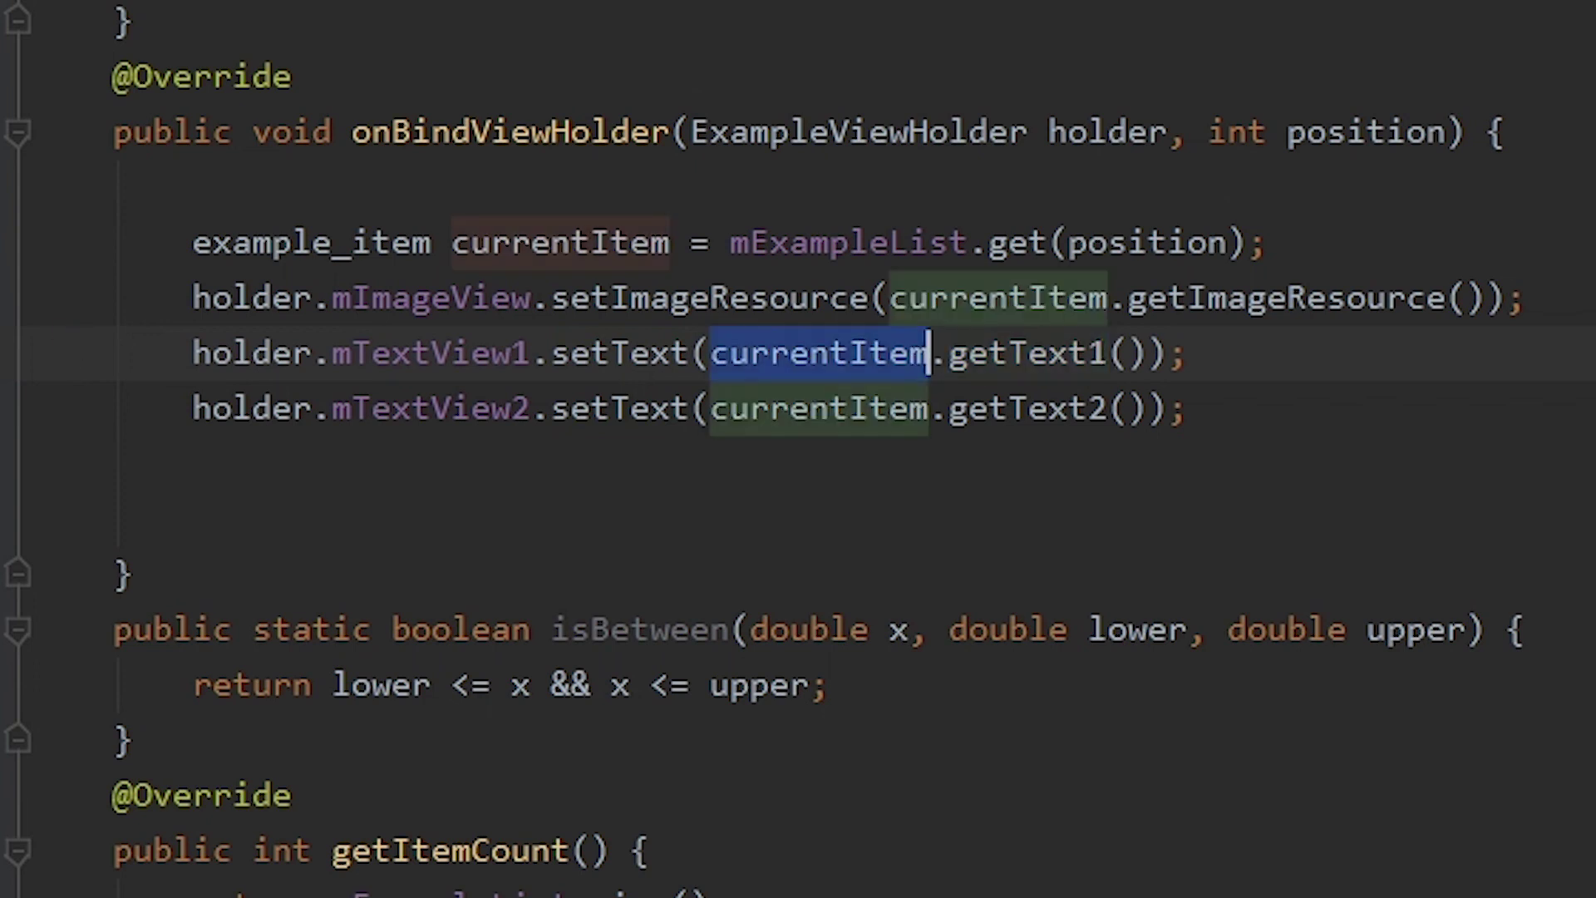
double_click(1008, 353)
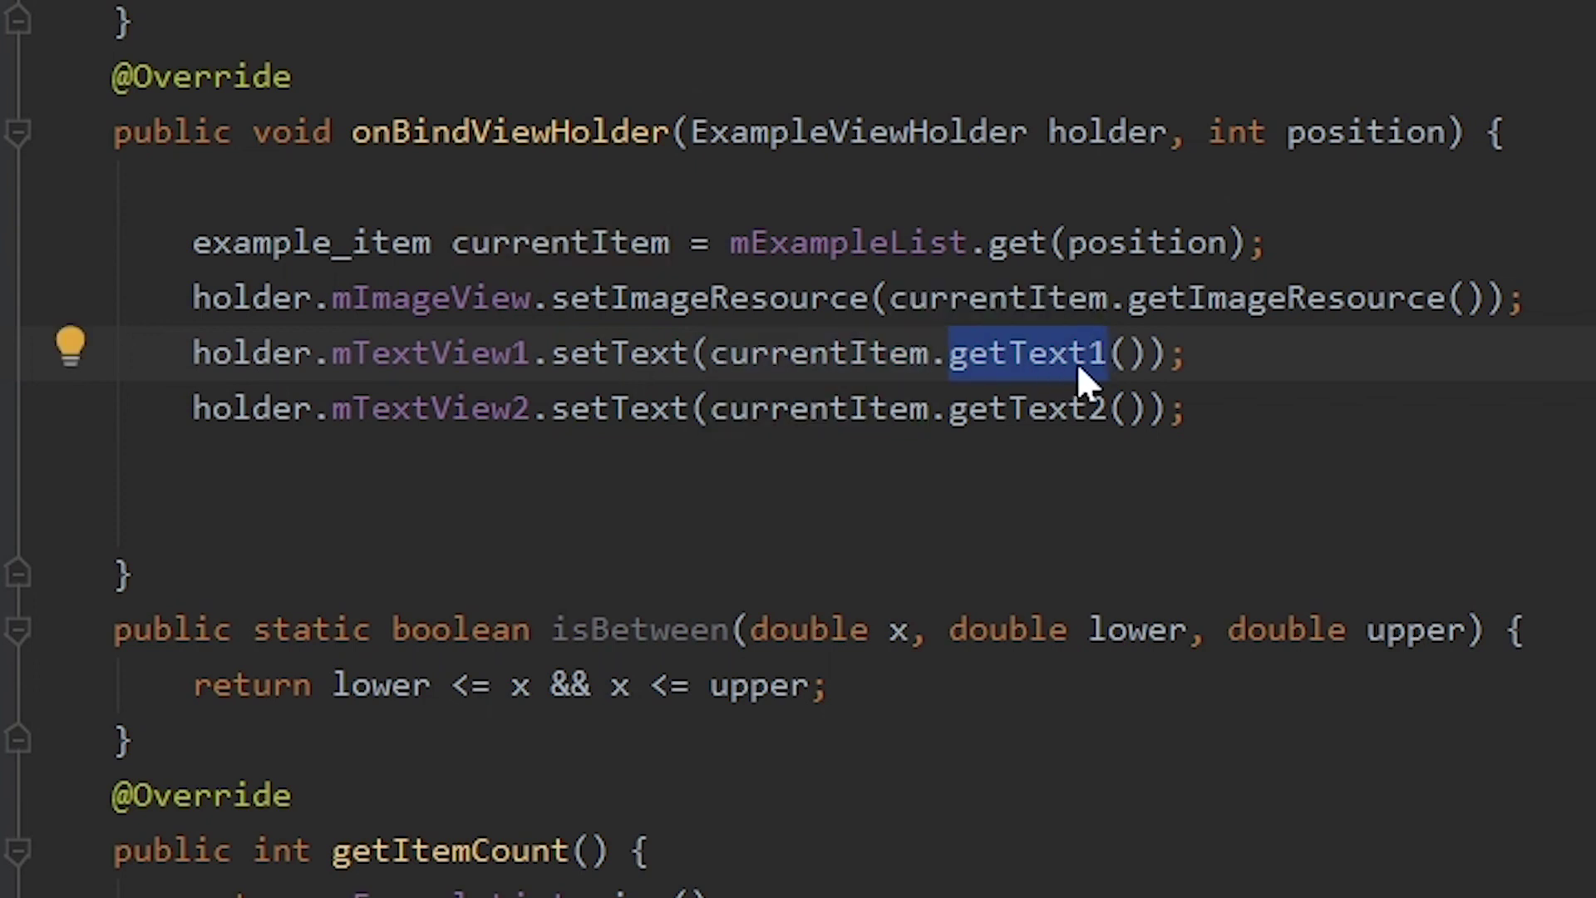
key(Right)
key(Right)
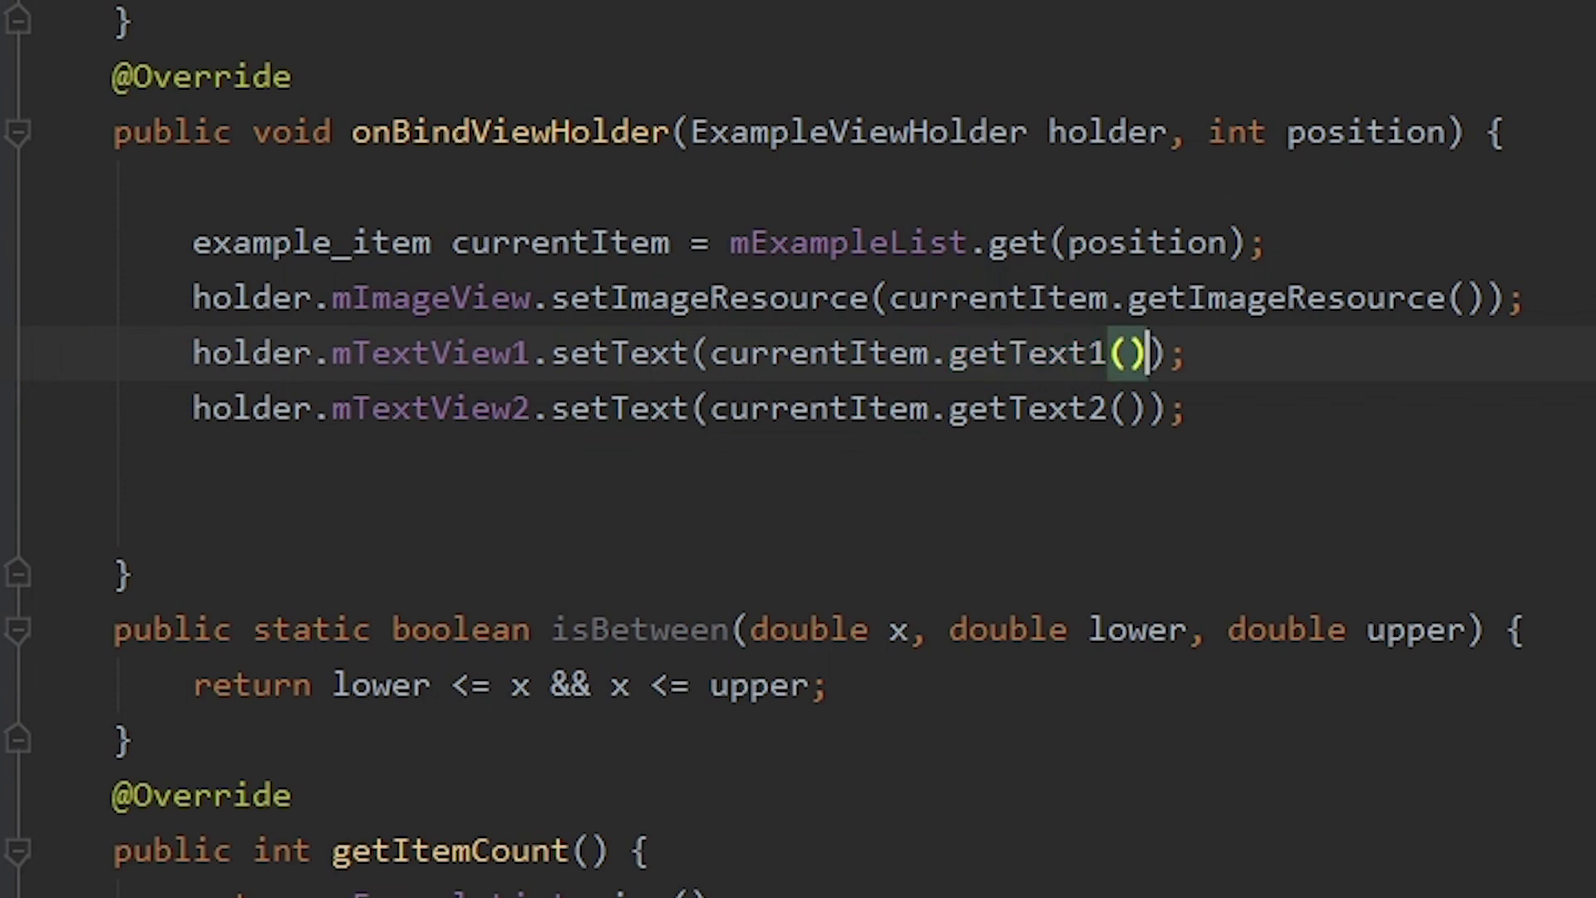
text(+ )
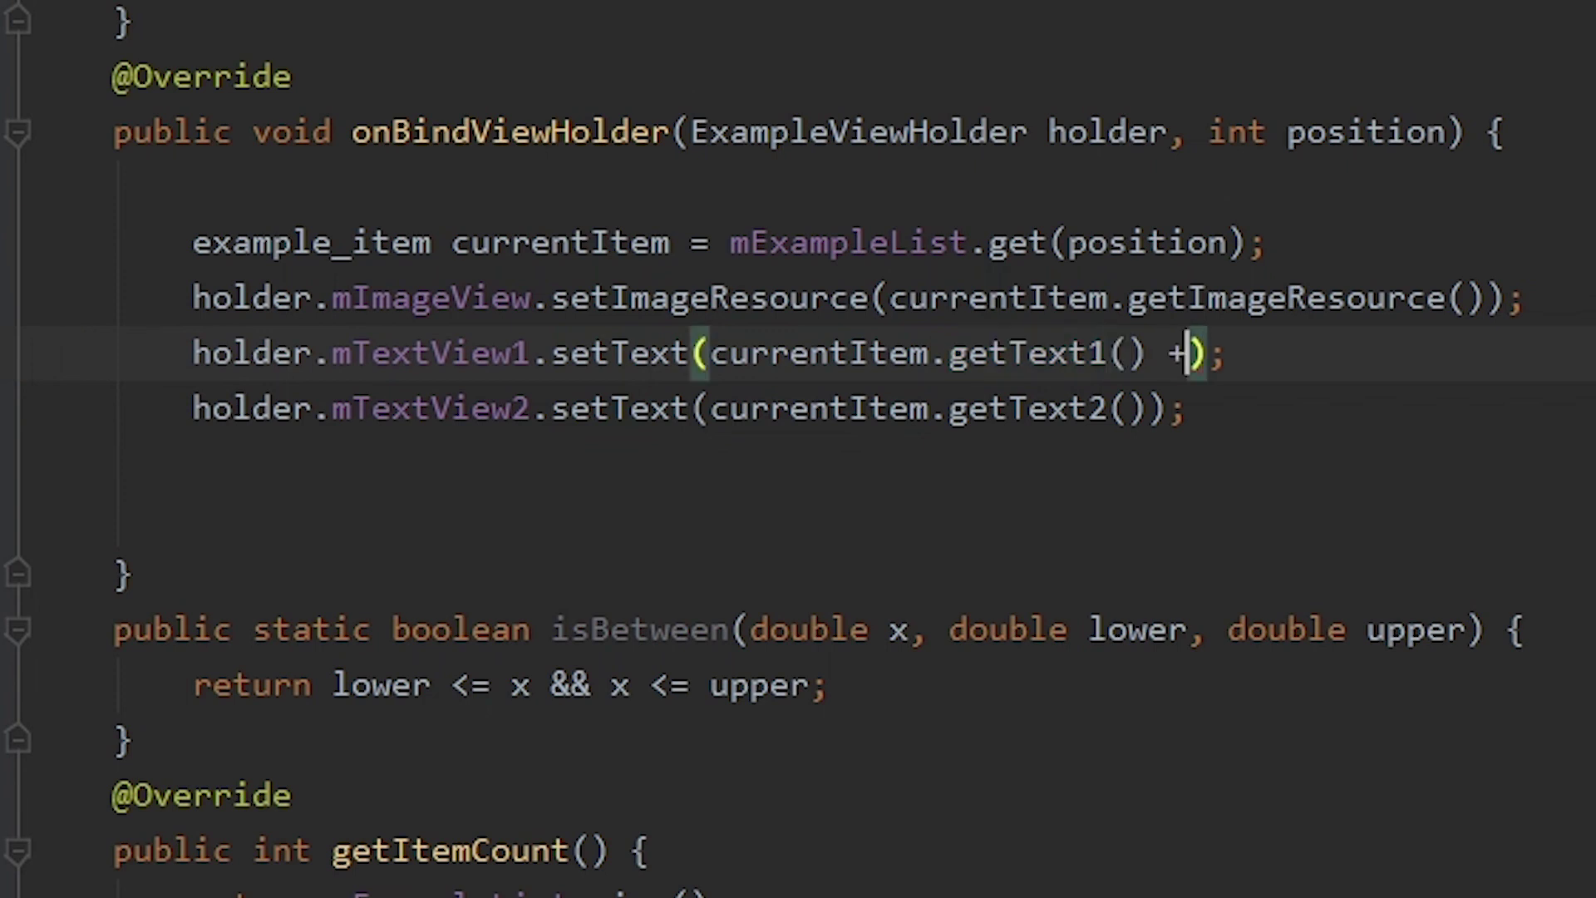
text(hgj)
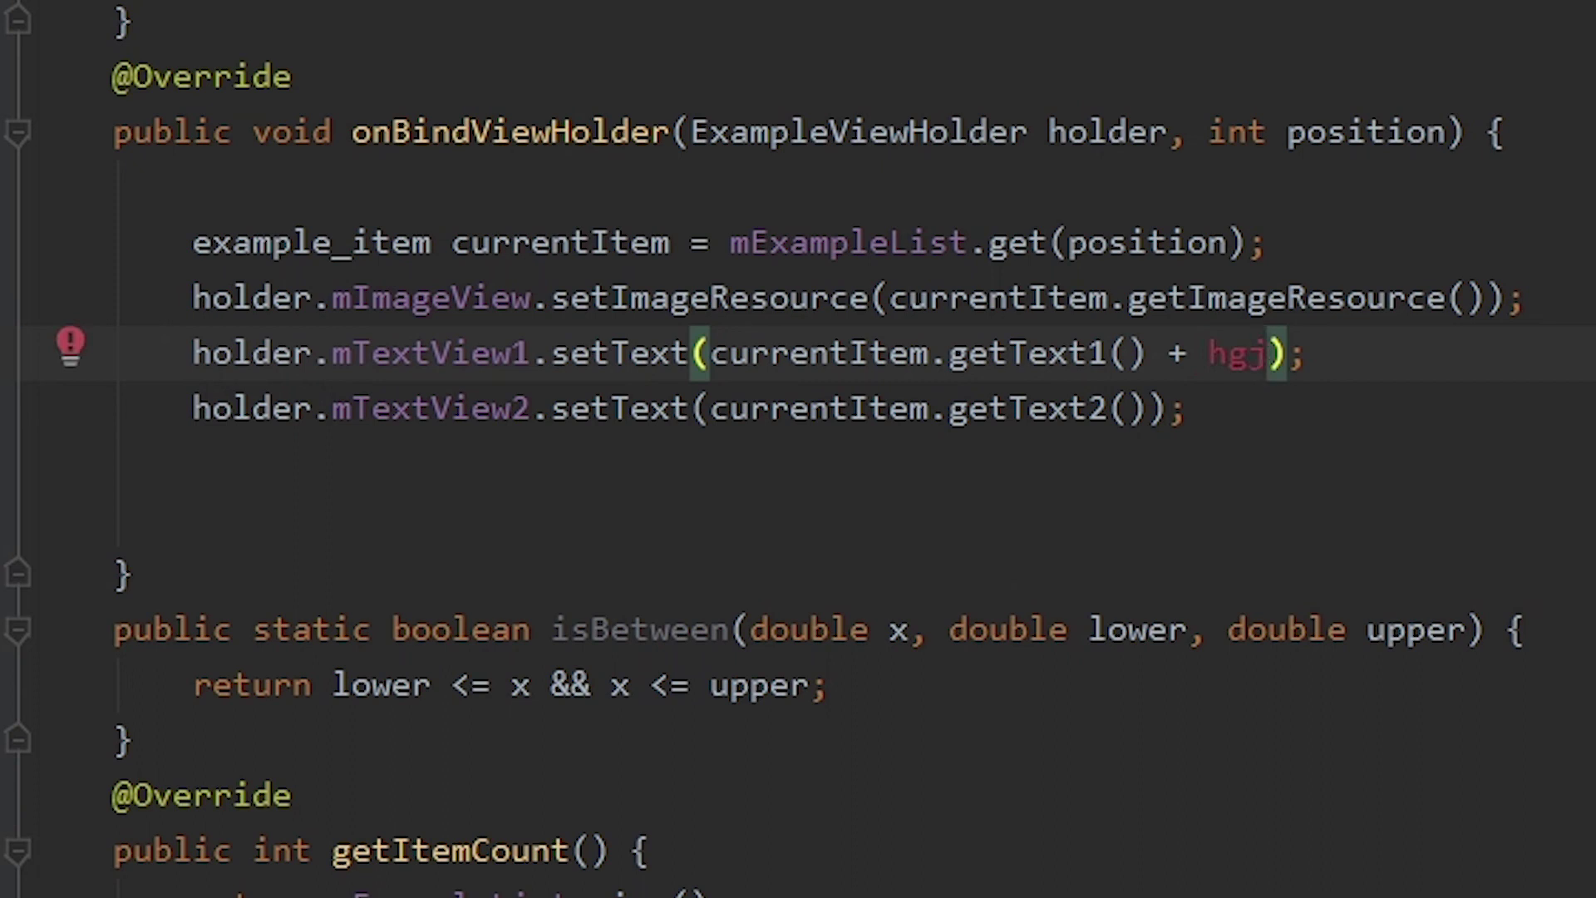
text(")
key(Left)
key(Left)
key(Left)
key(Left)
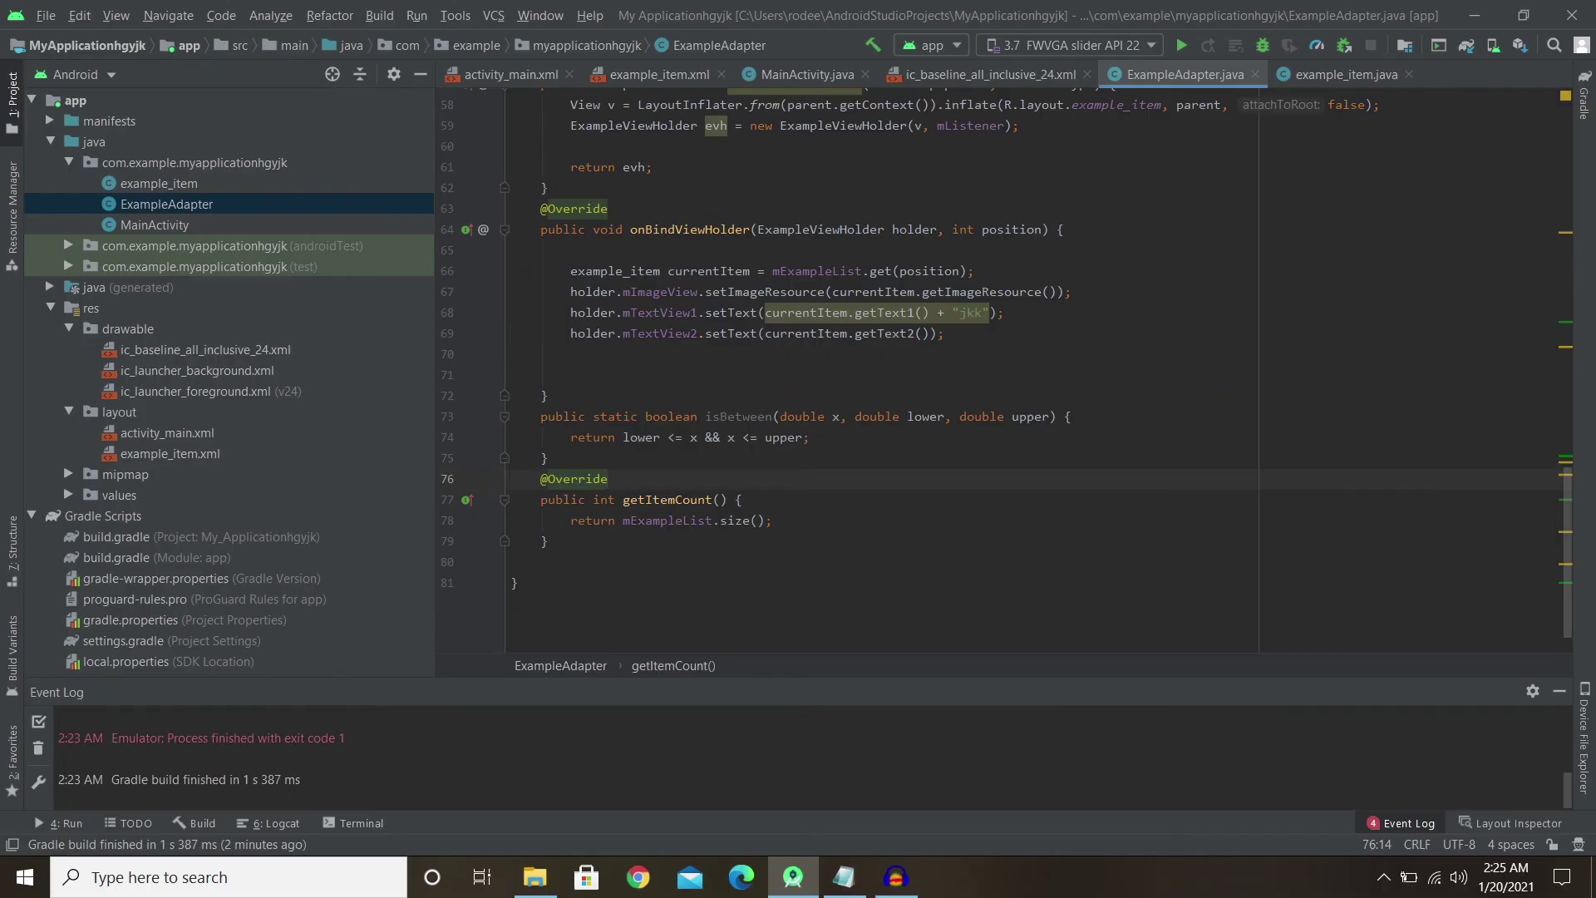
scroll(873, 375, up, 9)
scroll(873, 374, up, 5)
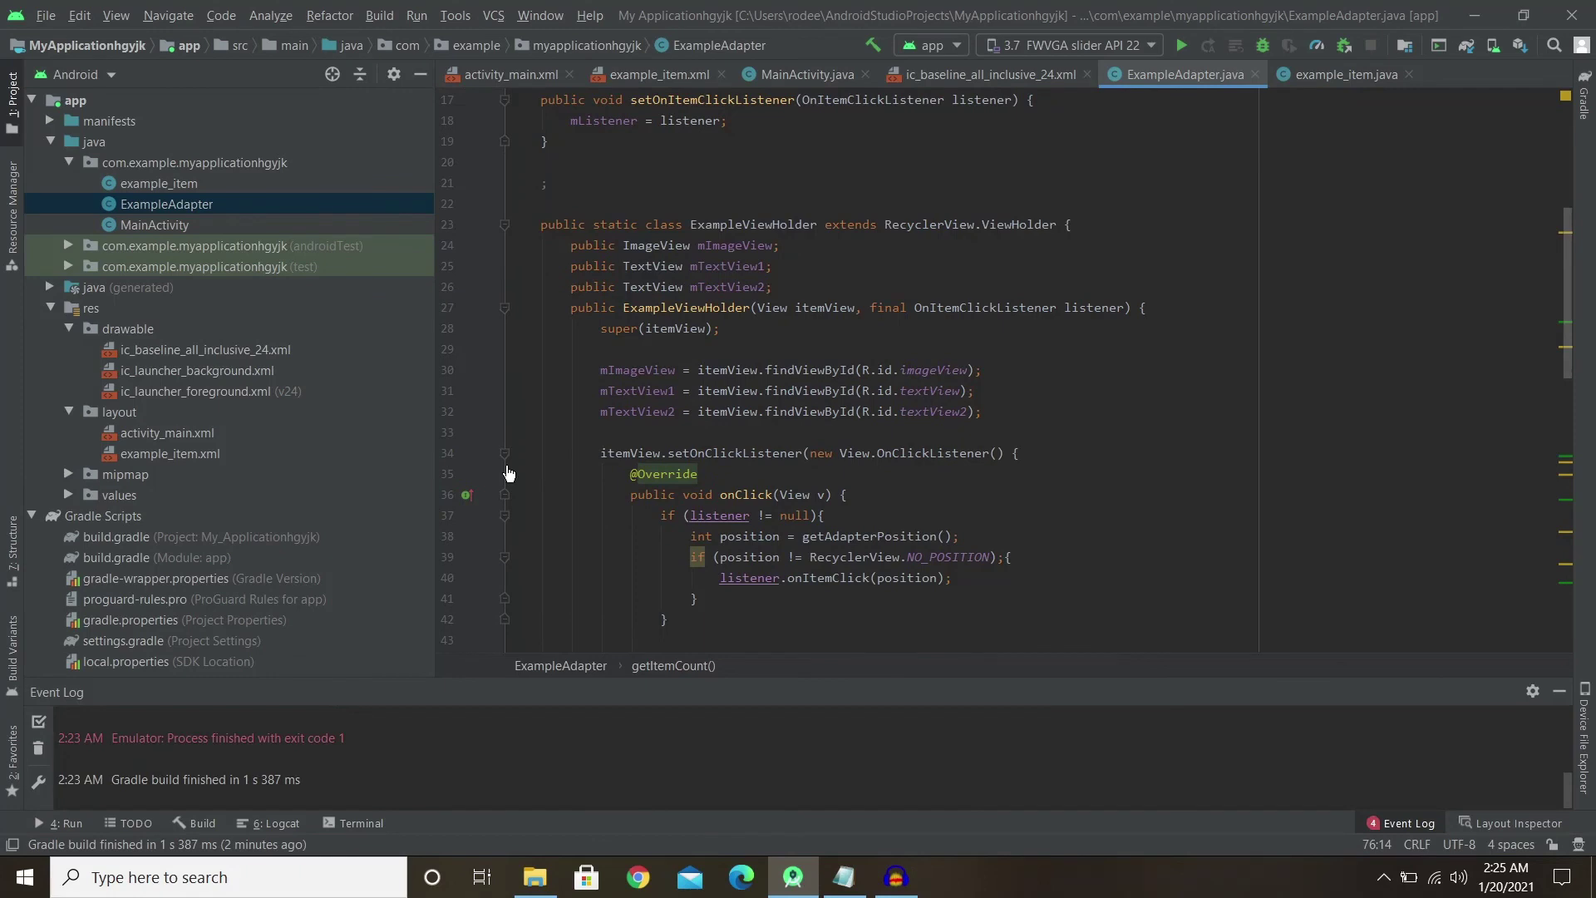
Open example_item.java and compare it with the Notepad reference code.
double_click(173, 183)
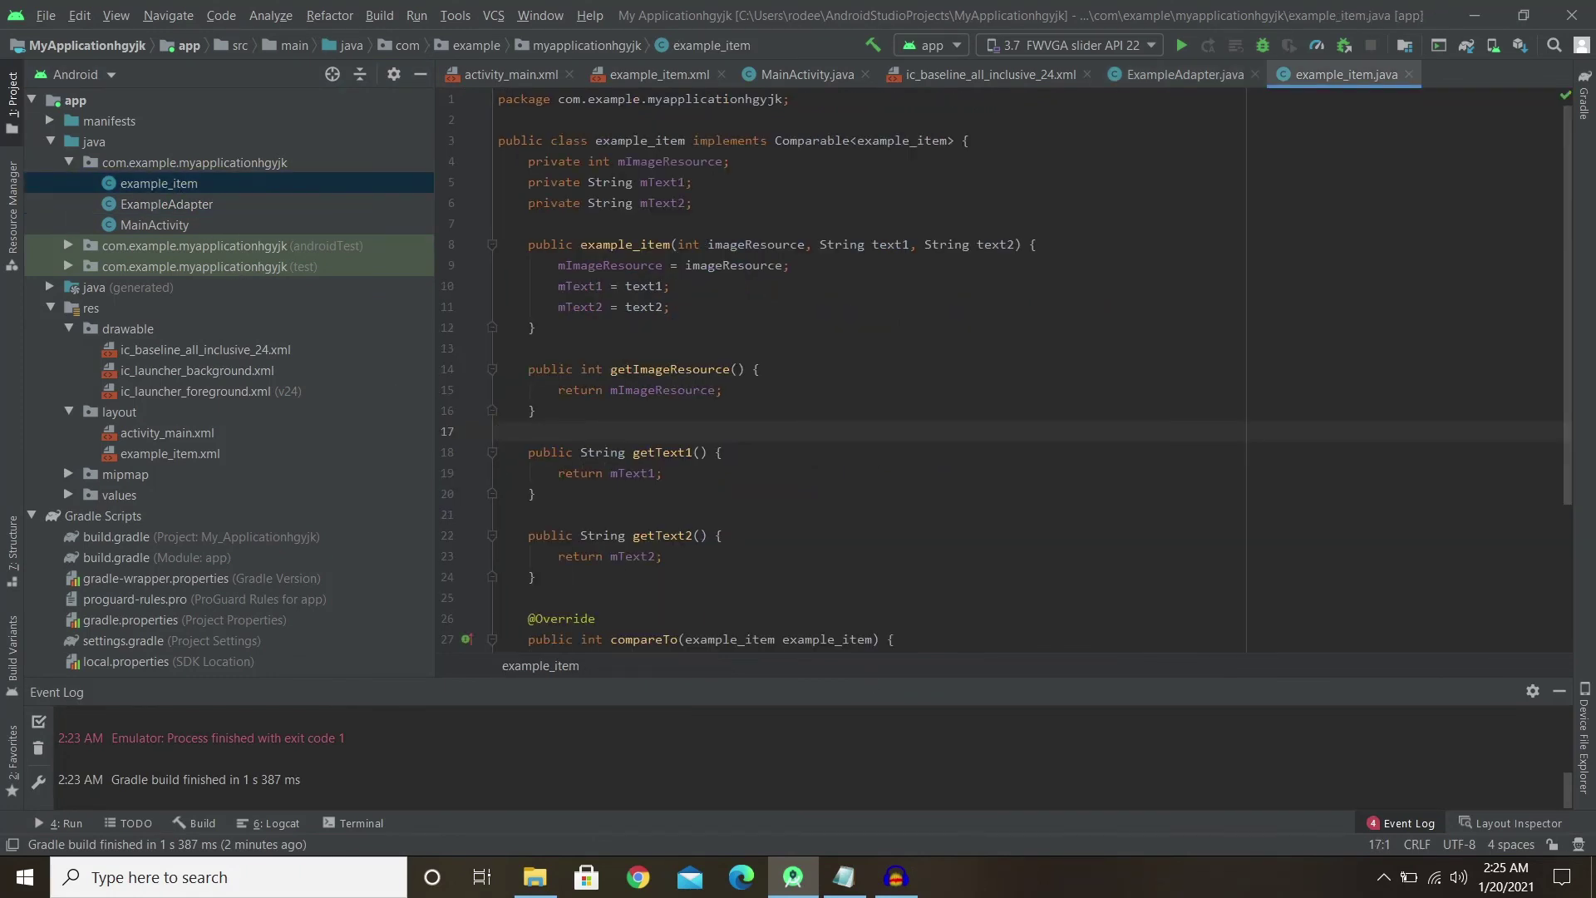
key(alt+Tab)
key(Up)
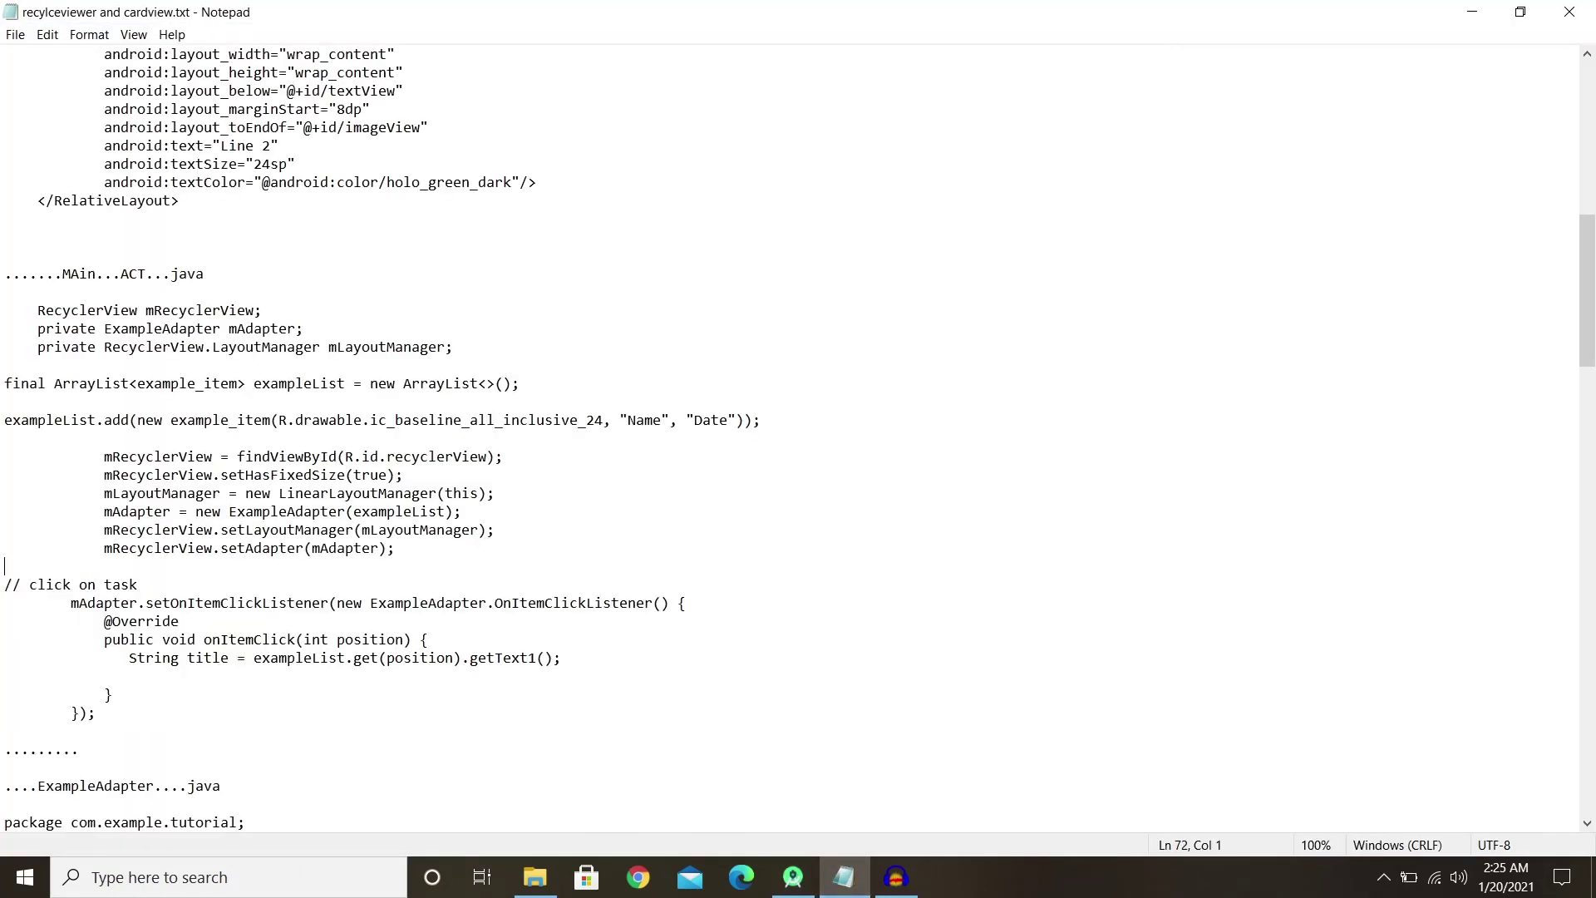
drag(1588, 290, 1589, 738)
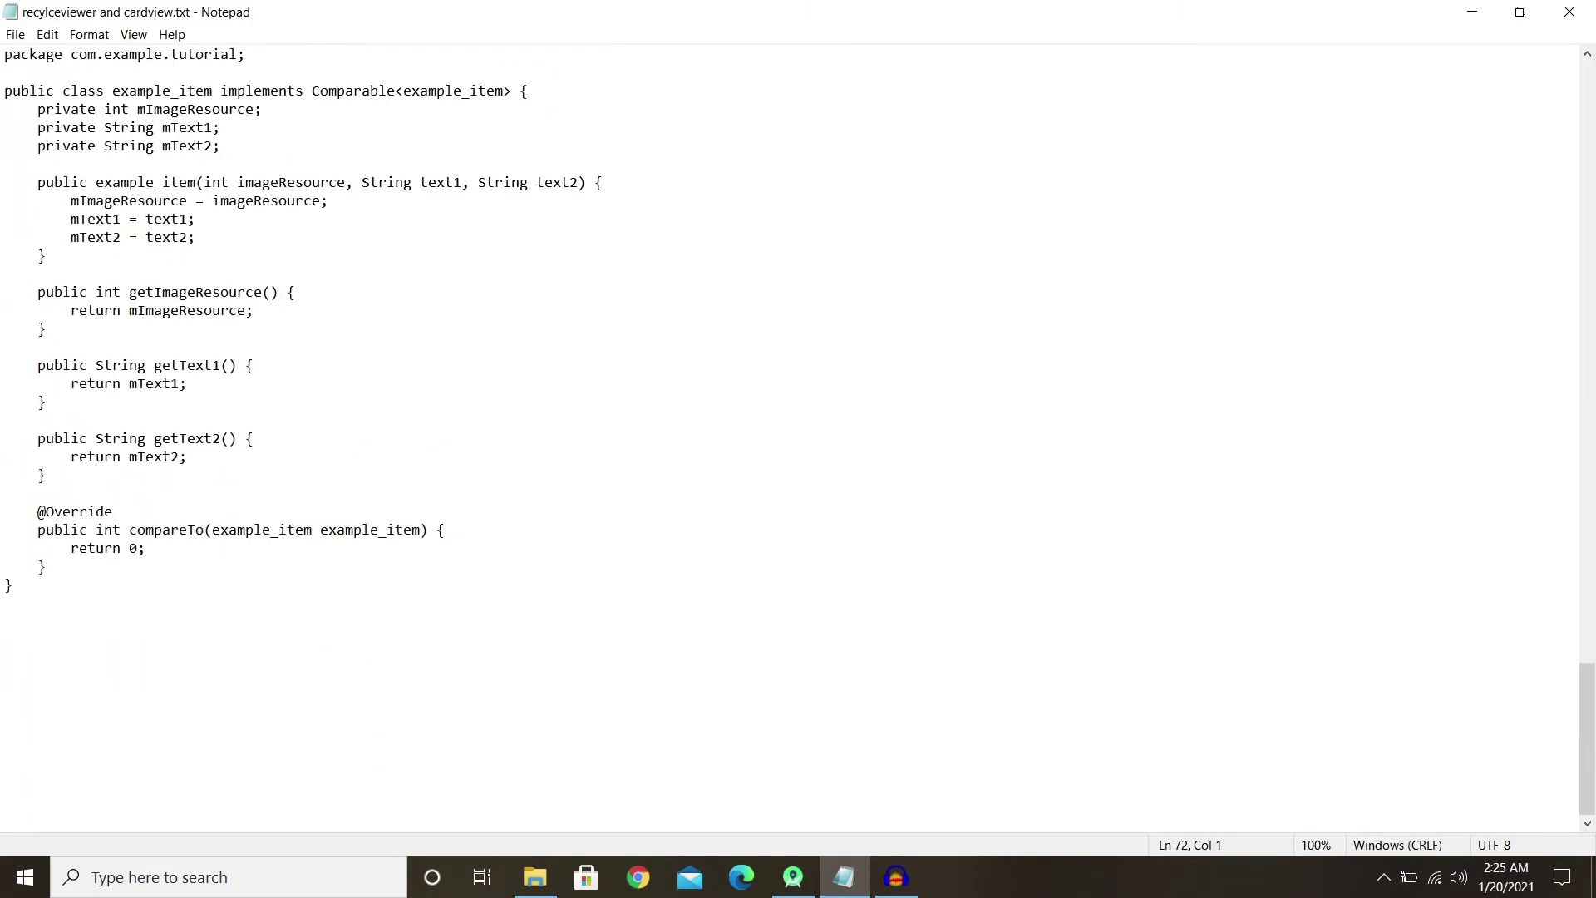
key(alt+Tab)
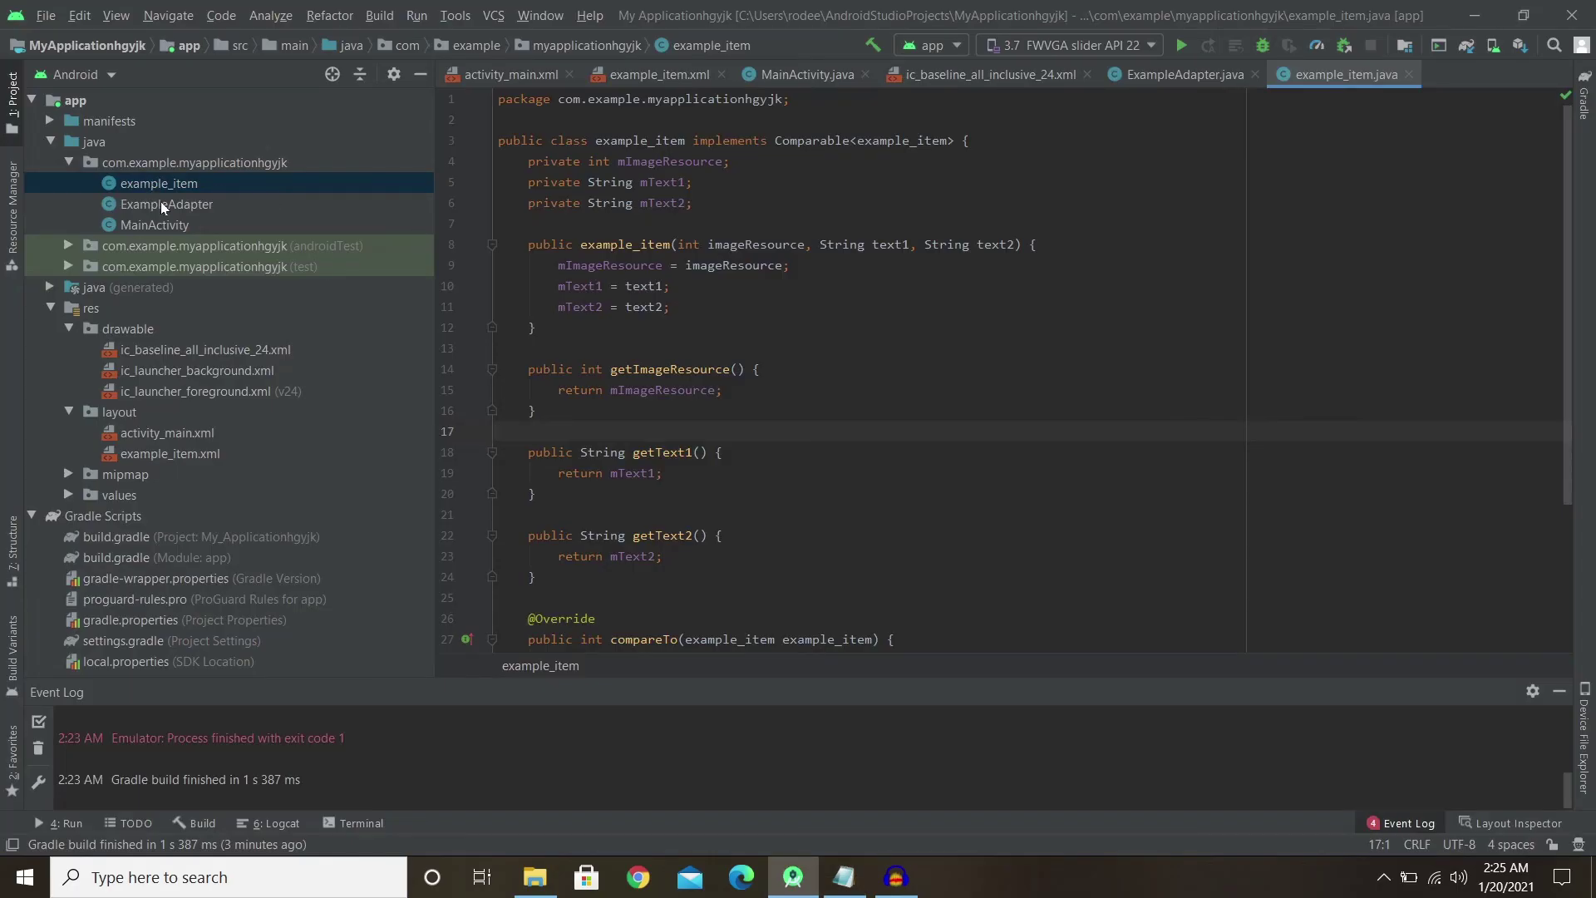
Reopen ExampleAdapter.java and MainActivity.java, then highlight and review the RecyclerView setup lines.
double_click(164, 209)
double_click(168, 230)
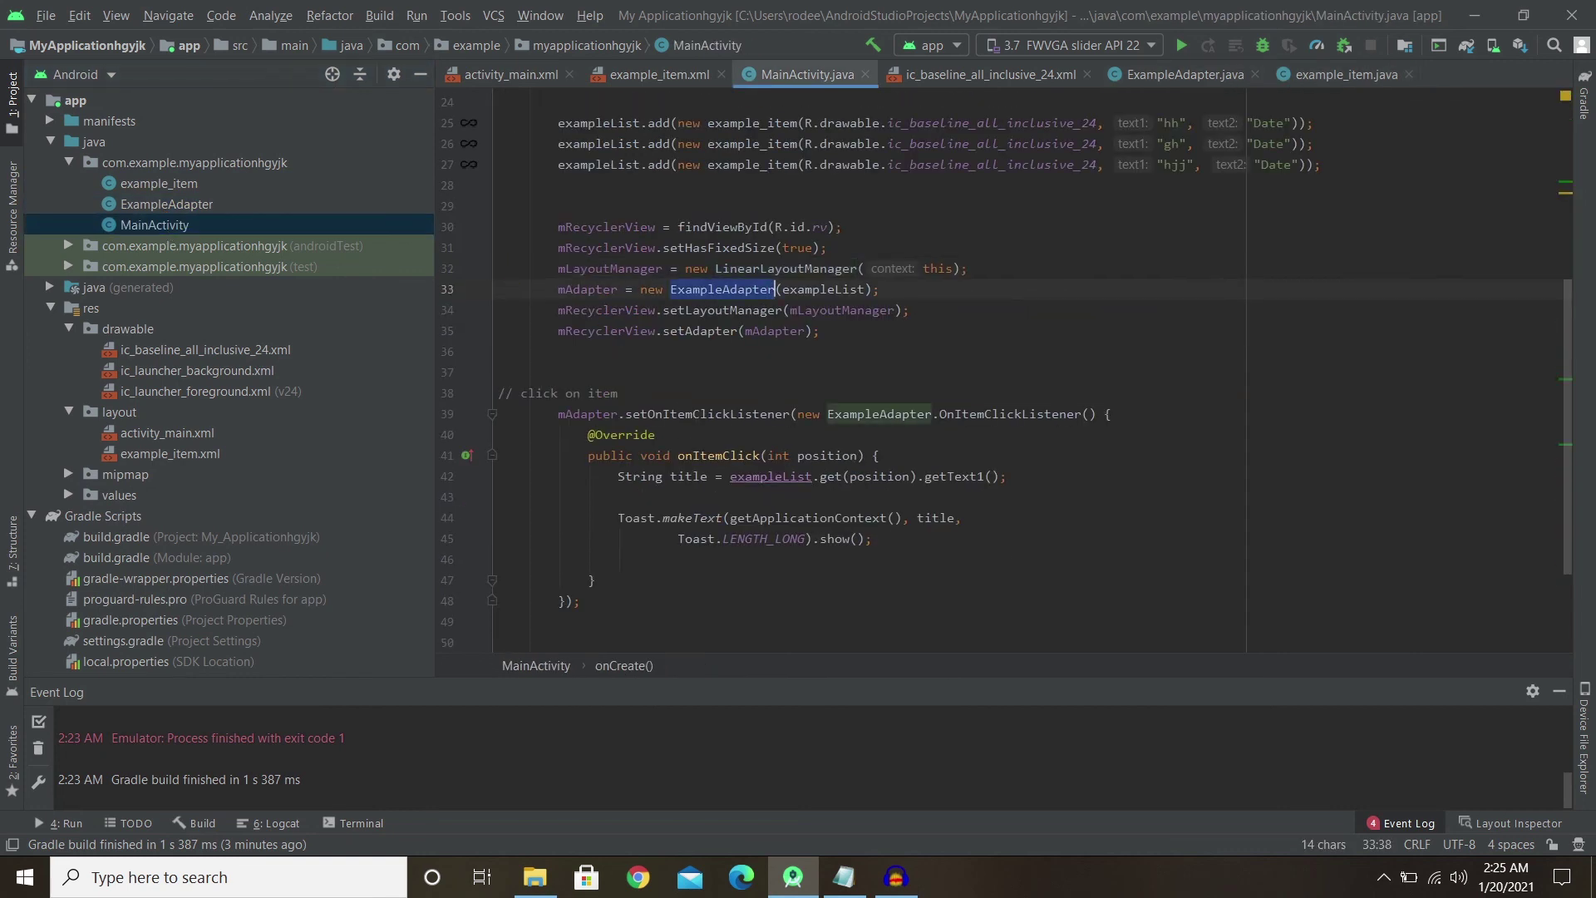
drag(820, 331, 558, 227)
click(596, 228)
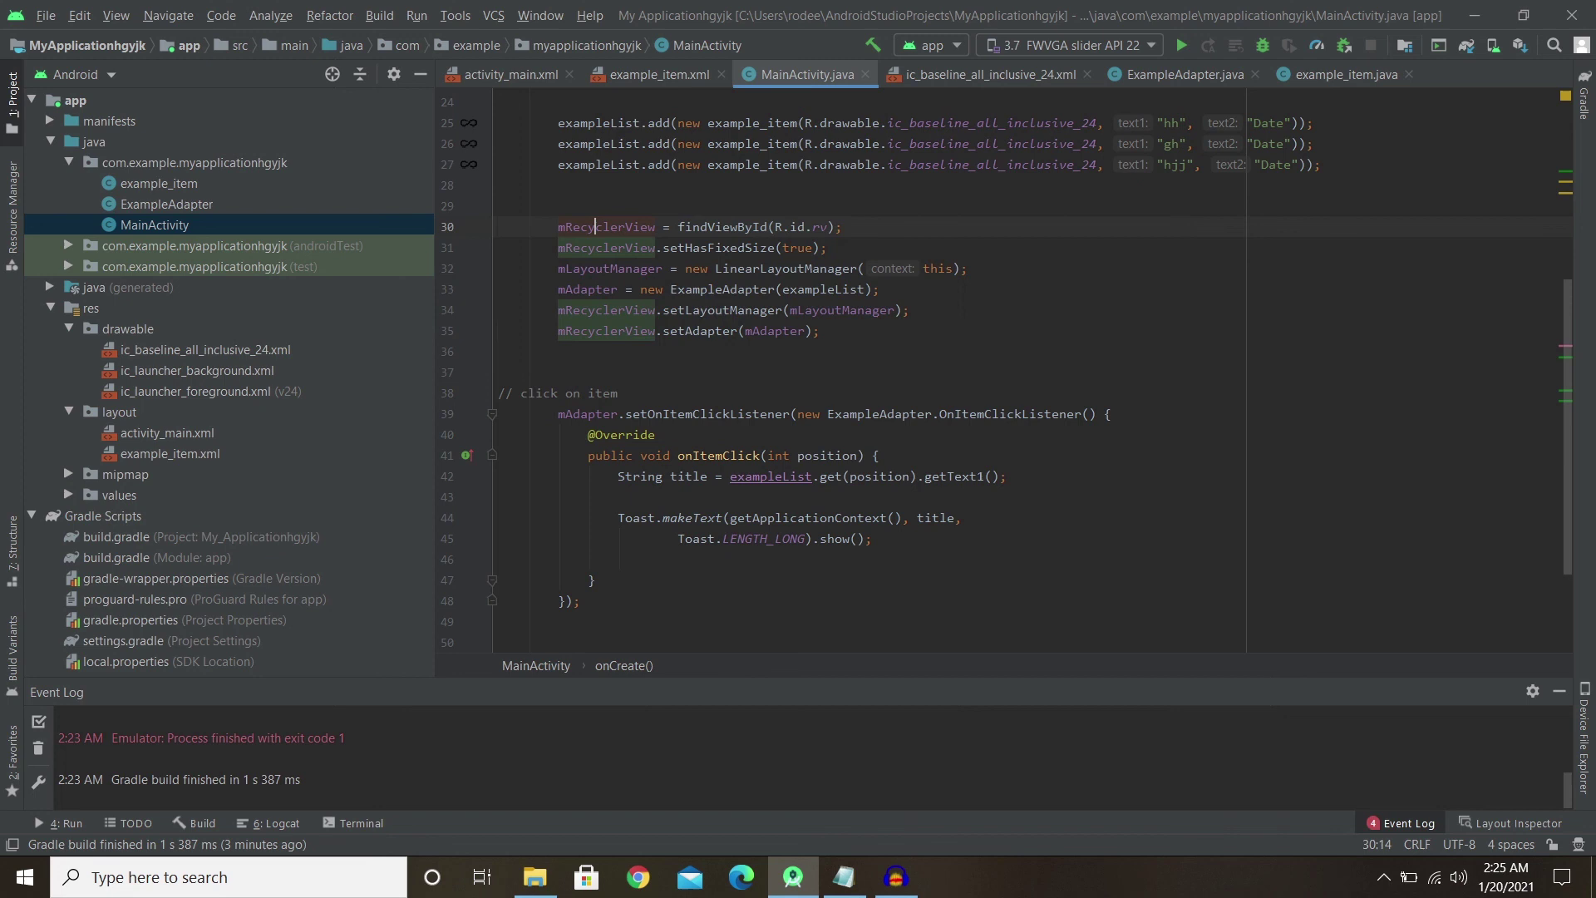